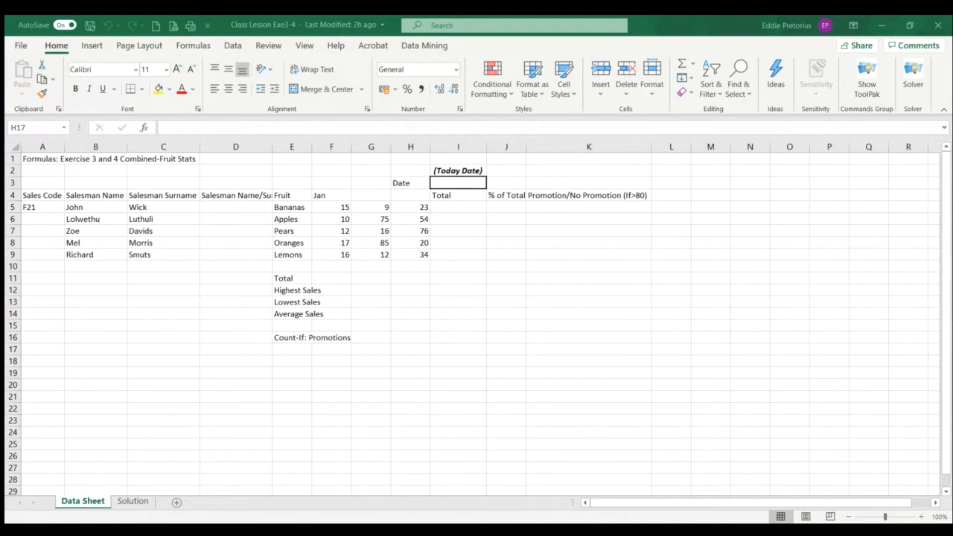
# Review the completed exercise on the Solution sheet and return to the Data Sheet
pyautogui.click(642, 510)
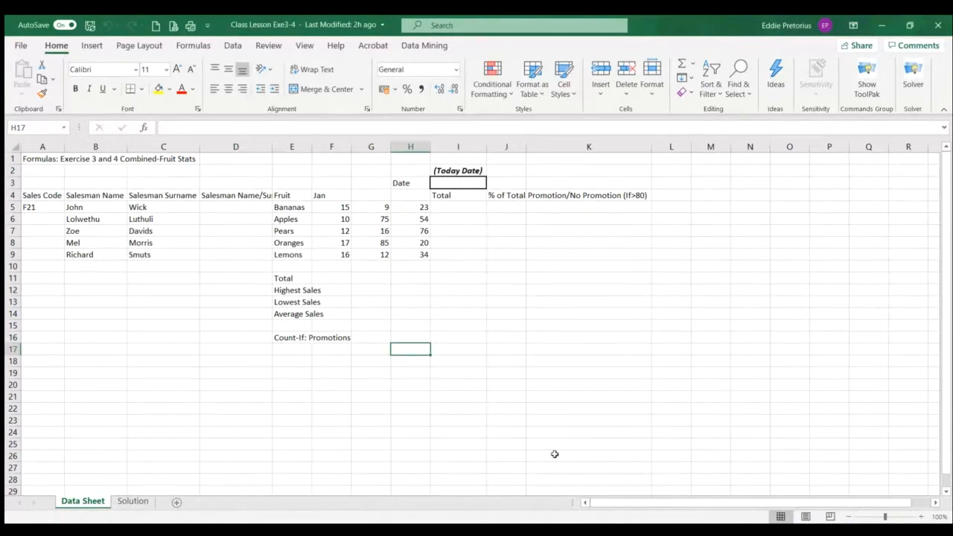
pyautogui.click(133, 500)
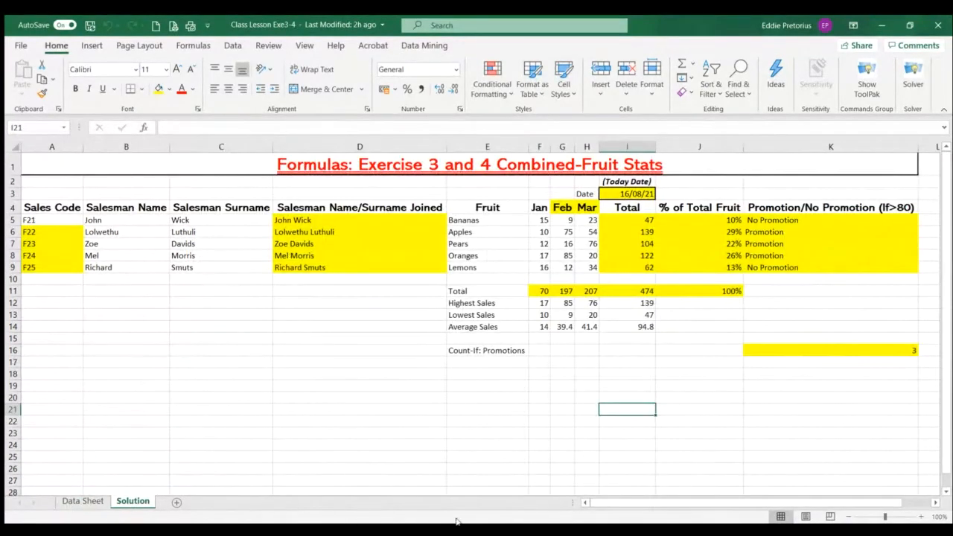
pyautogui.hotkey('alt', 'Tab')
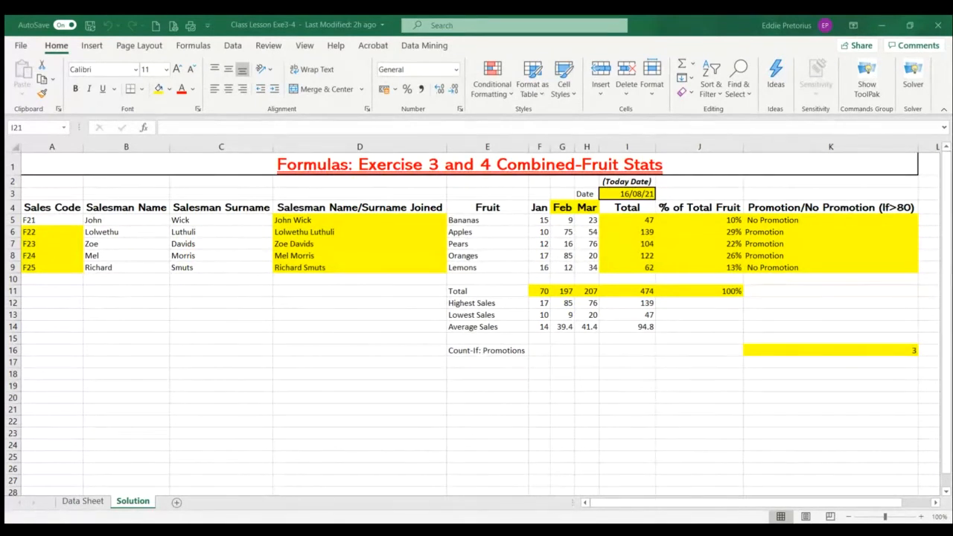
pyautogui.click(83, 501)
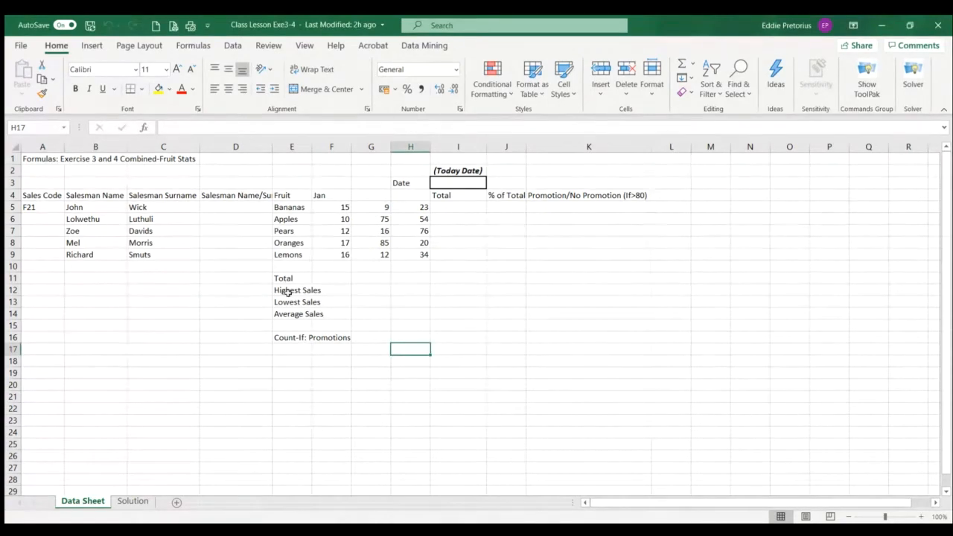
pyautogui.click(223, 301)
pyautogui.click(192, 368)
pyautogui.click(331, 396)
pyautogui.click(436, 308)
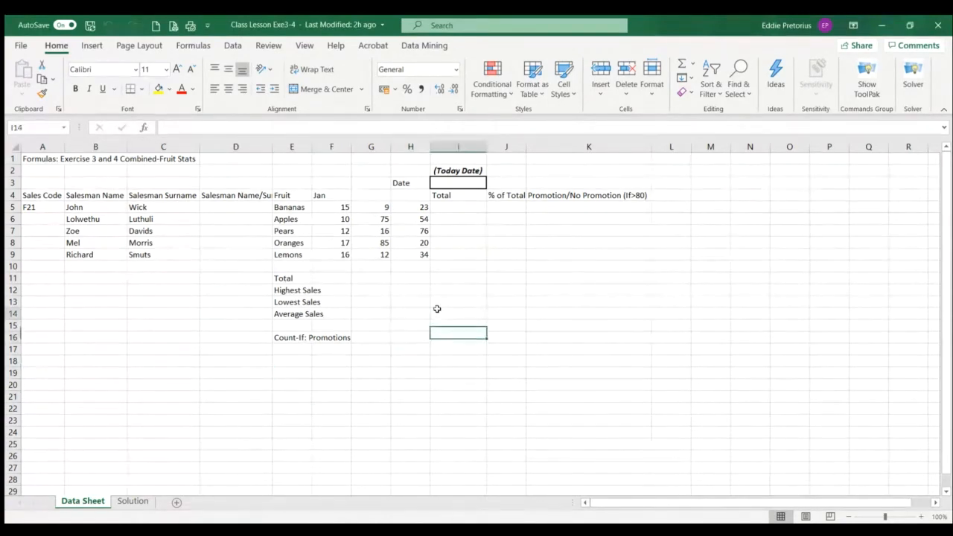
pyautogui.click(375, 287)
pyautogui.click(391, 385)
pyautogui.click(234, 360)
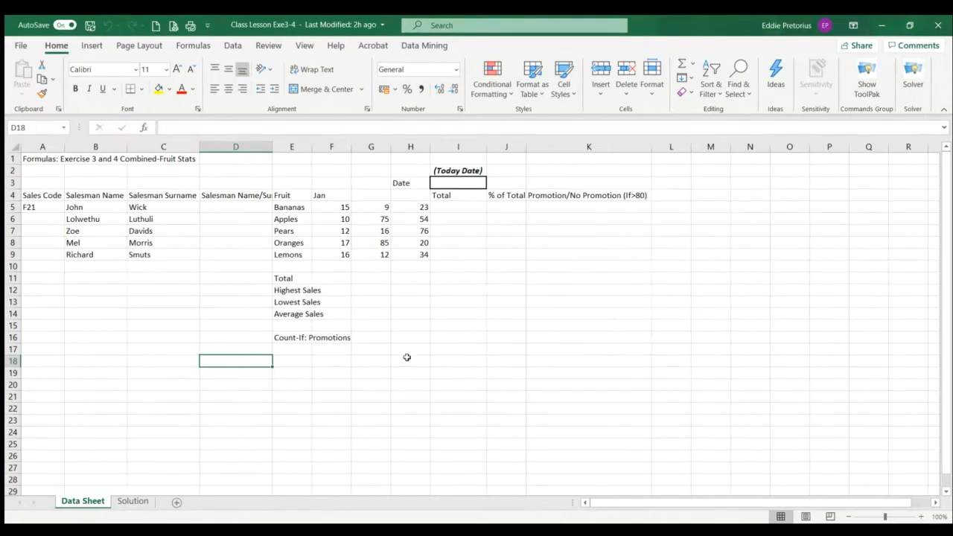
# Merge and center the title in row 1 across A1:J1
pyautogui.click(25, 158)
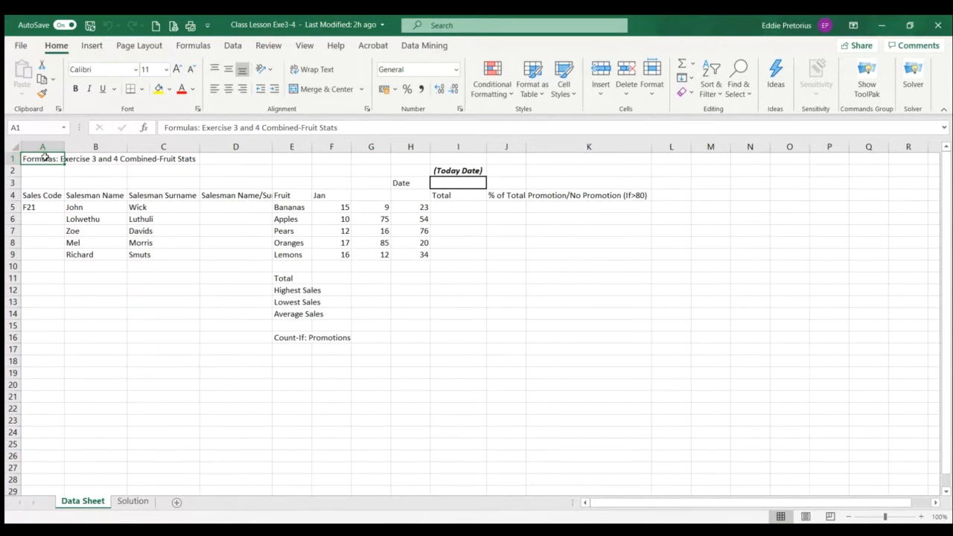
pyautogui.click(585, 162)
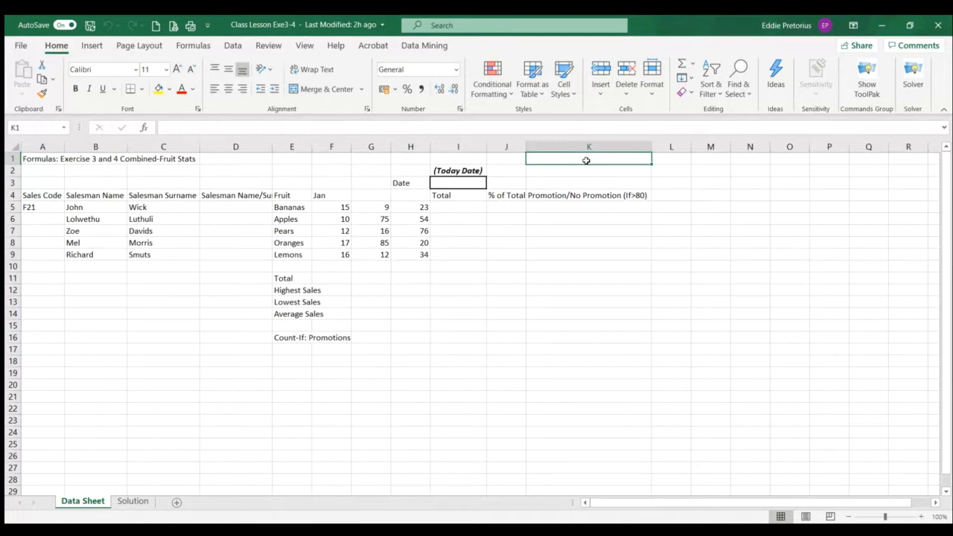
pyautogui.click(511, 165)
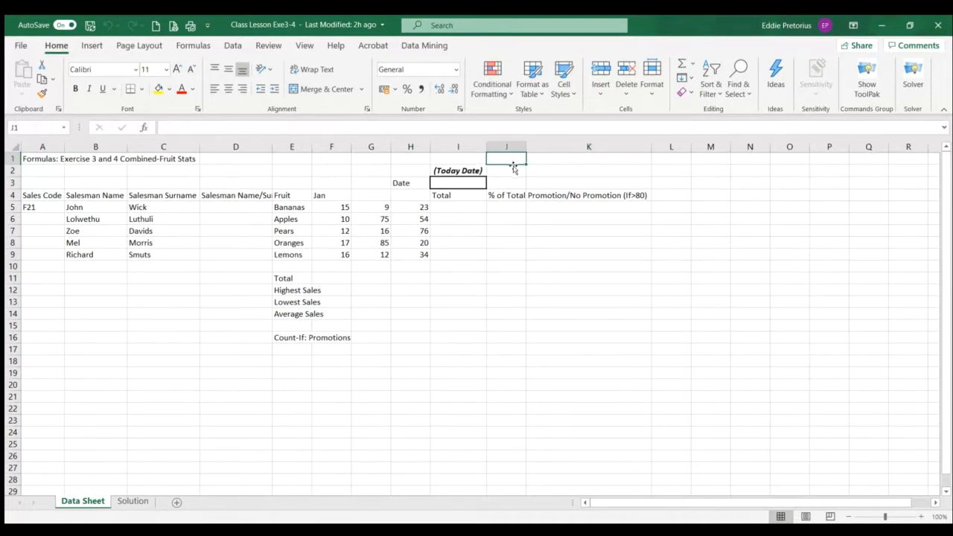
pyautogui.moveTo(27, 158); pyautogui.dragTo(510, 157)
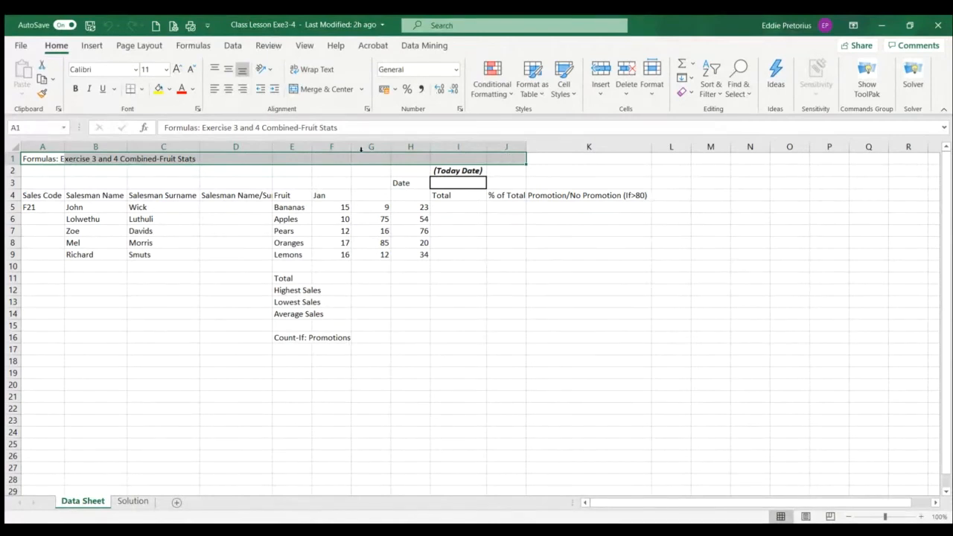
pyautogui.click(326, 89)
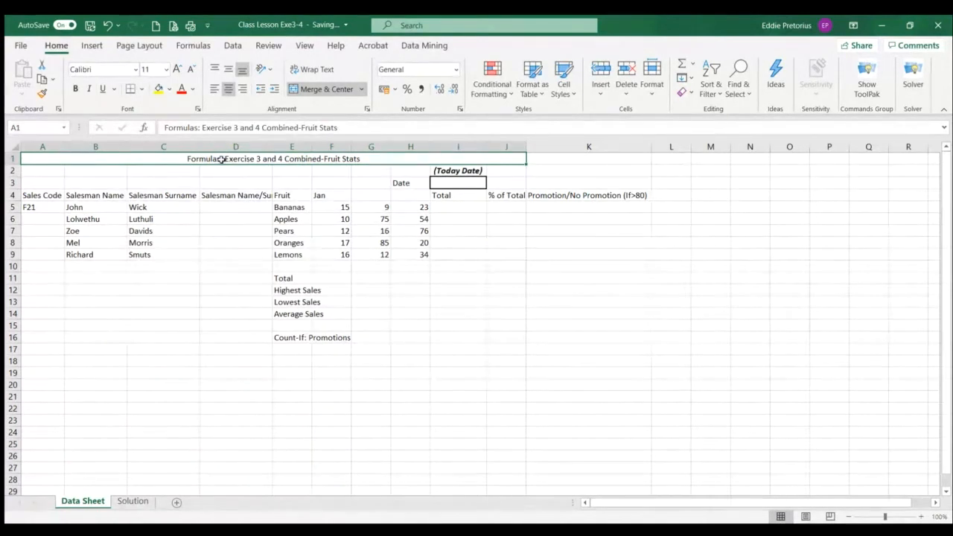
# Set the merged title's font to Aharoni and its size to 21
pyautogui.click(135, 70)
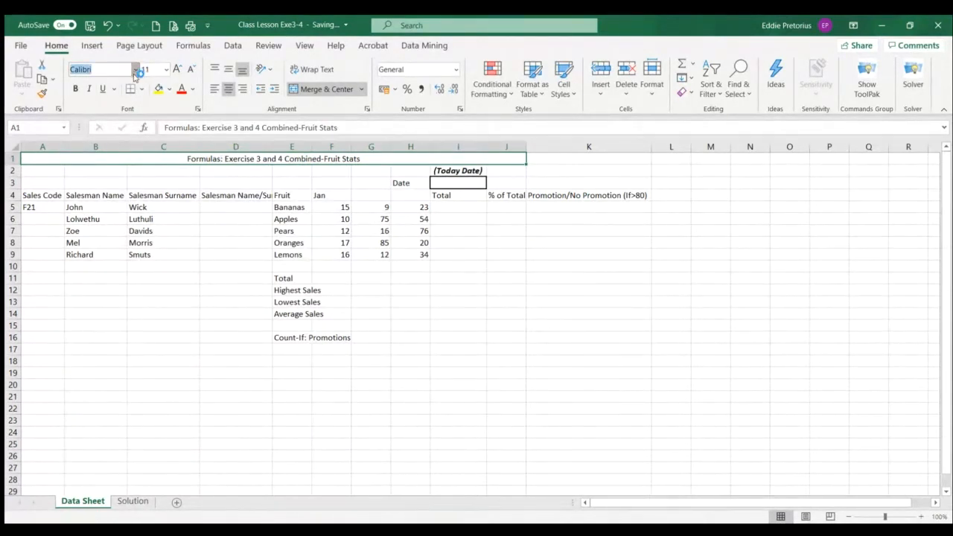
pyautogui.click(110, 221)
pyautogui.click(164, 70)
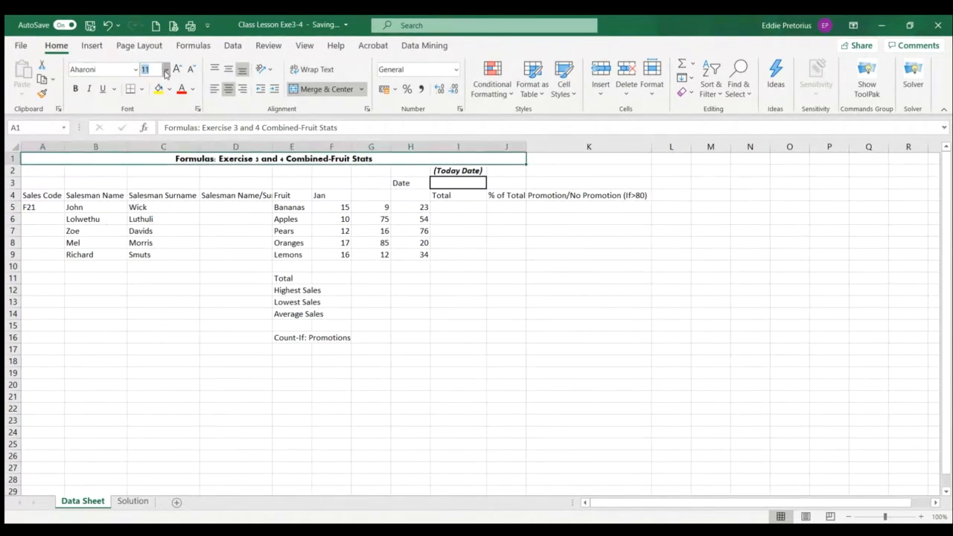
pyautogui.write('21')
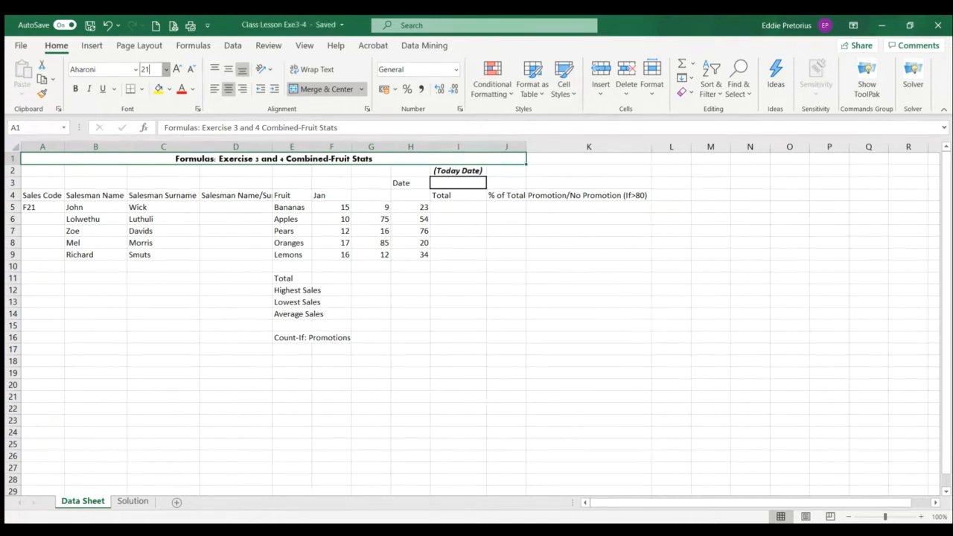
pyautogui.press('BackSpace')
pyautogui.press('BackSpace')
pyautogui.write('21')
pyautogui.press('Return')
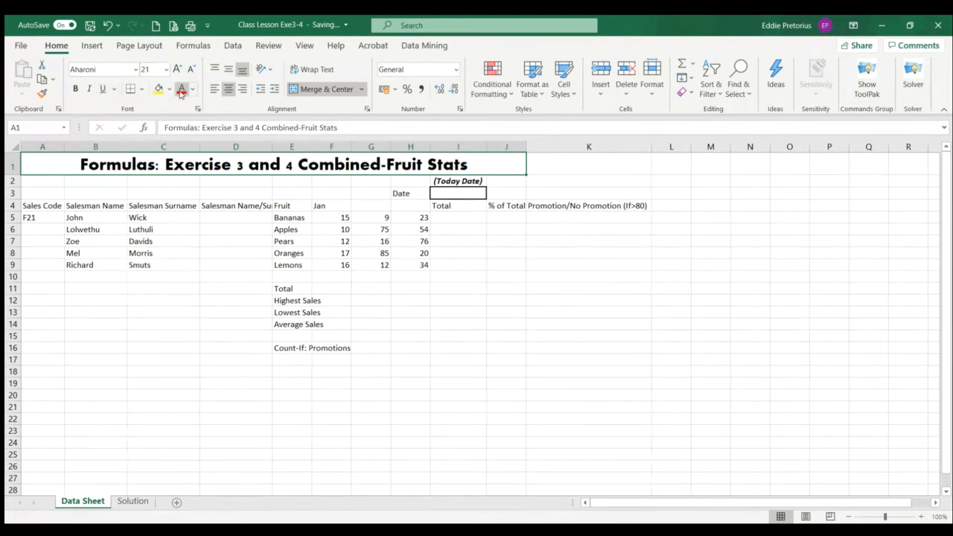
# Color the title text red and give it a double underline
pyautogui.click(181, 90)
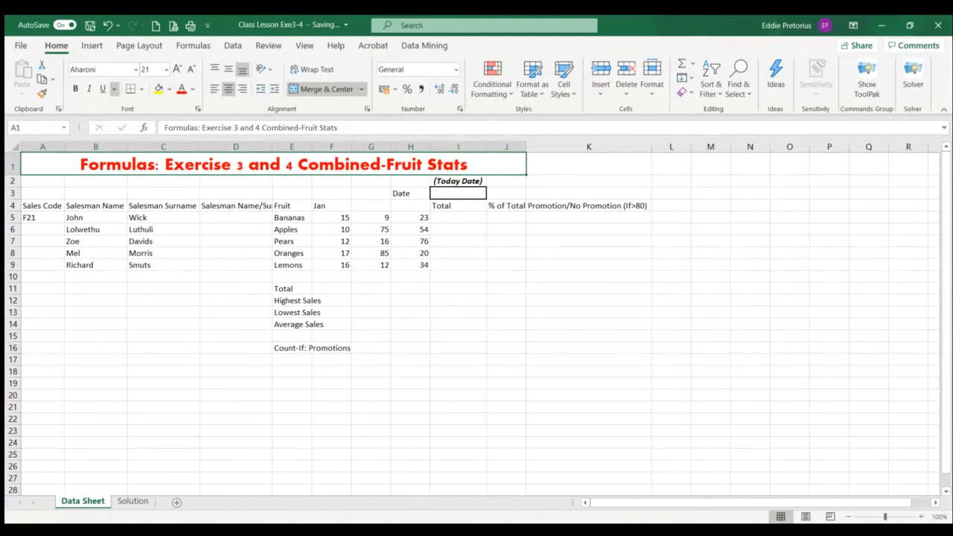
pyautogui.click(130, 122)
pyautogui.click(187, 311)
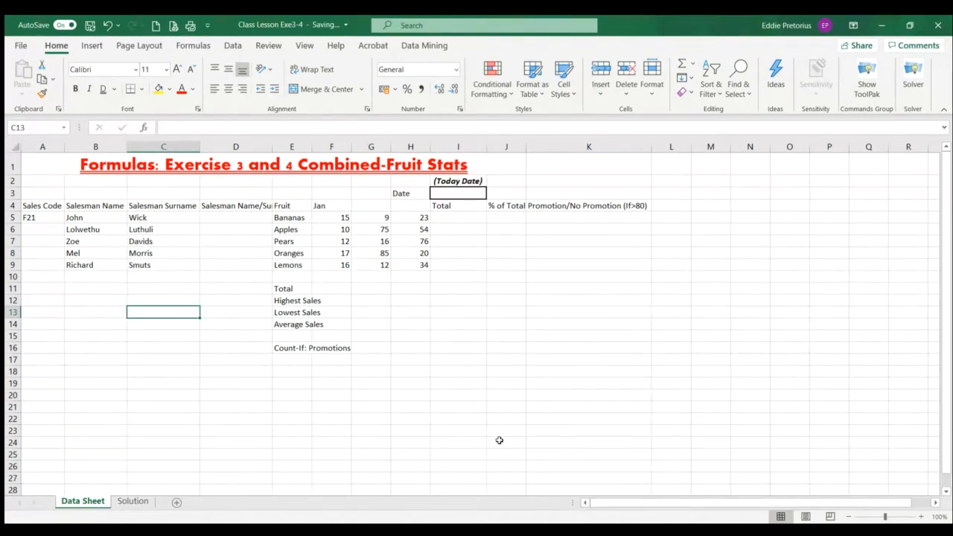
# Add an outside border around the merged title cell
pyautogui.click(344, 170)
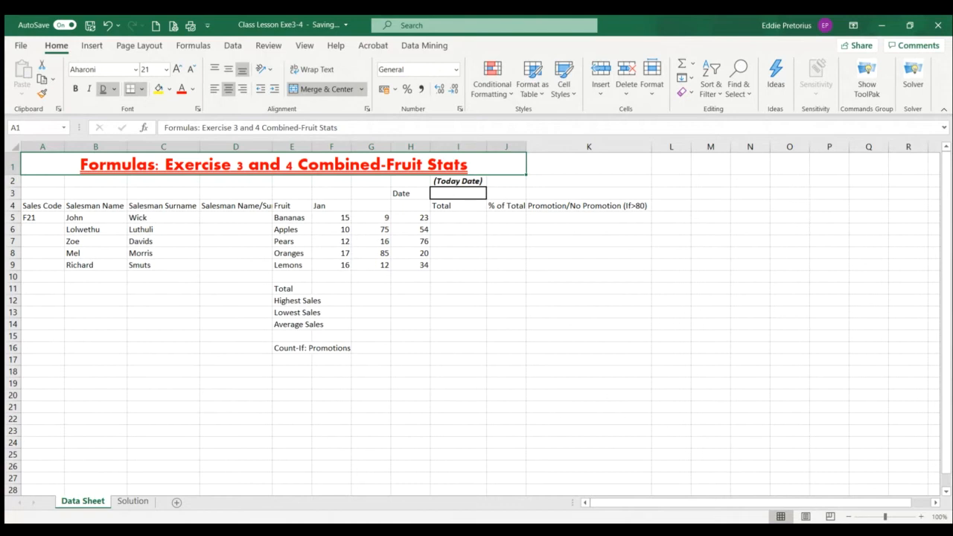
pyautogui.click(487, 289)
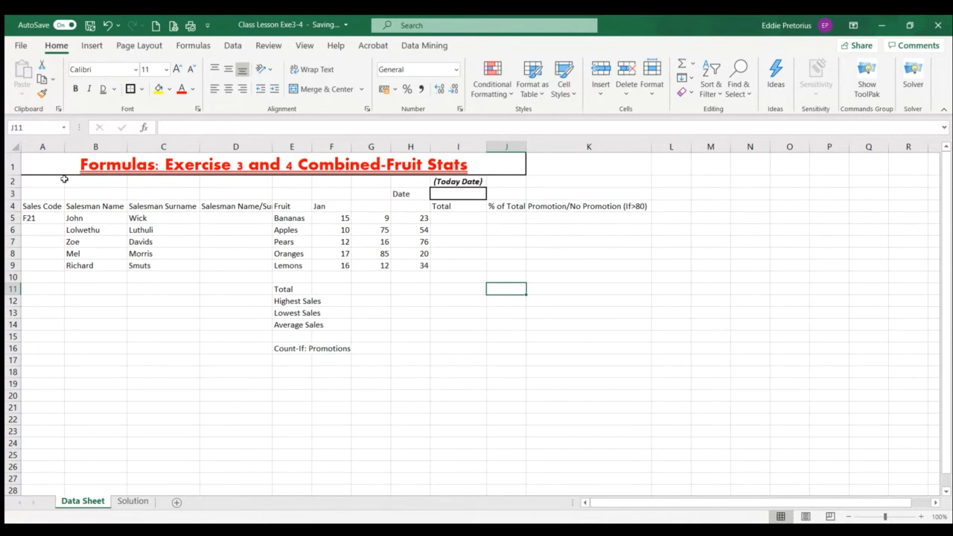
# AutoFit columns A, D, E, F, G, H and J to the width of their contents
pyautogui.moveTo(64, 147); pyautogui.dragTo(150, 148)
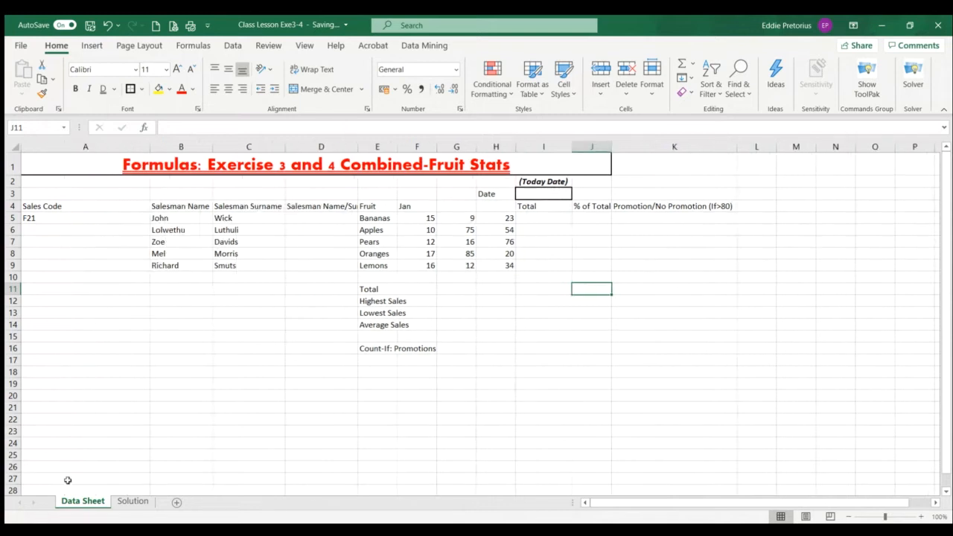
pyautogui.doubleClick(147, 146)
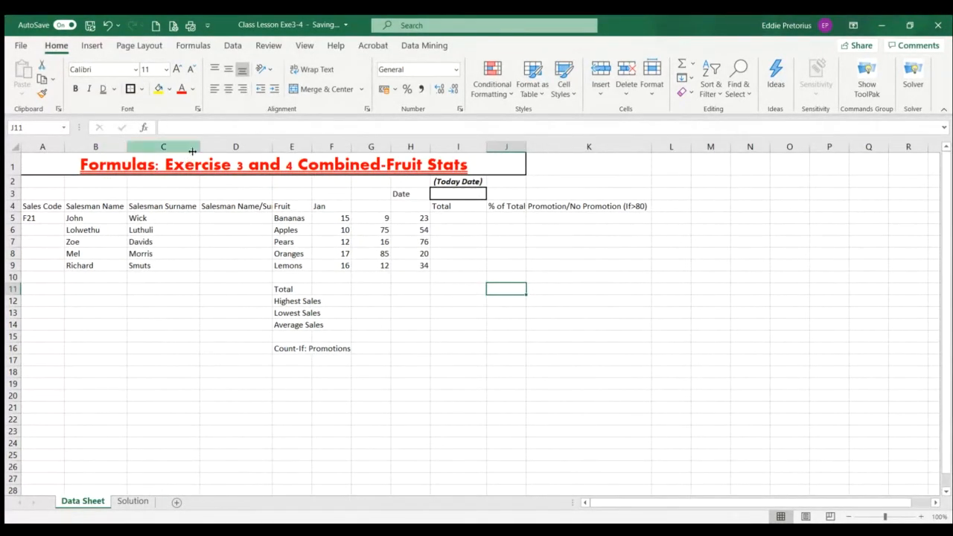
pyautogui.doubleClick(272, 149)
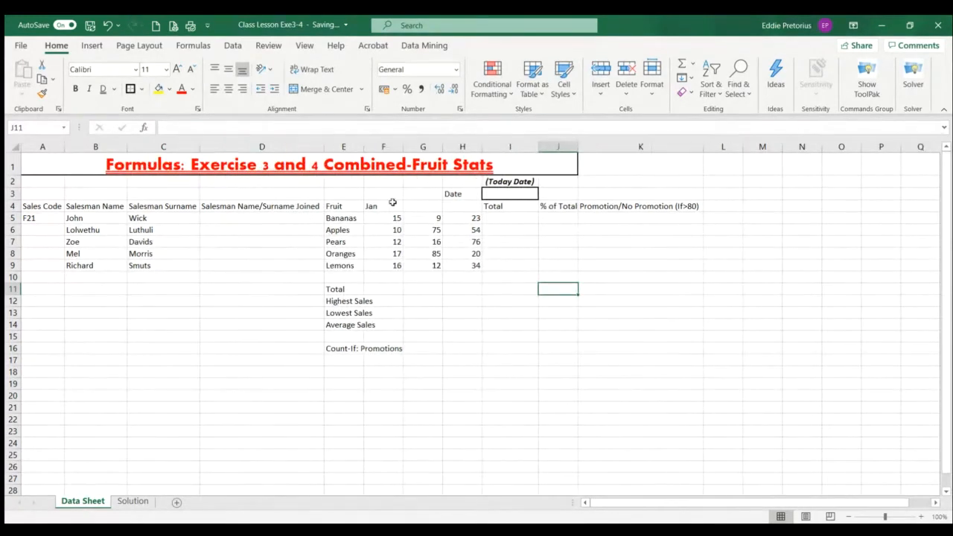
pyautogui.doubleClick(364, 148)
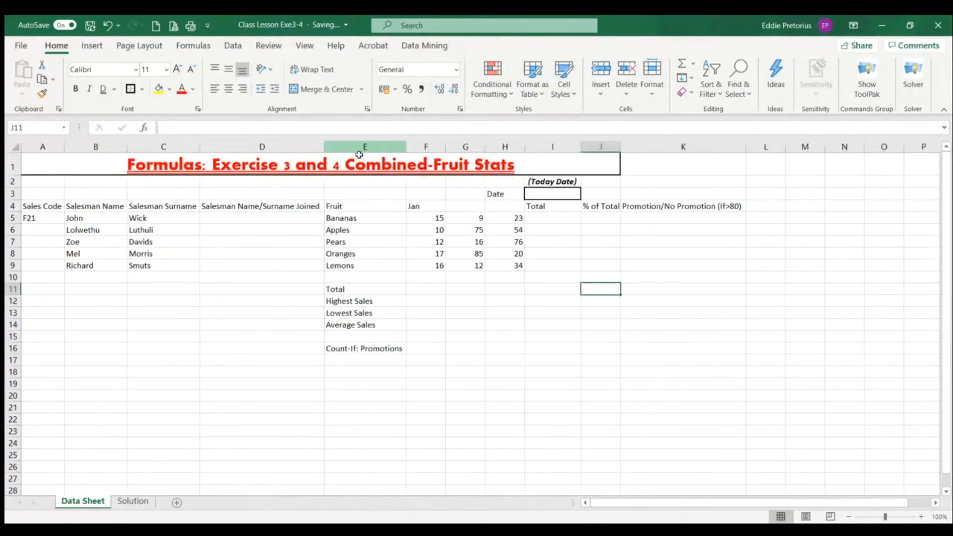
pyautogui.doubleClick(447, 147)
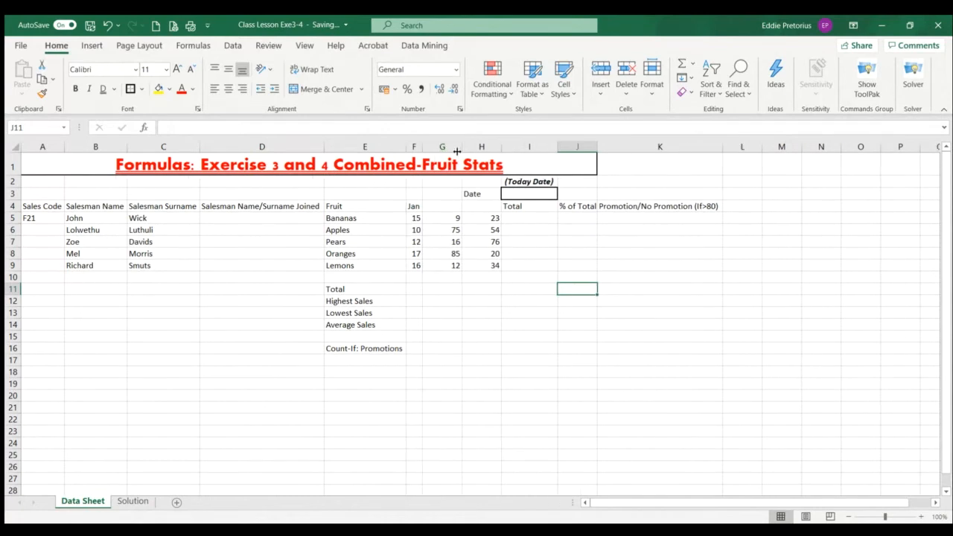
pyautogui.doubleClick(460, 146)
pyautogui.doubleClick(476, 147)
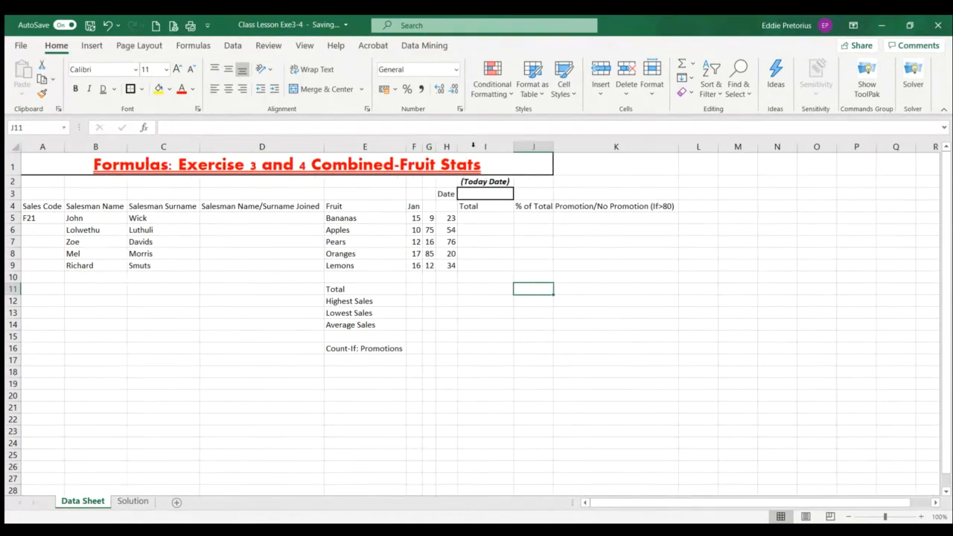
pyautogui.doubleClick(551, 147)
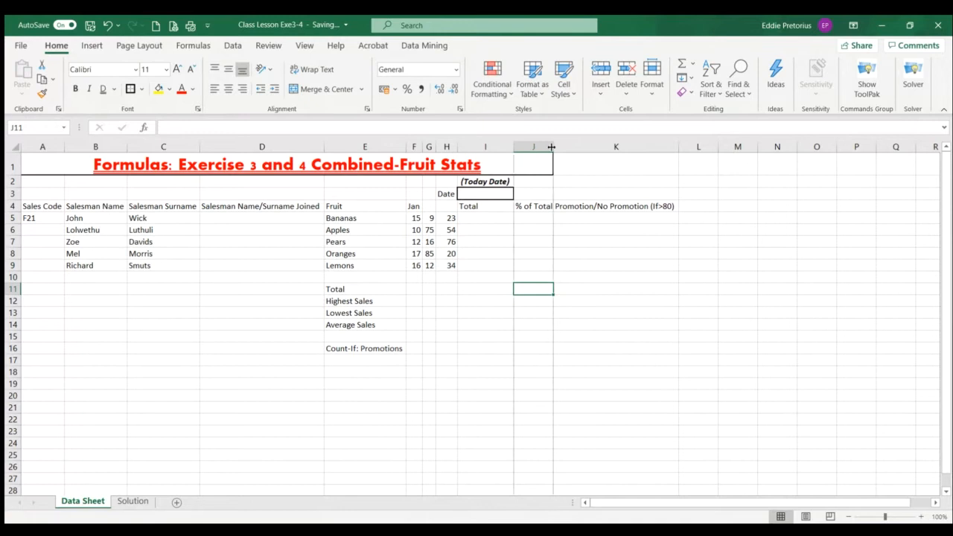
pyautogui.doubleClick(552, 147)
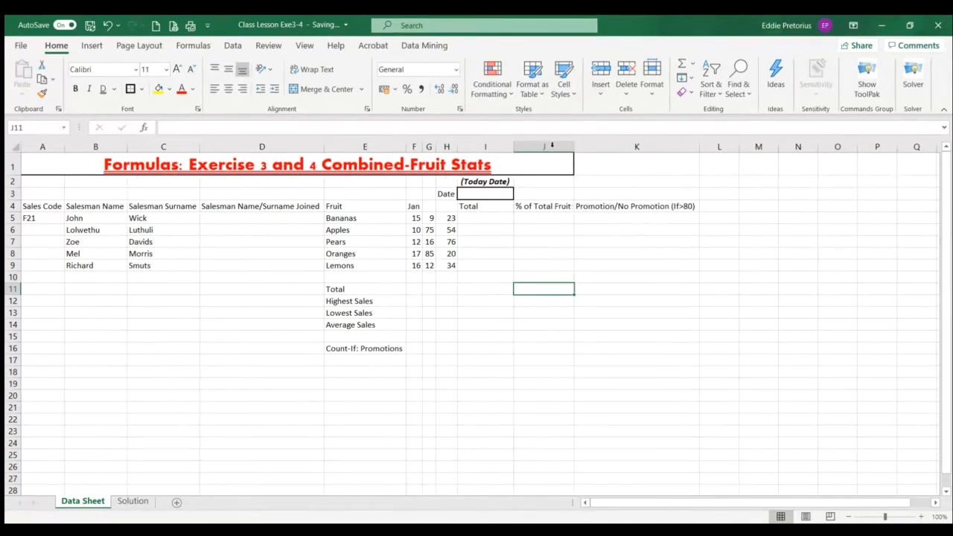
# Unmerge the title, merge and center it across A1:K1, and reapply the outside border
pyautogui.click(652, 208)
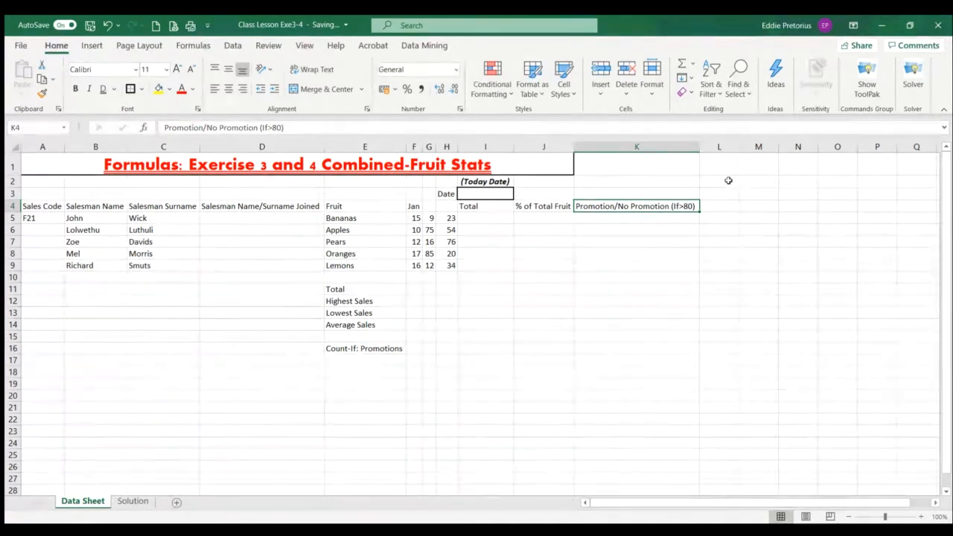
pyautogui.click(662, 165)
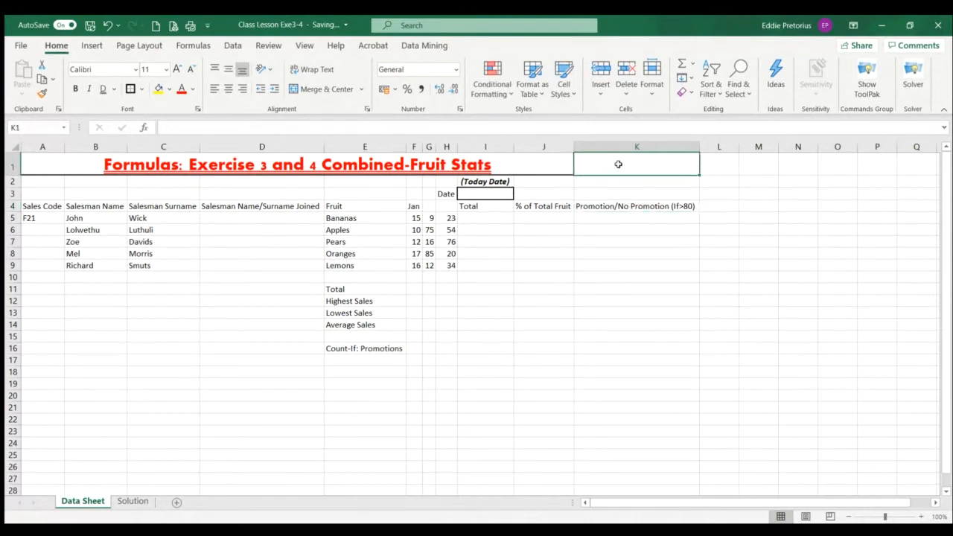
pyautogui.moveTo(587, 162); pyautogui.dragTo(195, 163)
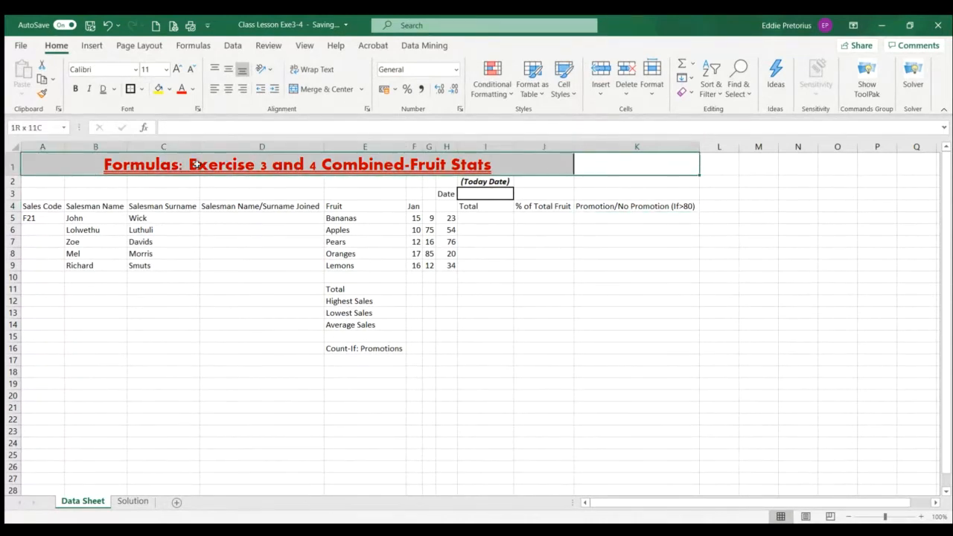
pyautogui.click(324, 90)
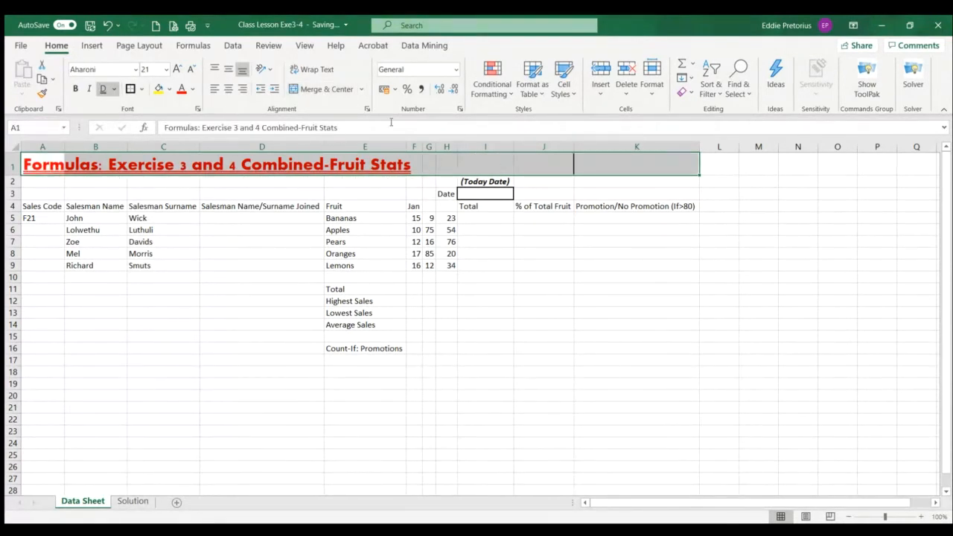
pyautogui.click(326, 89)
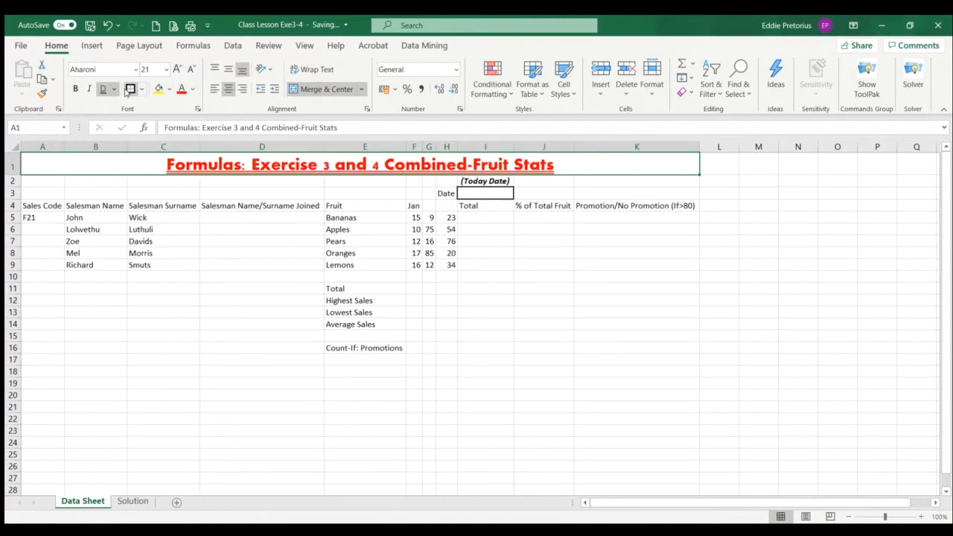
pyautogui.click(129, 89)
pyautogui.click(507, 324)
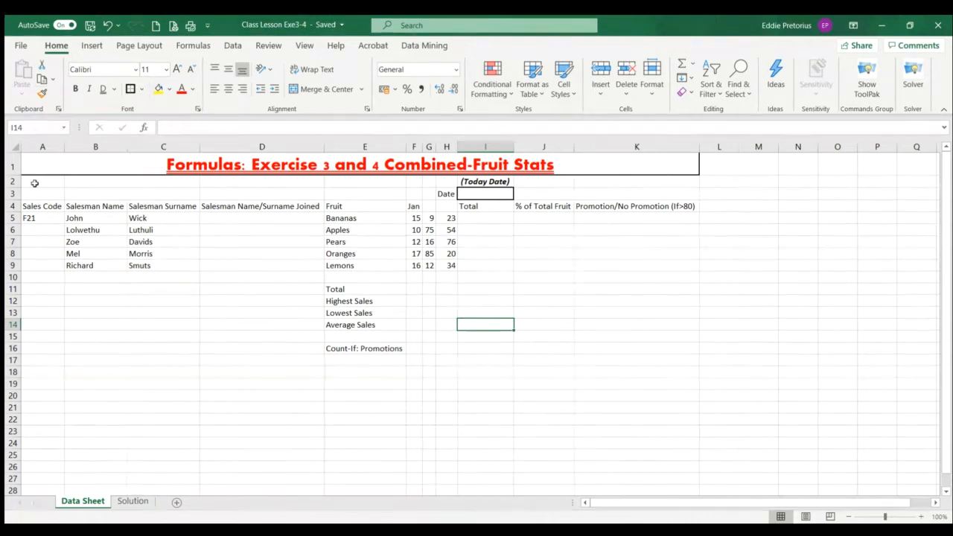
# Set the font size of the row 4 column headings, A4:K4, to 14
pyautogui.moveTo(36, 207)
pyautogui.mouseDown()
pyautogui.moveTo(543, 198)
pyautogui.moveTo(576, 207)
pyautogui.mouseUp()
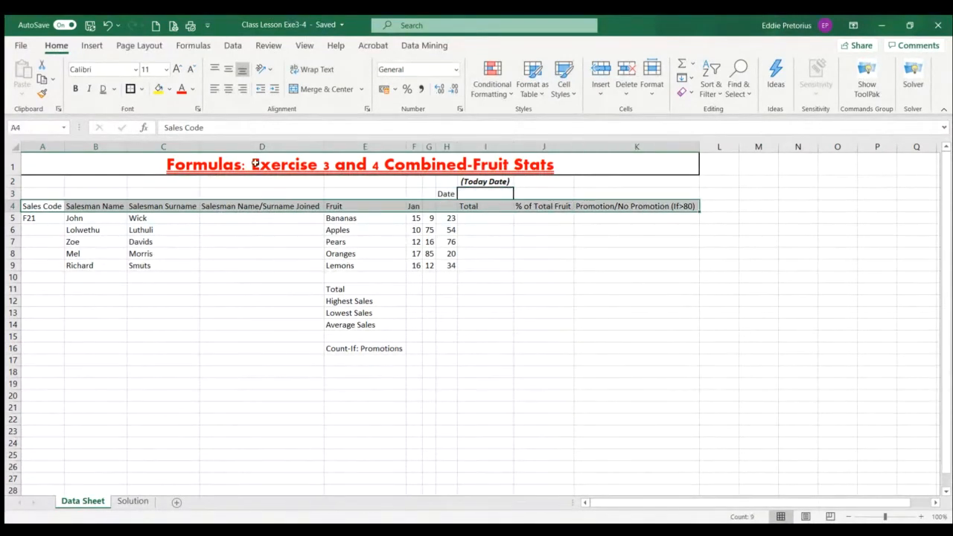
pyautogui.click(43, 96)
pyautogui.click(164, 69)
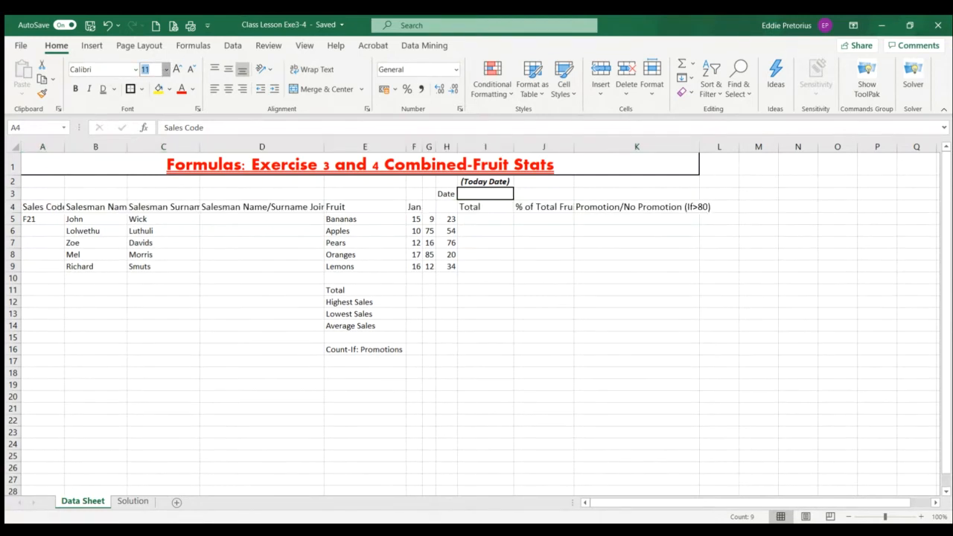
pyautogui.write('14')
pyautogui.press('Return')
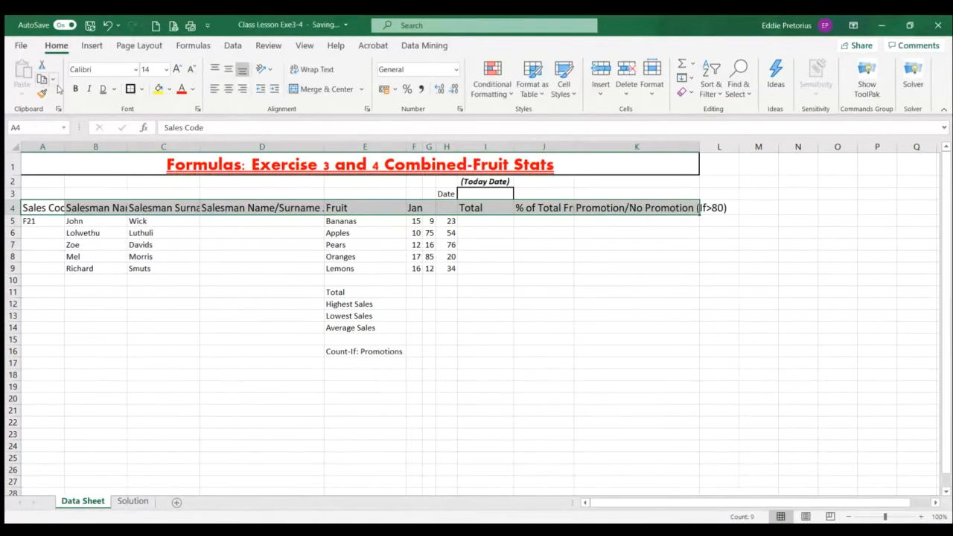
# Make the column headings in A4:K4 bold, italic and blue, and center them horizontally and vertically
pyautogui.click(75, 88)
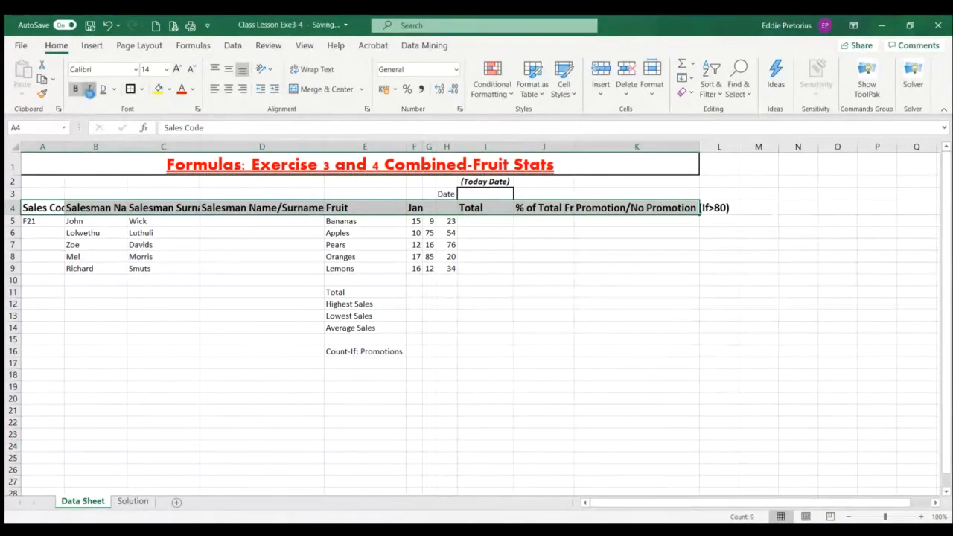
pyautogui.click(89, 88)
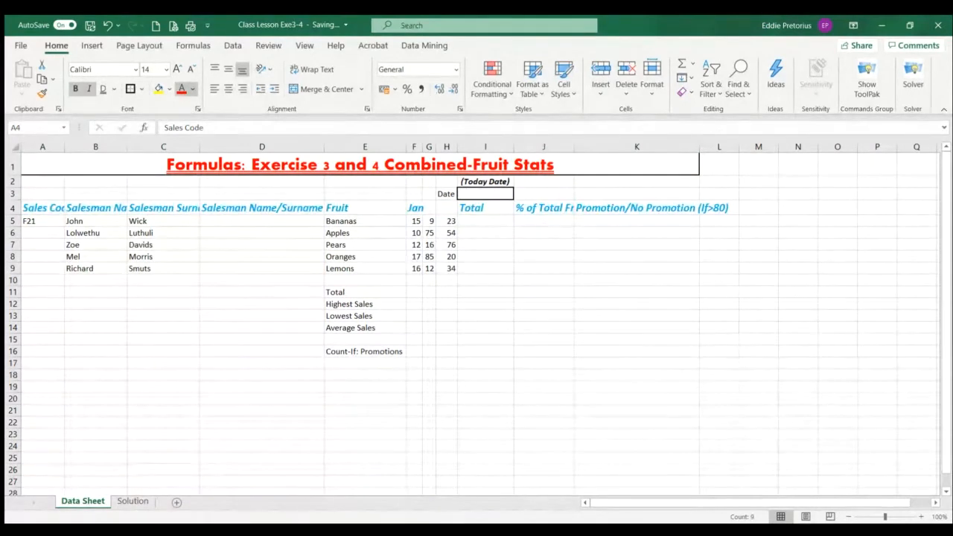
pyautogui.click(229, 91)
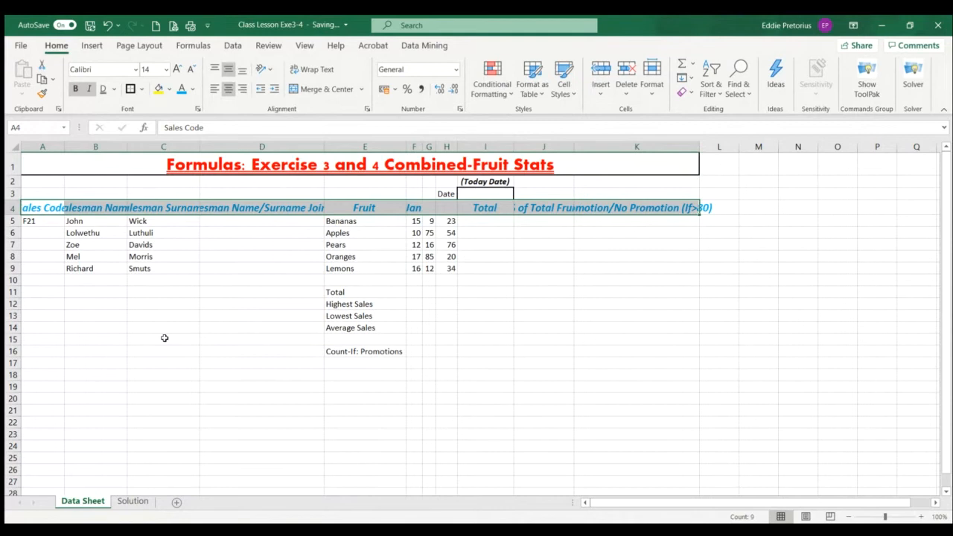
# AutoFit columns A through K to the width of their contents so the reformatted headings fit
pyautogui.doubleClick(64, 145)
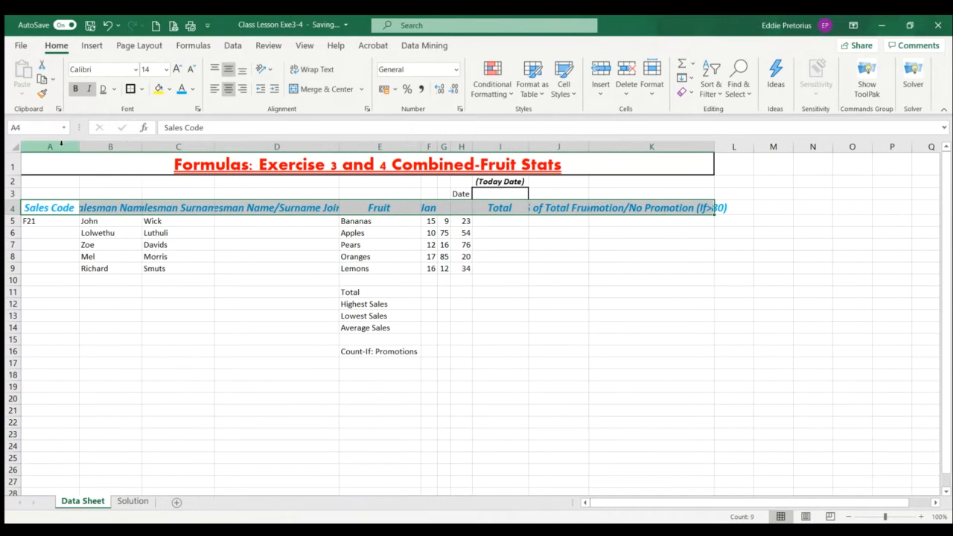
pyautogui.doubleClick(142, 146)
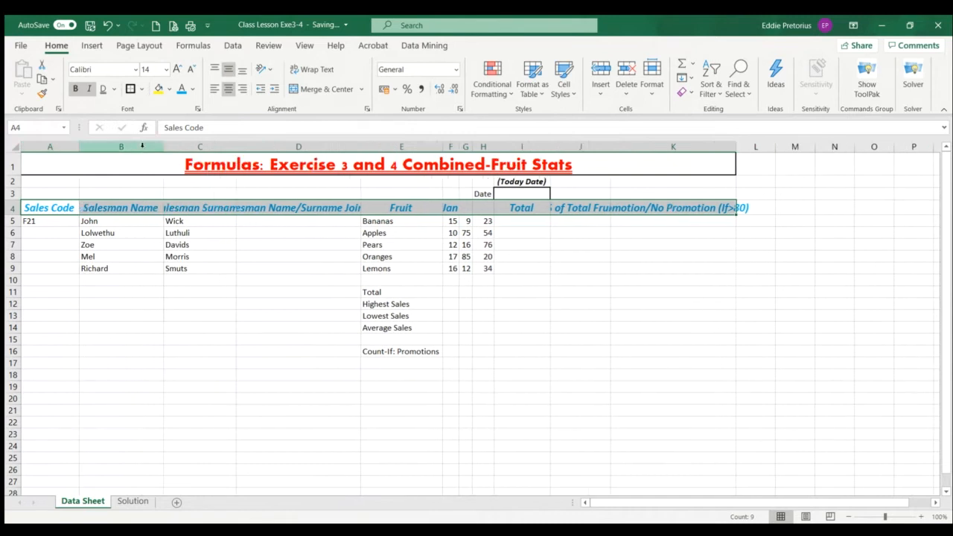
pyautogui.doubleClick(237, 145)
pyautogui.doubleClick(387, 147)
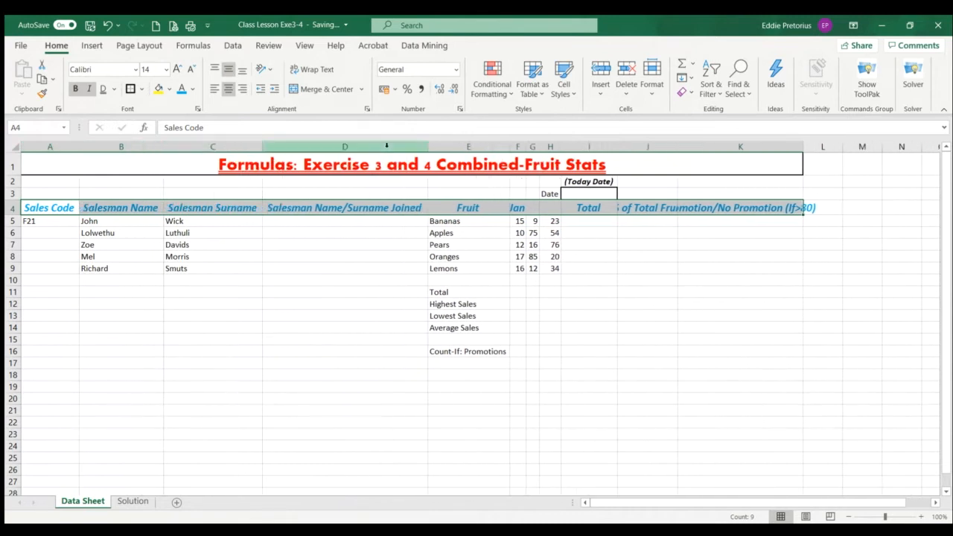
pyautogui.doubleClick(509, 151)
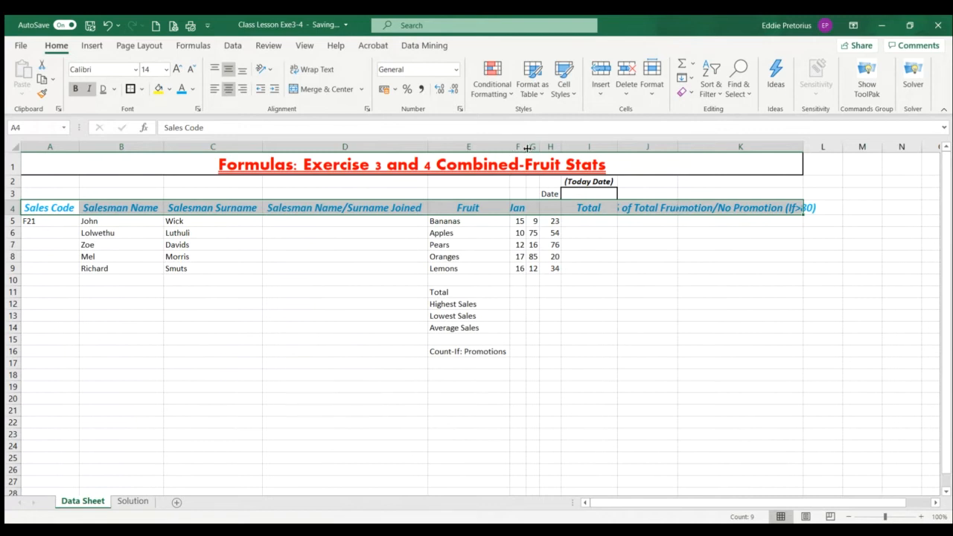
pyautogui.doubleClick(526, 147)
pyautogui.doubleClick(547, 147)
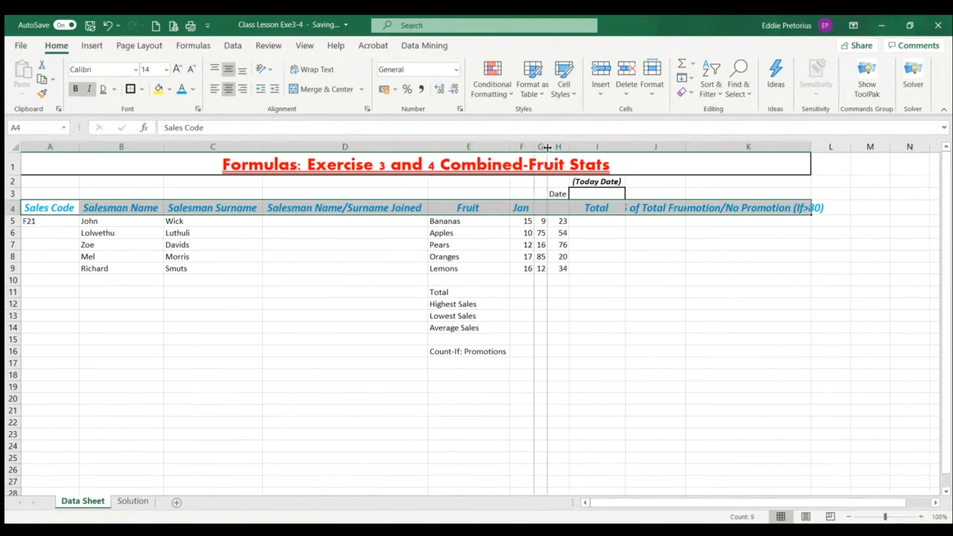
pyautogui.doubleClick(569, 147)
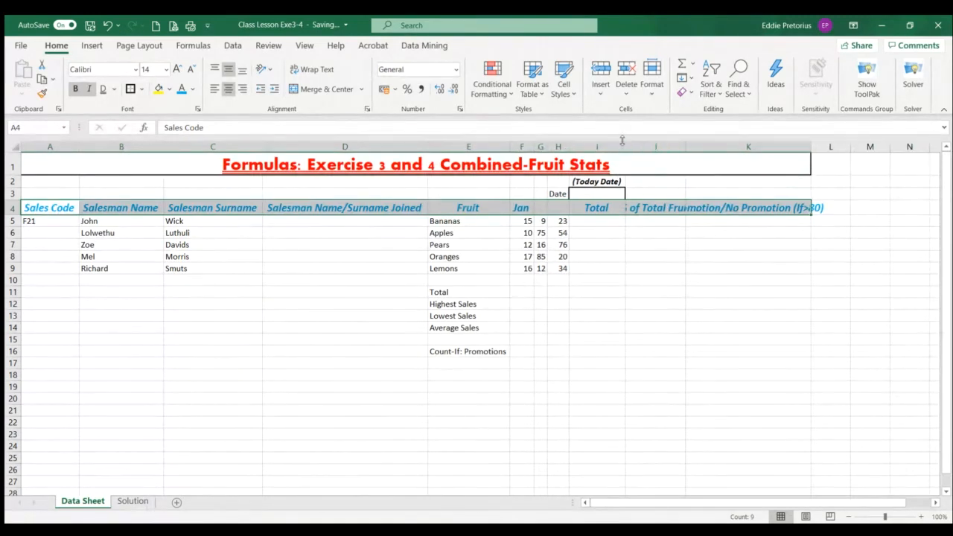
pyautogui.doubleClick(624, 142)
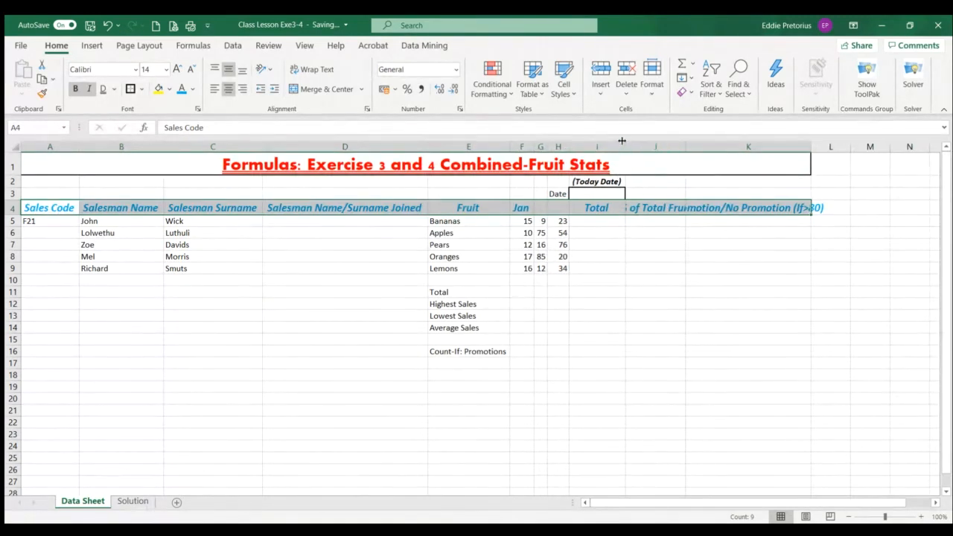
pyautogui.doubleClick(685, 146)
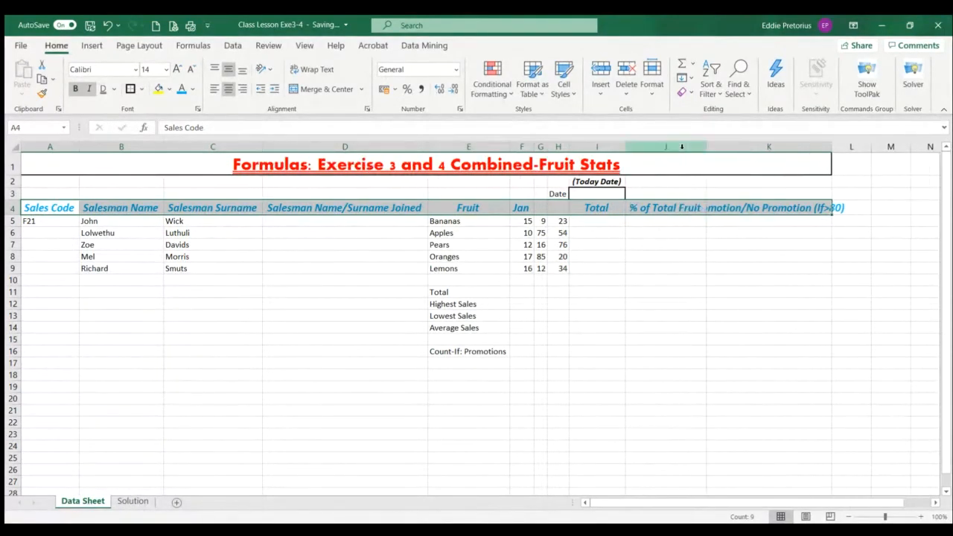
pyautogui.doubleClick(831, 147)
pyautogui.doubleClick(831, 146)
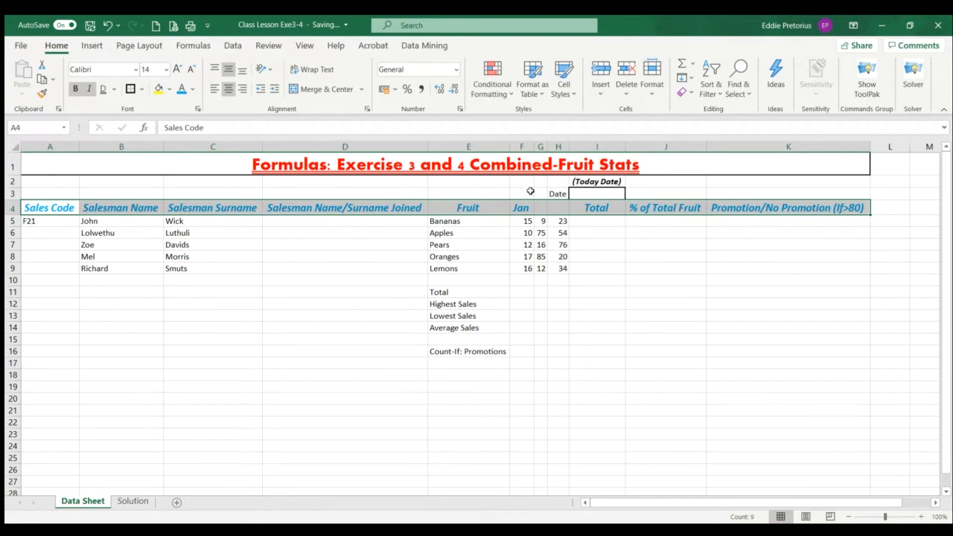
# Fill the month series from Jan in F4 across to H4, and widen columns G and H to fit the month headings
pyautogui.click(519, 208)
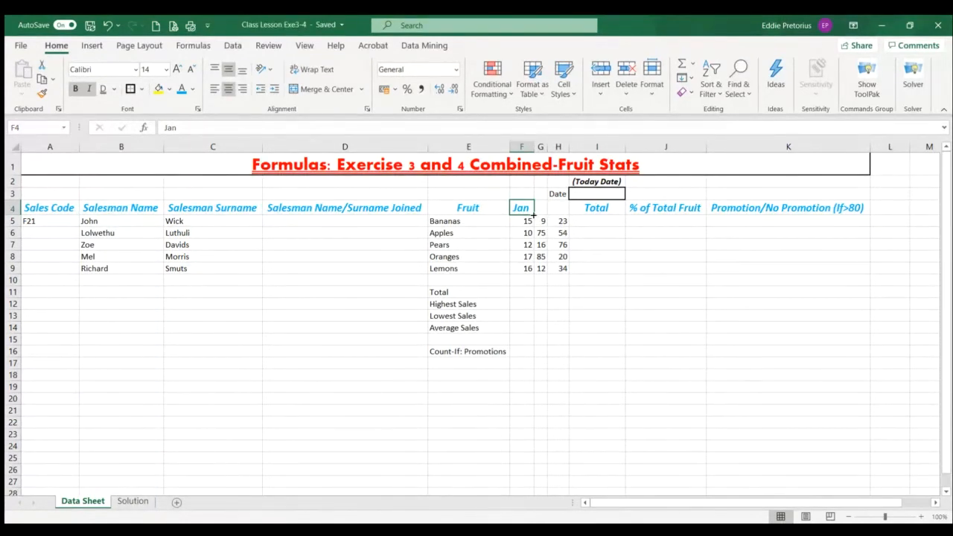
pyautogui.moveTo(533, 215); pyautogui.dragTo(559, 215)
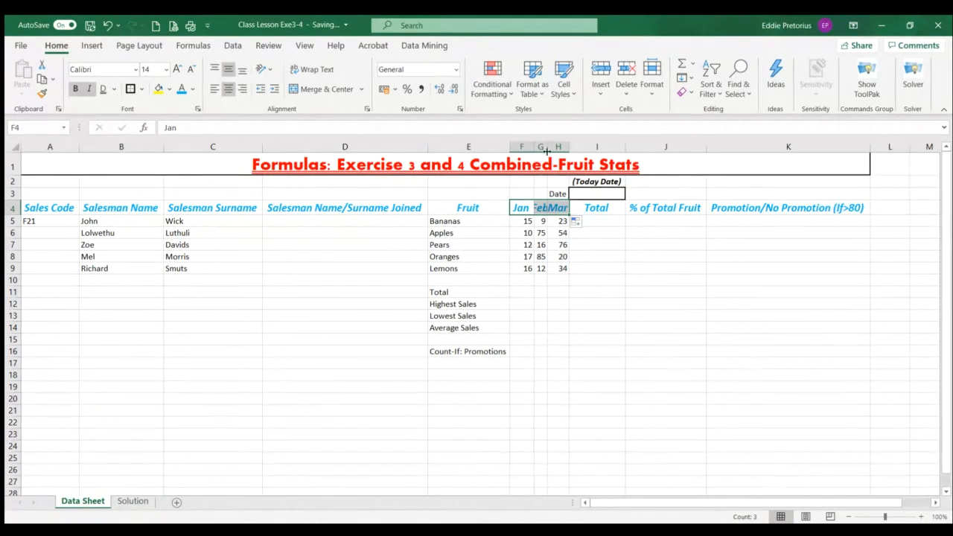
pyautogui.moveTo(546, 150); pyautogui.dragTo(583, 147)
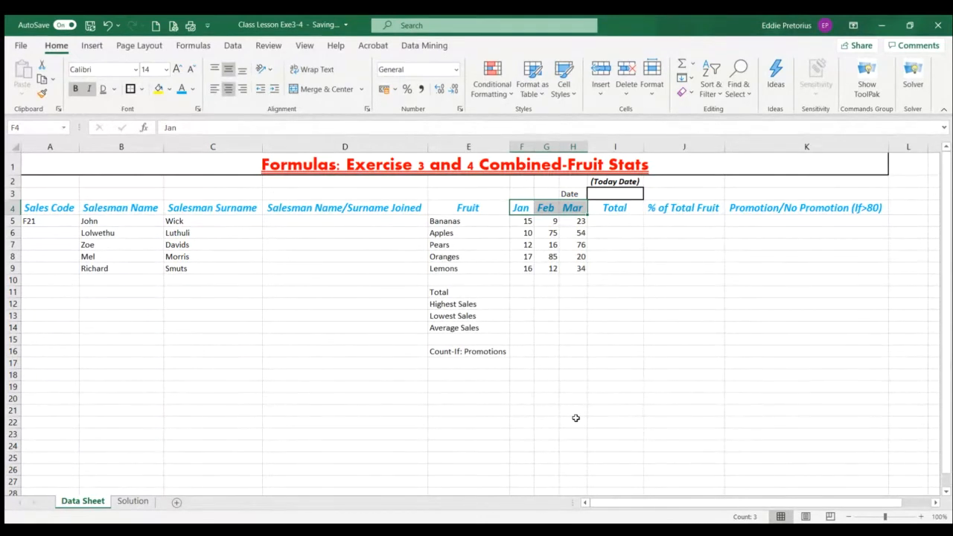
# Examine the title, headings, summary row labels and salesman name columns that the formulas will rely on
pyautogui.click(405, 172)
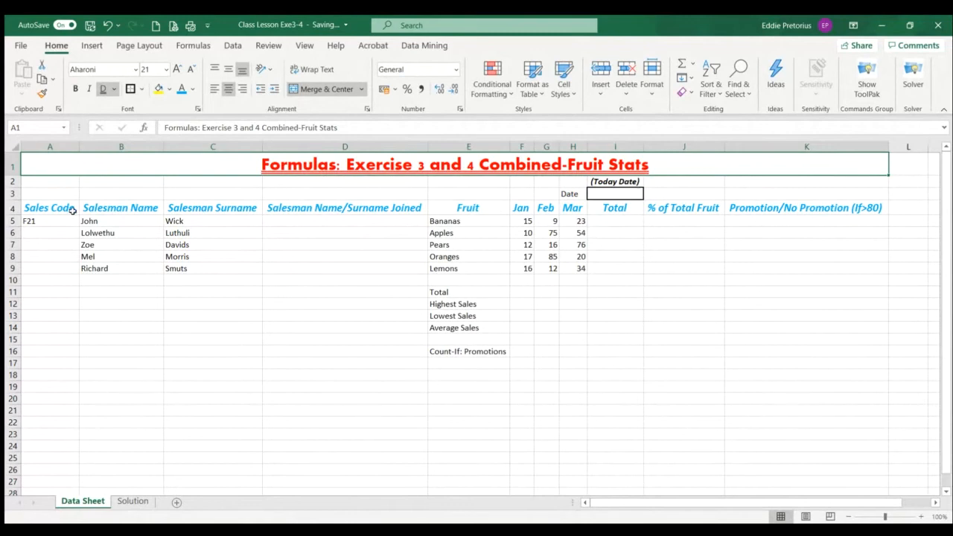
pyautogui.moveTo(43, 209); pyautogui.dragTo(719, 216)
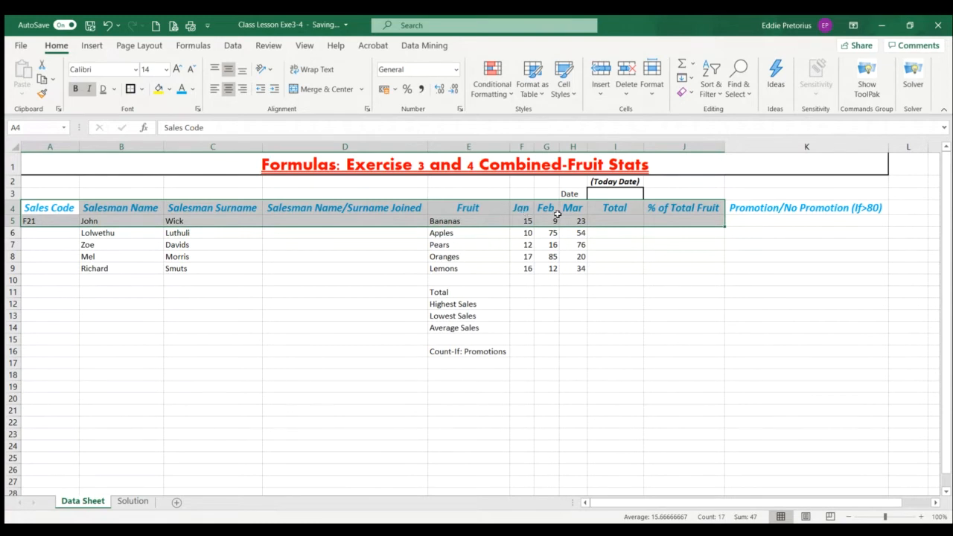
pyautogui.click(569, 337)
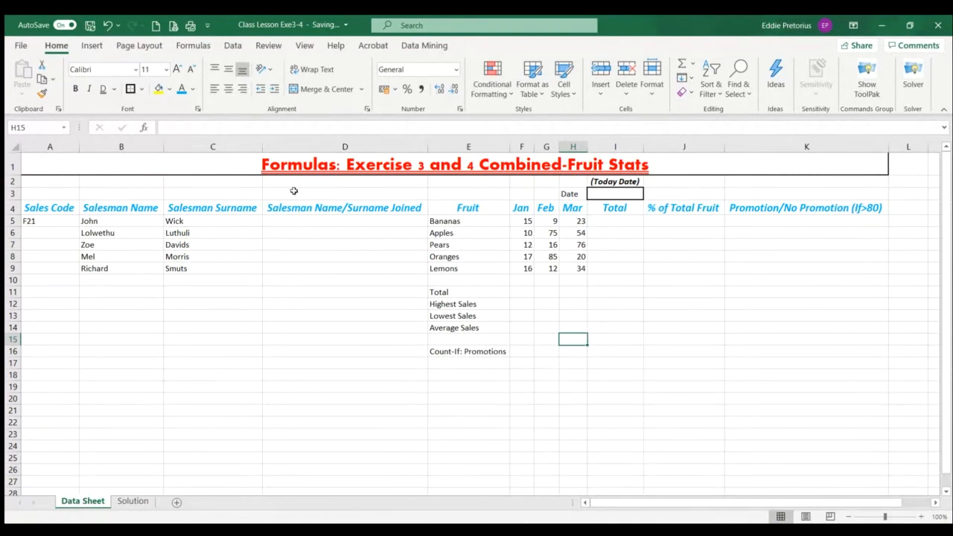
pyautogui.click(478, 306)
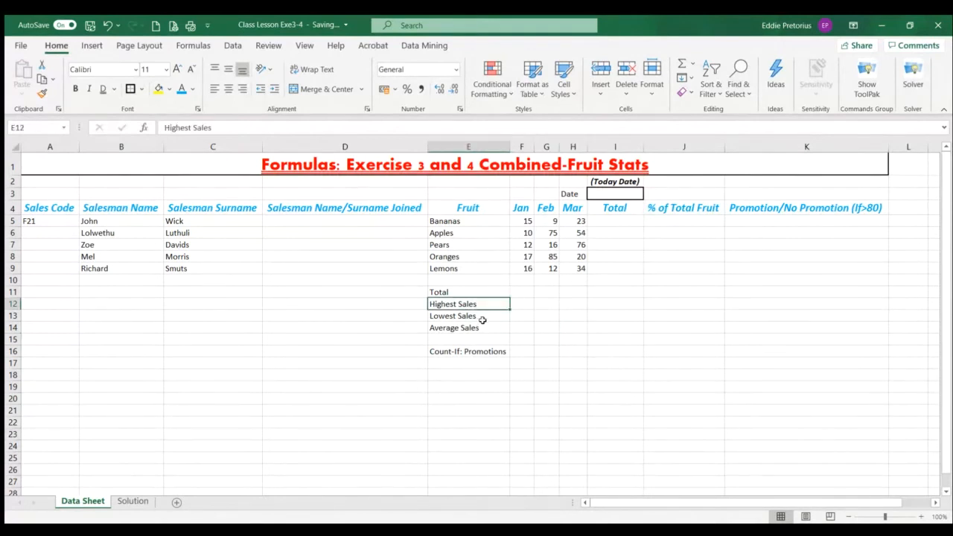
pyautogui.click(482, 320)
pyautogui.click(483, 328)
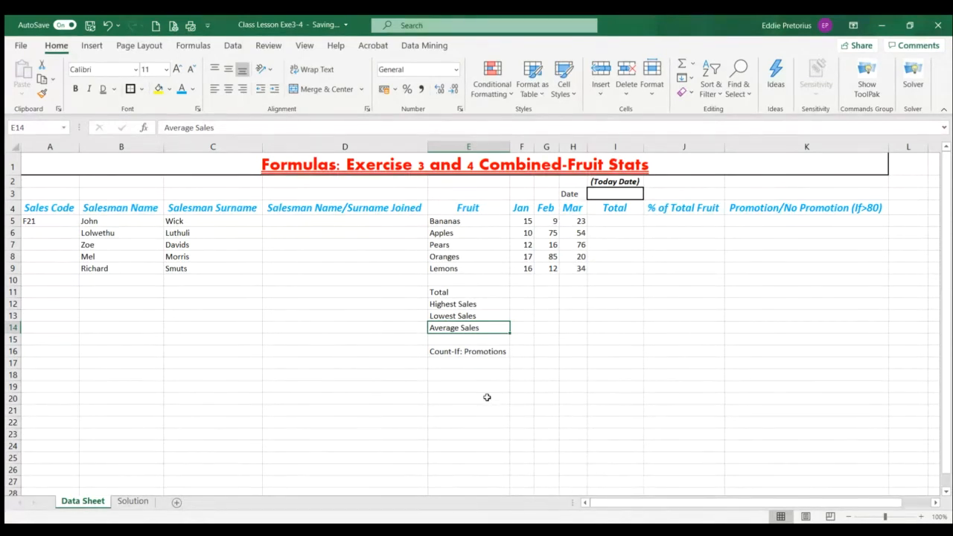
pyautogui.click(147, 230)
pyautogui.click(203, 231)
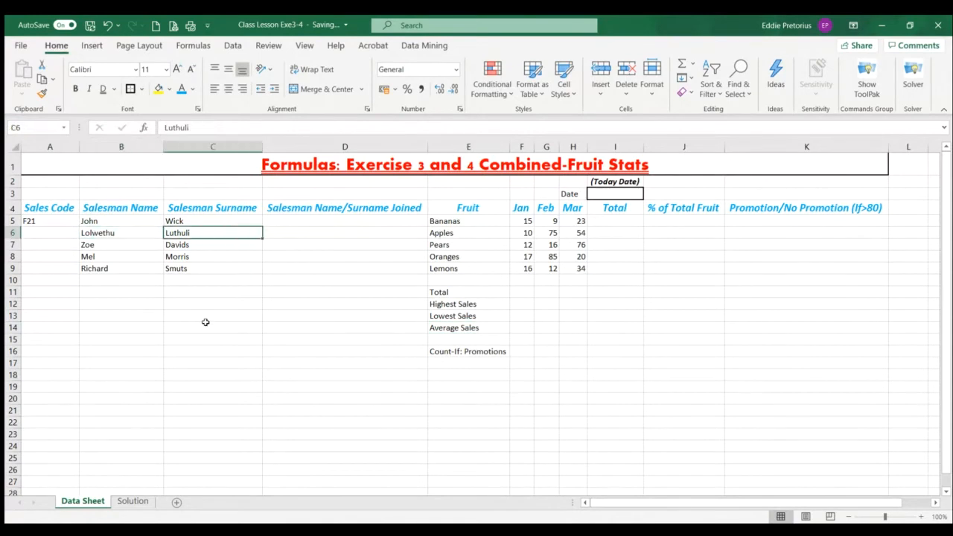
pyautogui.click(64, 223)
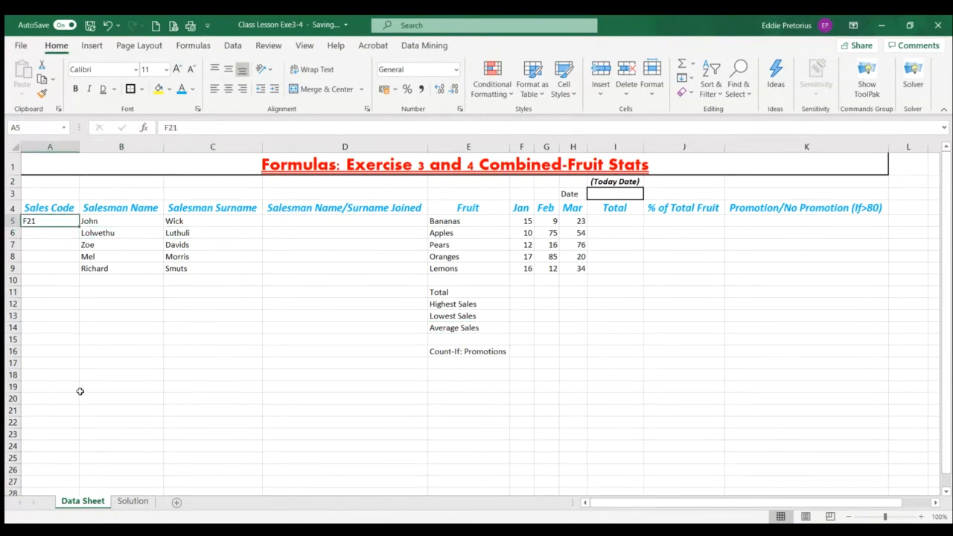
pyautogui.click(344, 219)
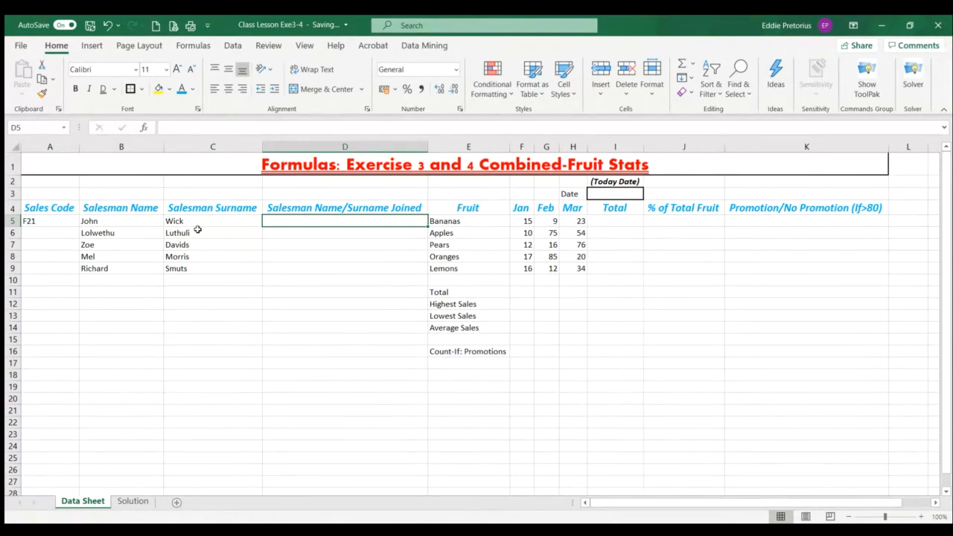
pyautogui.click(144, 221)
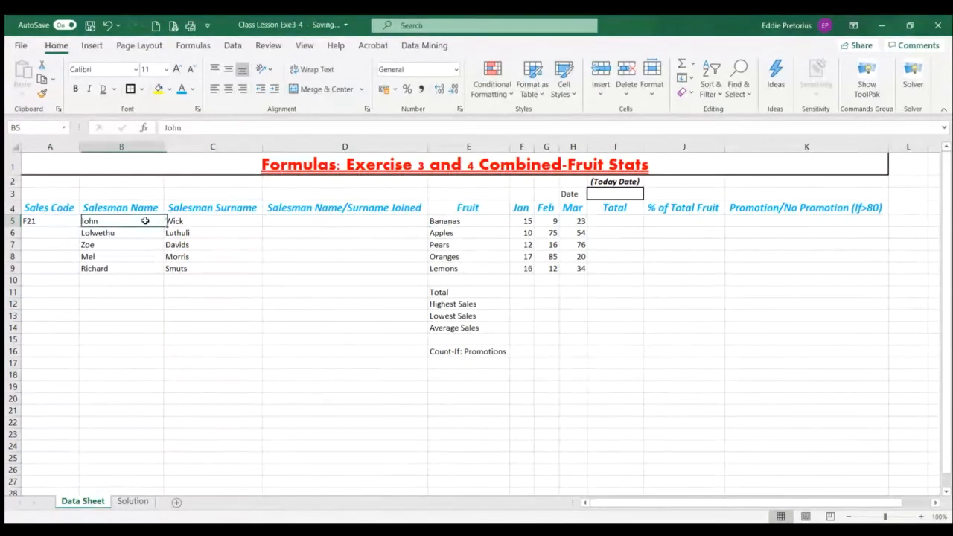
pyautogui.click(206, 222)
pyautogui.click(308, 219)
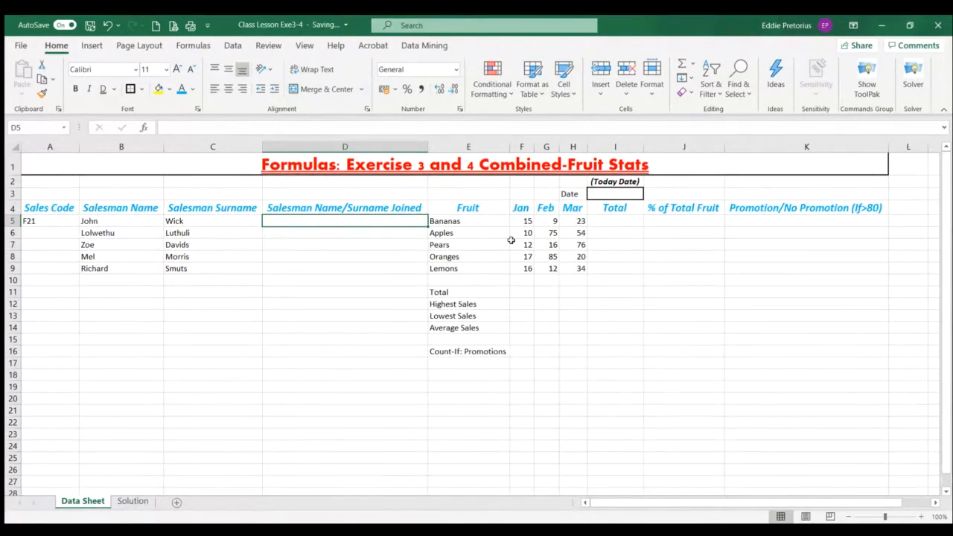
pyautogui.click(446, 292)
pyautogui.moveTo(511, 291); pyautogui.dragTo(565, 325)
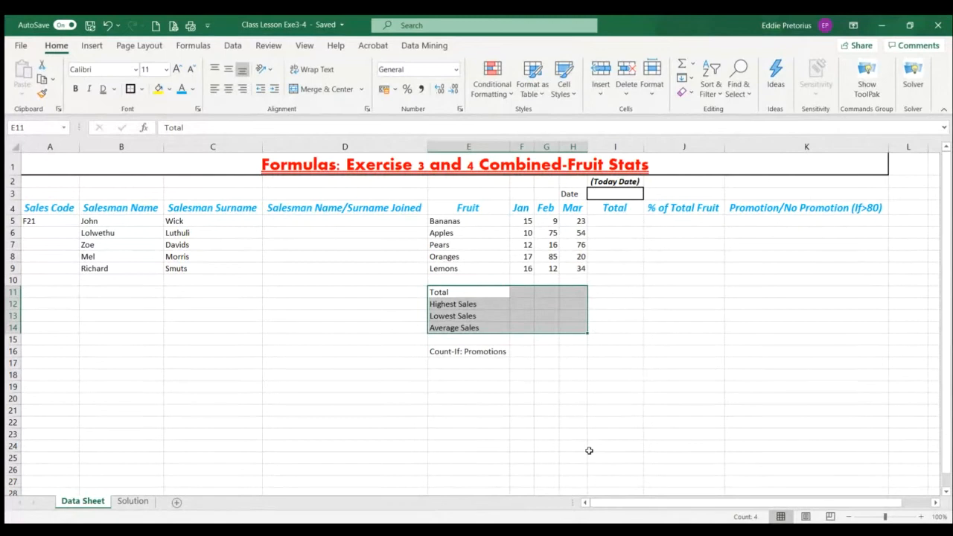
pyautogui.click(692, 67)
pyautogui.click(541, 383)
# Try totalling the three months in row 11 with AutoSum over F5:H11, and clear F11:H11
pyautogui.moveTo(524, 221); pyautogui.dragTo(565, 294)
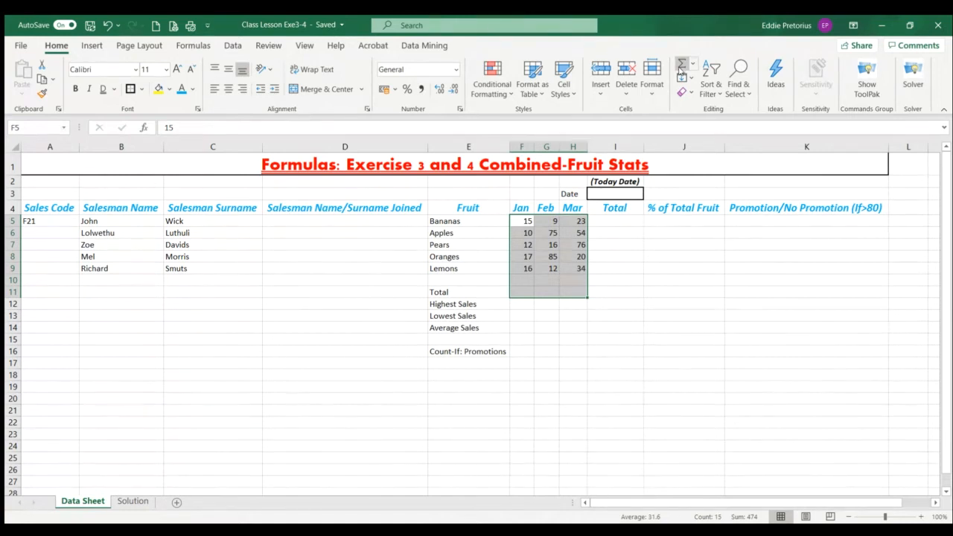
pyautogui.click(681, 71)
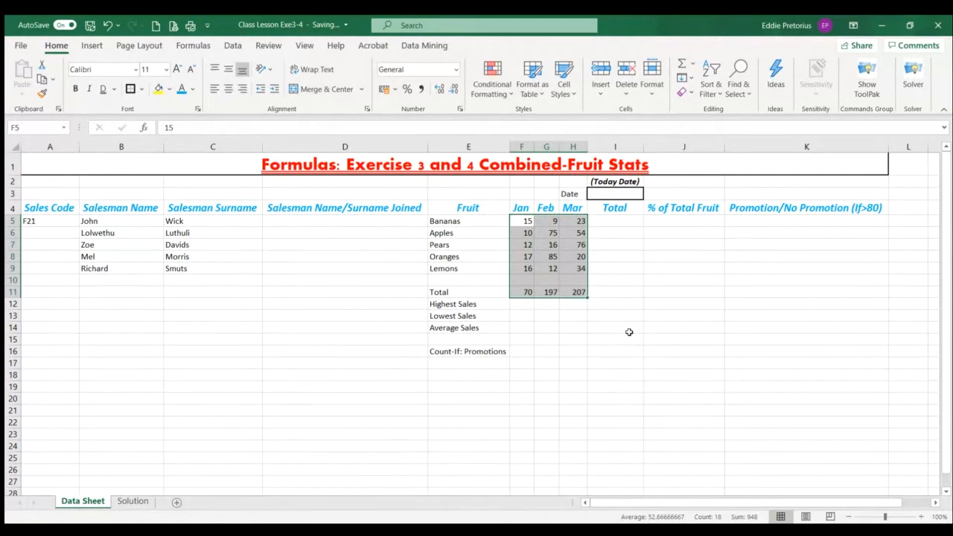
pyautogui.click(711, 409)
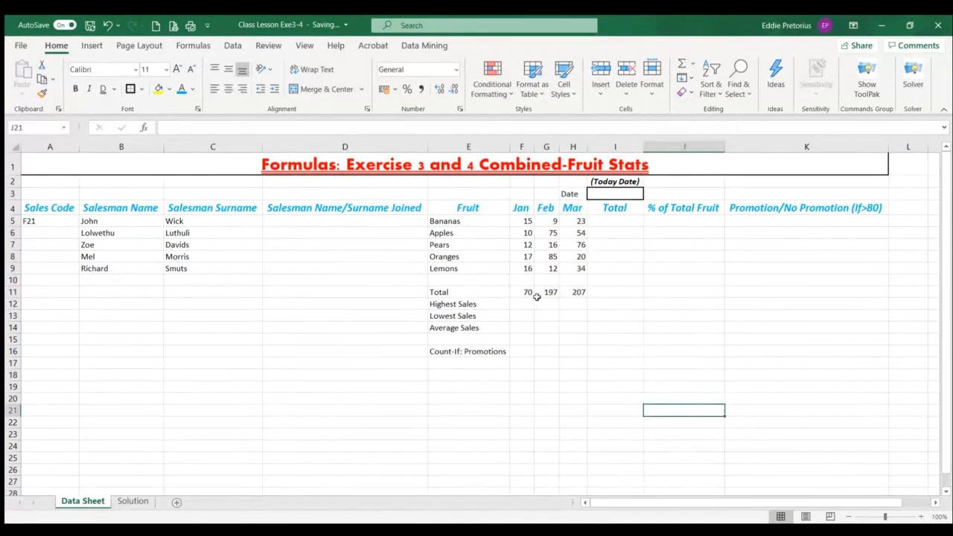
pyautogui.moveTo(528, 294); pyautogui.dragTo(573, 292)
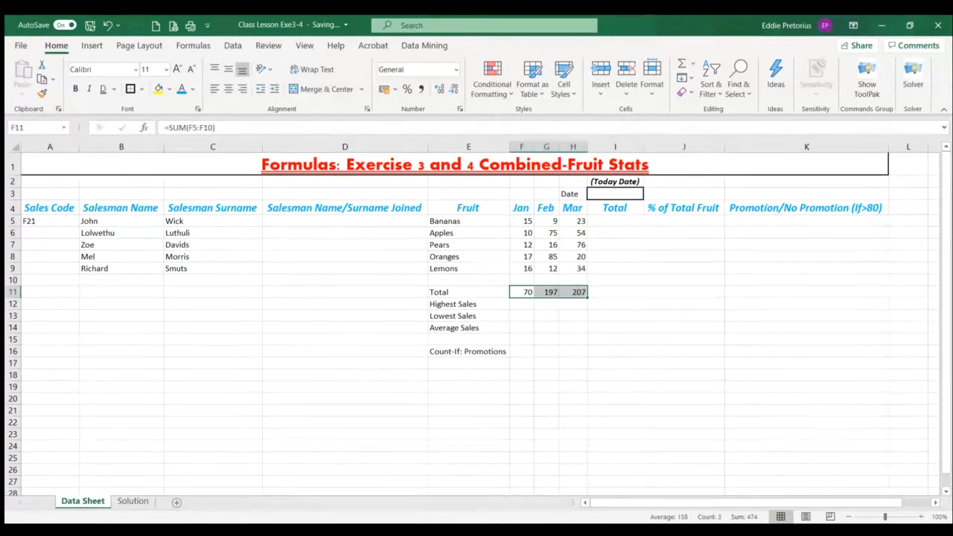
pyautogui.press('Delete')
# Total the January sales in F11 with =SUM(F5:F9) and fill the formula across to H11
pyautogui.click(516, 293)
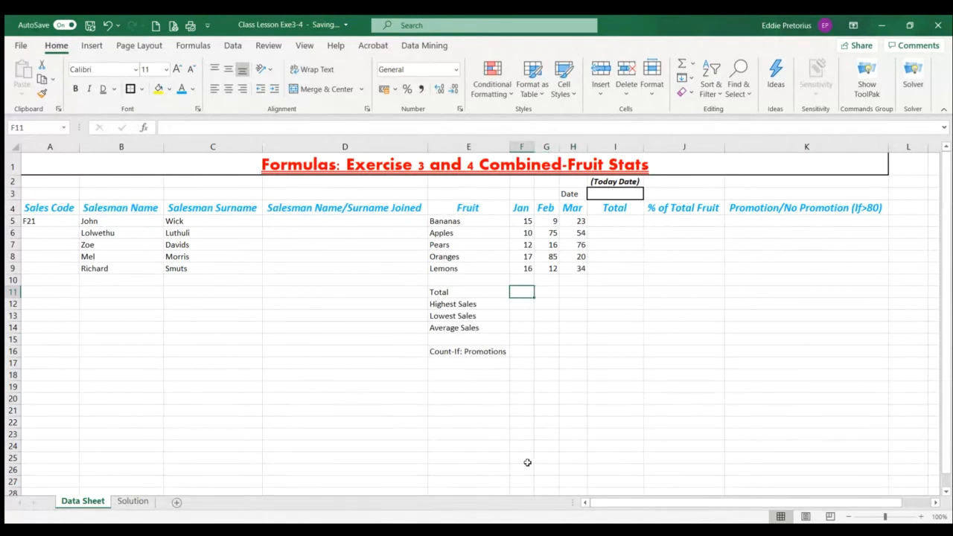
pyautogui.write('=sum')
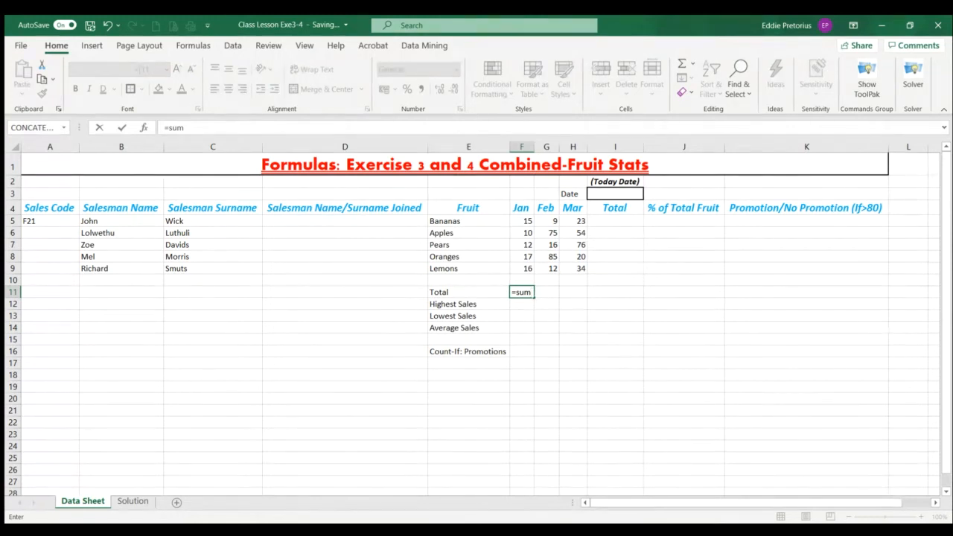
pyautogui.press('Tab')
pyautogui.moveTo(520, 222); pyautogui.dragTo(514, 277)
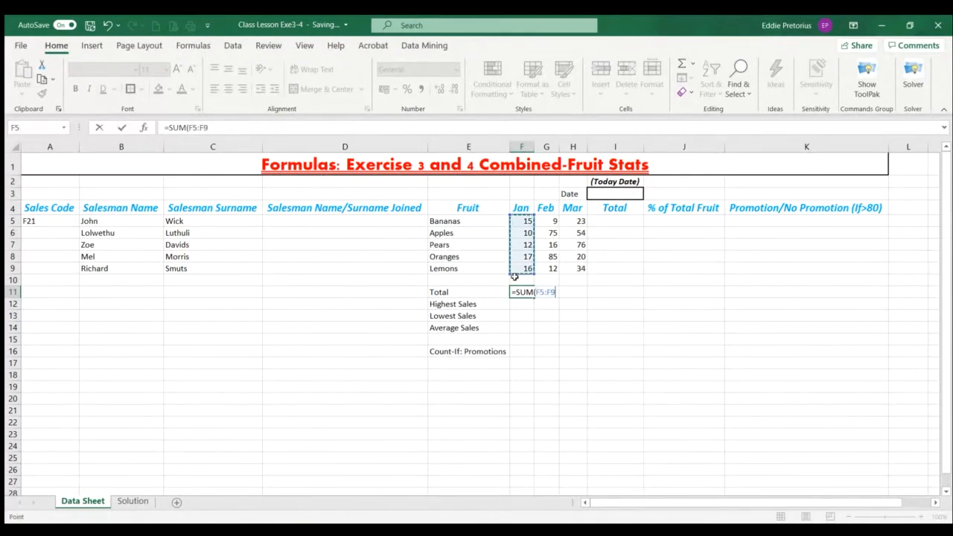
pyautogui.write(')')
pyautogui.press('Return')
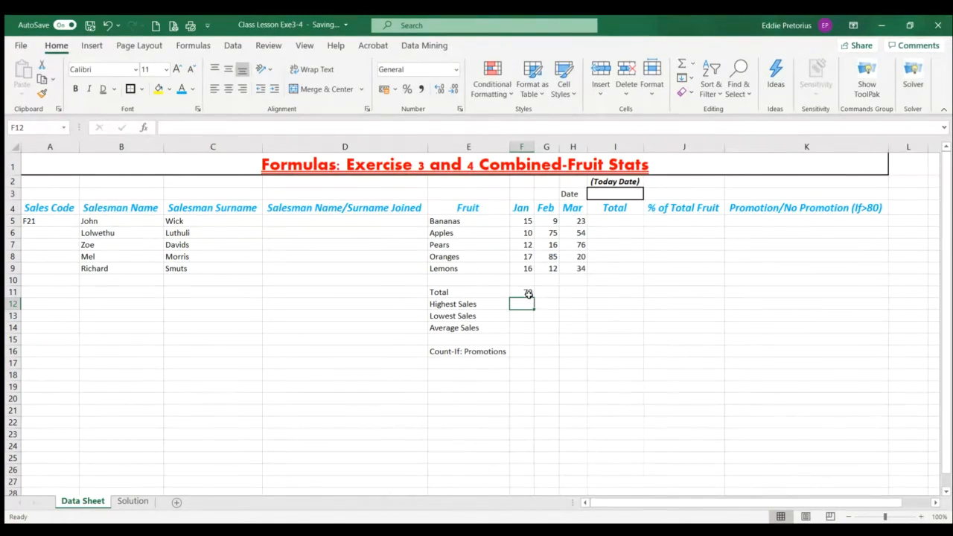
pyautogui.click(527, 294)
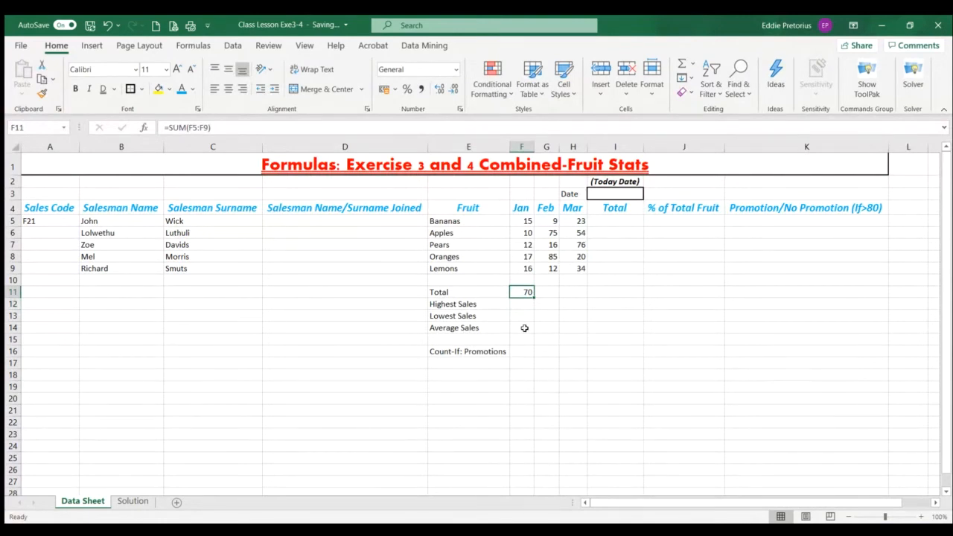
pyautogui.moveTo(532, 298); pyautogui.dragTo(586, 299)
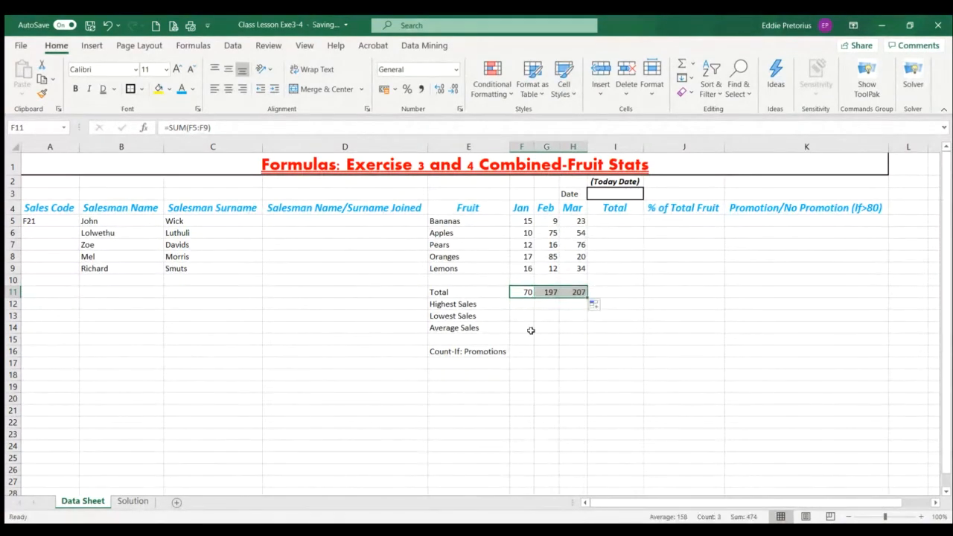
# Examine the SUM formulas behind the January, February and March totals in F11, G11 and H11
pyautogui.click(524, 292)
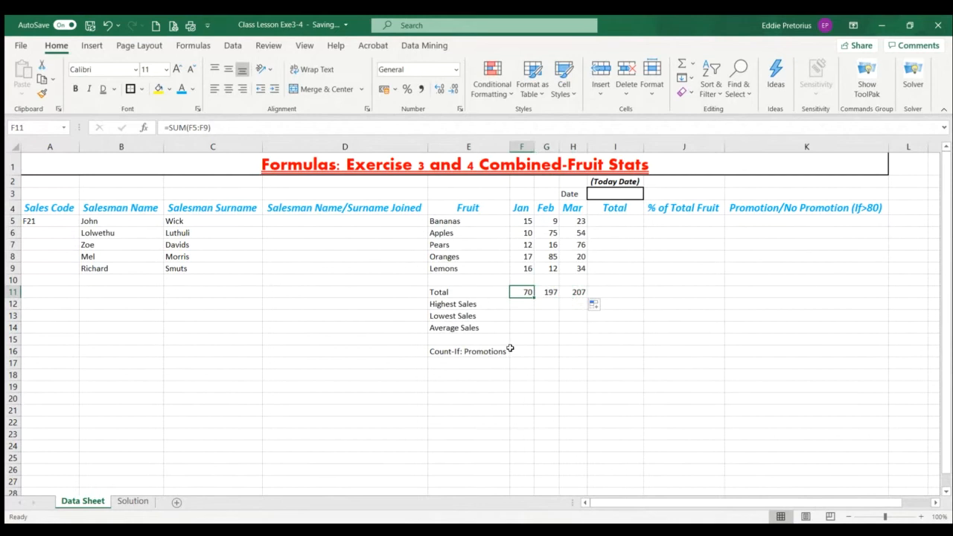
pyautogui.moveTo(215, 128); pyautogui.dragTo(150, 126)
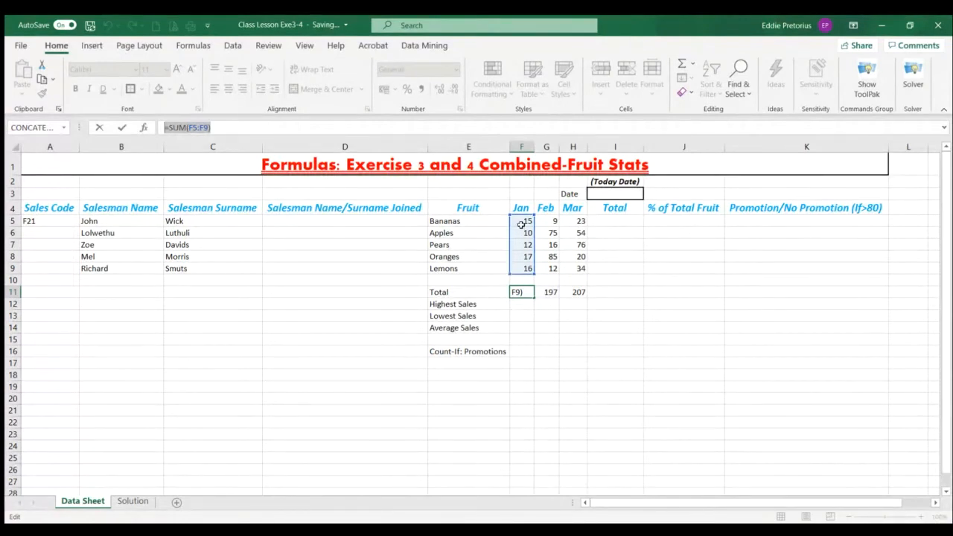
pyautogui.click(530, 293)
pyautogui.press('Return')
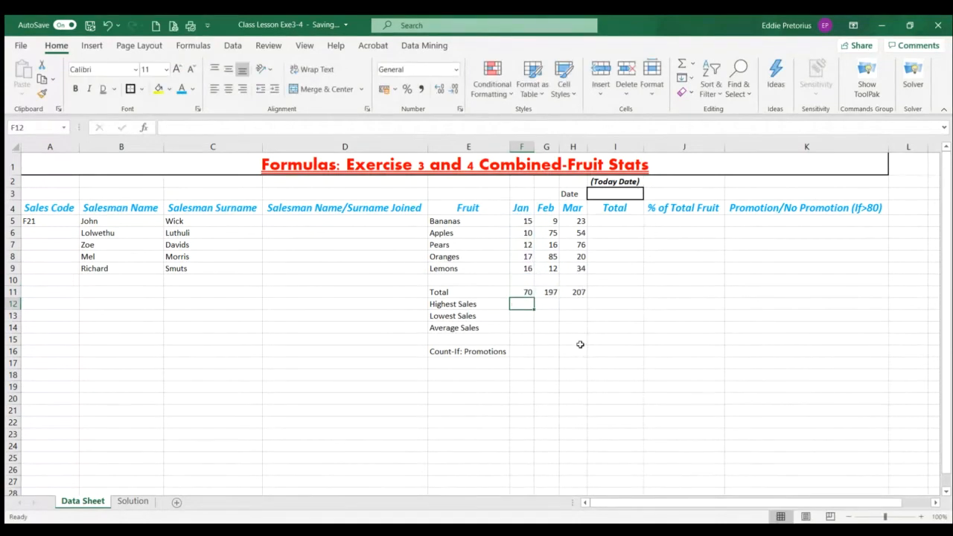
pyautogui.click(530, 291)
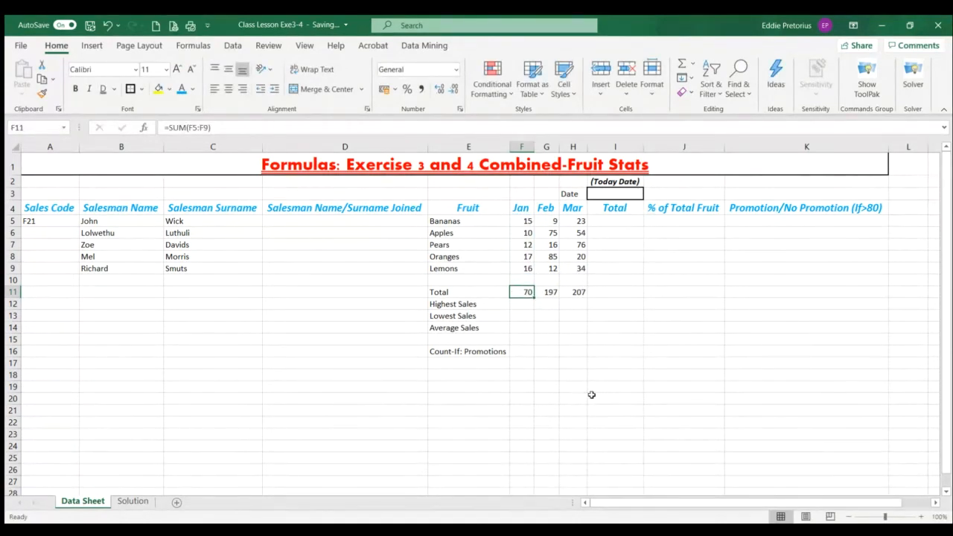
pyautogui.click(543, 293)
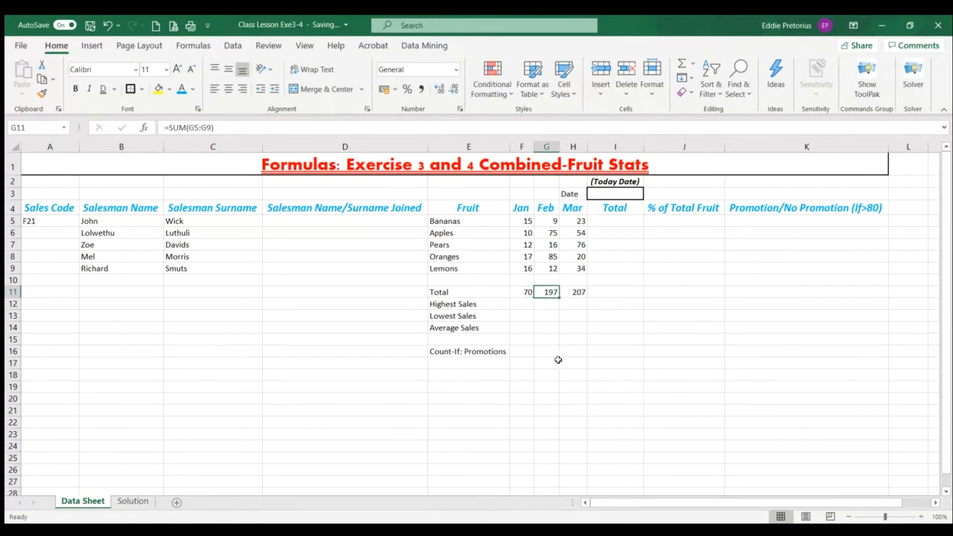
pyautogui.click(574, 292)
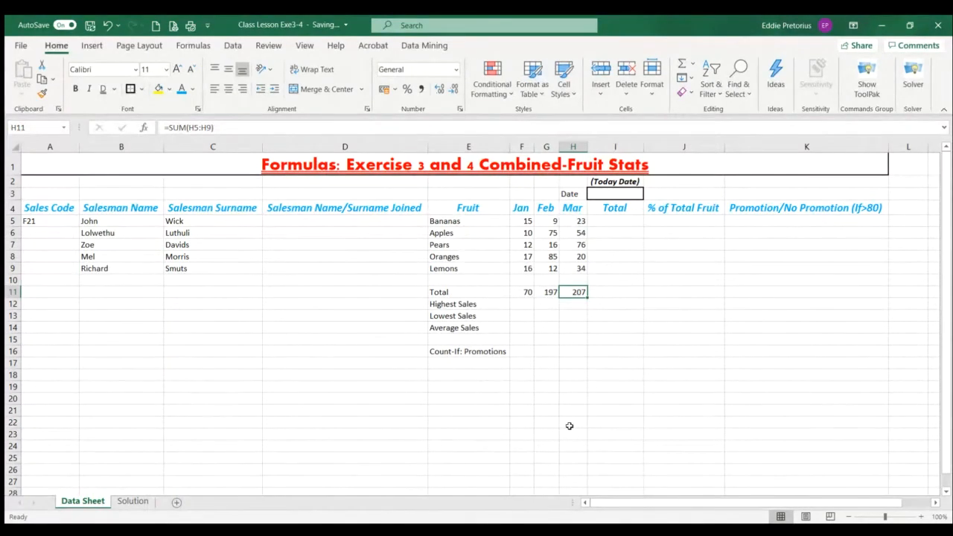
# Try totalling the Bananas row with AutoSum over F5:I5, and clear the formula from I5
pyautogui.click(613, 207)
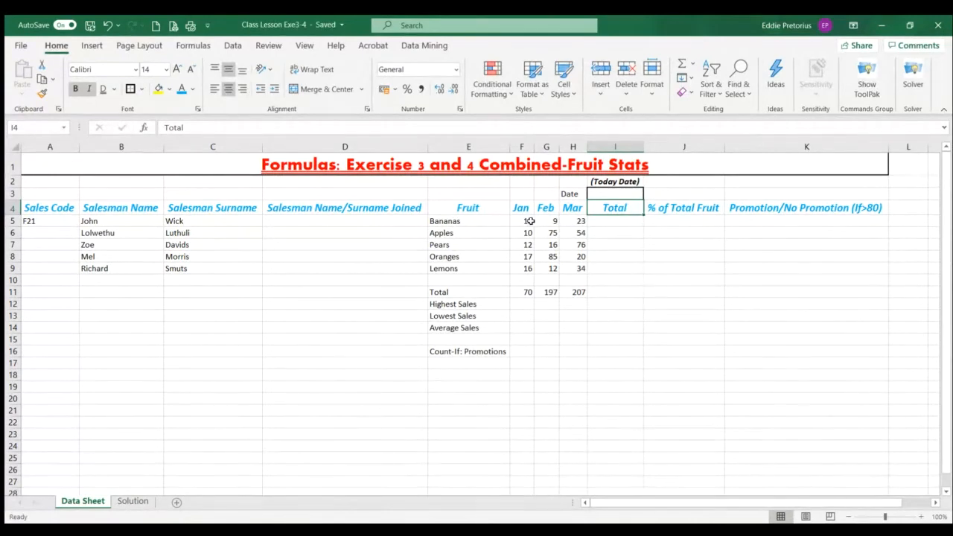
pyautogui.moveTo(526, 221); pyautogui.dragTo(616, 222)
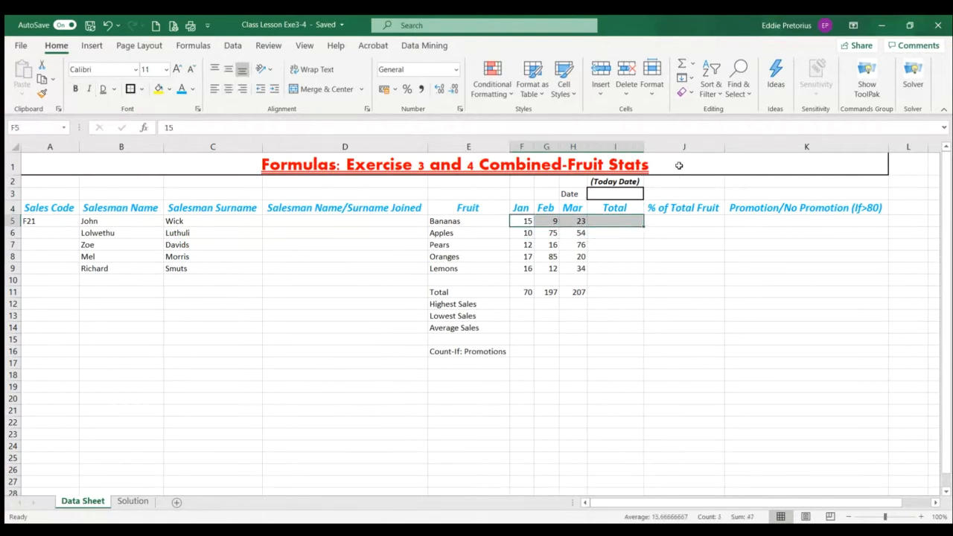
pyautogui.click(683, 67)
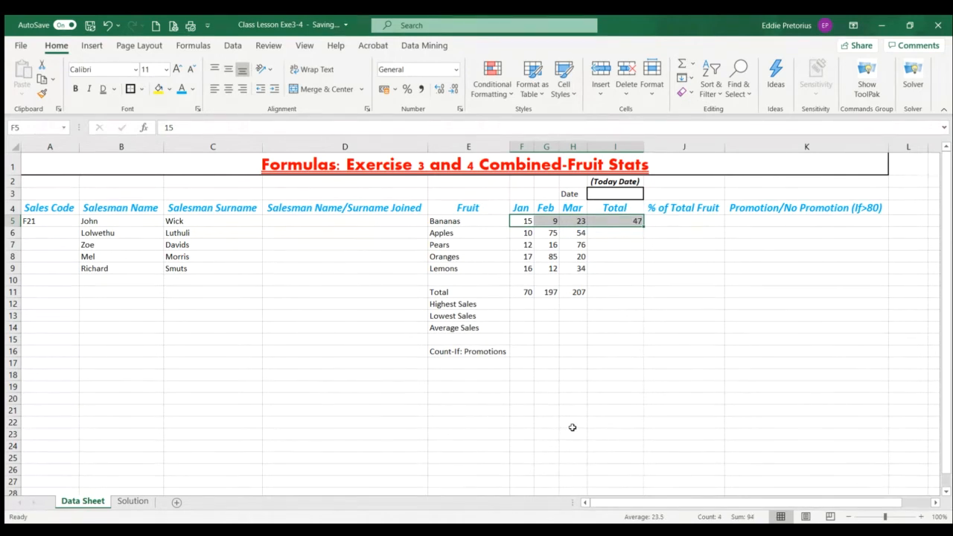
pyautogui.click(581, 378)
pyautogui.click(616, 224)
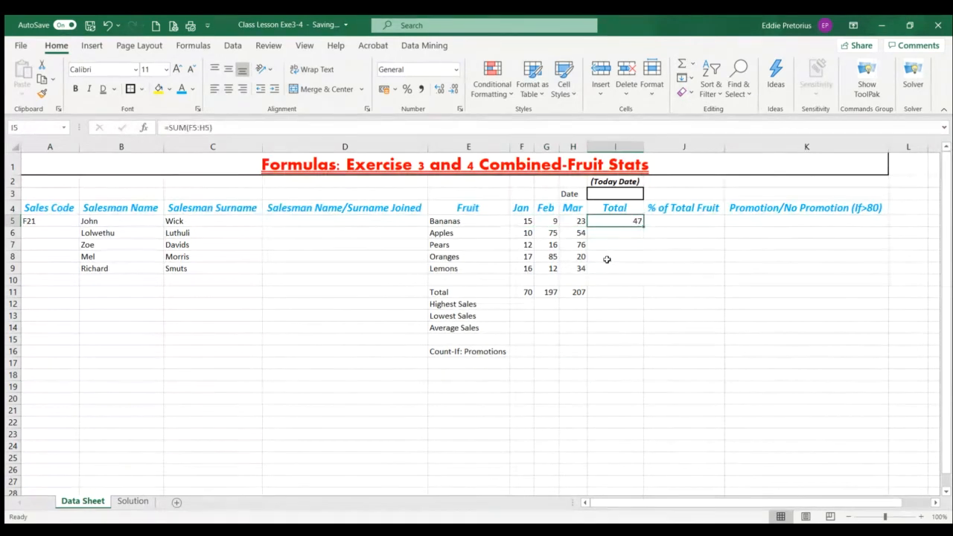
pyautogui.press('Delete')
# Try totalling all five fruit rows at once with AutoSum over F5:I9, and clear the Total column cells
pyautogui.moveTo(527, 221); pyautogui.dragTo(608, 268)
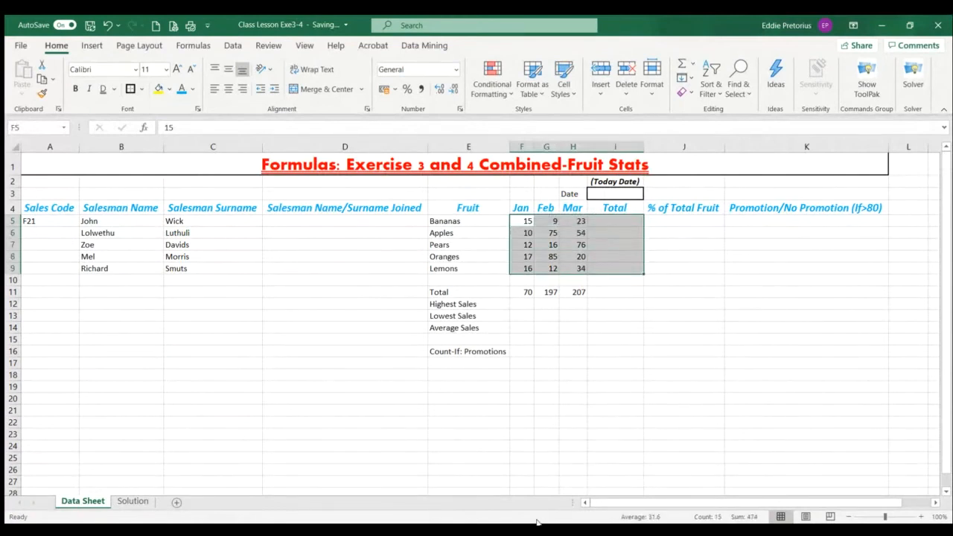
pyautogui.click(679, 64)
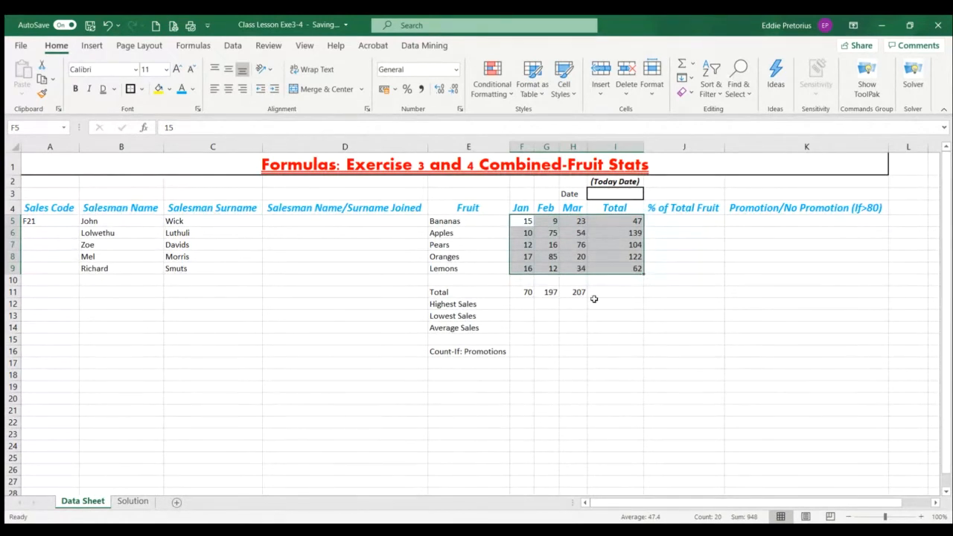
pyautogui.moveTo(634, 223); pyautogui.dragTo(626, 278)
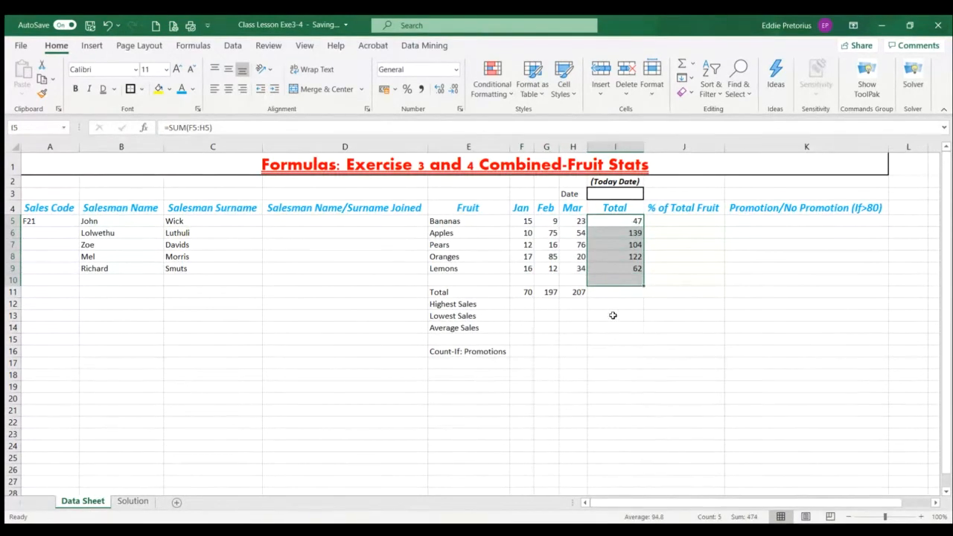
pyautogui.press('Delete')
# Total the Bananas sales in I5 with =SUM(F5+G5+H5) and fill the formula down to I11
pyautogui.click(619, 220)
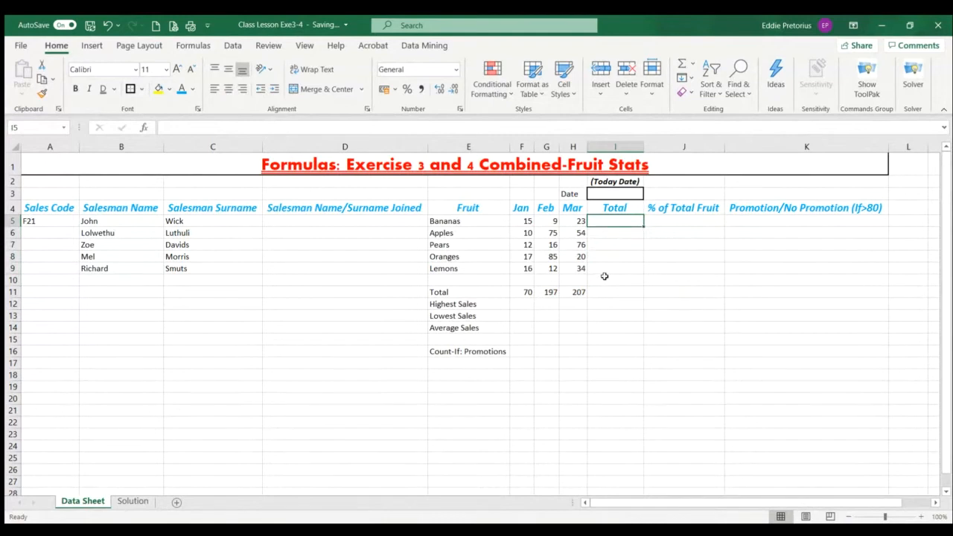
pyautogui.write('=sum')
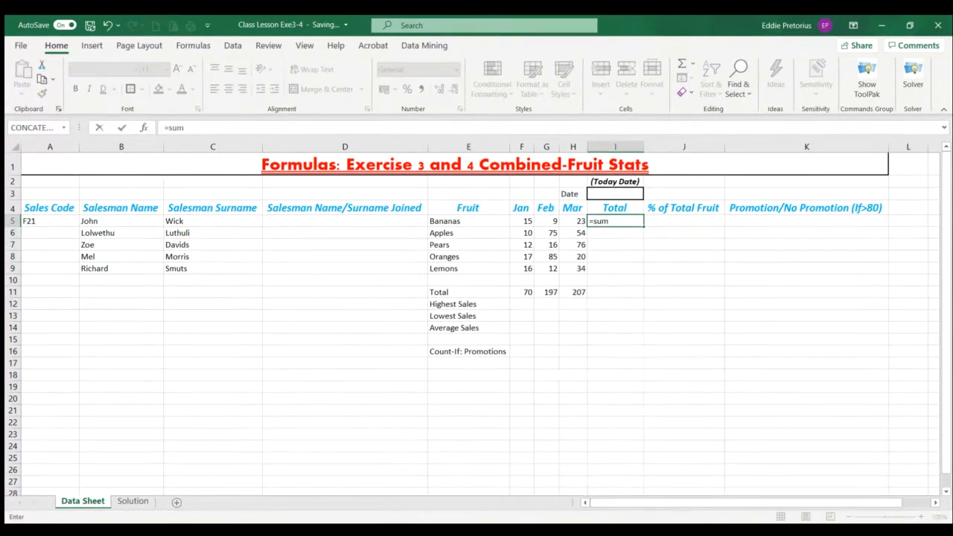
pyautogui.press('Tab')
pyautogui.click(521, 221)
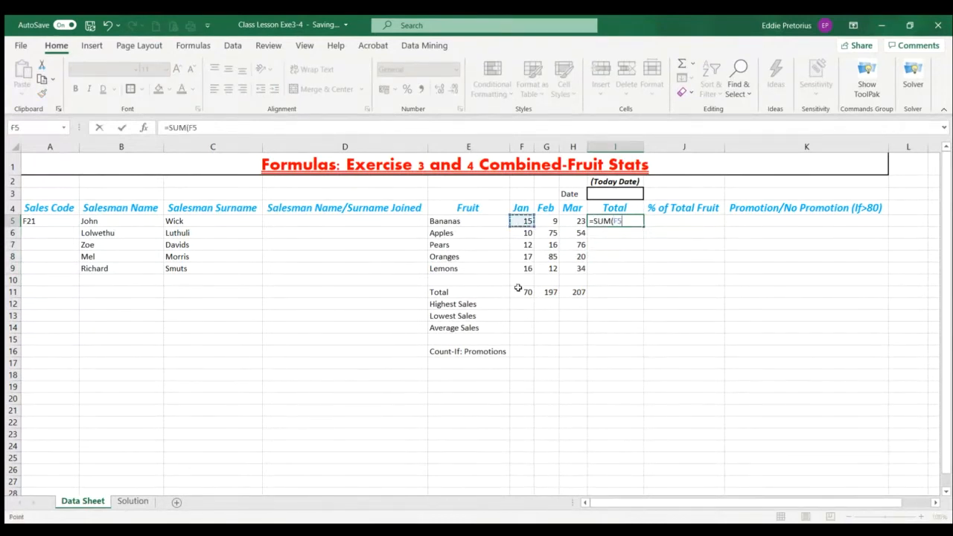
pyautogui.write('+')
pyautogui.click(550, 223)
pyautogui.write('+')
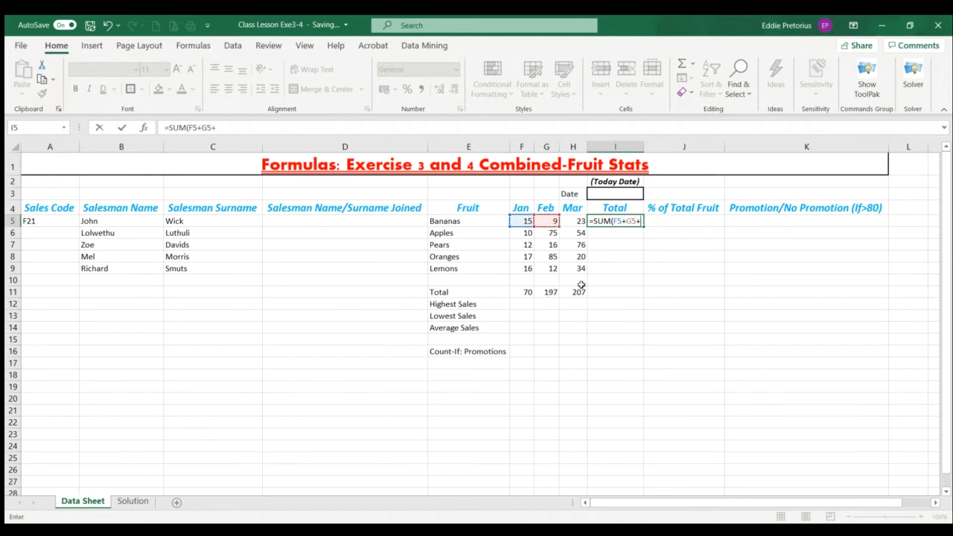
pyautogui.click(572, 222)
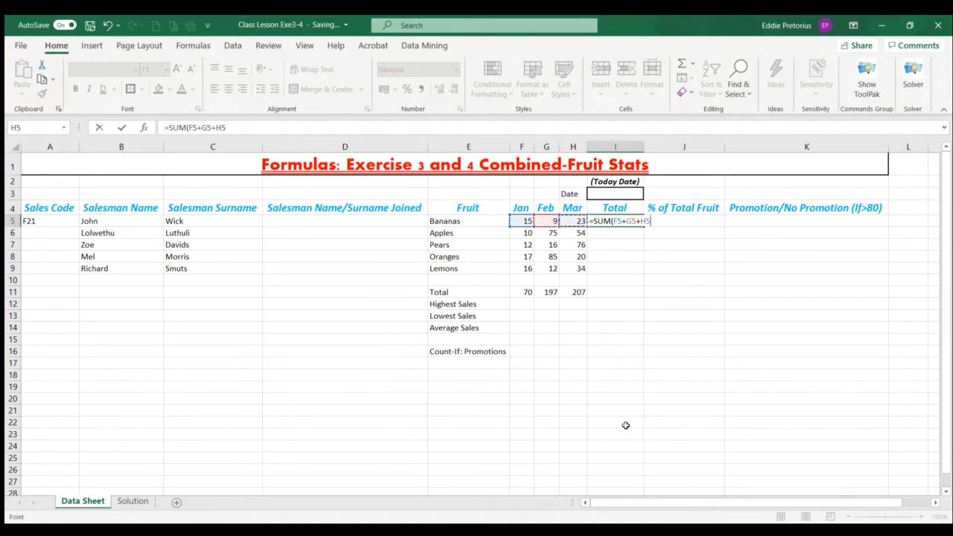
pyautogui.write(')')
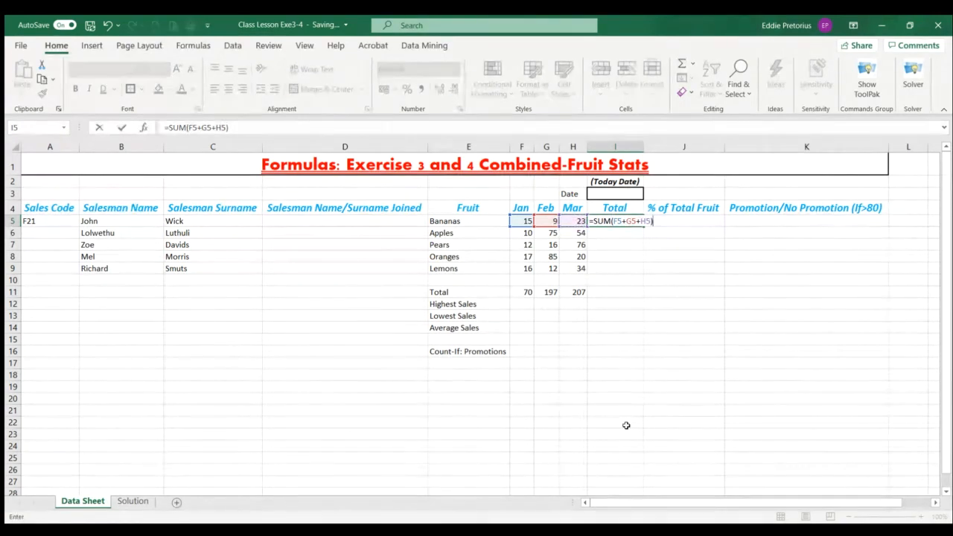
pyautogui.press('Return')
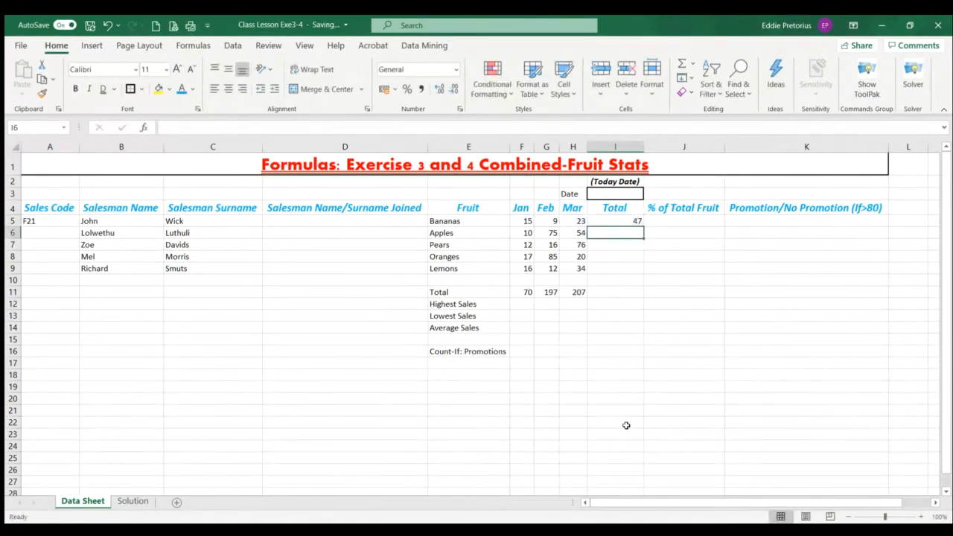
pyautogui.click(621, 221)
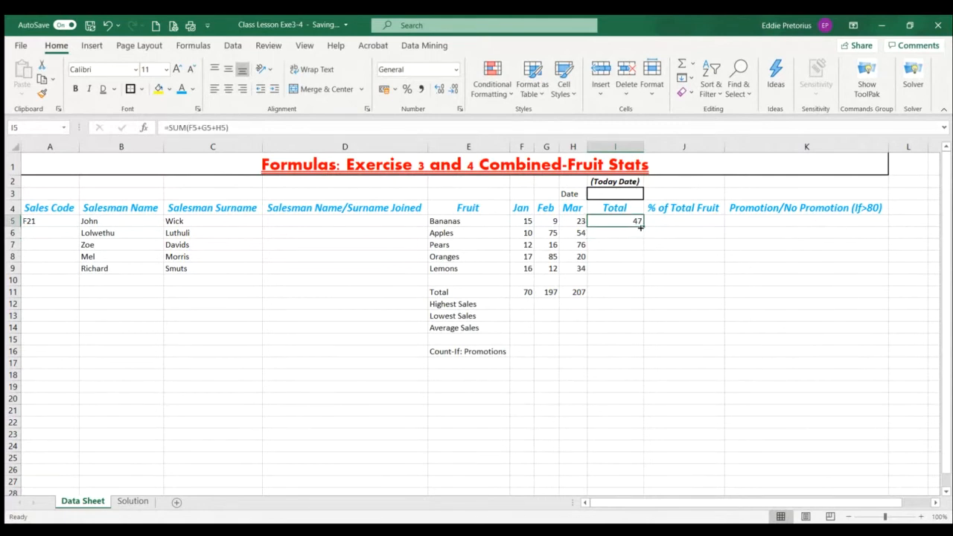
pyautogui.moveTo(640, 227); pyautogui.dragTo(640, 296)
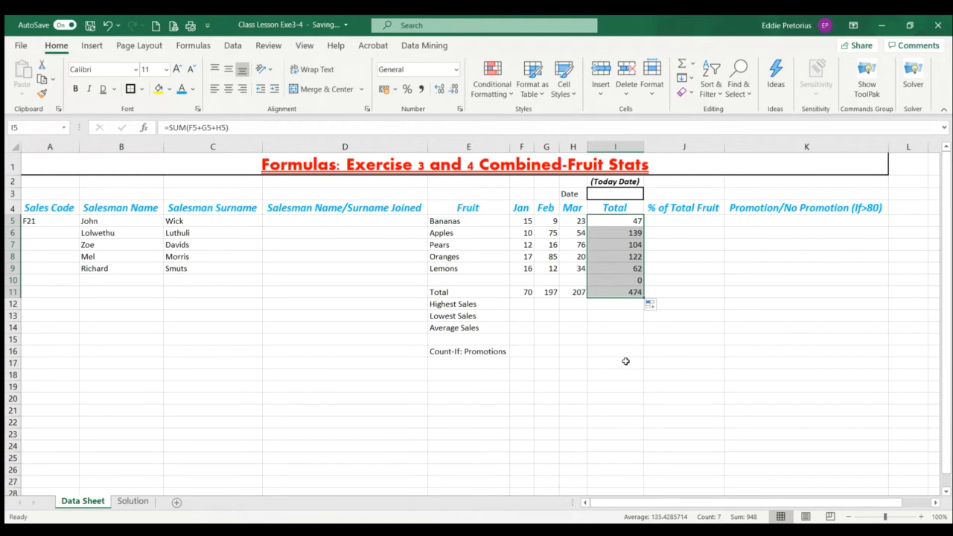
# Check the empty month cells F10:H10 and clear the unneeded total formula from I10
pyautogui.click(612, 281)
pyautogui.click(527, 281)
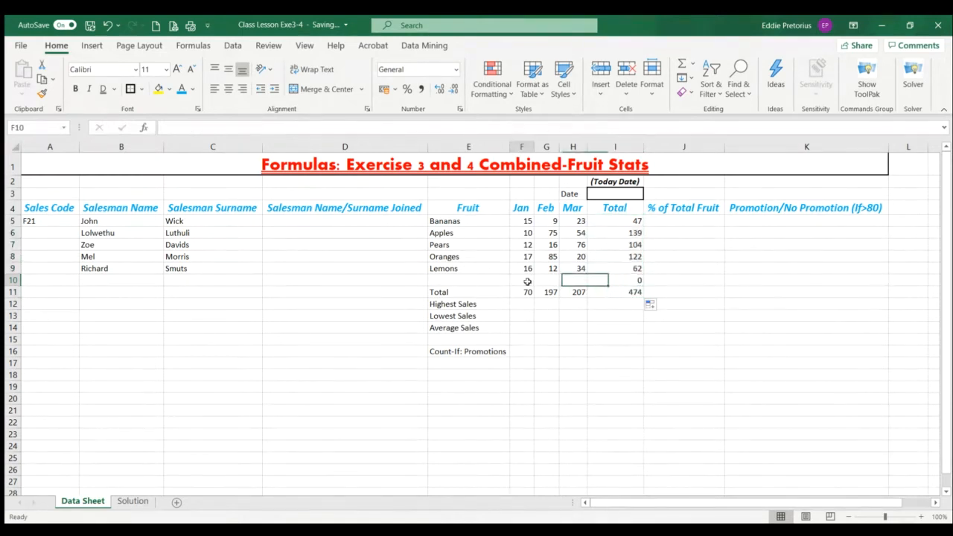
pyautogui.click(542, 280)
pyautogui.click(571, 283)
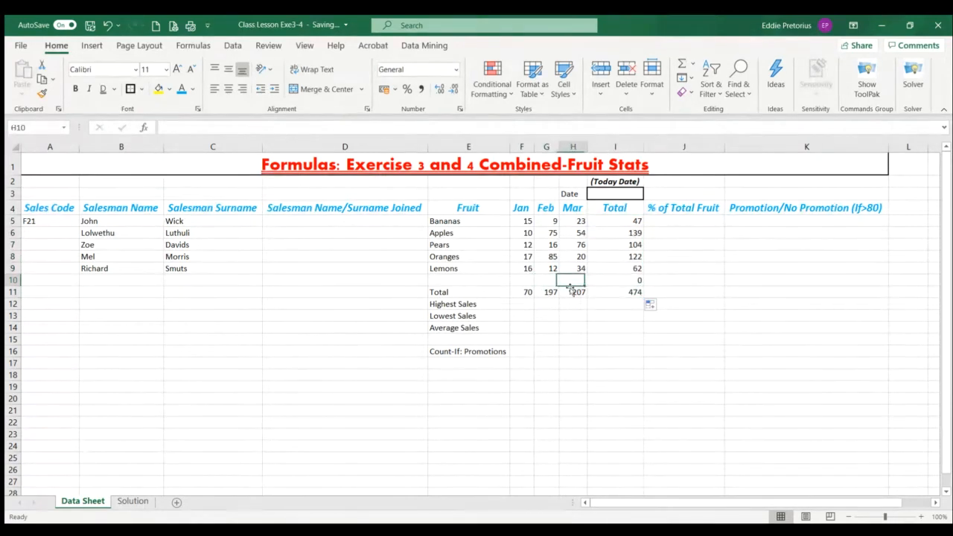
pyautogui.click(632, 282)
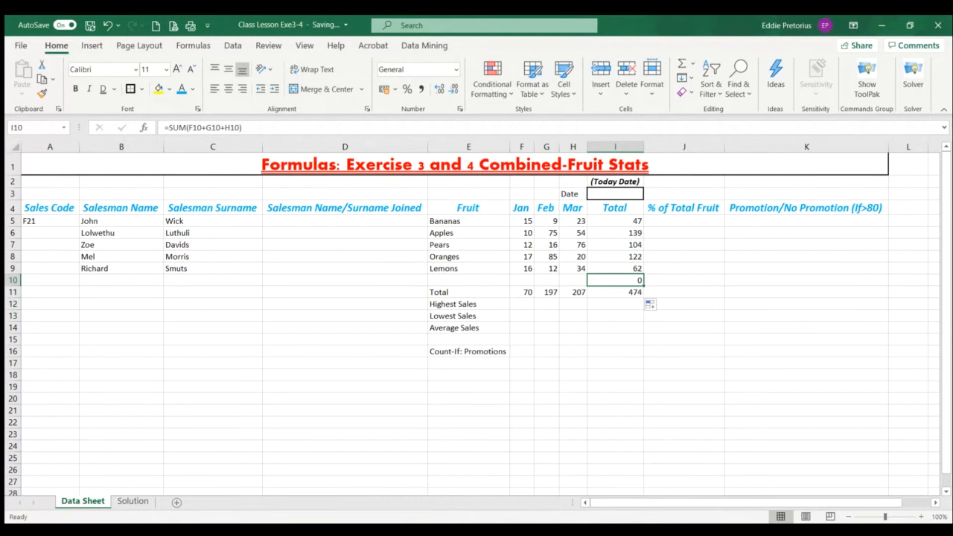
pyautogui.press('Delete')
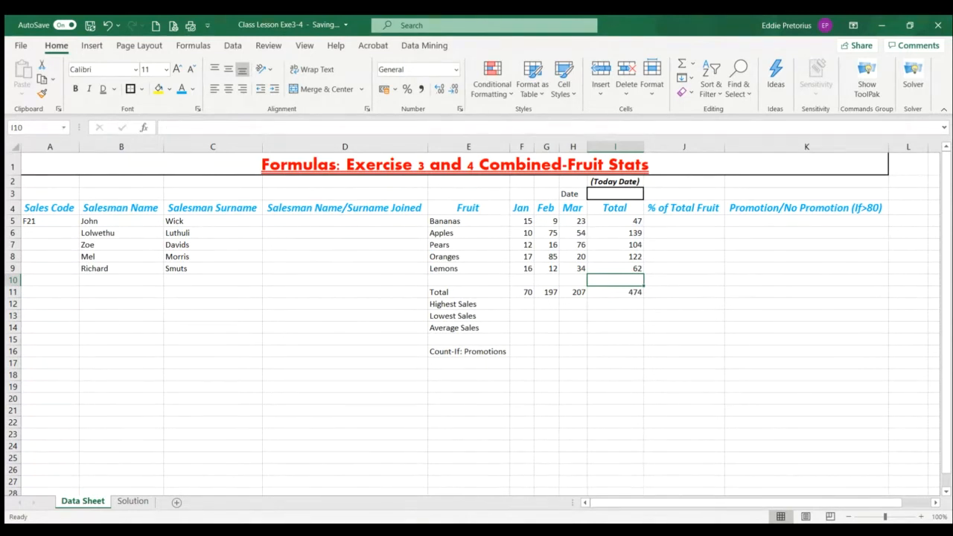
# Examine the salesman headings in A4:D4, the month headings, and the totals in F11:I11
pyautogui.click(579, 366)
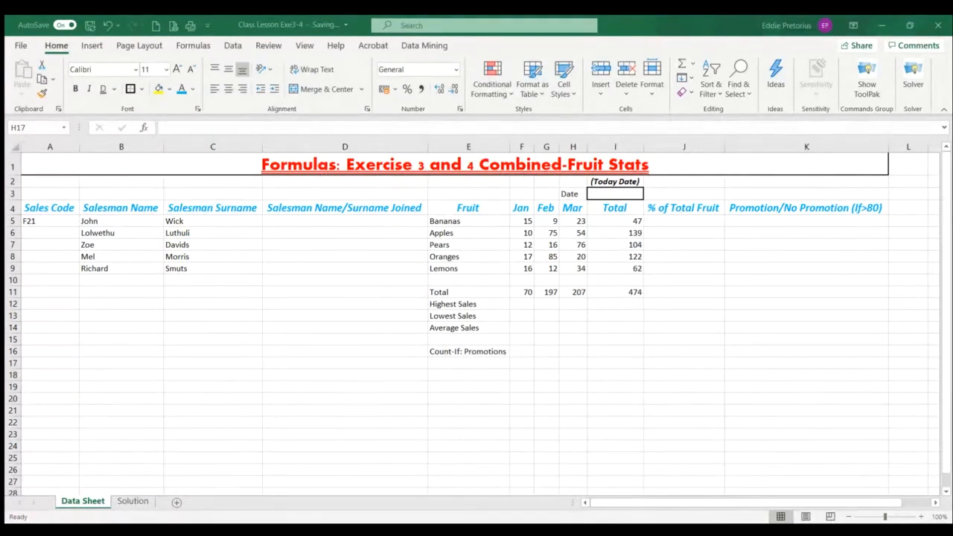
pyautogui.click(656, 368)
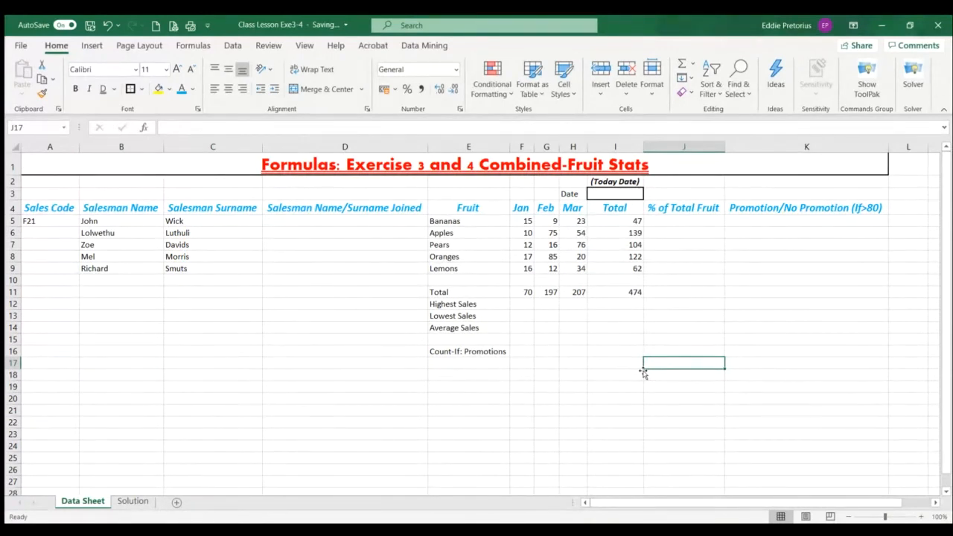
pyautogui.moveTo(52, 209); pyautogui.dragTo(336, 211)
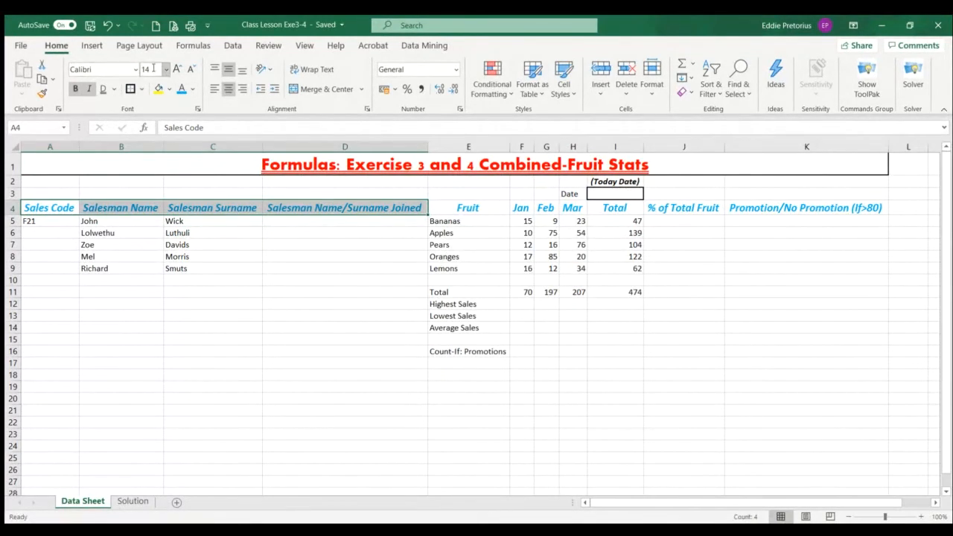
pyautogui.click(489, 448)
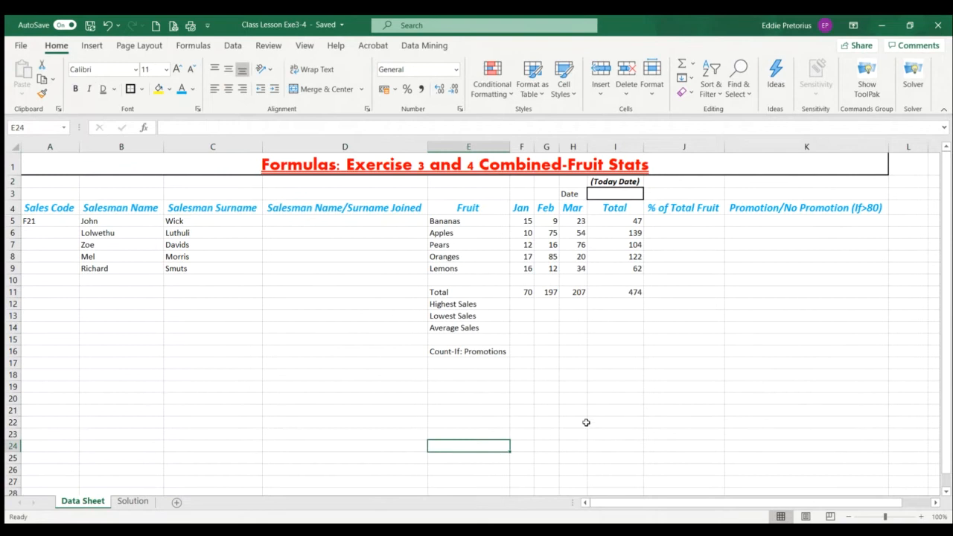
pyautogui.click(541, 208)
pyautogui.click(564, 212)
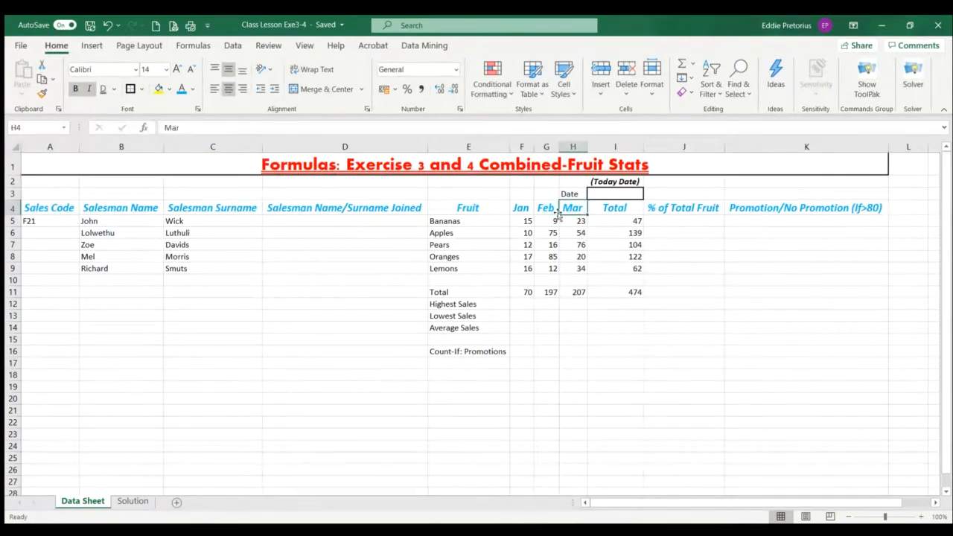
pyautogui.click(514, 210)
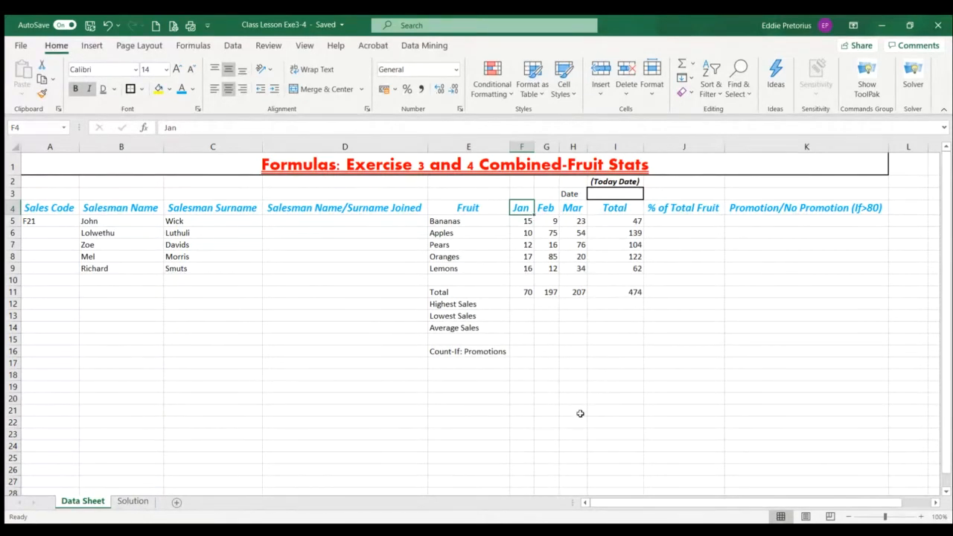
pyautogui.click(560, 458)
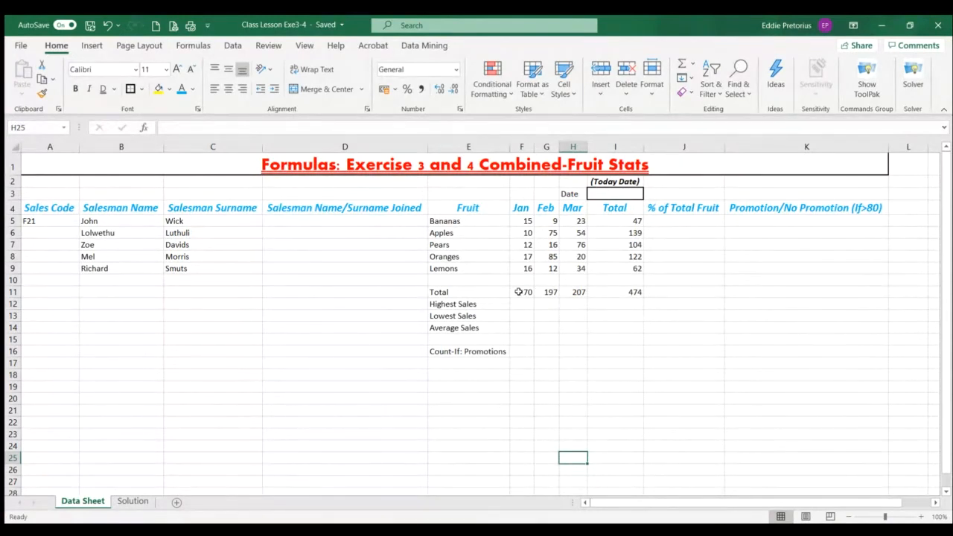
pyautogui.moveTo(519, 292); pyautogui.dragTo(616, 292)
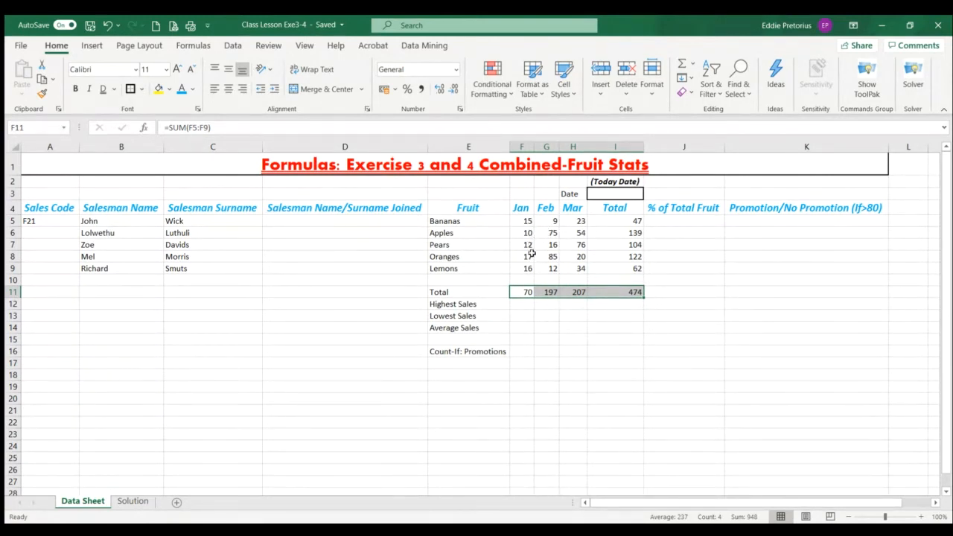
pyautogui.click(525, 296)
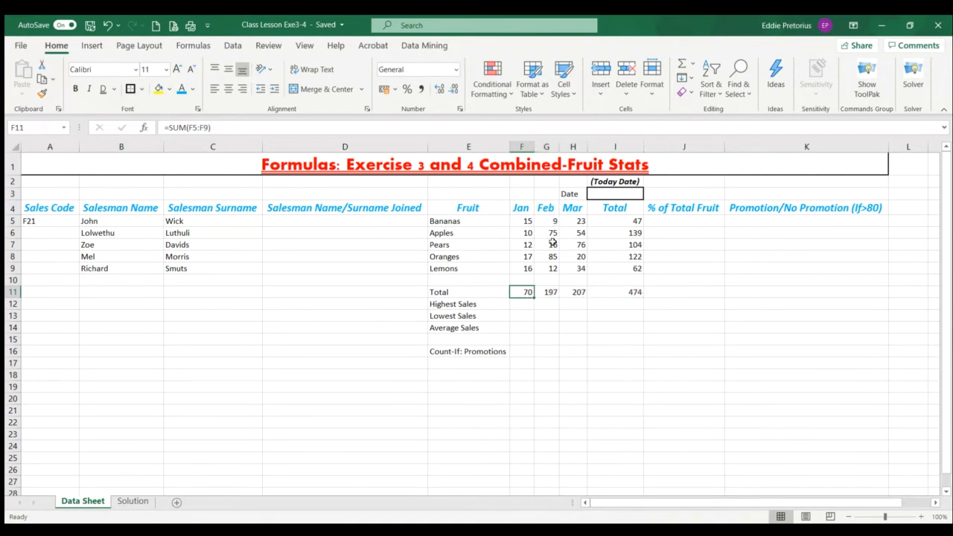
# Examine the total formulas in G11 and I5, the empty statistics cells F12:F14, and each month's sales in F5:H9
pyautogui.click(549, 293)
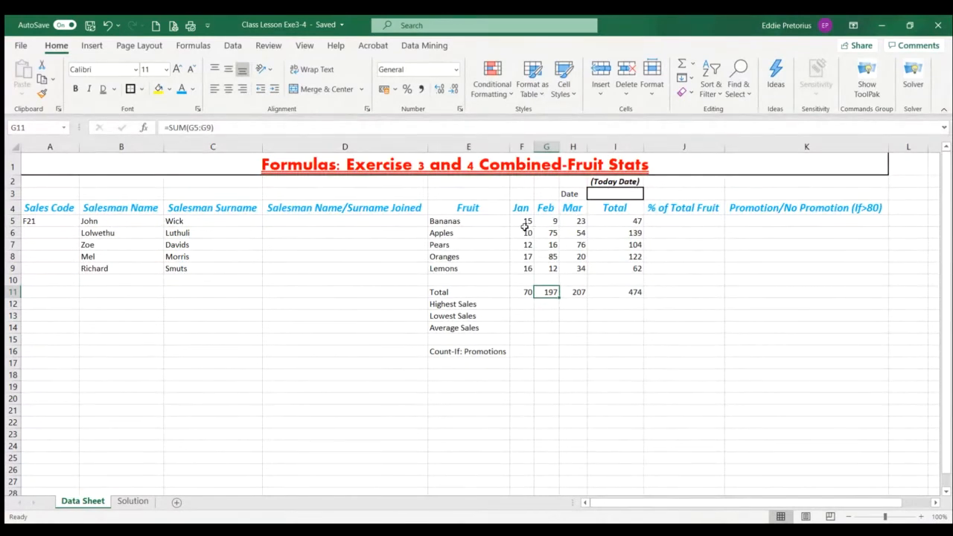
pyautogui.click(638, 220)
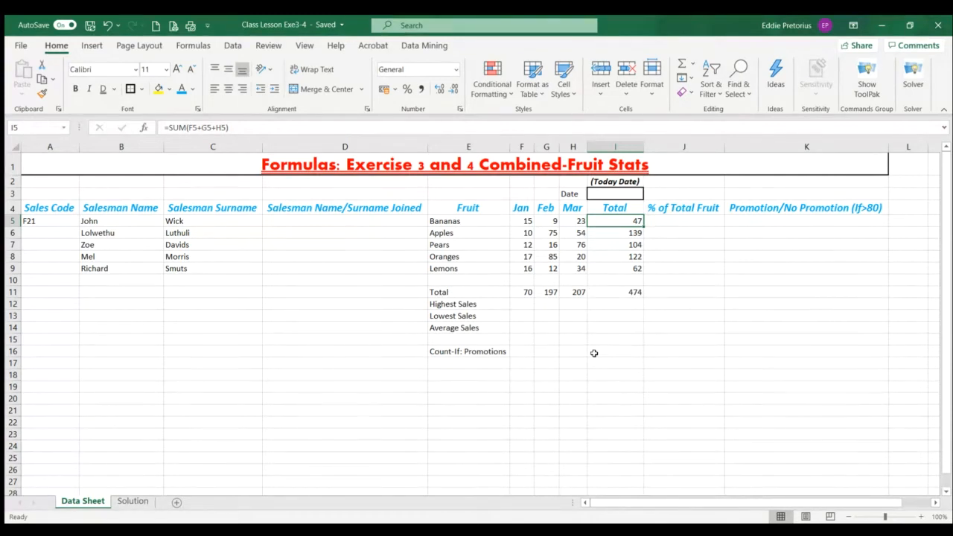
pyautogui.click(522, 305)
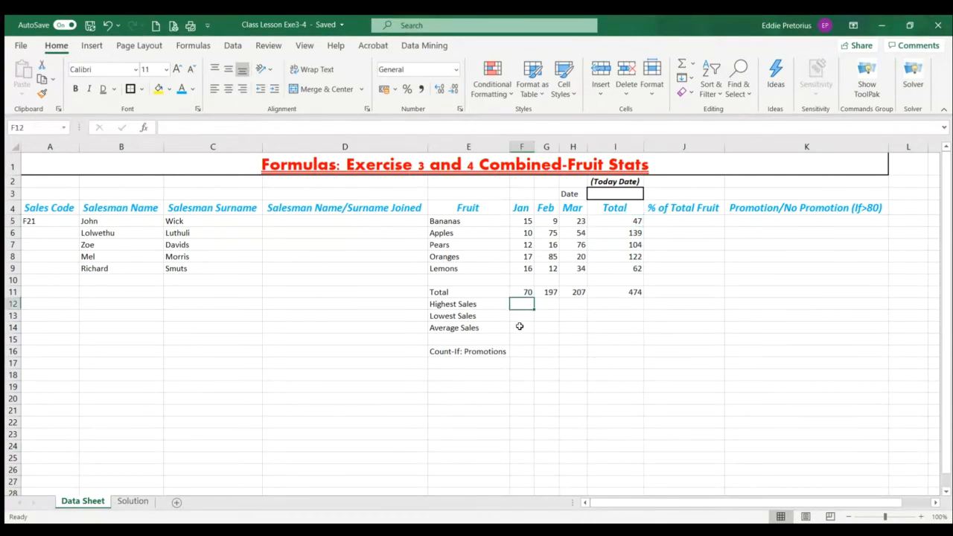
pyautogui.click(520, 317)
pyautogui.click(520, 330)
pyautogui.click(523, 305)
pyautogui.moveTo(523, 221); pyautogui.dragTo(523, 269)
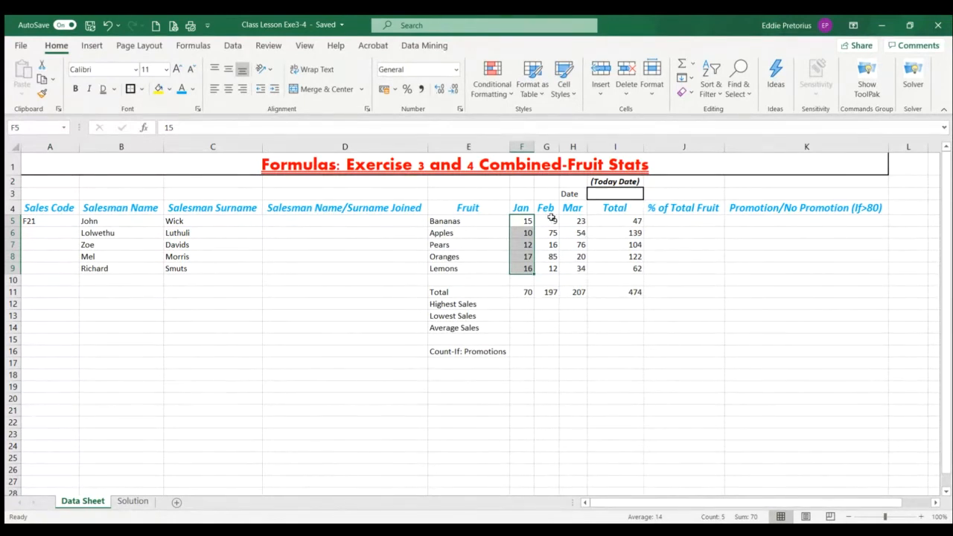
pyautogui.moveTo(550, 220); pyautogui.dragTo(545, 270)
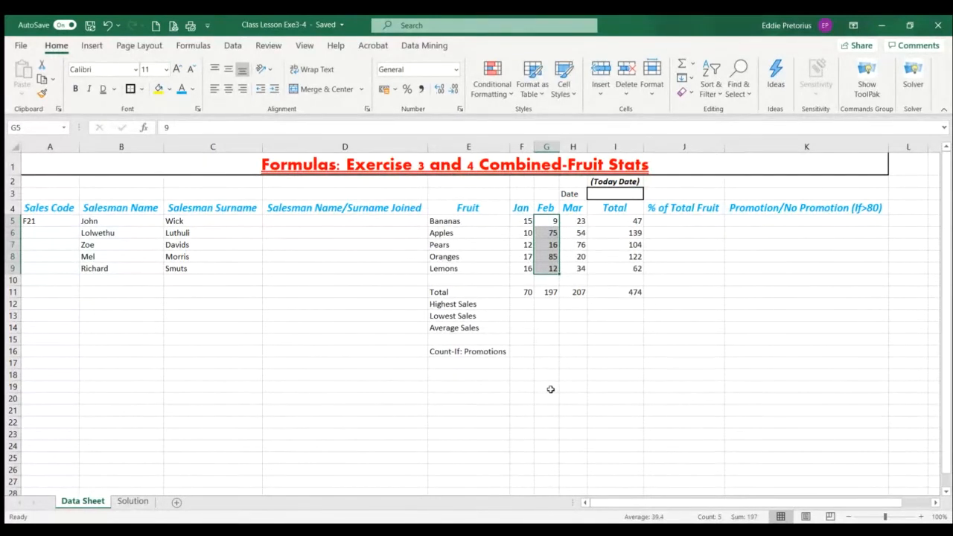
pyautogui.click(576, 218)
pyautogui.moveTo(575, 218); pyautogui.dragTo(570, 268)
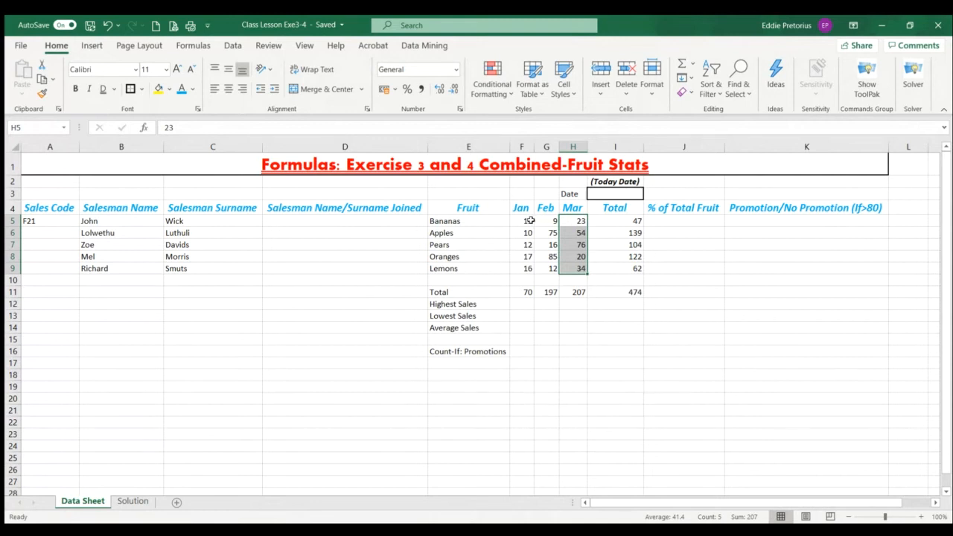
pyautogui.moveTo(524, 221); pyautogui.dragTo(521, 281)
pyautogui.moveTo(543, 223); pyautogui.dragTo(548, 269)
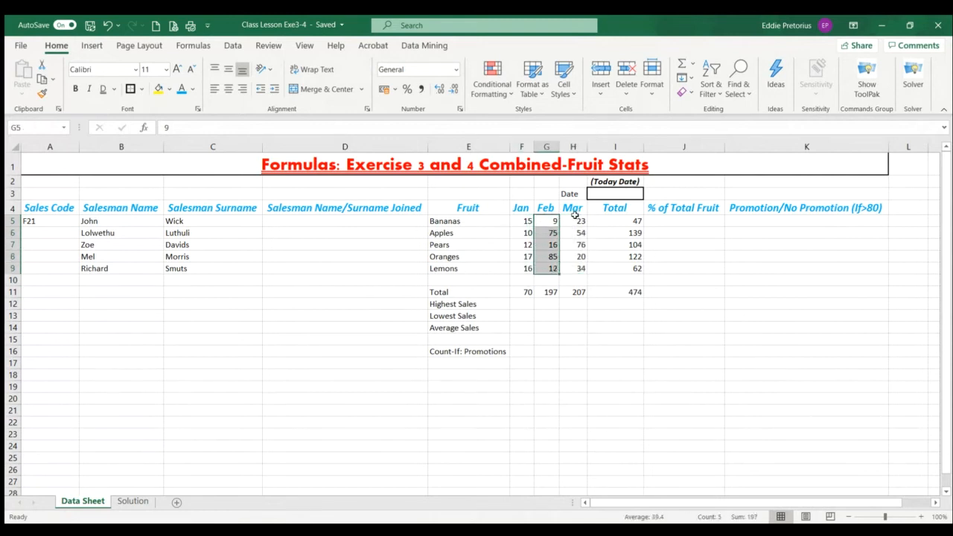
pyautogui.moveTo(578, 216); pyautogui.dragTo(579, 257)
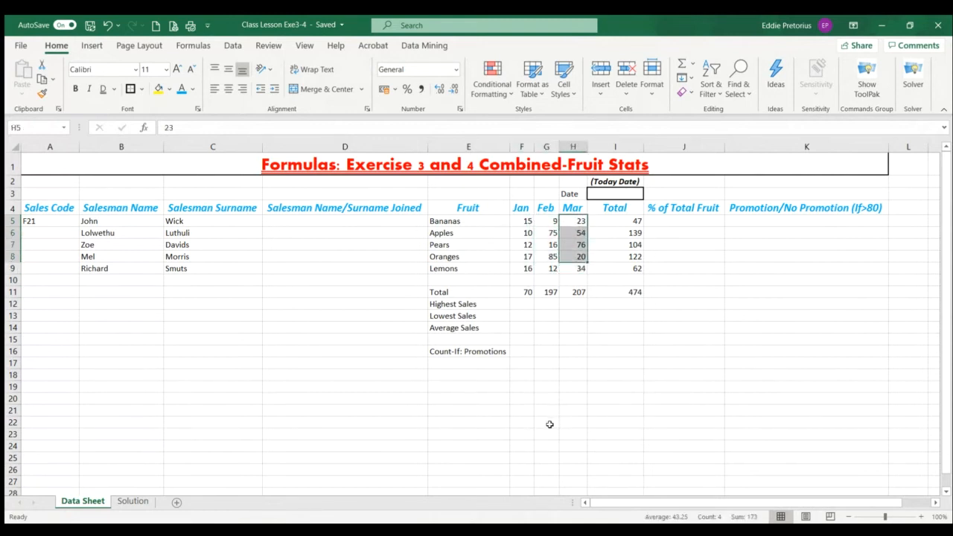
# Calculate January's highest sales in F12 with =MAX(F5:F9) and fill the formula across to H12
pyautogui.click(522, 304)
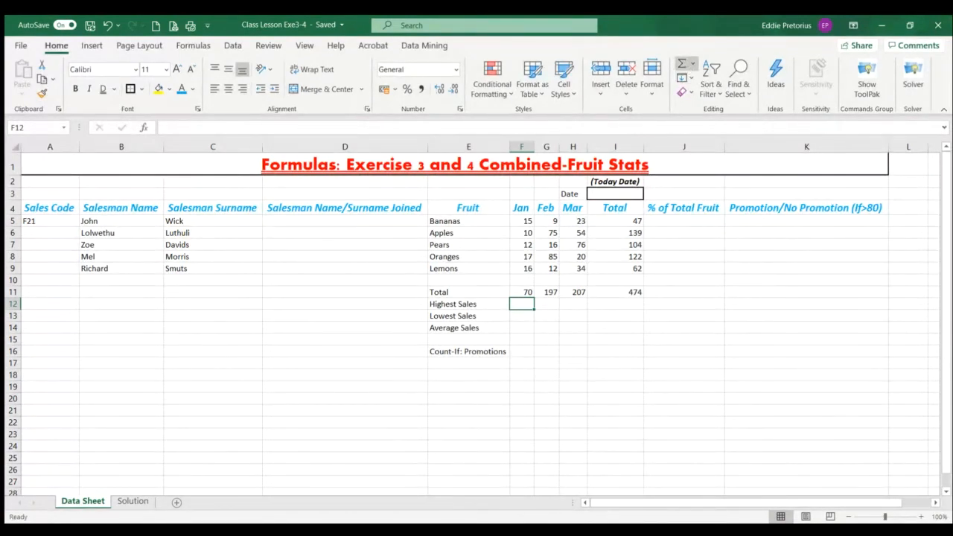
pyautogui.click(704, 133)
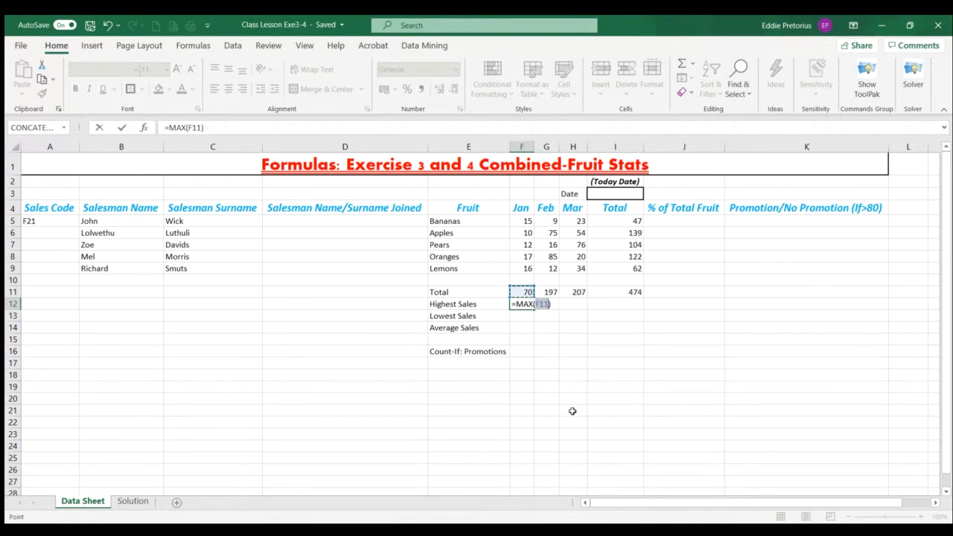
pyautogui.press('BackSpace')
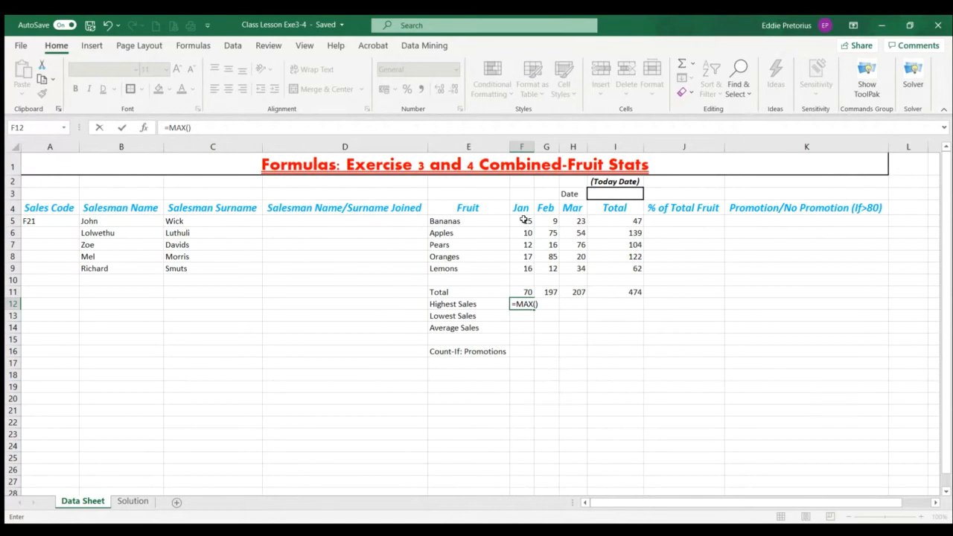
pyautogui.moveTo(524, 220); pyautogui.dragTo(519, 269)
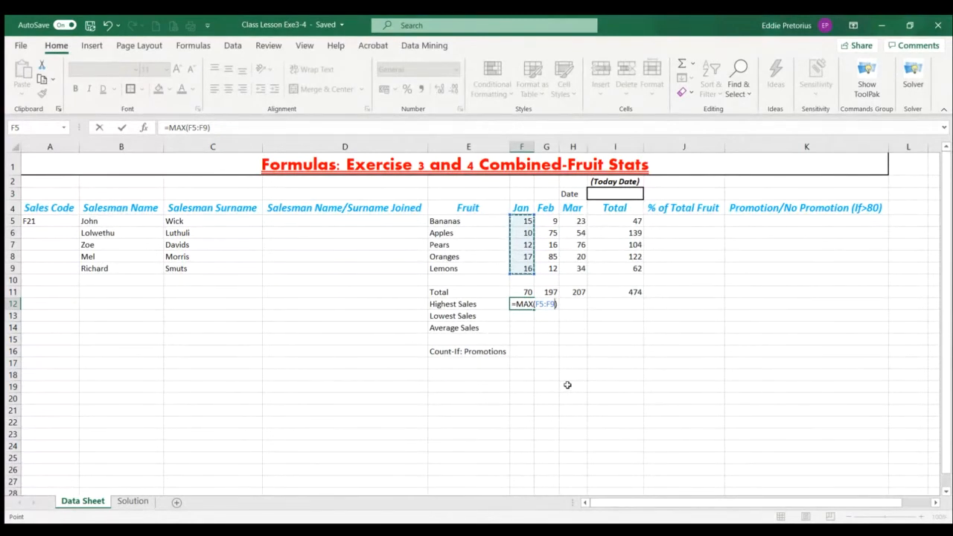
pyautogui.press('Return')
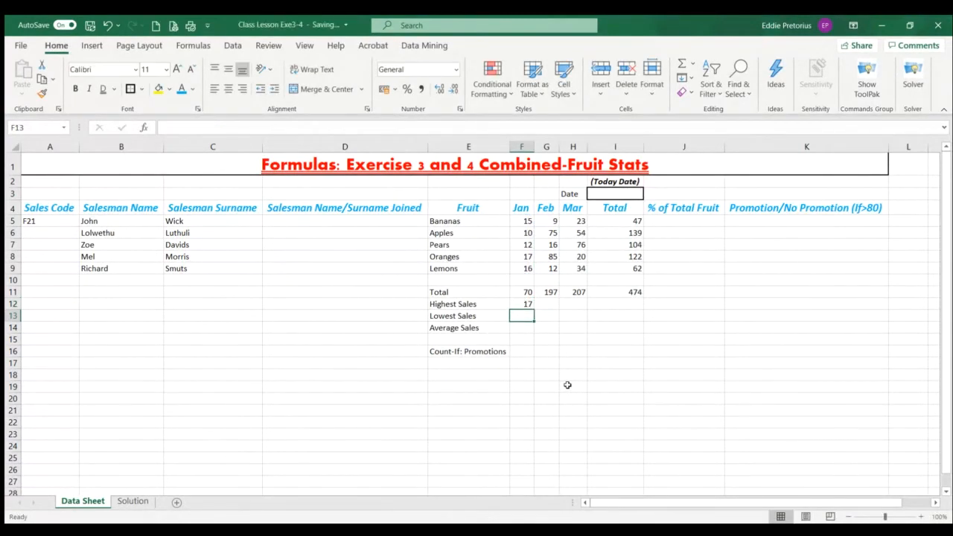
pyautogui.click(525, 305)
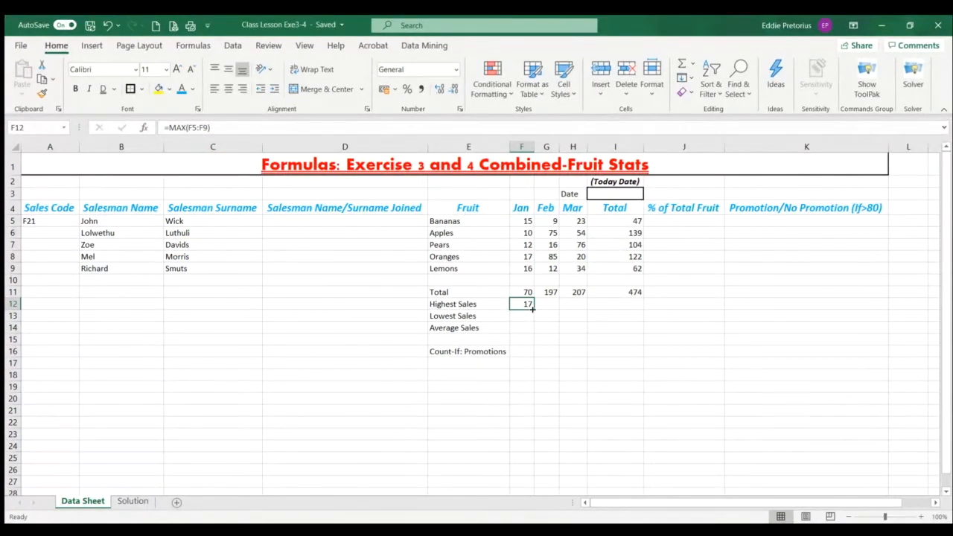
pyautogui.moveTo(532, 310); pyautogui.dragTo(585, 313)
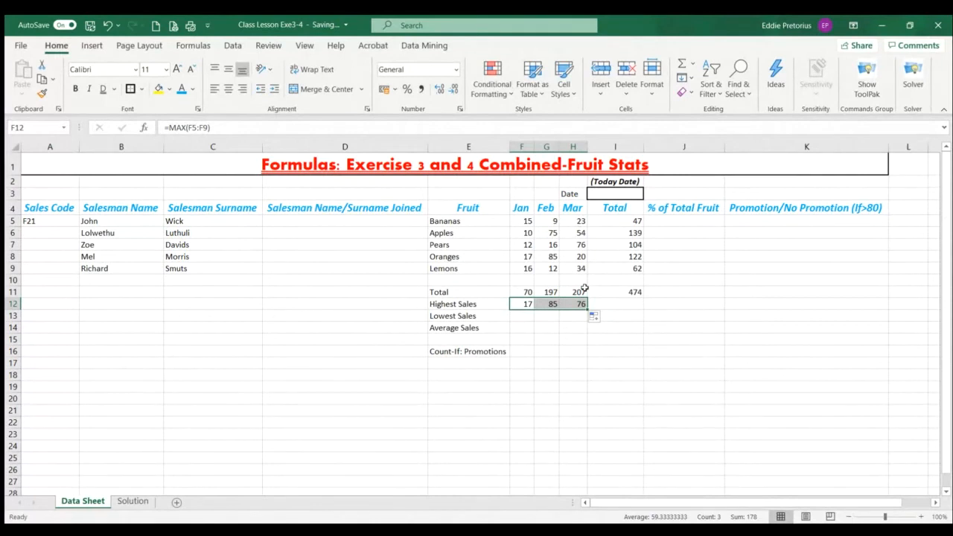
# Examine the January, February and March sales to identify the lowest figure in each month
pyautogui.click(521, 234)
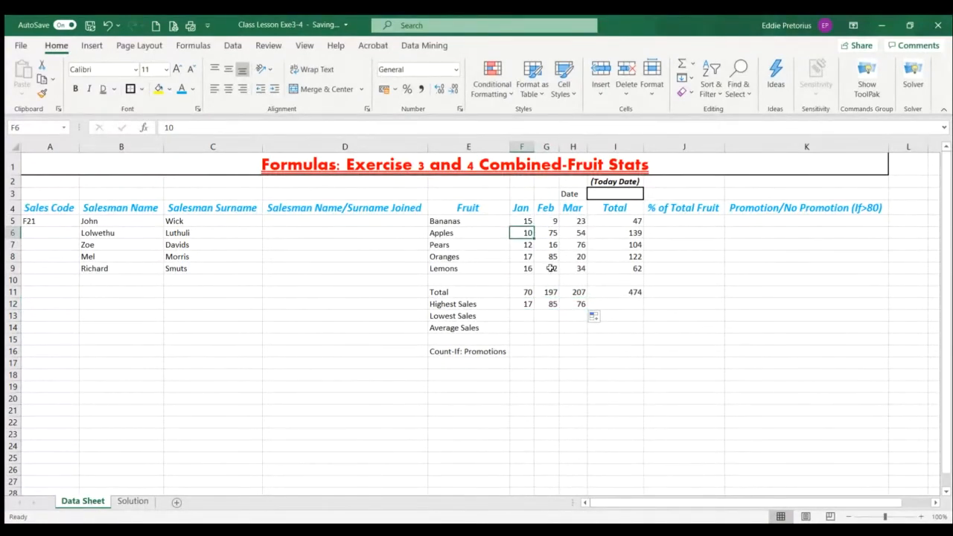
pyautogui.click(552, 221)
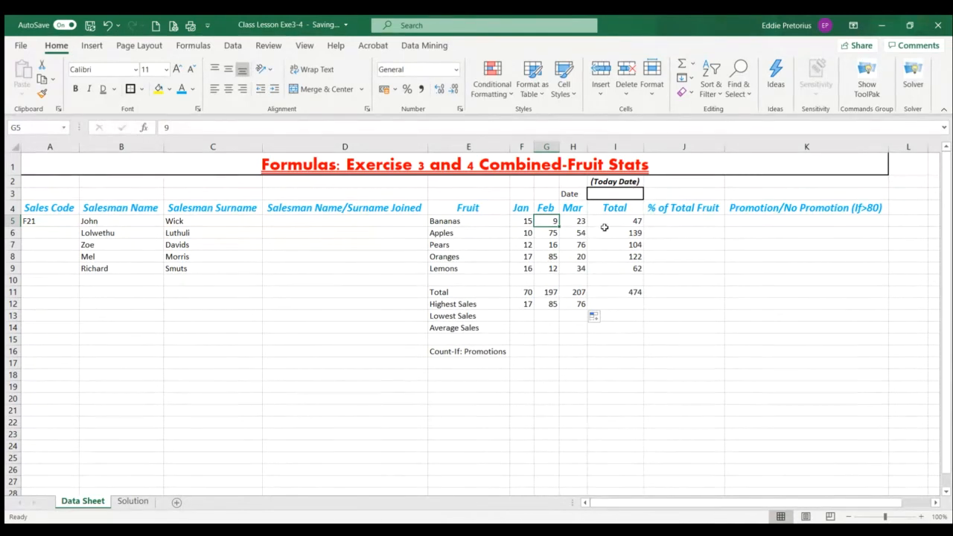
pyautogui.click(582, 258)
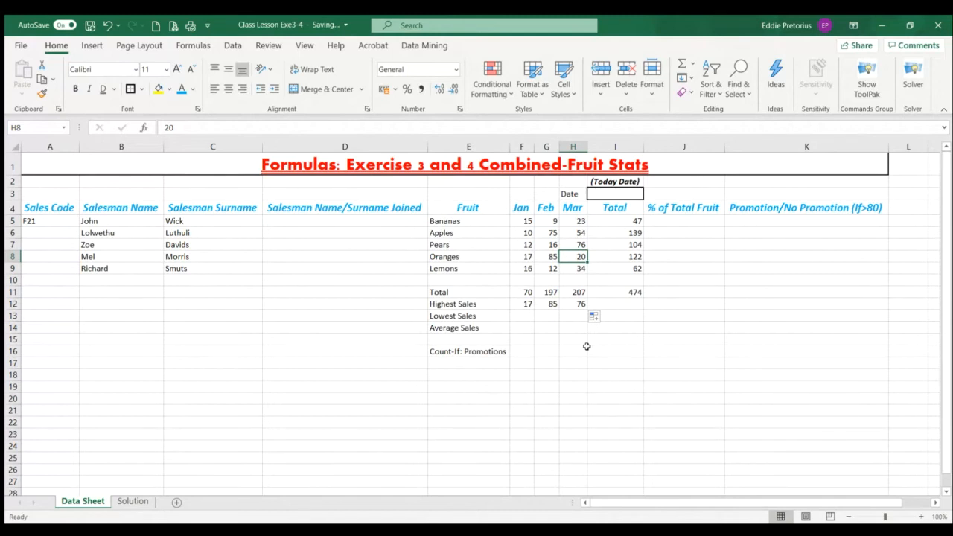
pyautogui.click(464, 525)
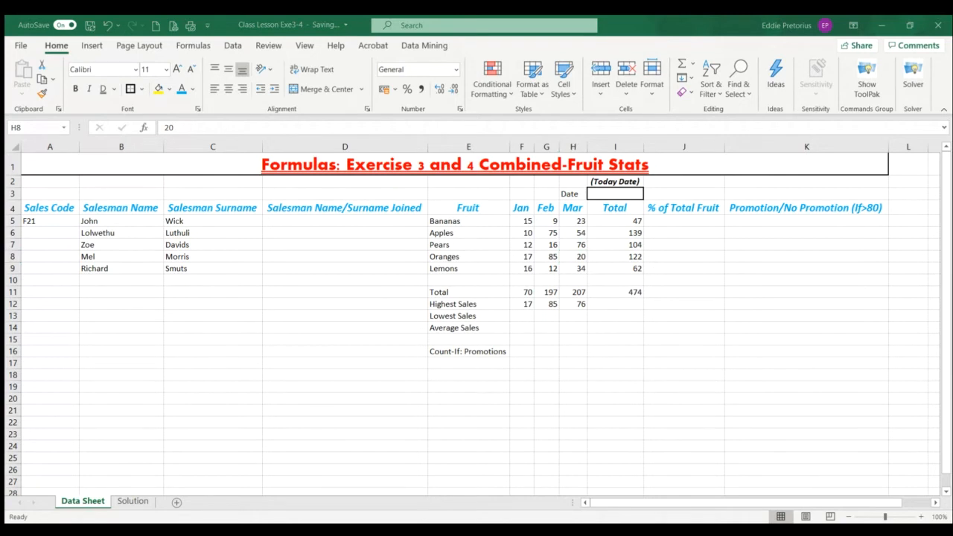
pyautogui.hotkey('alt', 'Tab')
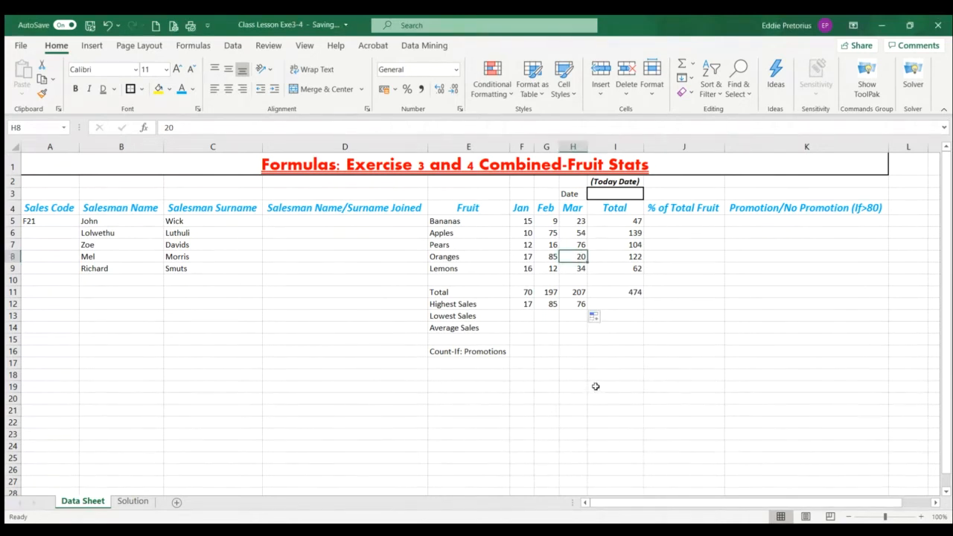
pyautogui.click(524, 317)
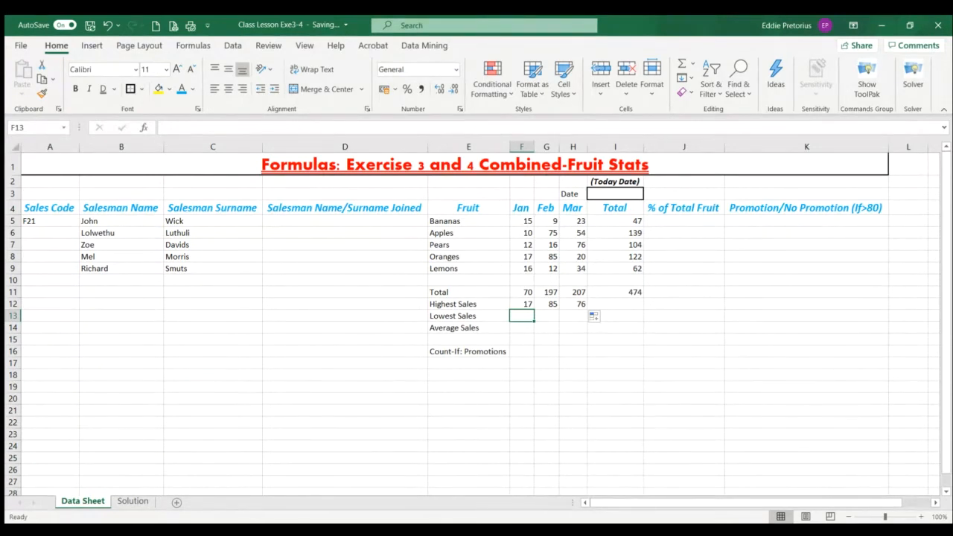
pyautogui.write('=min')
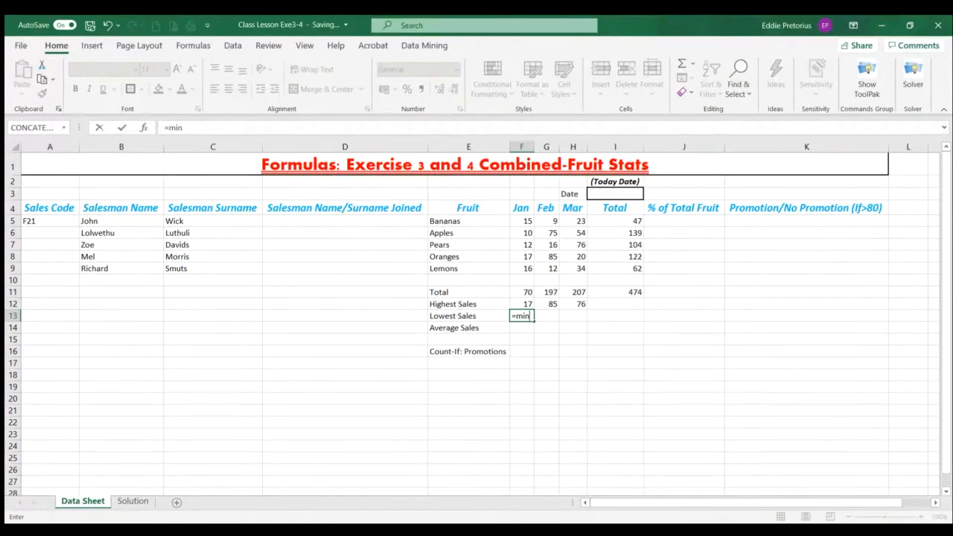
pyautogui.press('Tab')
pyautogui.press('BackSpace')
pyautogui.press('BackSpace')
pyautogui.press('BackSpace')
pyautogui.press('BackSpace')
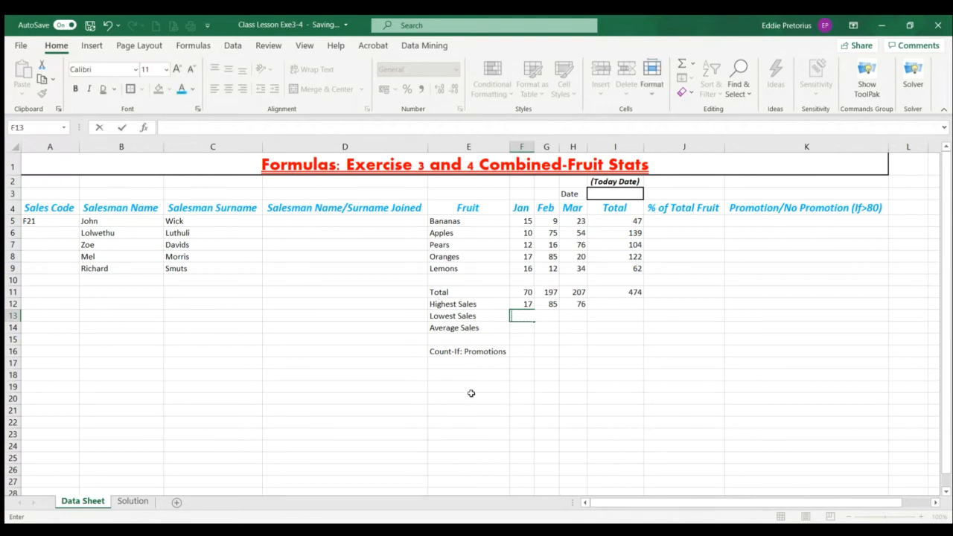
pyautogui.click(492, 411)
# Calculate January's lowest sales in F13 with =MIN(F5:F9) and fill the formula across to H13
pyautogui.click(526, 316)
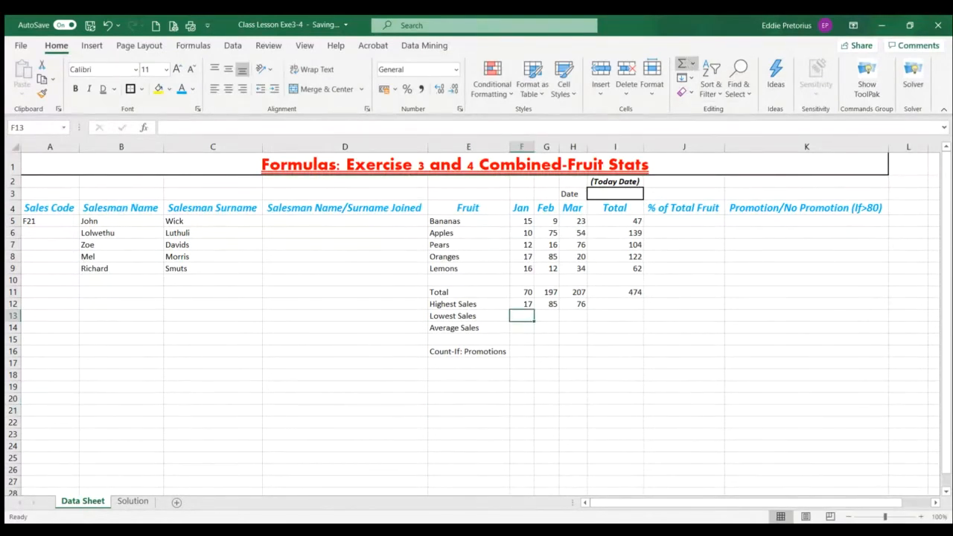
pyautogui.click(692, 64)
pyautogui.click(716, 141)
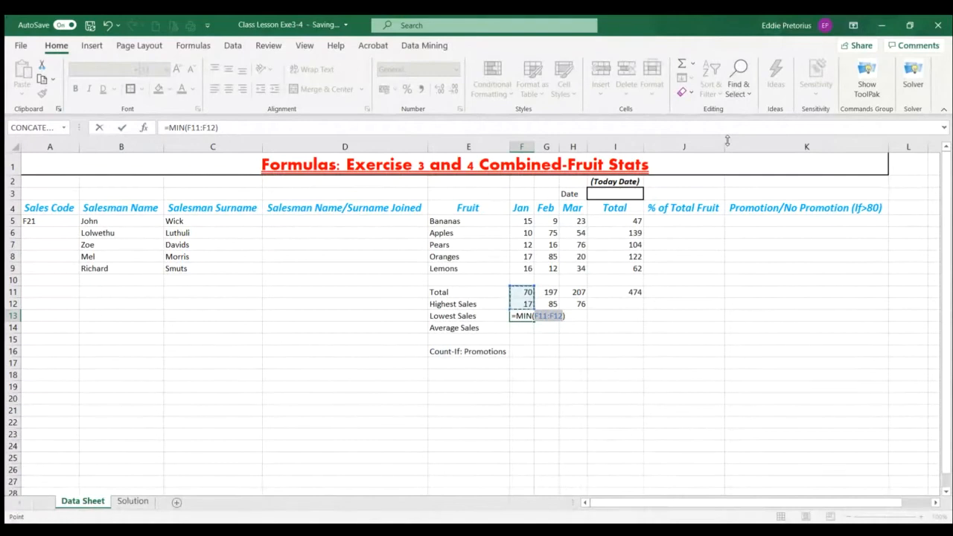
pyautogui.press('BackSpace')
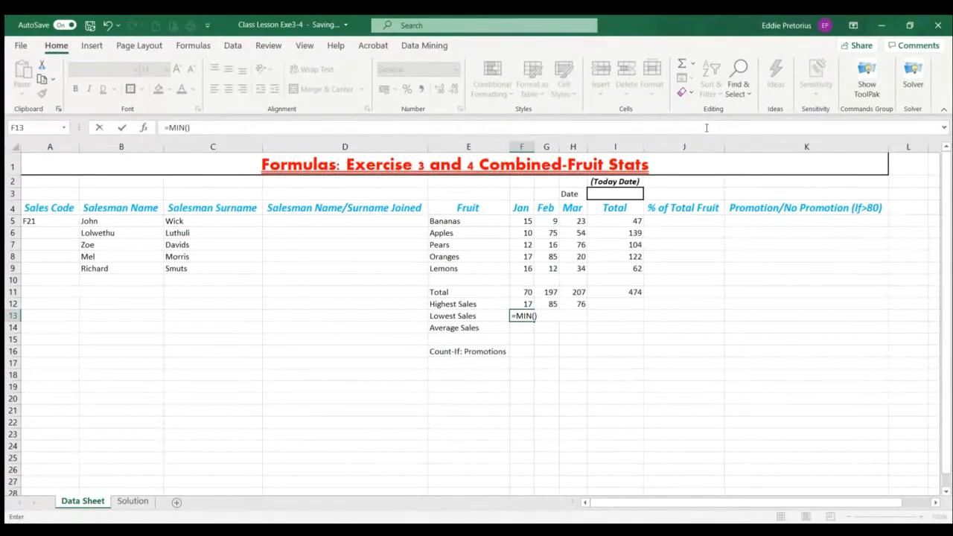
pyautogui.click(523, 220)
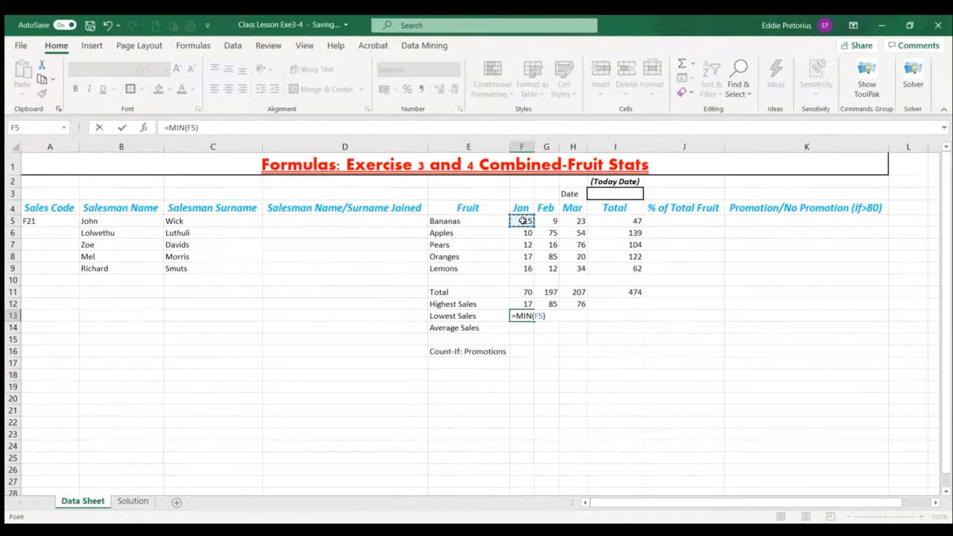
pyautogui.moveTo(524, 221); pyautogui.dragTo(524, 267)
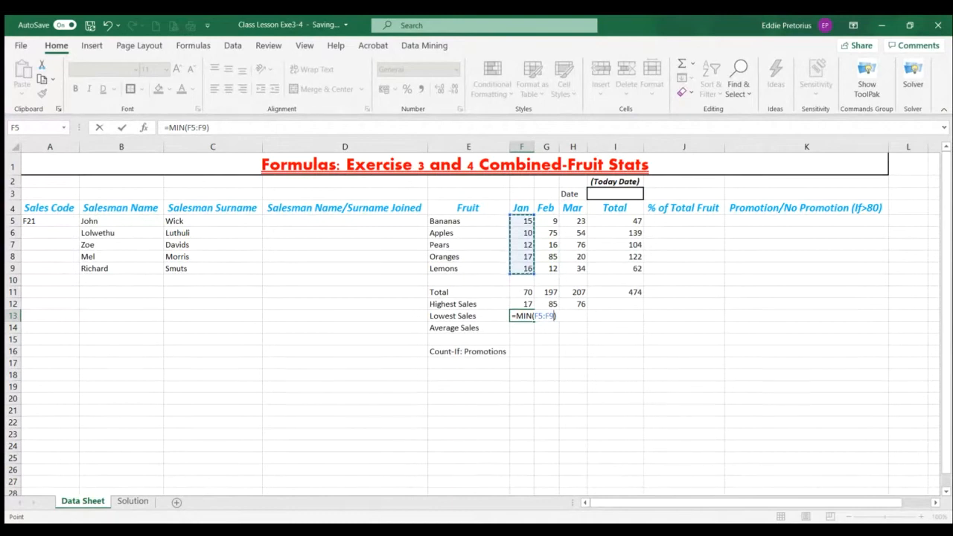
pyautogui.press('Return')
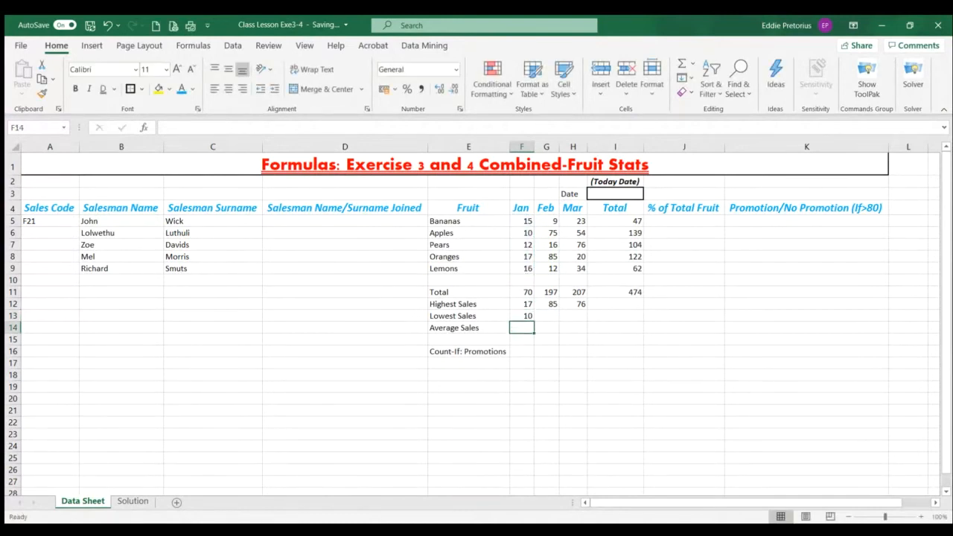
pyautogui.click(520, 315)
pyautogui.moveTo(534, 321); pyautogui.dragTo(577, 320)
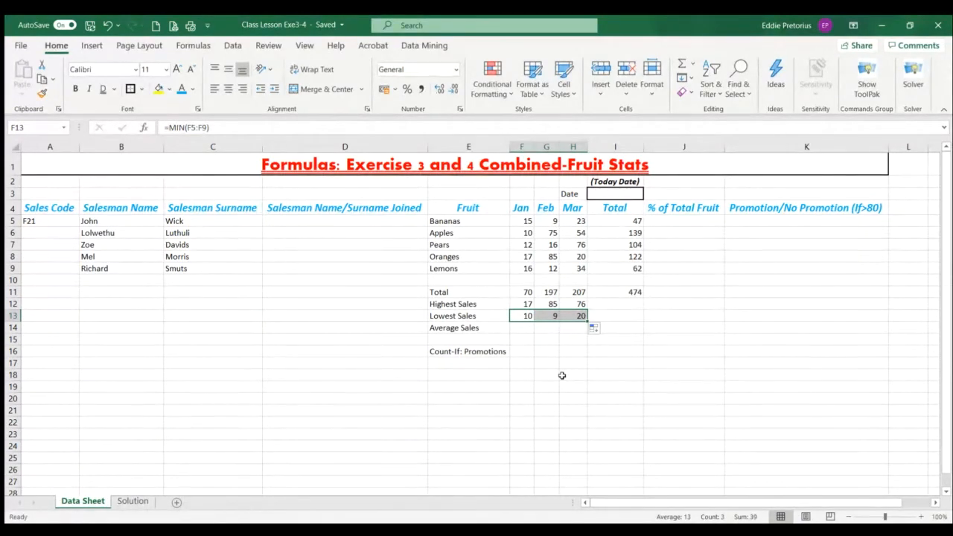
pyautogui.click(526, 332)
pyautogui.write('=')
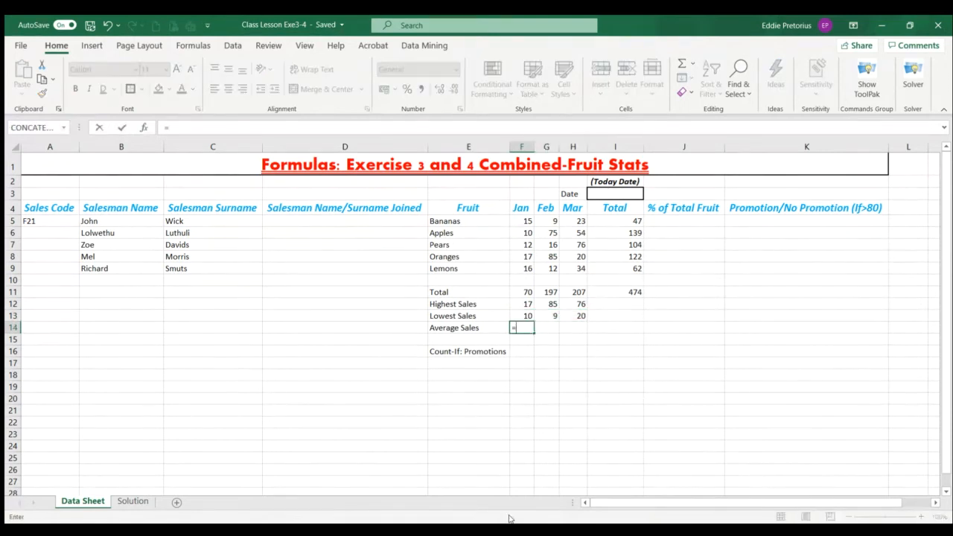
pyautogui.write('avera')
pyautogui.press('Tab')
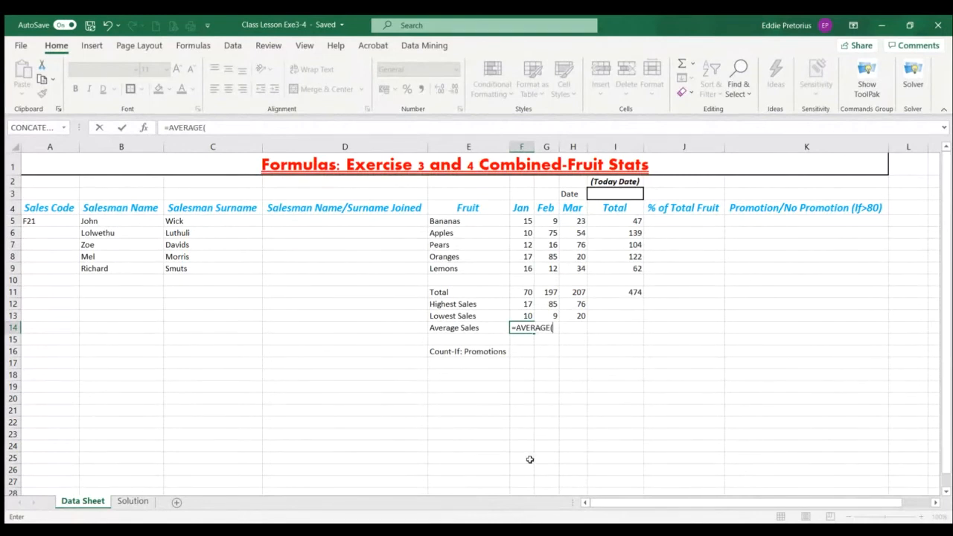
pyautogui.press('BackSpace')
pyautogui.press('BackSpace')
pyautogui.press('BackSpace')
pyautogui.press('BackSpace')
pyautogui.press('BackSpace')
pyautogui.press('BackSpace')
pyautogui.press('BackSpace')
pyautogui.press('BackSpace')
pyautogui.press('Escape')
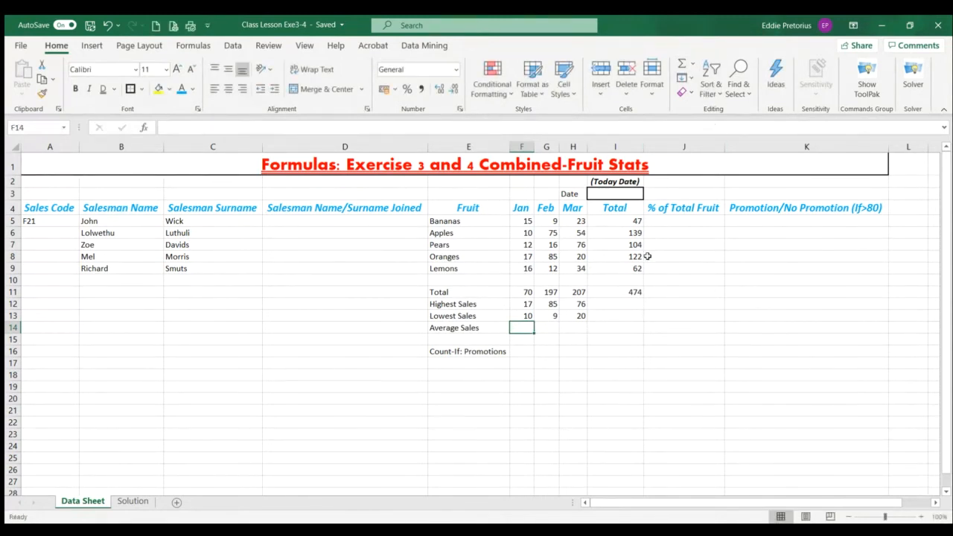
# Calculate January's average sales in F14 with =AVERAGE(F5:F9) and fill the formula across to H14
pyautogui.click(521, 335)
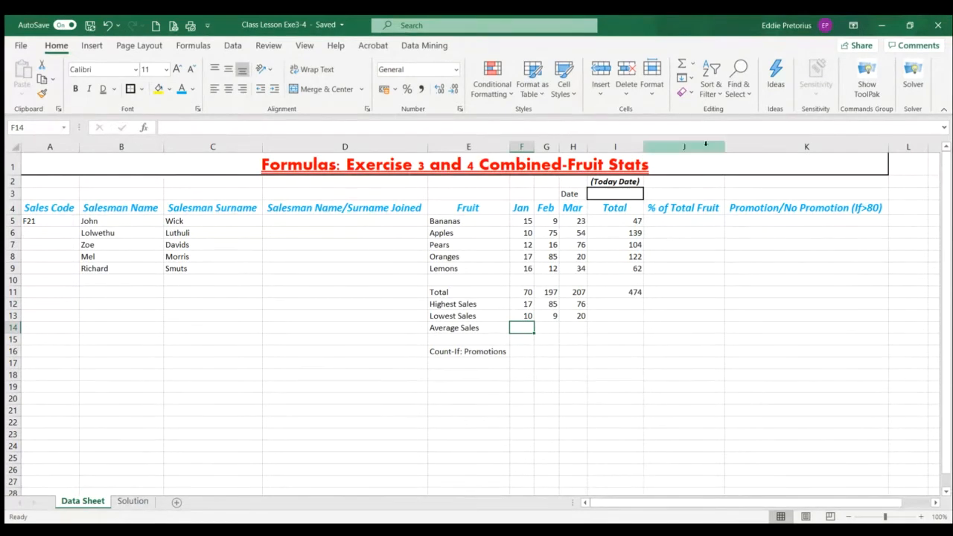
pyautogui.click(698, 100)
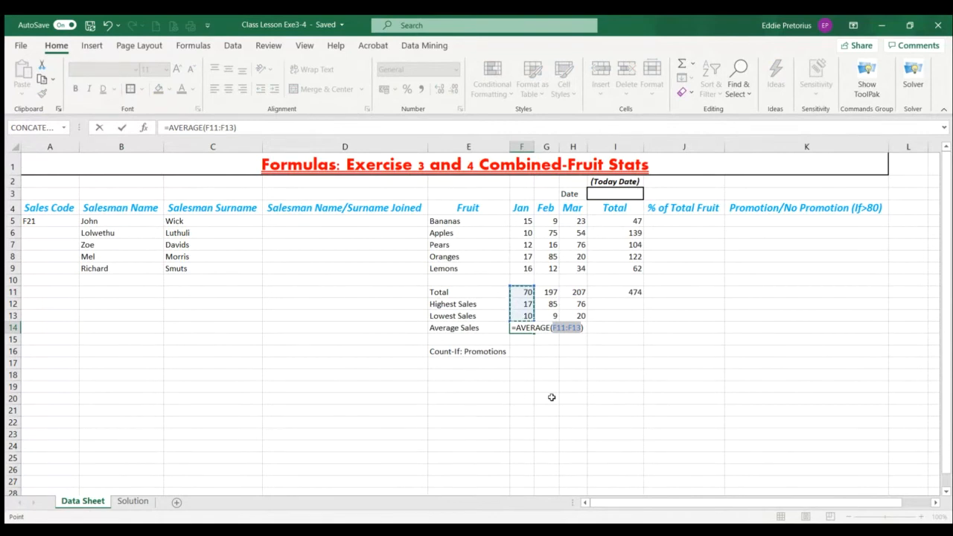
pyautogui.press('BackSpace')
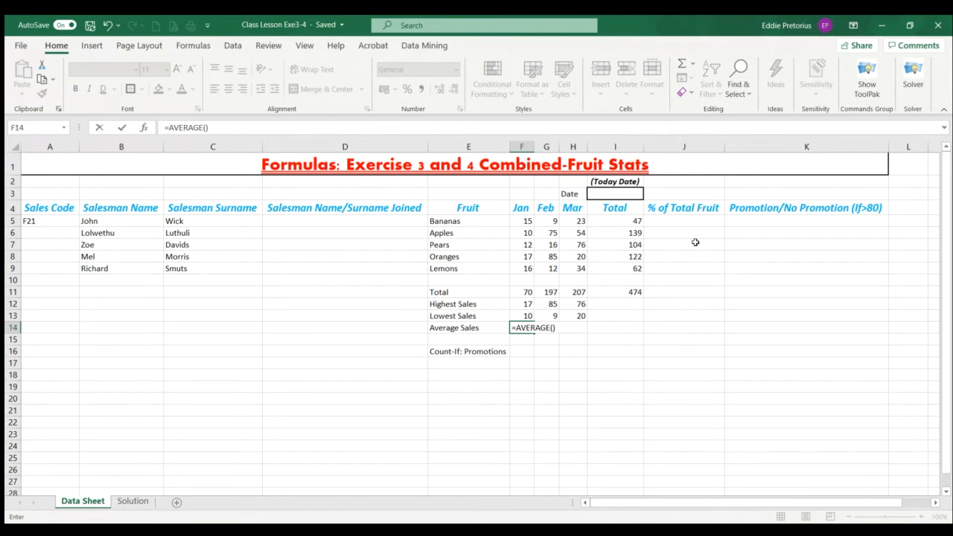
pyautogui.click(527, 221)
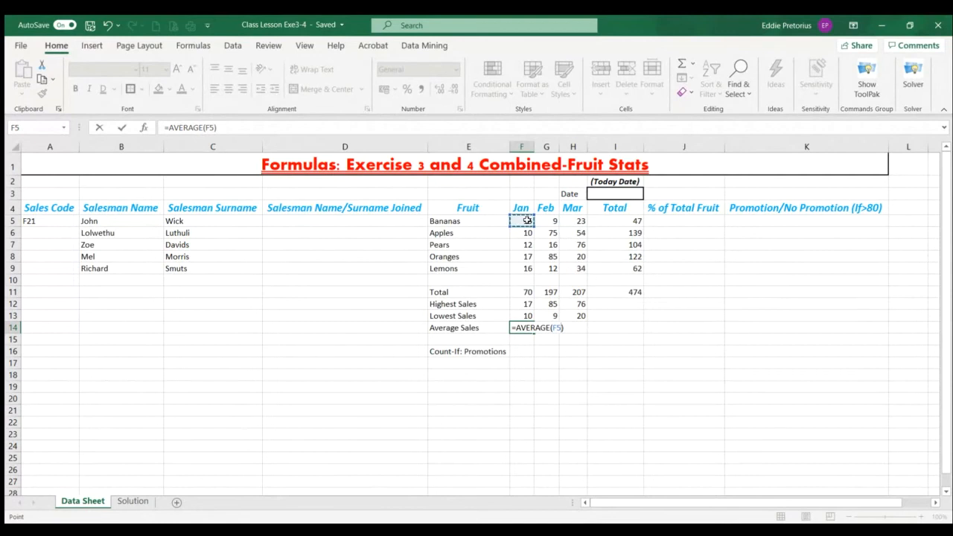
pyautogui.moveTo(527, 220); pyautogui.dragTo(526, 272)
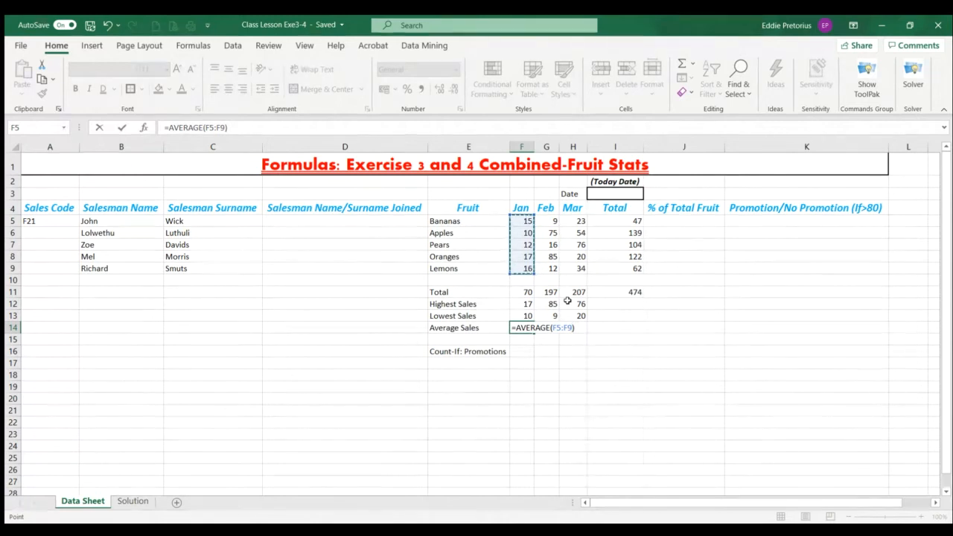
pyautogui.press('Return')
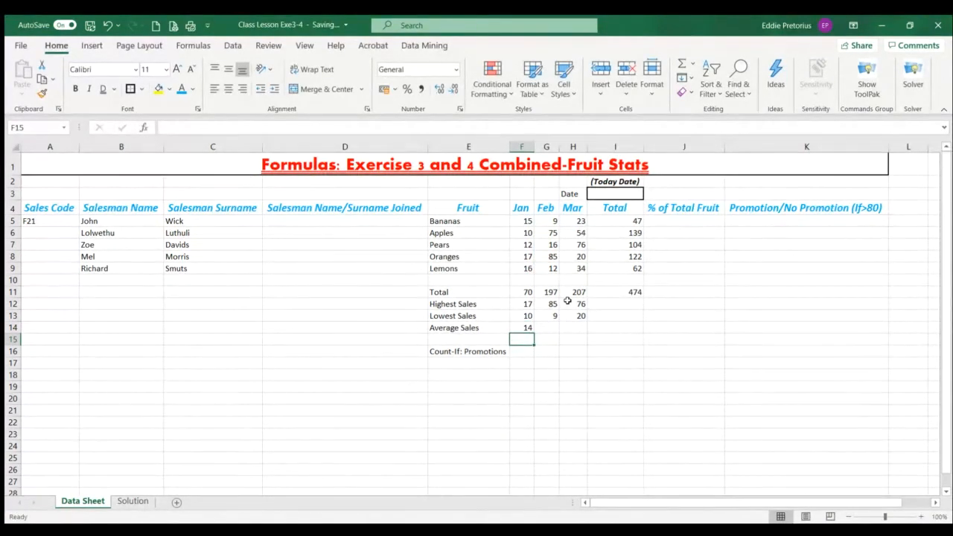
pyautogui.click(527, 327)
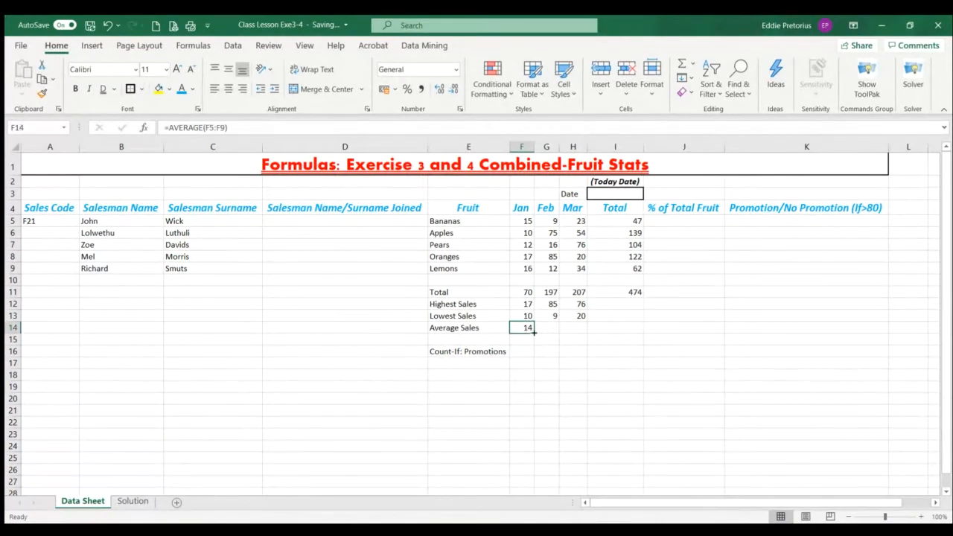
pyautogui.moveTo(533, 332); pyautogui.dragTo(575, 333)
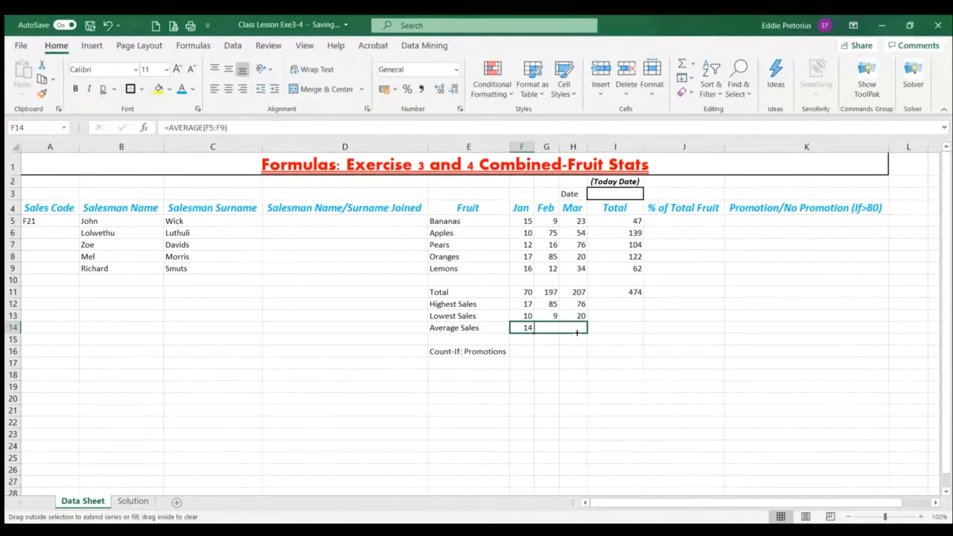
pyautogui.moveTo(577, 333); pyautogui.dragTo(578, 333)
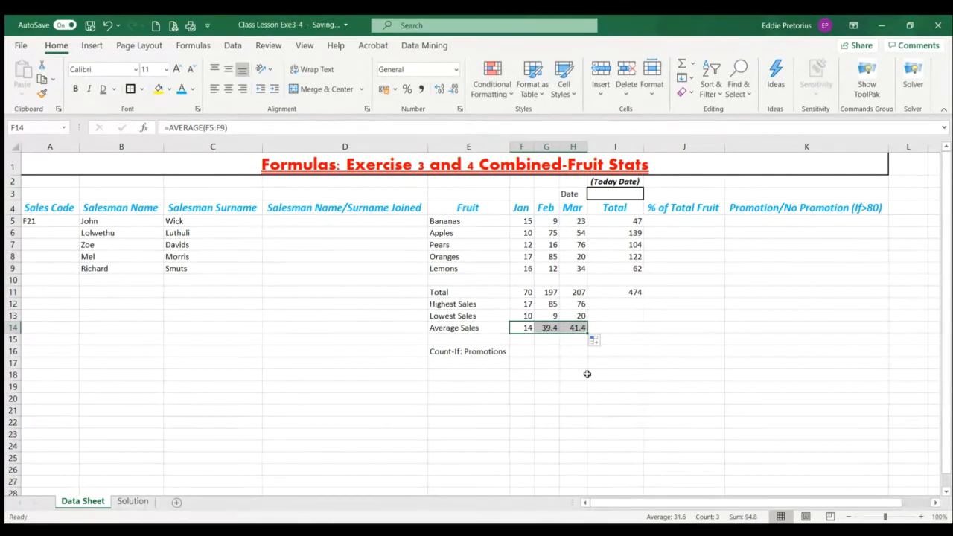
pyautogui.click(564, 384)
# Remove the decimal place from the February and March averages in G14 and H14
pyautogui.click(549, 330)
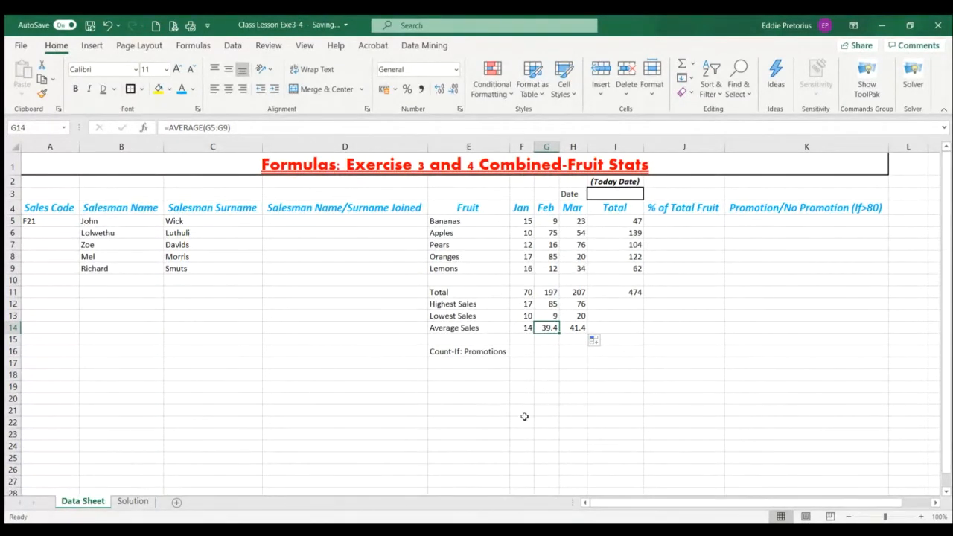
pyautogui.click(452, 88)
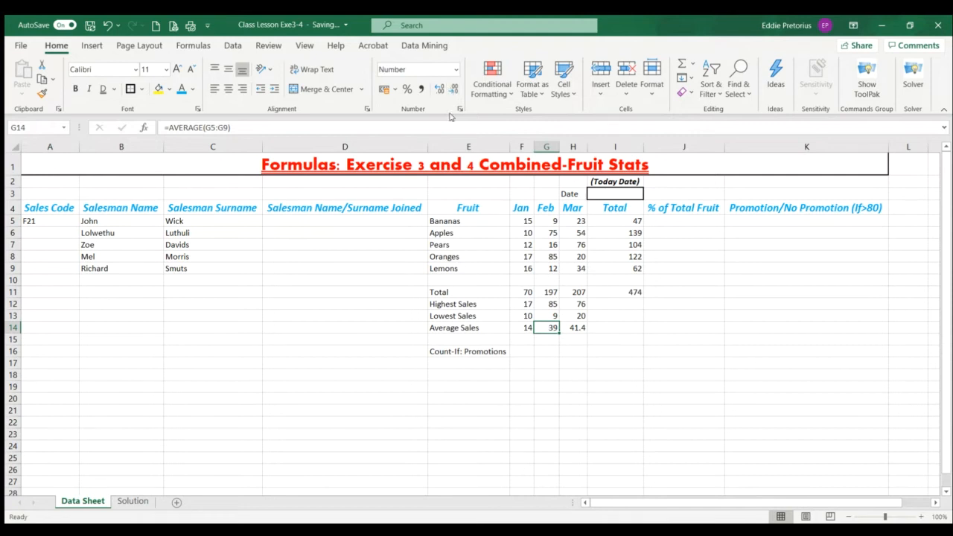
pyautogui.click(578, 328)
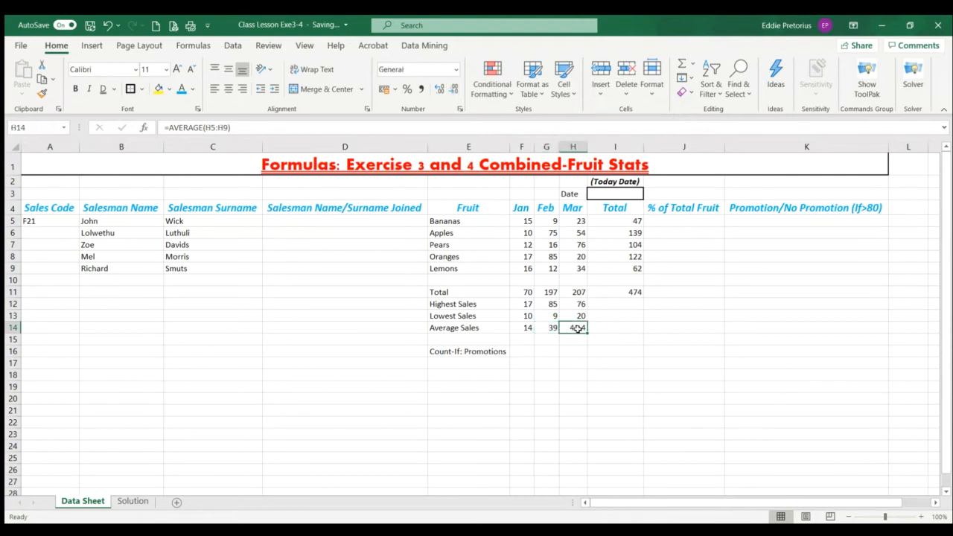
pyautogui.click(452, 91)
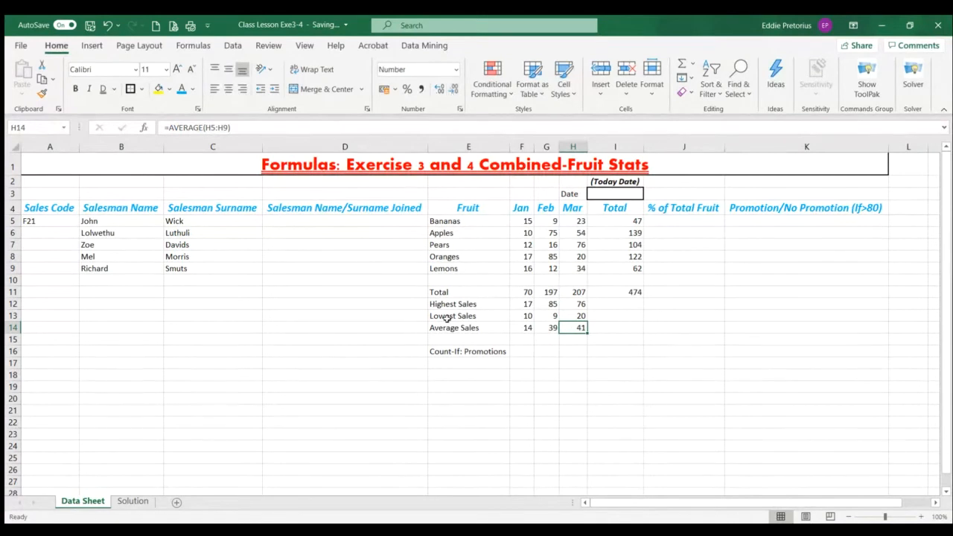
pyautogui.click(545, 410)
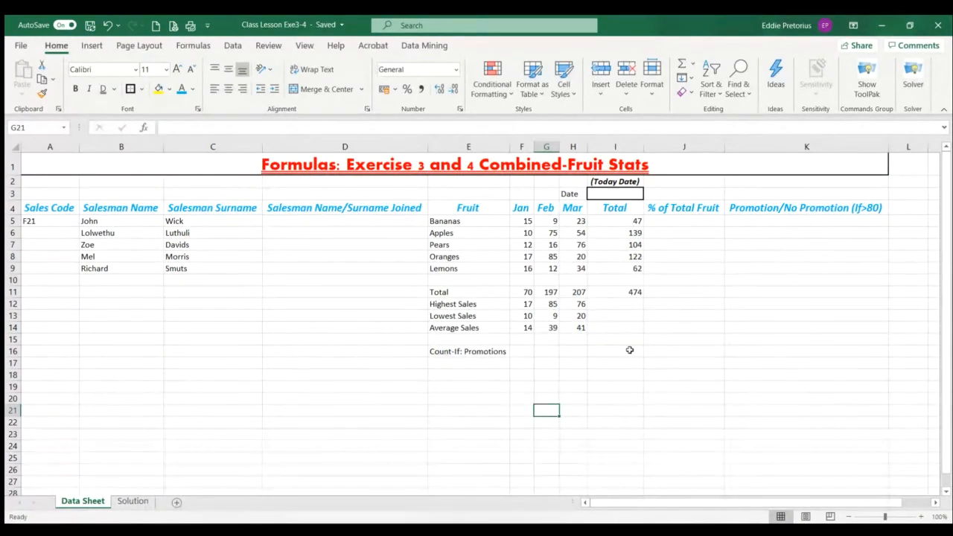
# Extend the highest, lowest and average sales formulas from H12:H14 into the Total column cells I12:I14
pyautogui.click(622, 236)
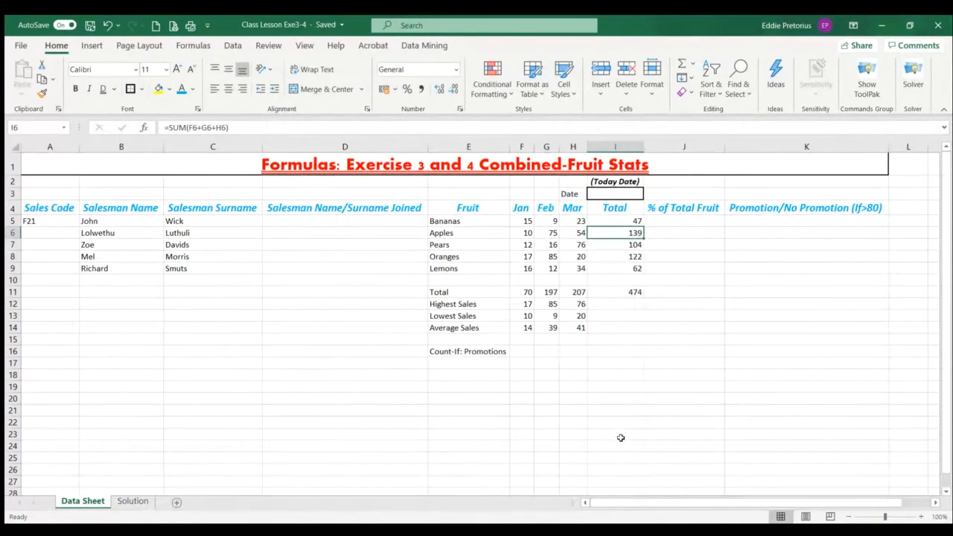
pyautogui.moveTo(637, 222); pyautogui.dragTo(633, 264)
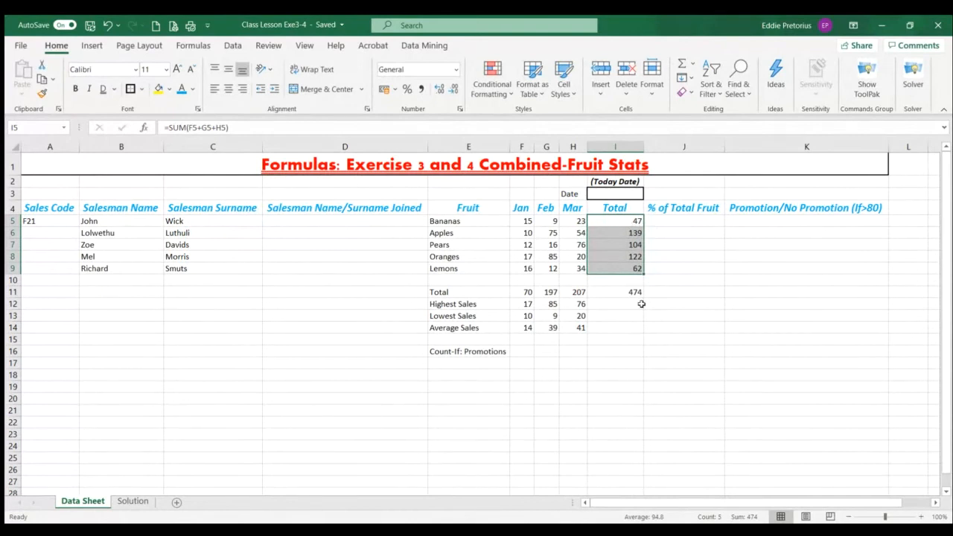
pyautogui.click(578, 305)
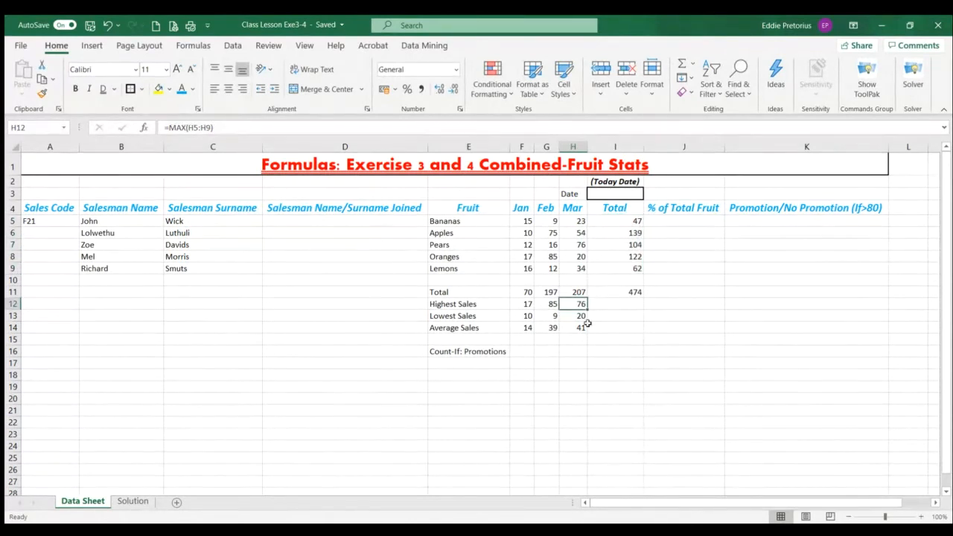
pyautogui.moveTo(585, 308); pyautogui.dragTo(642, 311)
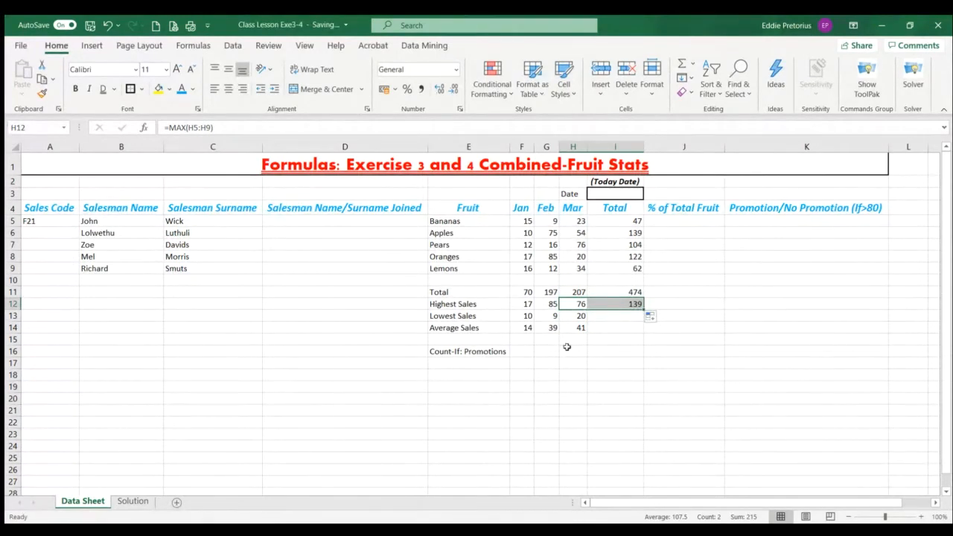
pyautogui.click(574, 319)
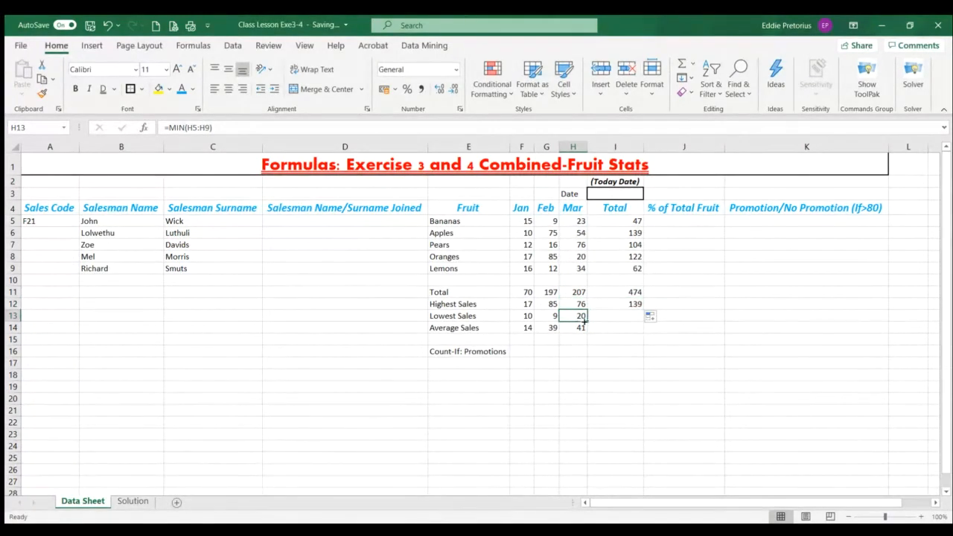
pyautogui.moveTo(586, 320); pyautogui.dragTo(655, 327)
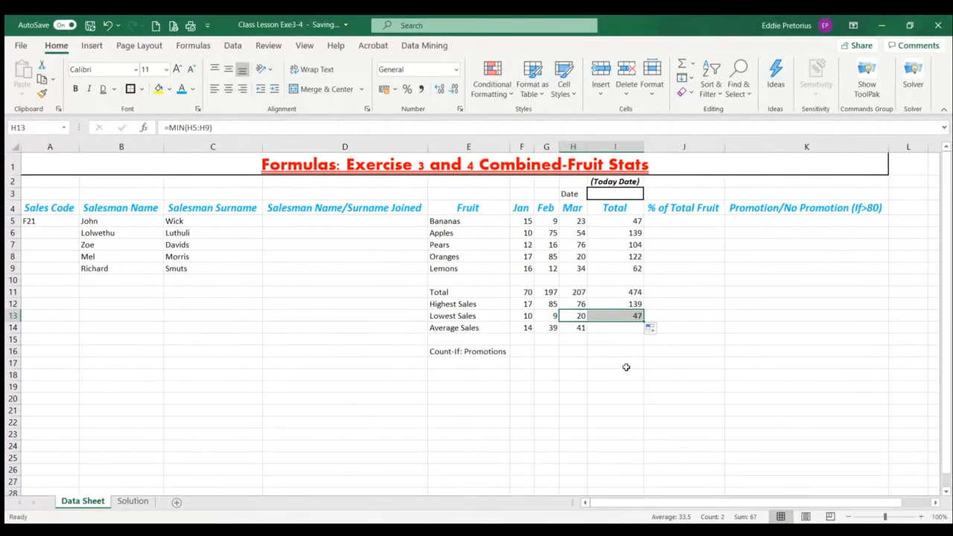
pyautogui.click(574, 327)
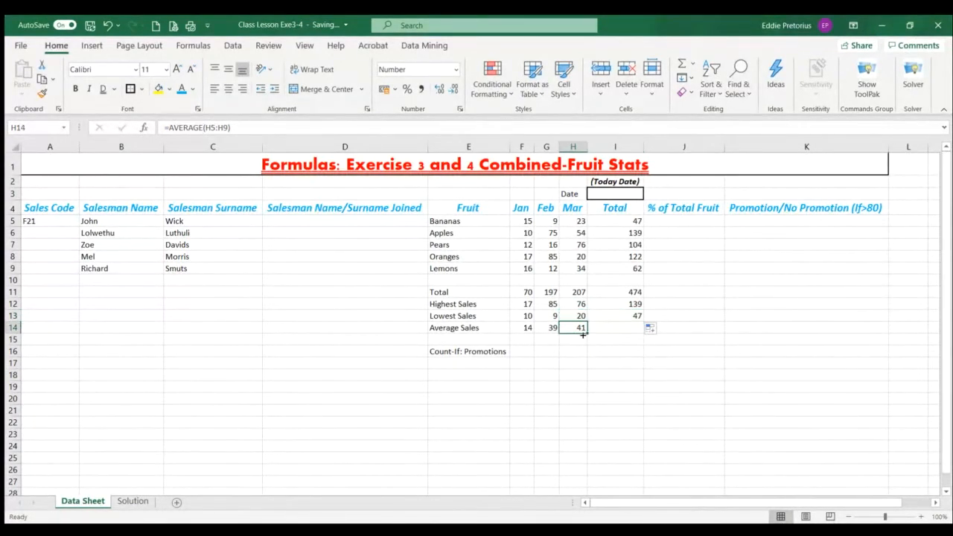
pyautogui.moveTo(587, 330); pyautogui.dragTo(643, 331)
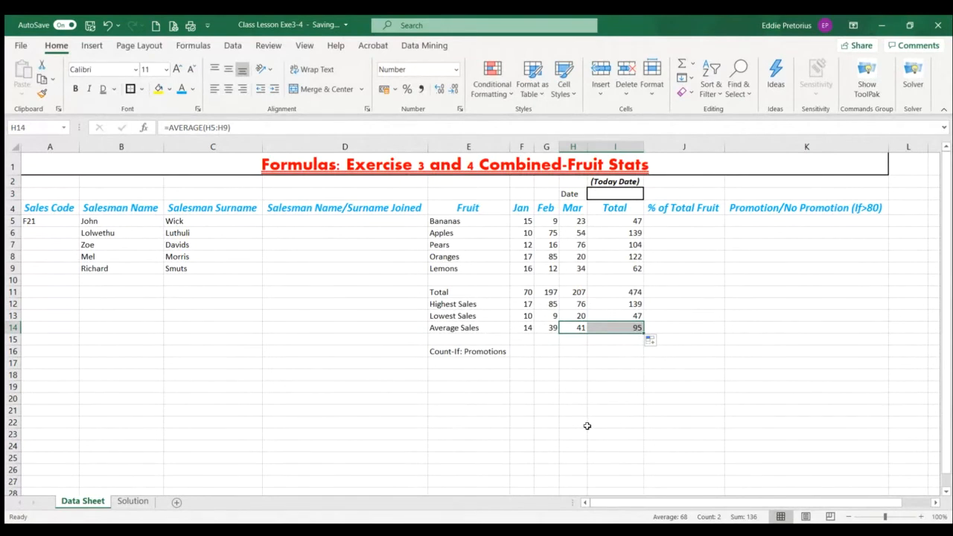
# Review January's total, highest, lowest and average formulas in F11:F14
pyautogui.click(530, 292)
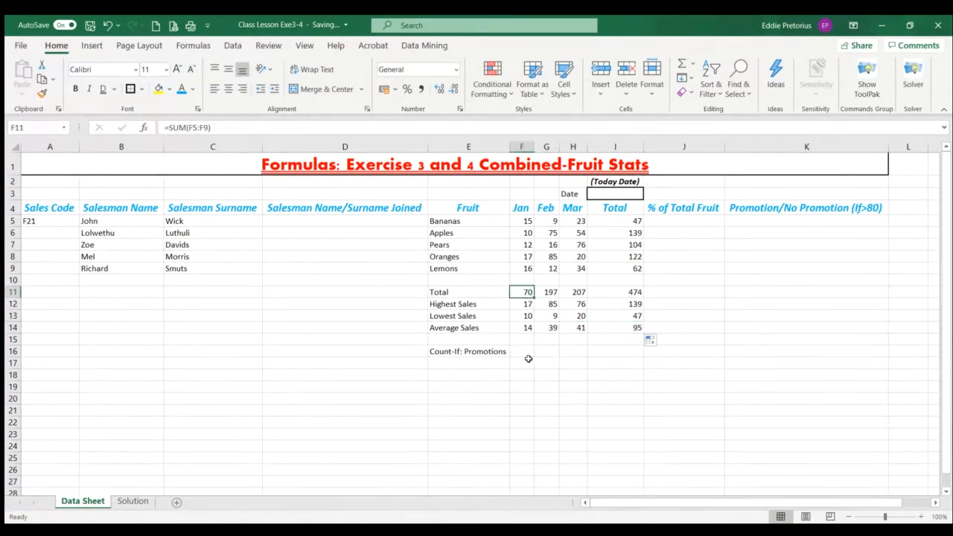
pyautogui.click(523, 305)
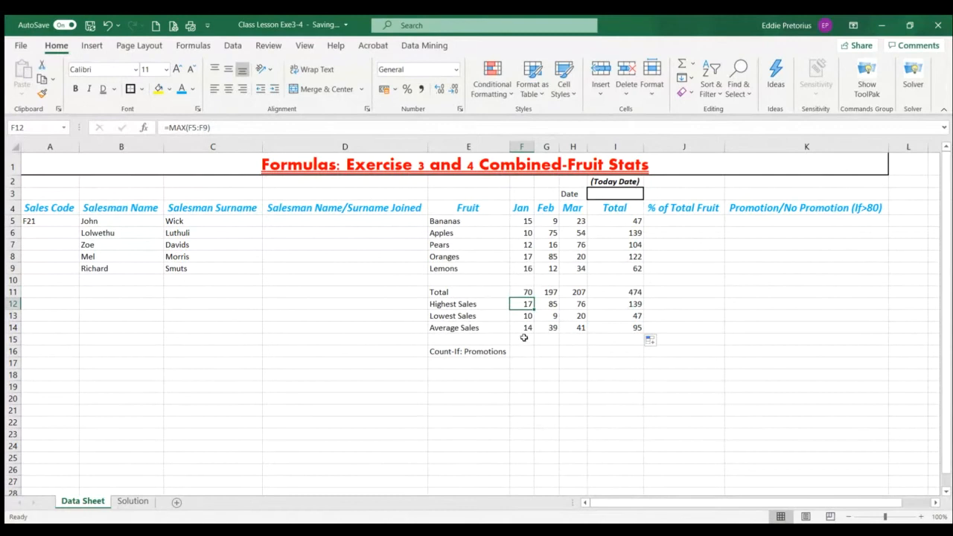
pyautogui.click(515, 318)
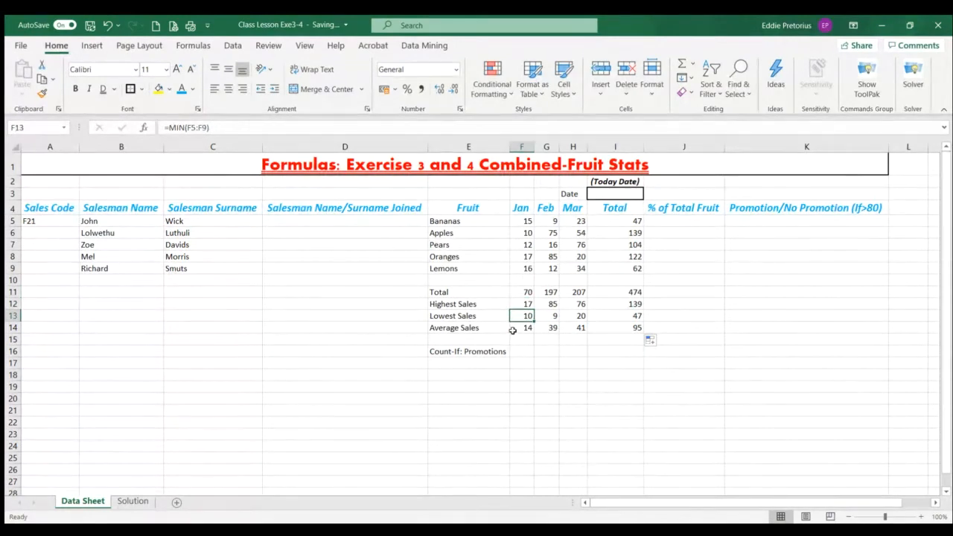
pyautogui.click(514, 329)
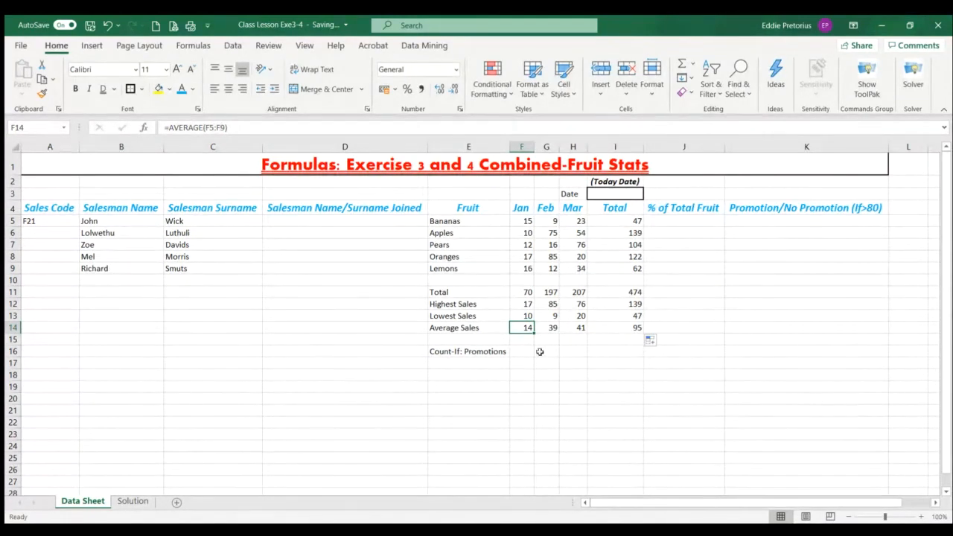
# Highlight cell K16 in the Count-If: Promotions row with yellow fill
pyautogui.click(736, 351)
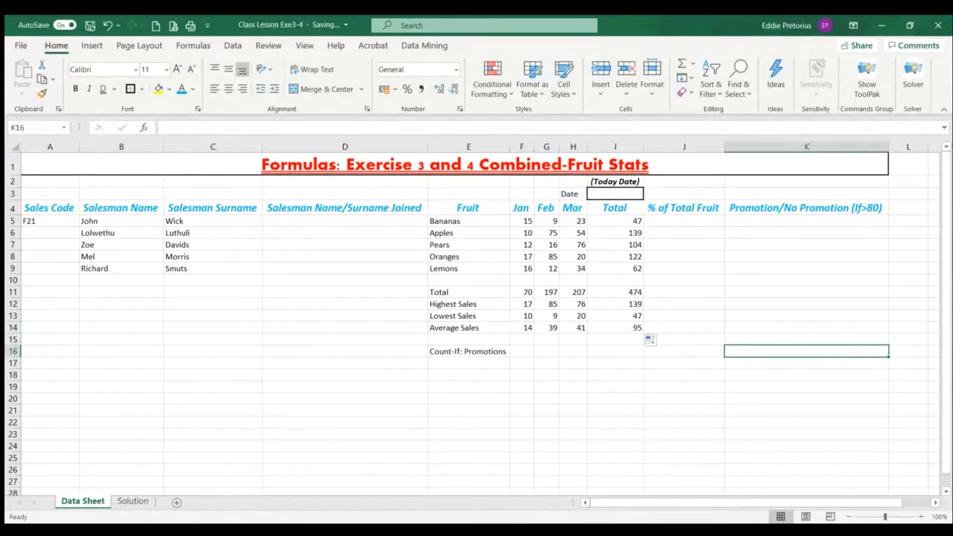
pyautogui.click(159, 91)
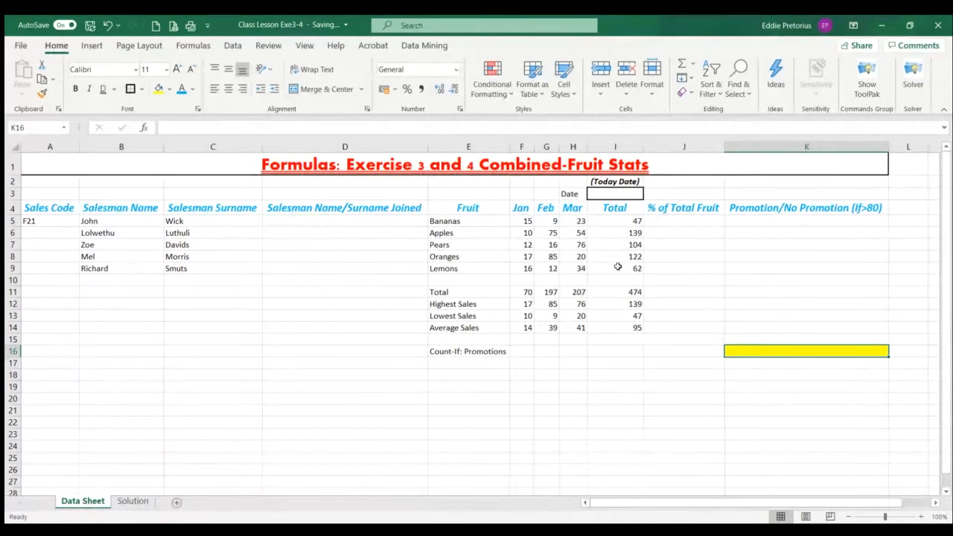
# Recheck the MAX, MIN and AVERAGE formulas for January in F12:F14
pyautogui.click(518, 304)
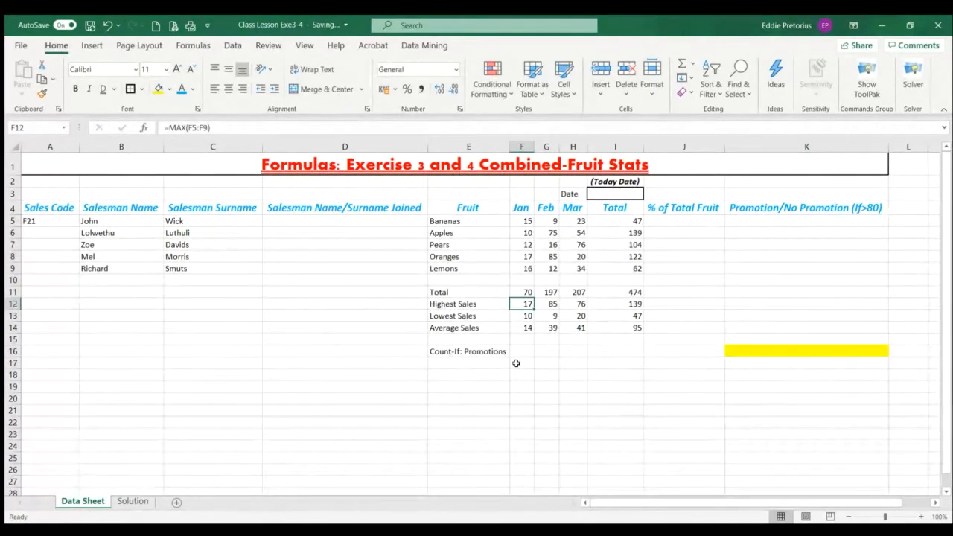
pyautogui.press('Down')
pyautogui.press('Down')
pyautogui.click(529, 315)
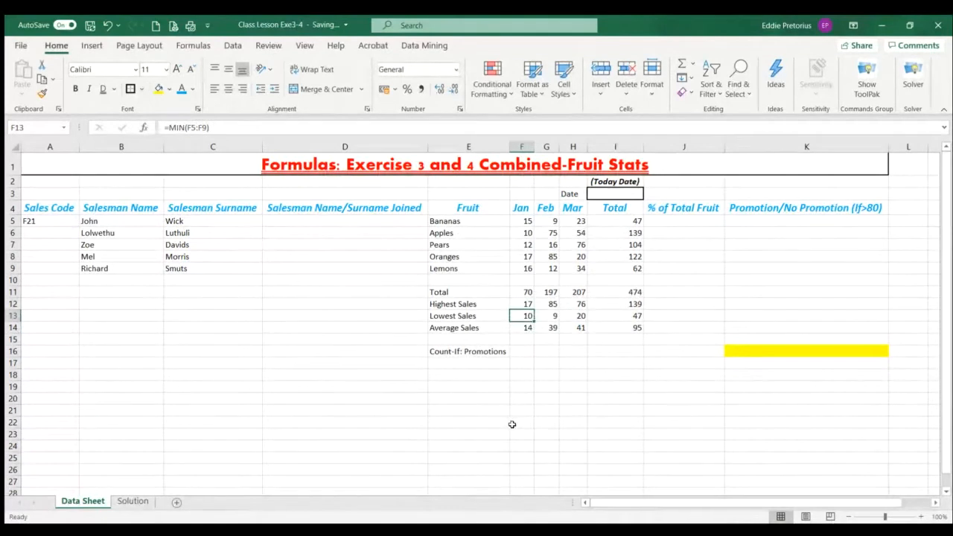
pyautogui.click(523, 331)
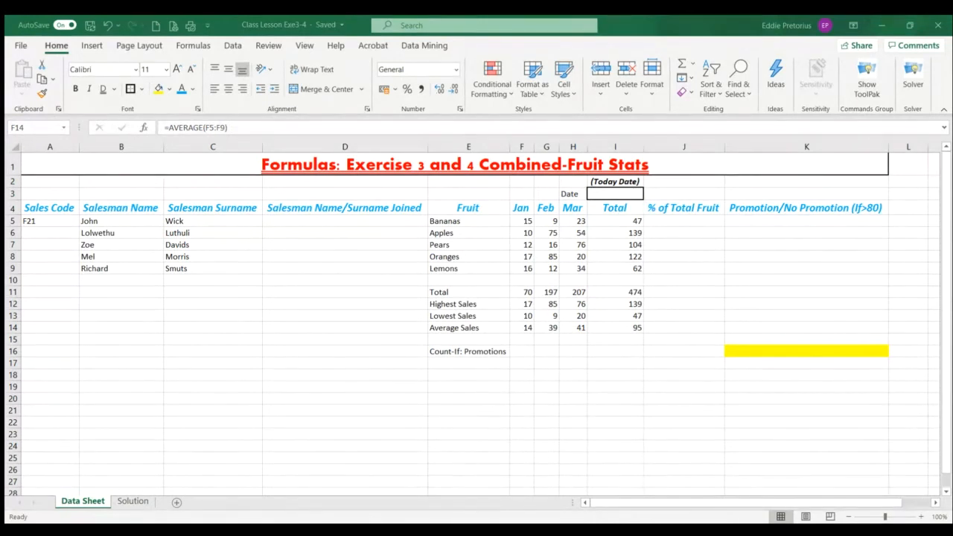
# Fill the Sales Code series down from F21 in A5 to A9
pyautogui.click(402, 440)
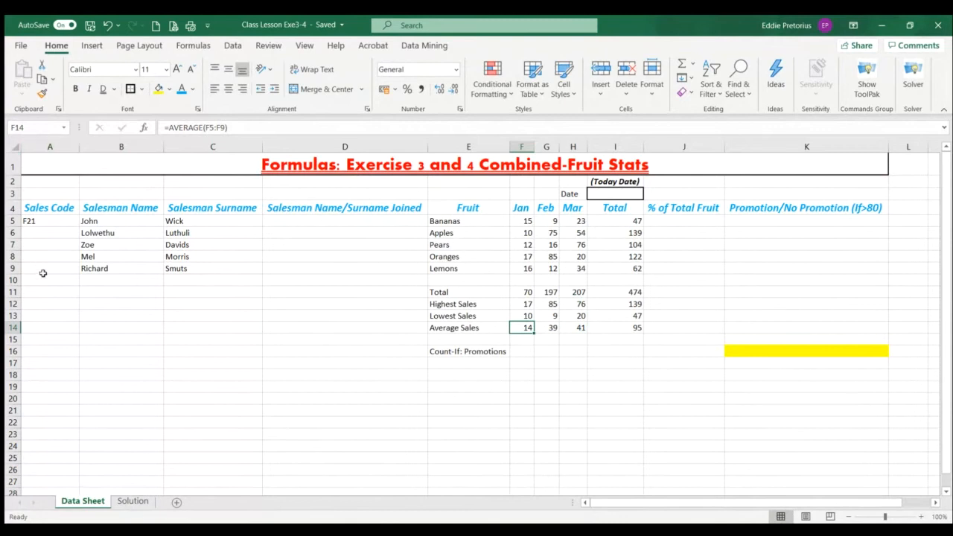
pyautogui.click(52, 223)
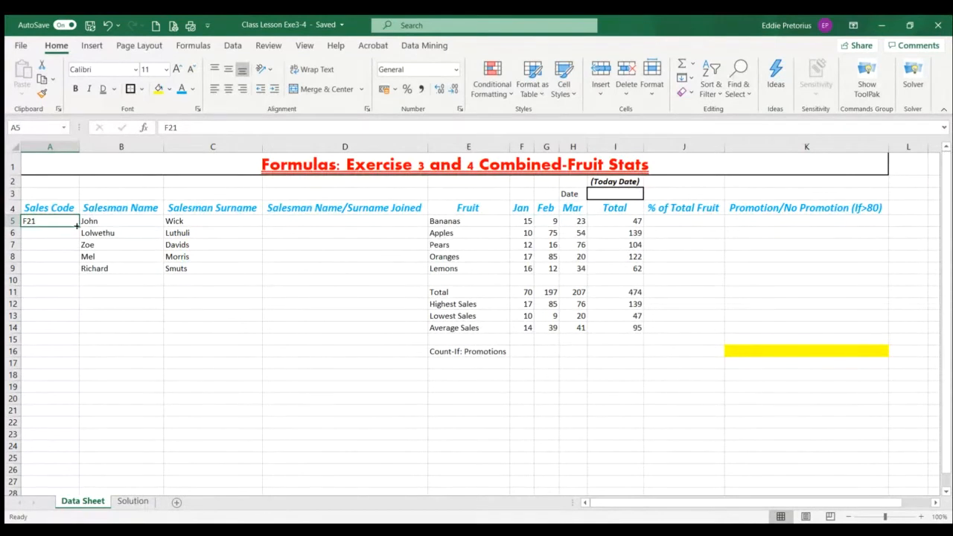
pyautogui.moveTo(77, 223); pyautogui.dragTo(83, 279)
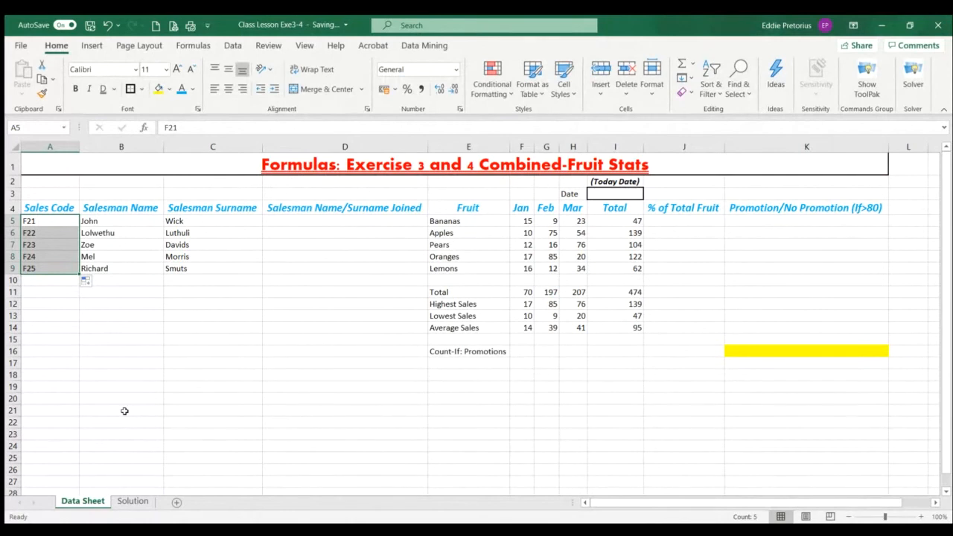
# Examine the first salesman's name in B5, surname in C5 and the empty joined-name cell D5
pyautogui.click(355, 221)
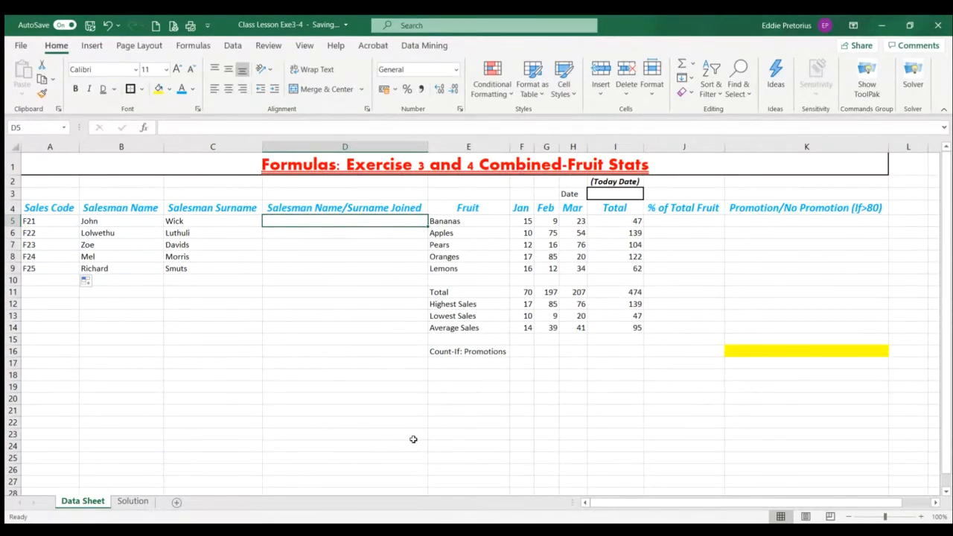
pyautogui.click(105, 223)
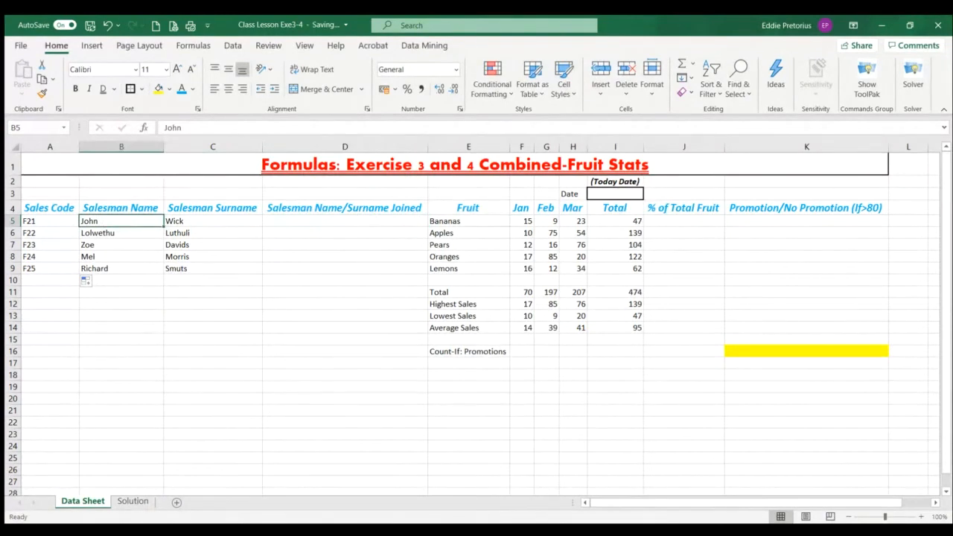
pyautogui.click(197, 222)
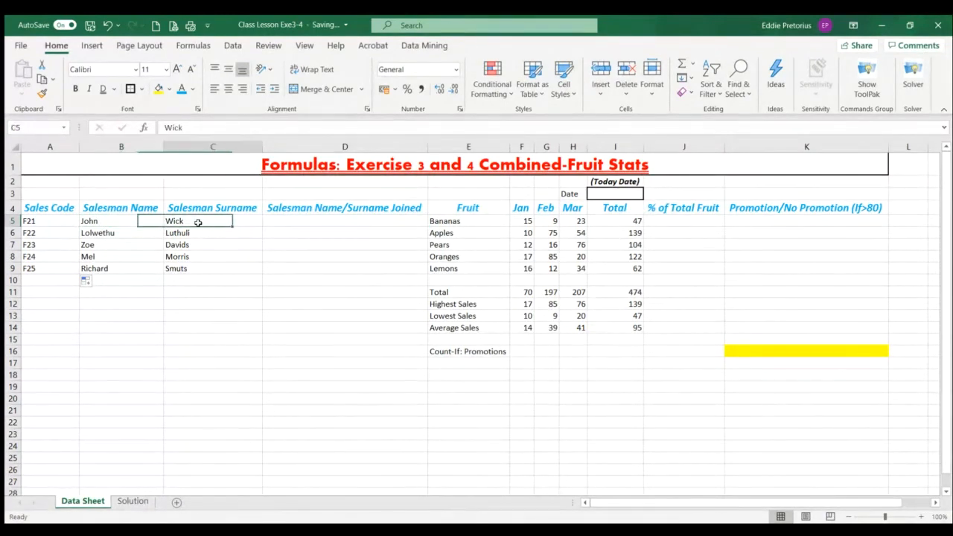
pyautogui.click(305, 219)
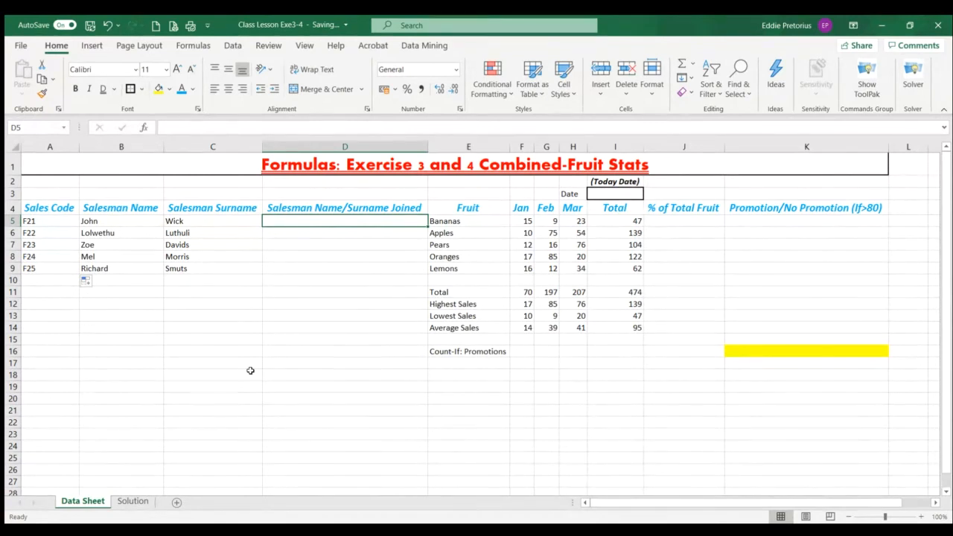
pyautogui.click(187, 45)
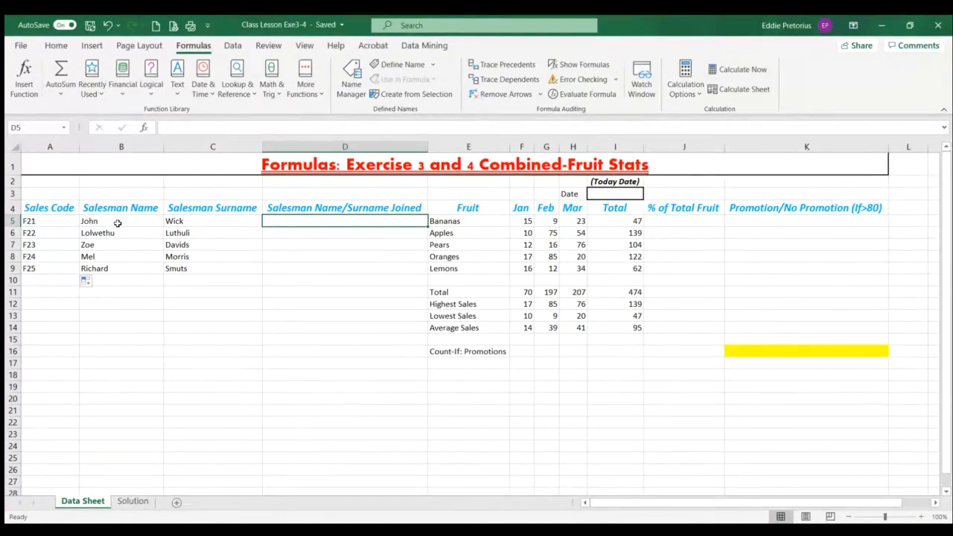
pyautogui.click(117, 223)
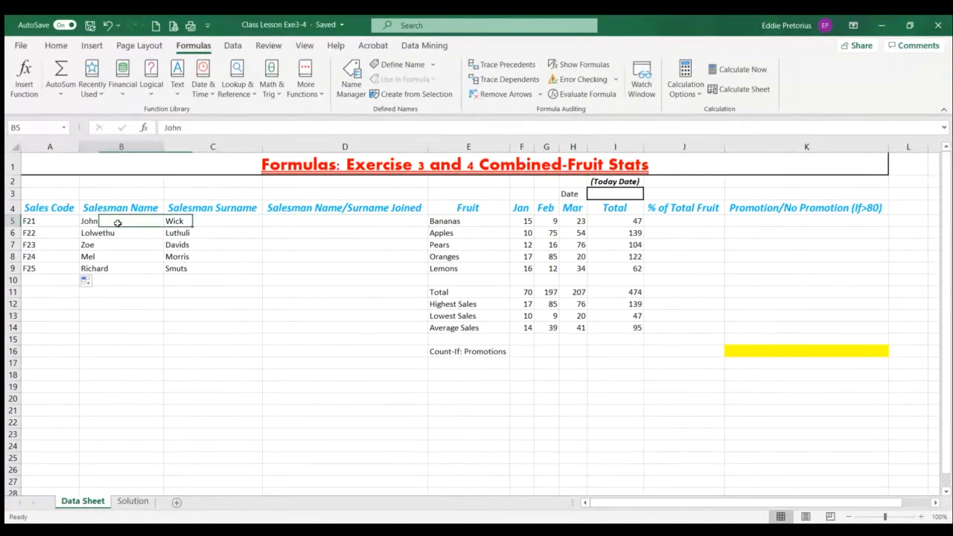
pyautogui.click(205, 220)
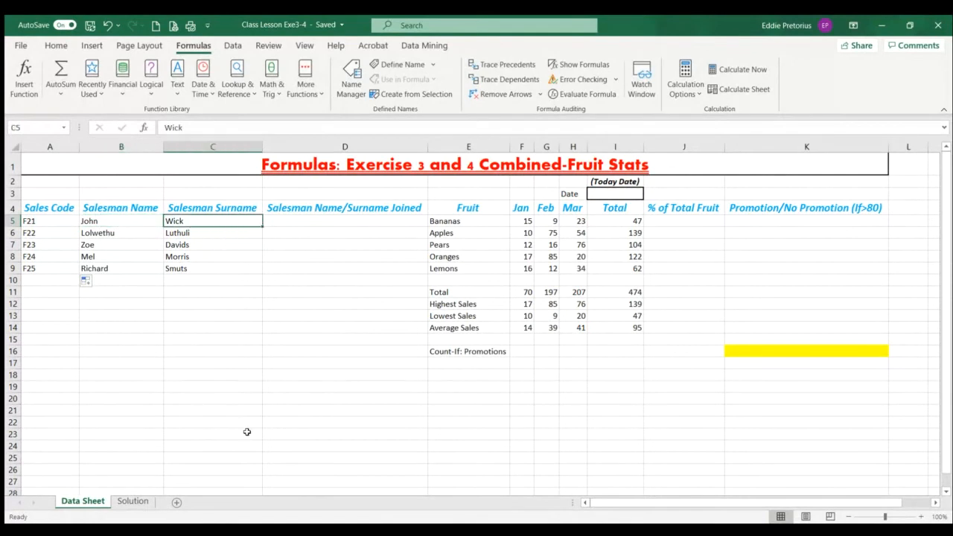
# Join the first salesman's name and surname in D5 with the CONCATENATE function, using B5 and C5 as arguments
pyautogui.click(294, 220)
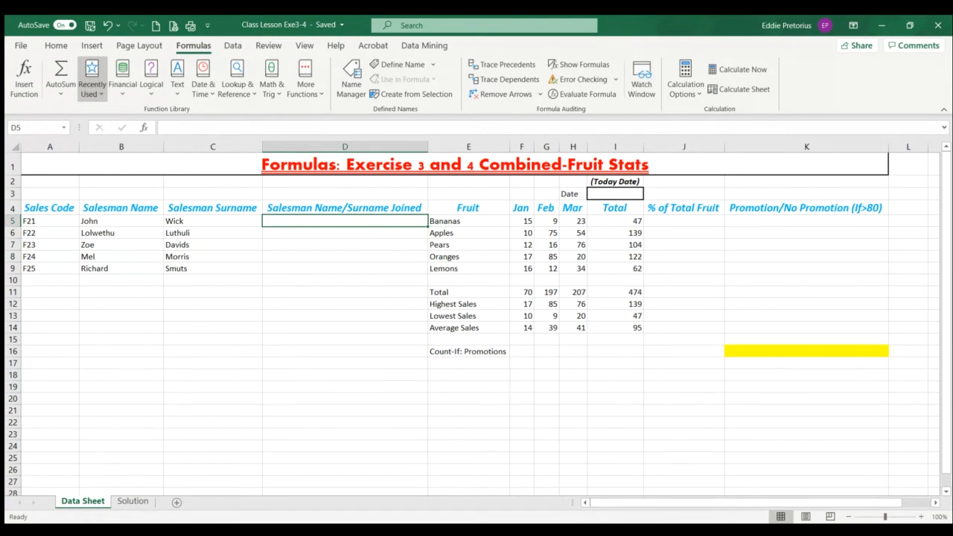
pyautogui.click(93, 101)
pyautogui.click(102, 113)
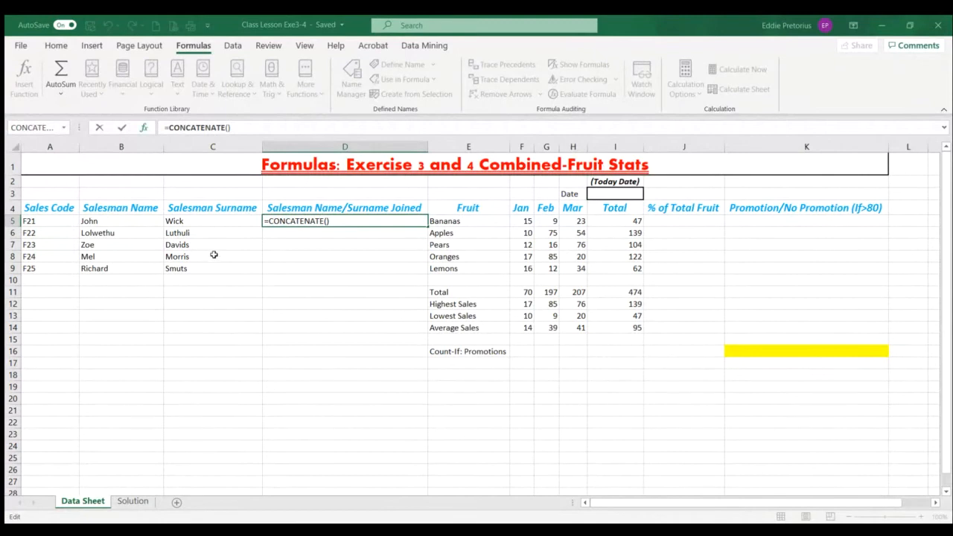
pyautogui.click(135, 221)
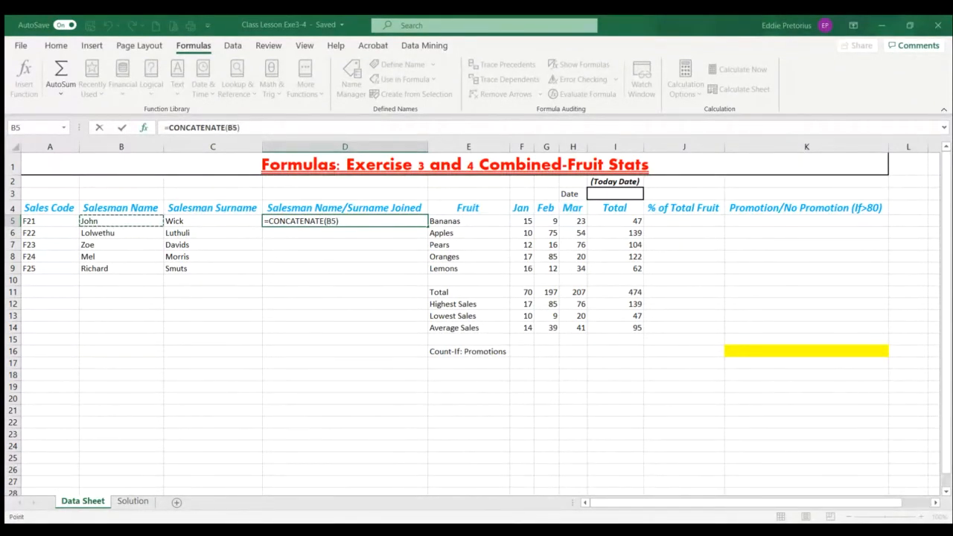
pyautogui.press('Tab')
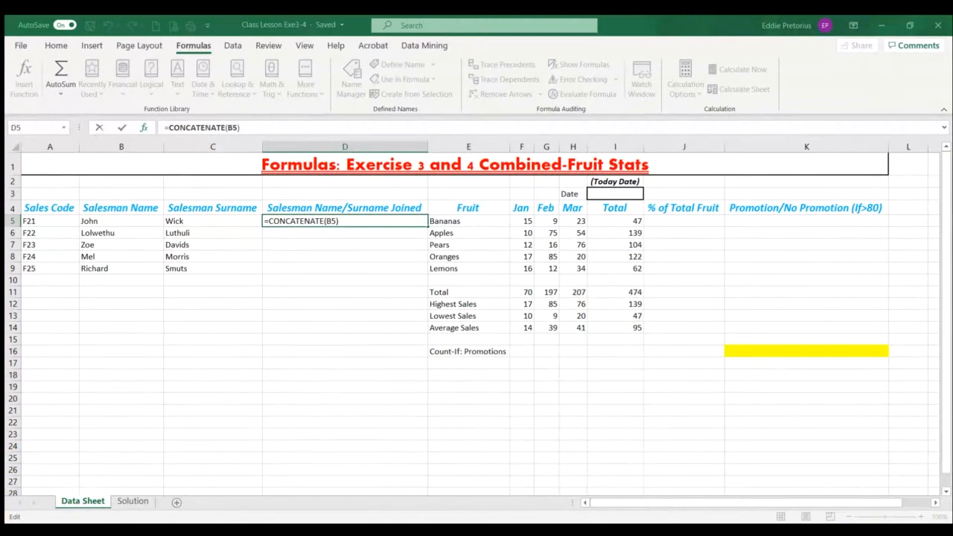
pyautogui.write(',')
pyautogui.click(192, 223)
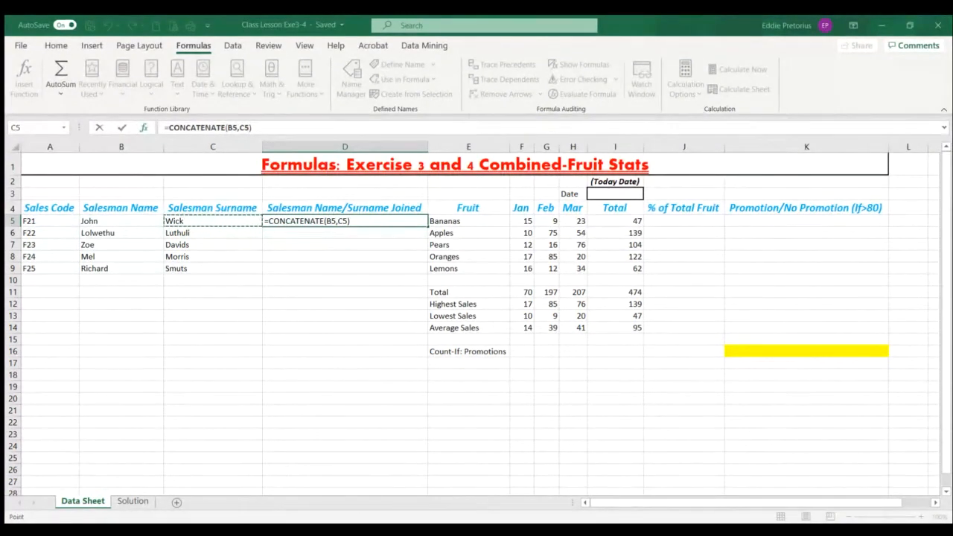
pyautogui.hotkey('ctrl', 'Return')
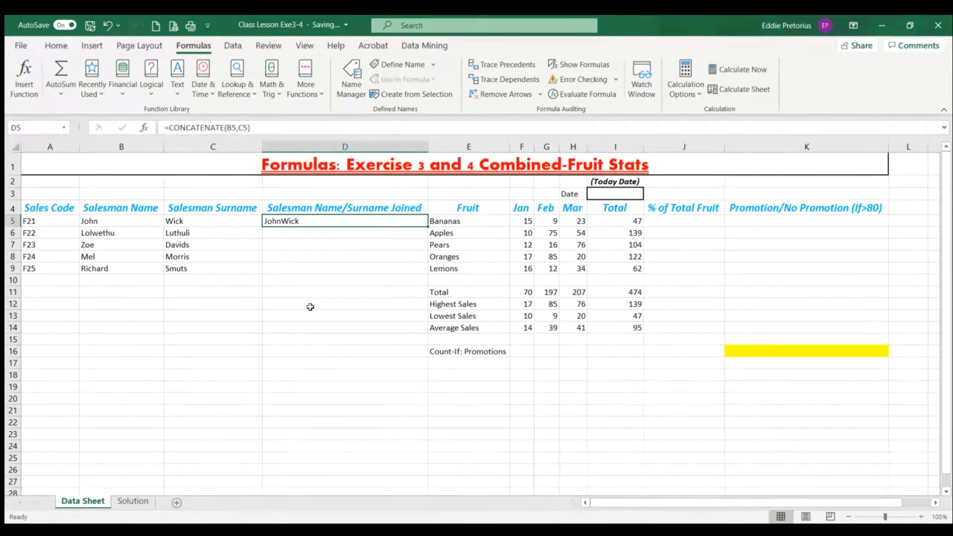
# Insert a quoted space argument (" ") between B5 and C5 in the CONCATENATE formula in D5
pyautogui.click(237, 127)
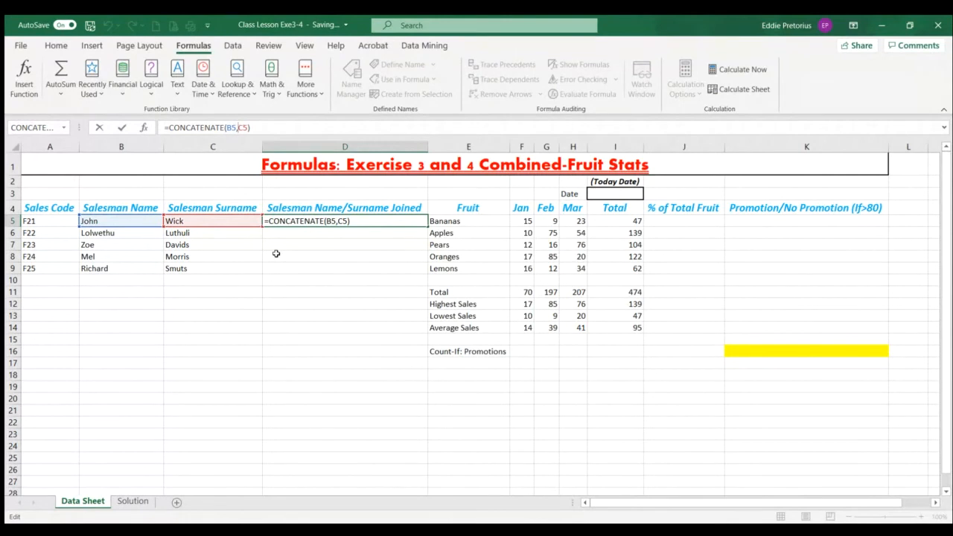
pyautogui.write('" ,')
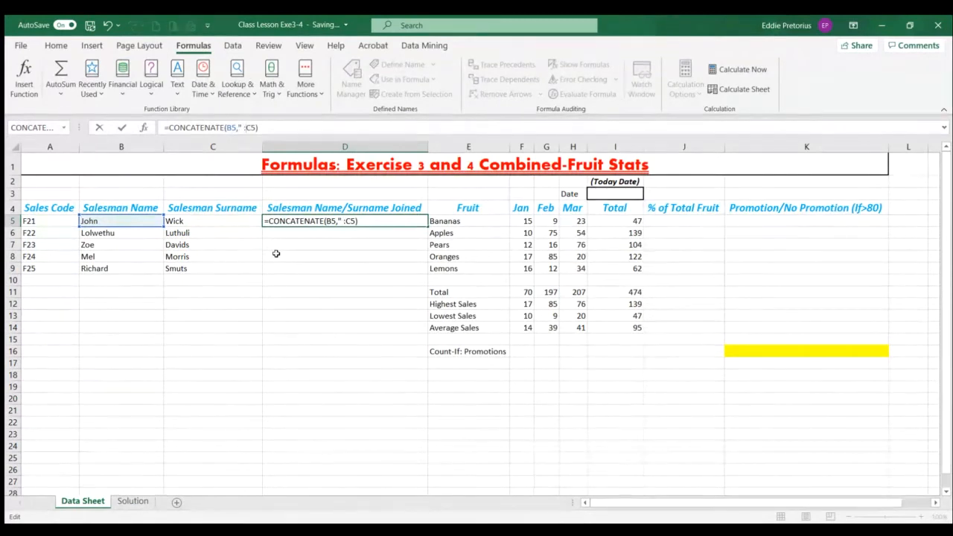
pyautogui.write(' "')
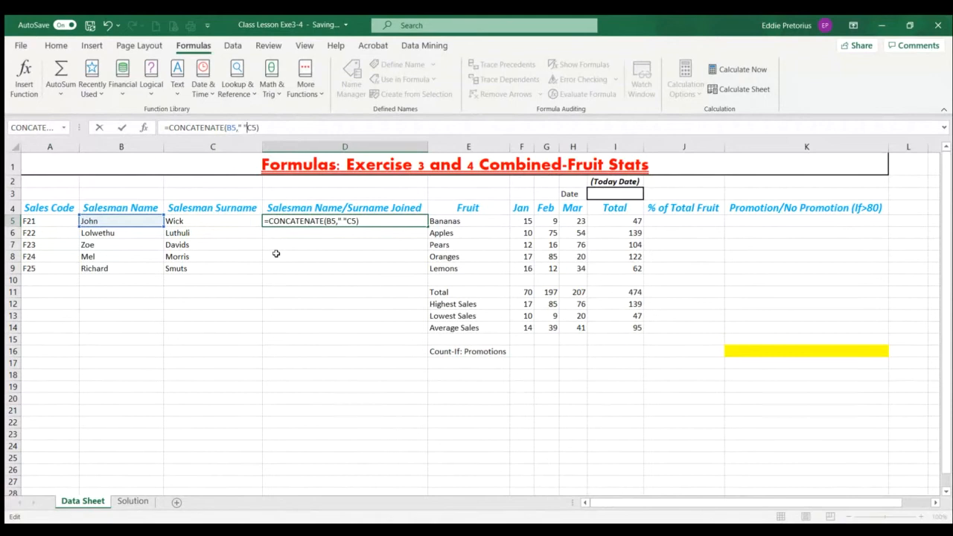
pyautogui.write(',')
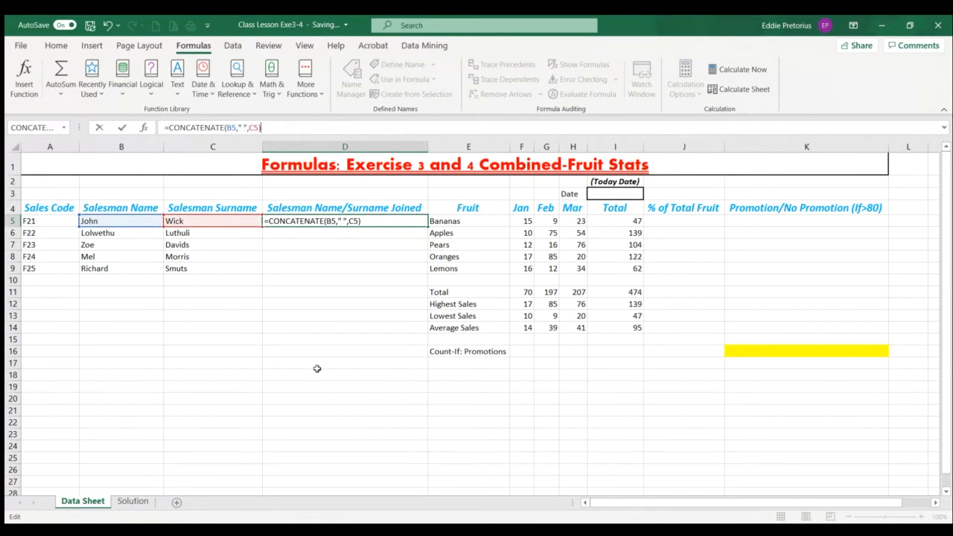
pyautogui.press('Return')
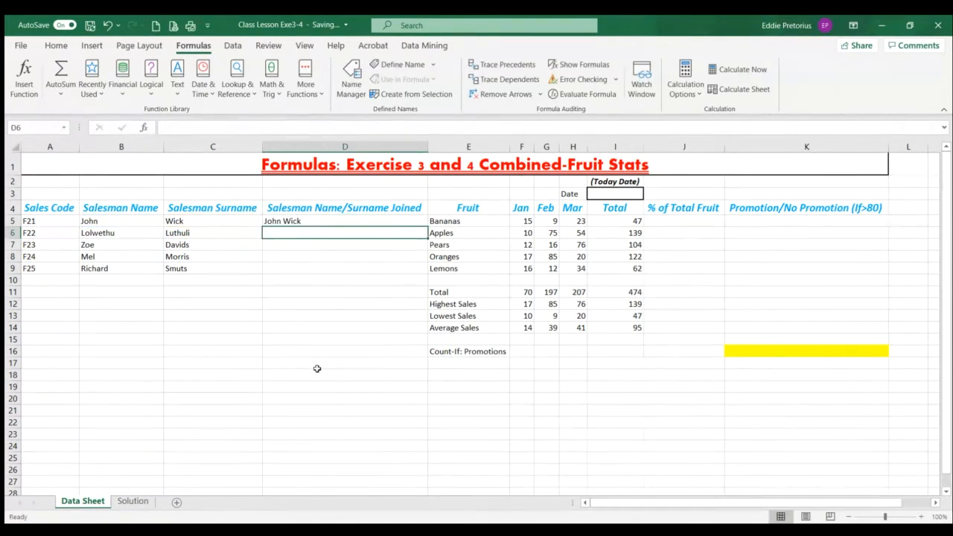
# Recheck the spaced CONCATENATE formula in D5 and fill it down to D9 for the remaining salesmen
pyautogui.click(291, 225)
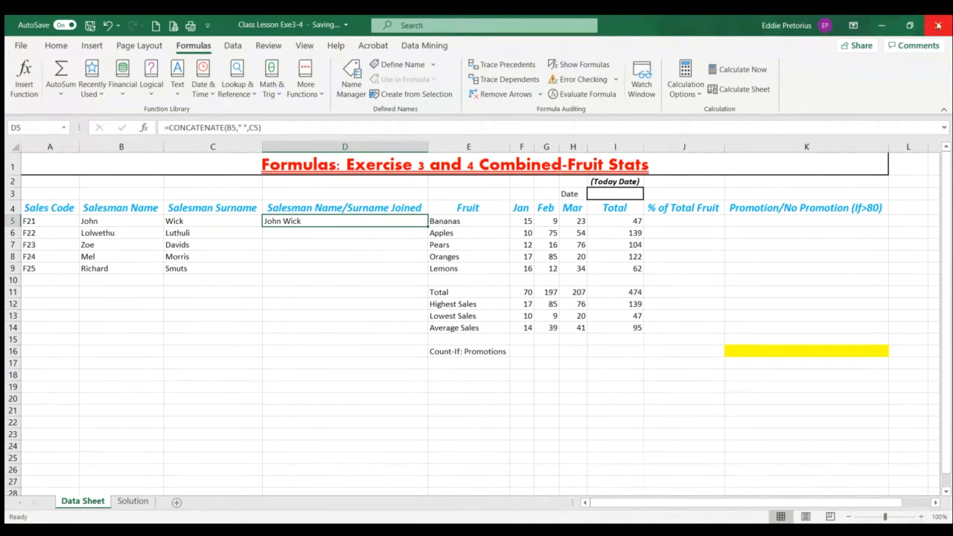
pyautogui.moveTo(279, 128); pyautogui.dragTo(168, 128)
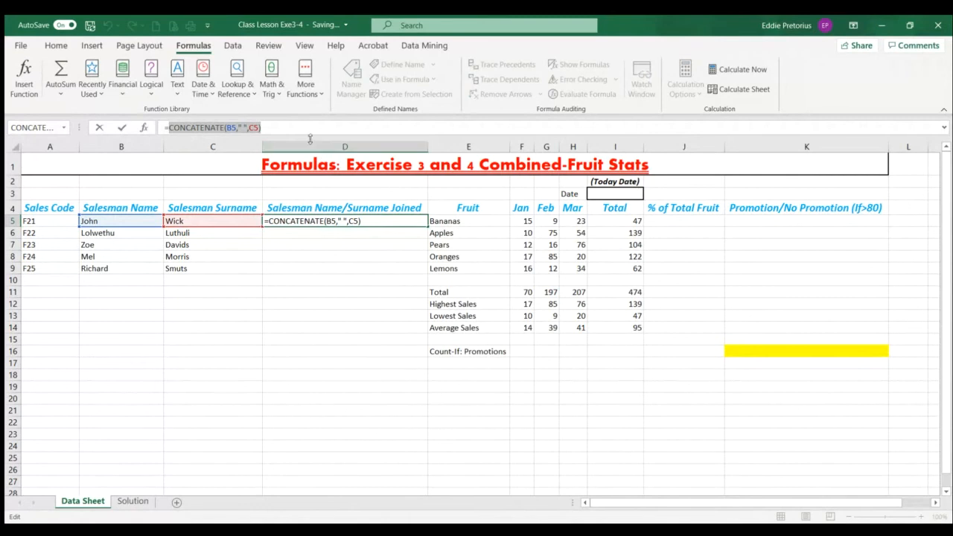
pyautogui.click(383, 279)
pyautogui.click(342, 221)
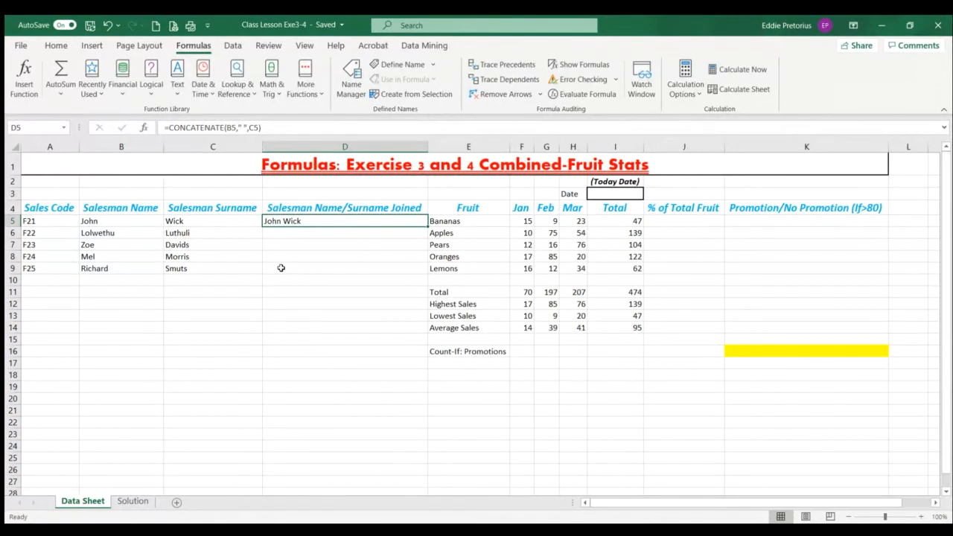
pyautogui.moveTo(428, 227); pyautogui.dragTo(425, 274)
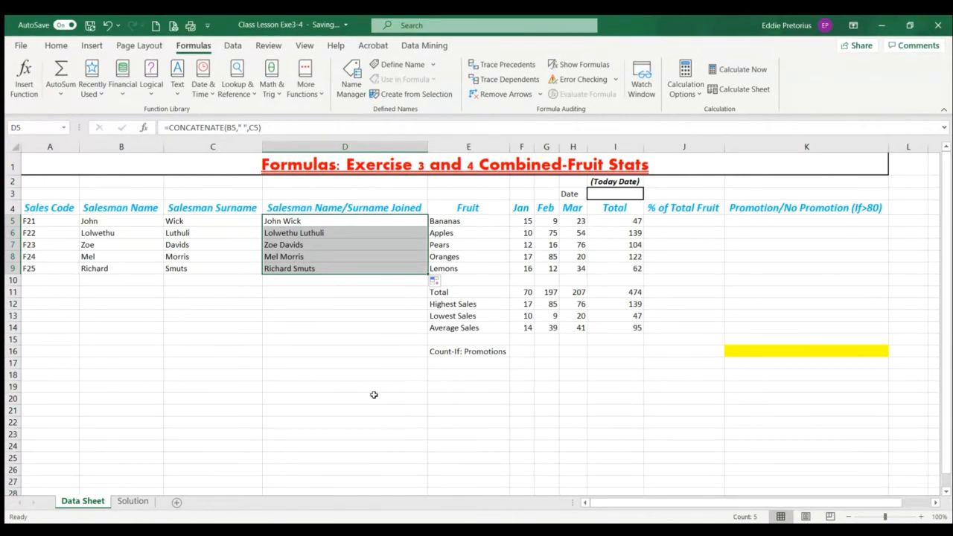
# Enter the sample words Cape in B22 and Pen in C22 below the table
pyautogui.click(110, 424)
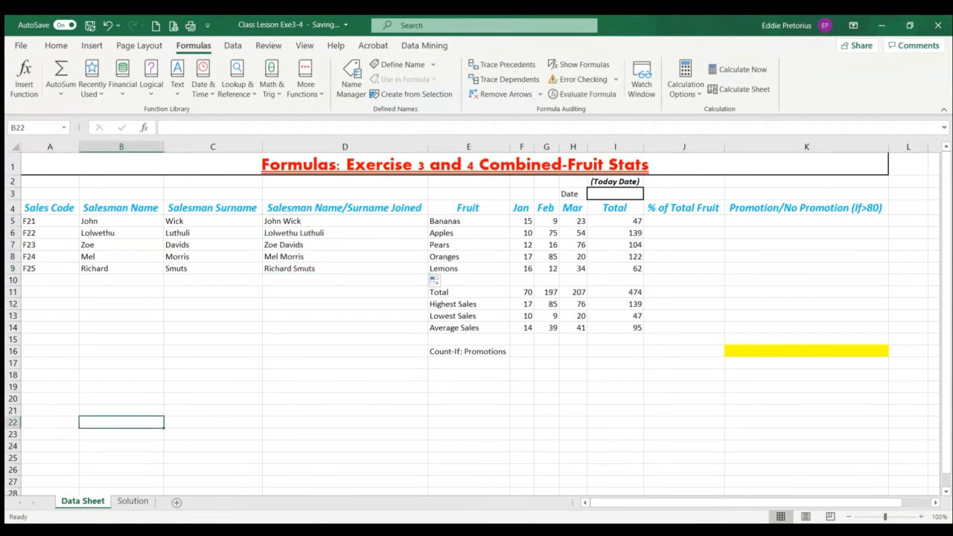
pyautogui.write('Cpae')
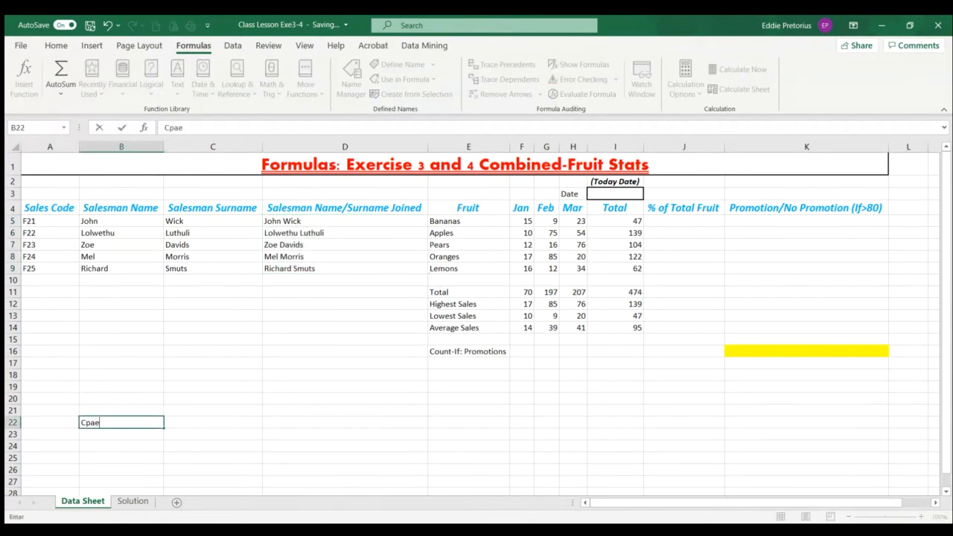
pyautogui.press('BackSpace')
pyautogui.press('BackSpace')
pyautogui.press('BackSpace')
pyautogui.write('ape')
pyautogui.press('Tab')
pyautogui.write('Pen')
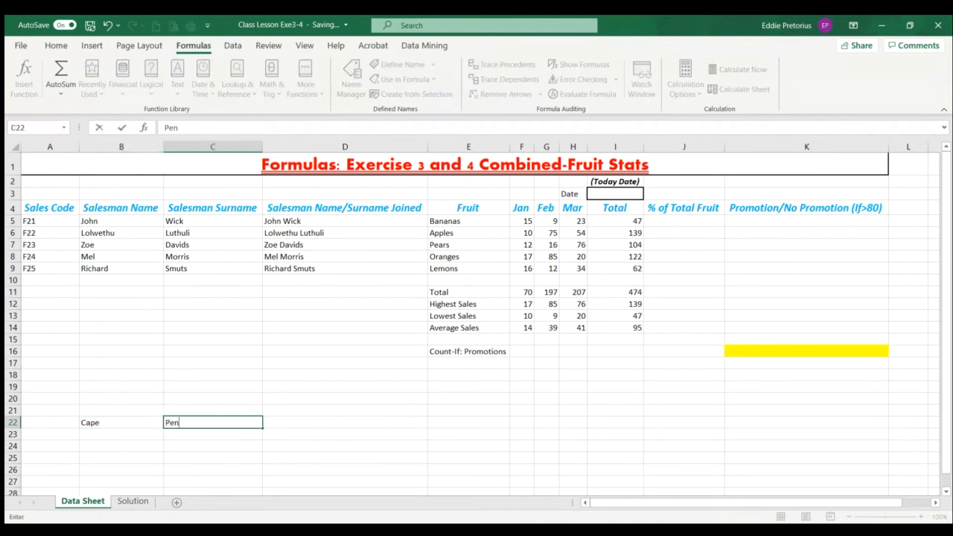
pyautogui.press('Tab')
# Enter the sample words "of" in D22 and "Tech" in E22
pyautogui.write('Of')
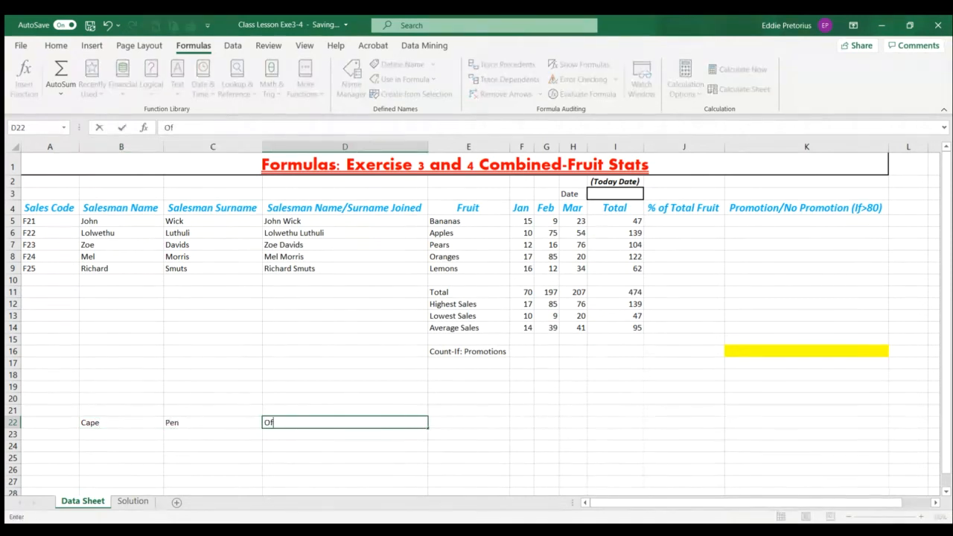
pyautogui.press('BackSpace')
pyautogui.press('BackSpace')
pyautogui.write('of')
pyautogui.press('Tab')
pyautogui.write('Tecxh')
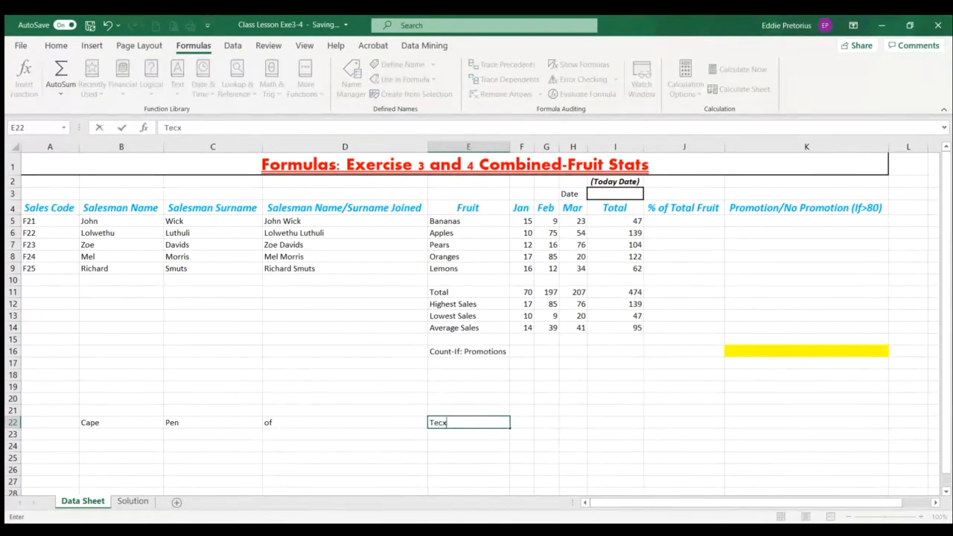
pyautogui.press('BackSpace')
pyautogui.press('BackSpace')
pyautogui.write('h')
pyautogui.press('BackSpace')
# Enter University in D22, "of" in E22 and Tech in F22 to complete the row of sample words
pyautogui.click(279, 423)
pyautogui.write('Un')
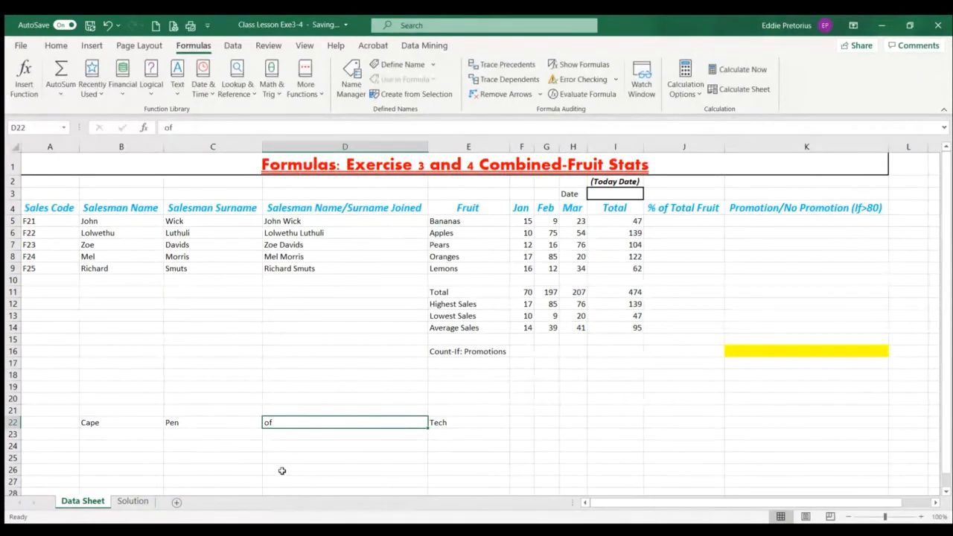
pyautogui.write('iv')
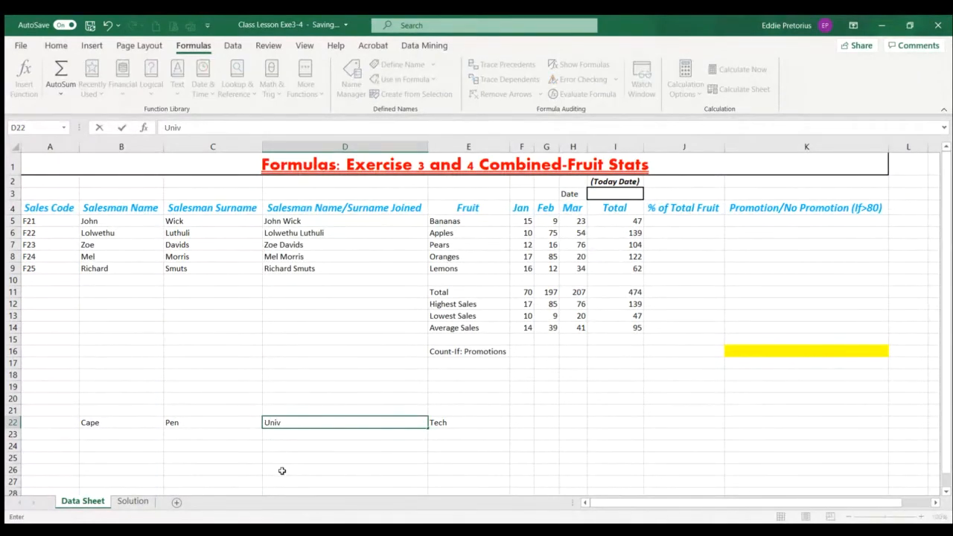
pyautogui.write('ersity')
pyautogui.click(457, 423)
pyautogui.write('o')
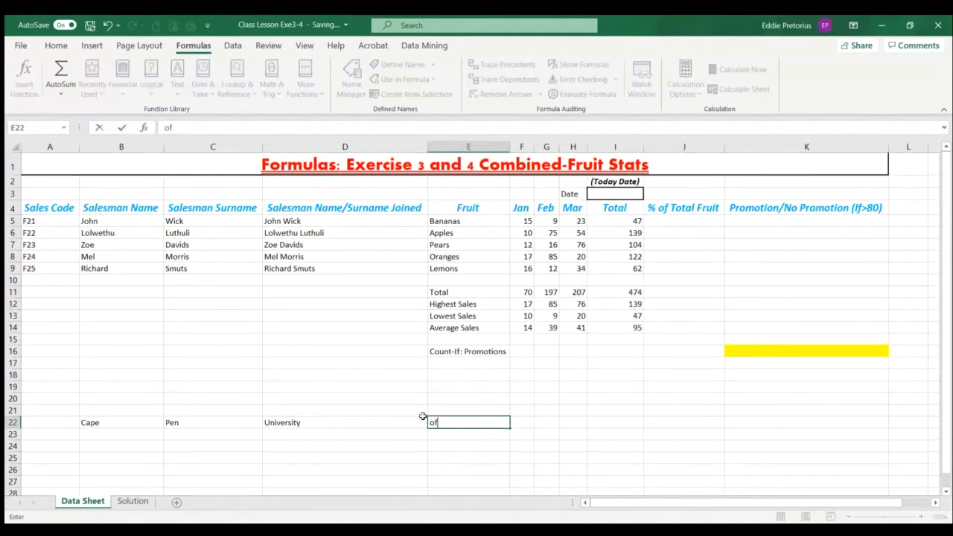
pyautogui.write('f')
pyautogui.press('Tab')
pyautogui.write('tech')
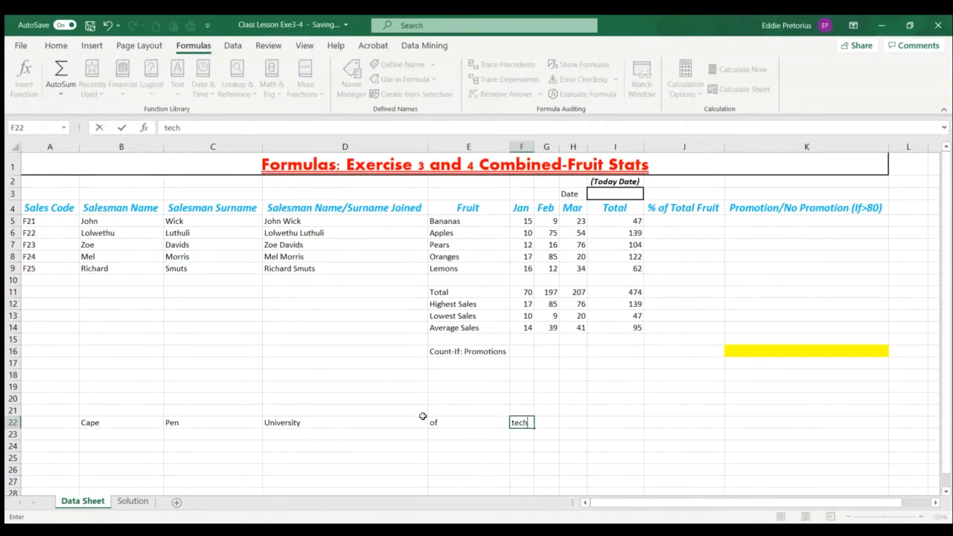
pyautogui.press('BackSpace')
pyautogui.press('BackSpace')
pyautogui.press('BackSpace')
pyautogui.press('BackSpace')
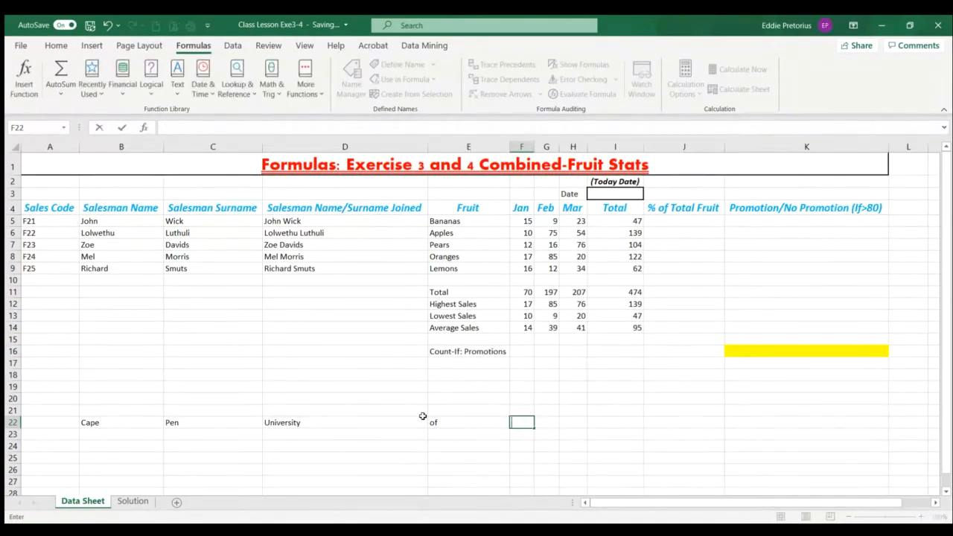
pyautogui.write('Tech')
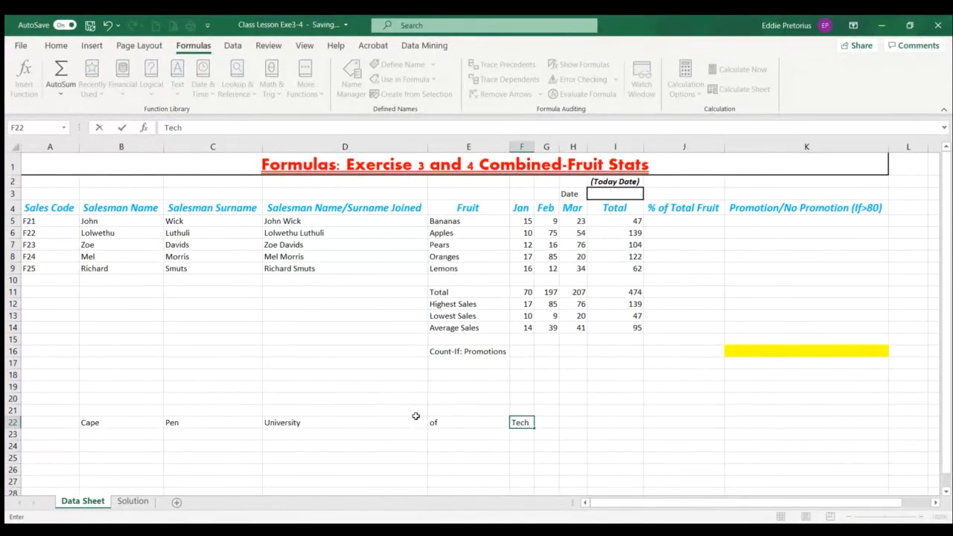
pyautogui.click(292, 458)
# Examine each sample word in B22 to F22 and the empty cell D26 for the joined text
pyautogui.click(123, 423)
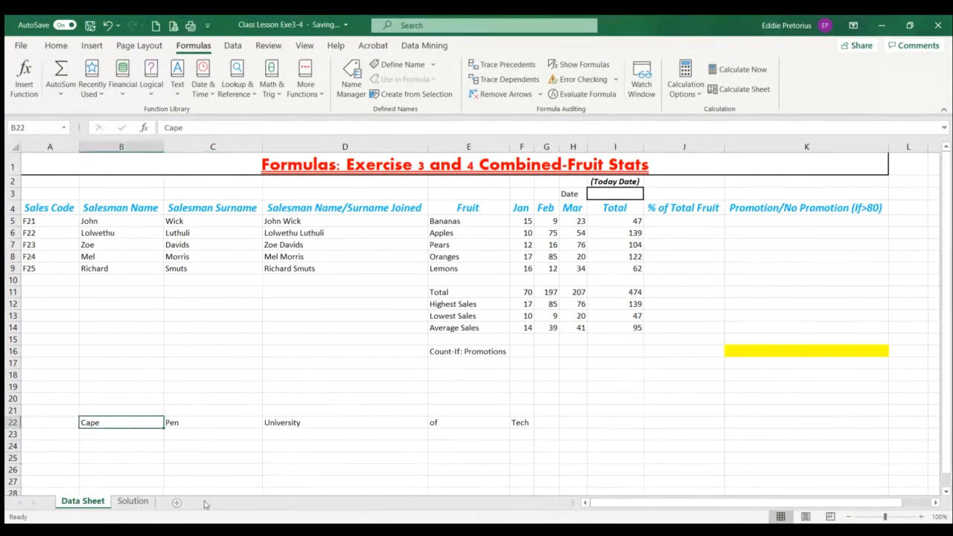
pyautogui.click(221, 423)
pyautogui.click(372, 425)
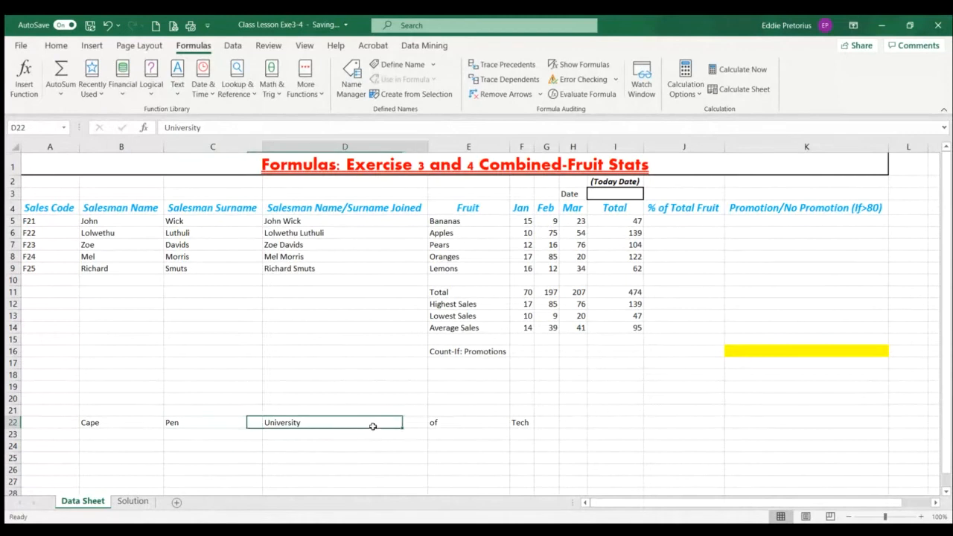
pyautogui.click(457, 424)
pyautogui.click(517, 422)
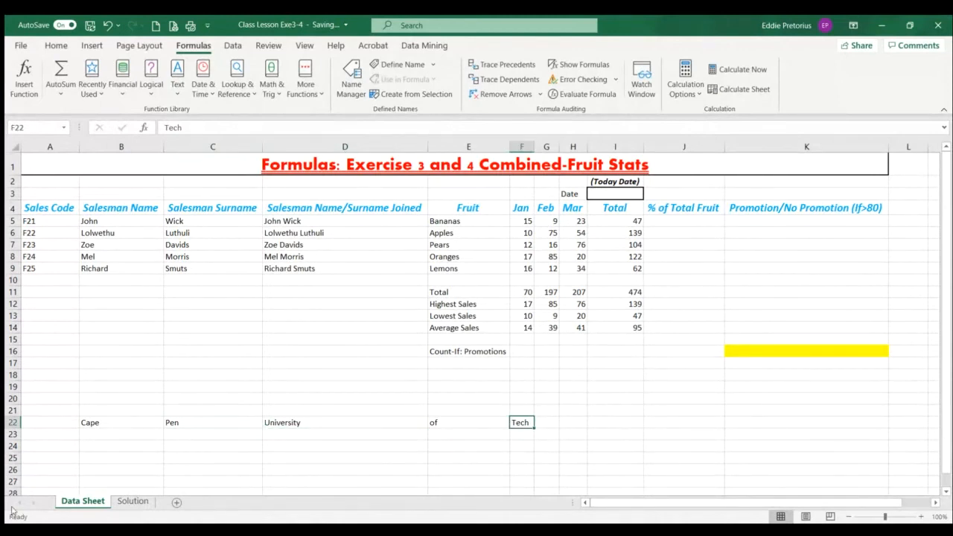
pyautogui.click(291, 470)
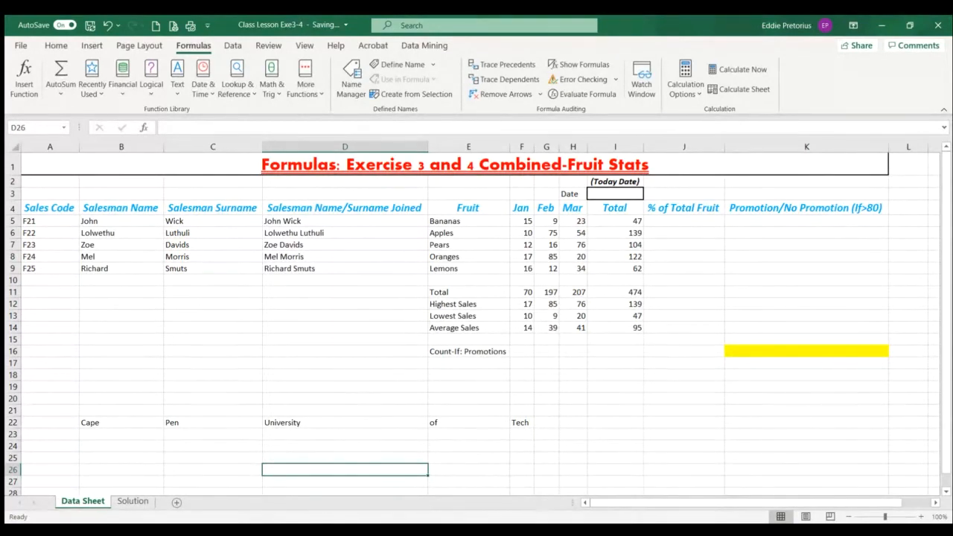
# Complete the abbreviated word in C22 so that it reads Peninsula
pyautogui.doubleClick(202, 421)
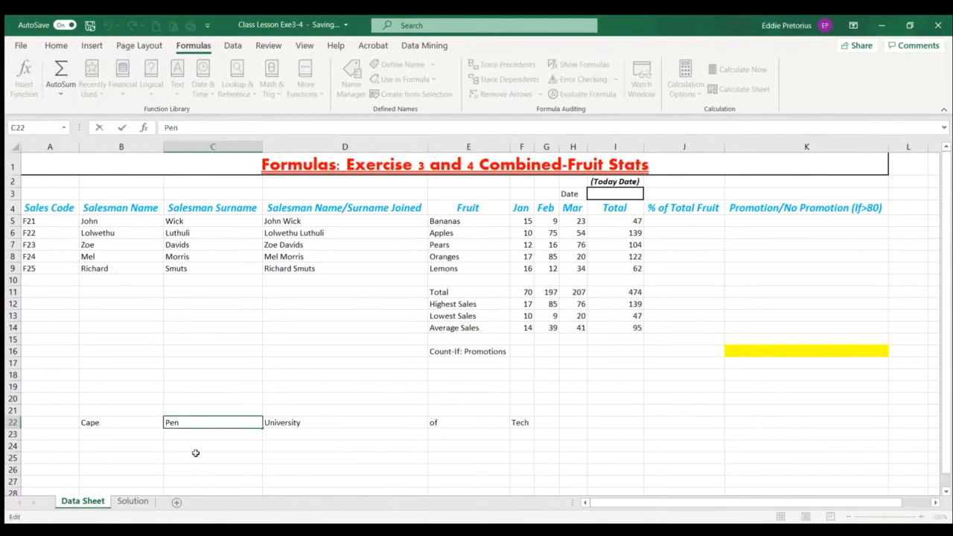
pyautogui.write('inusla')
pyautogui.press('BackSpace')
pyautogui.press('BackSpace')
pyautogui.press('BackSpace')
pyautogui.write('sula')
pyautogui.click(311, 454)
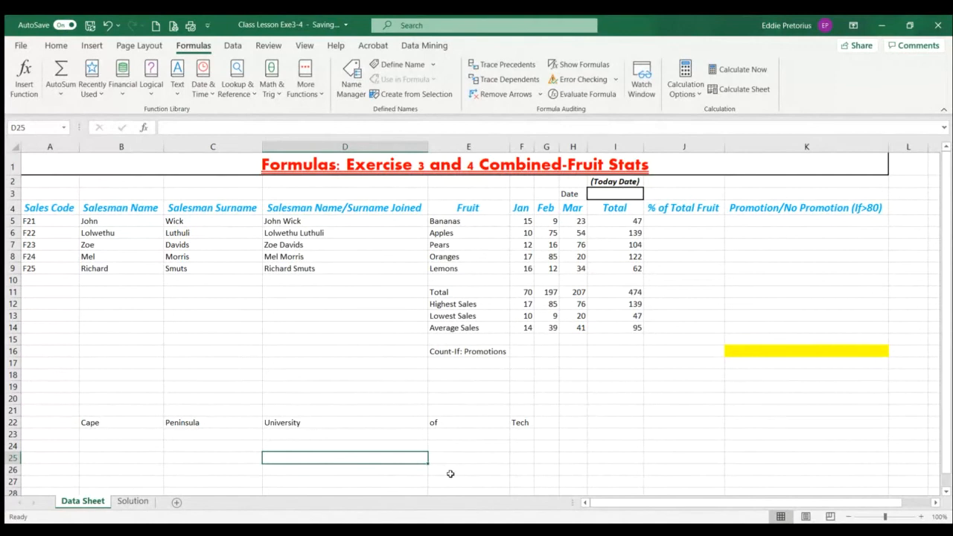
# Join the five sample words in D26 with the CONCATENATE function, using B22, C22, D22, E22 and F22 as arguments
pyautogui.press('Down')
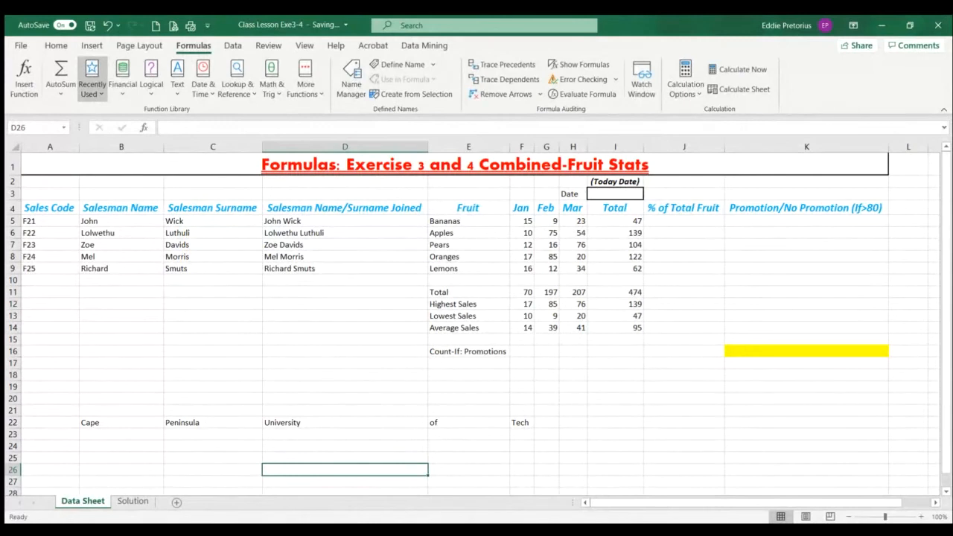
pyautogui.click(106, 116)
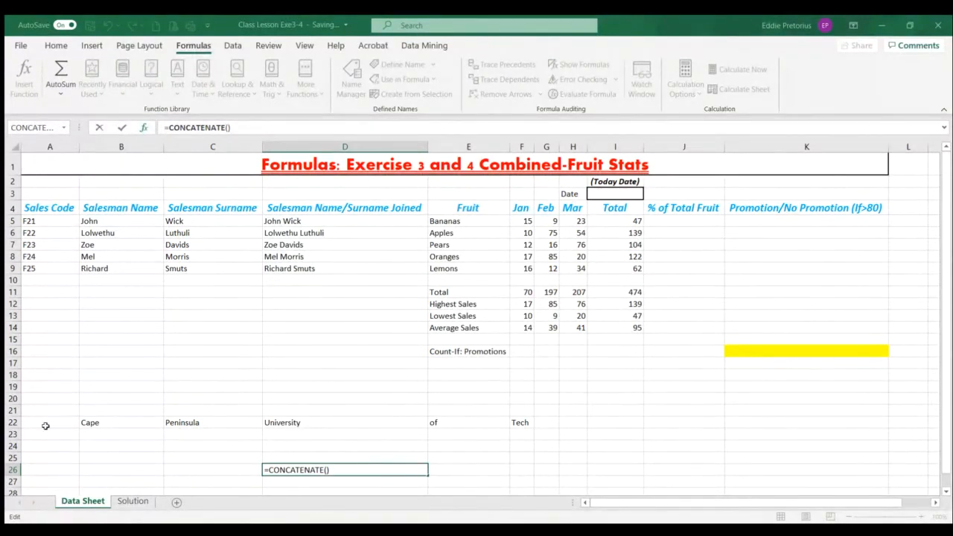
pyautogui.click(132, 422)
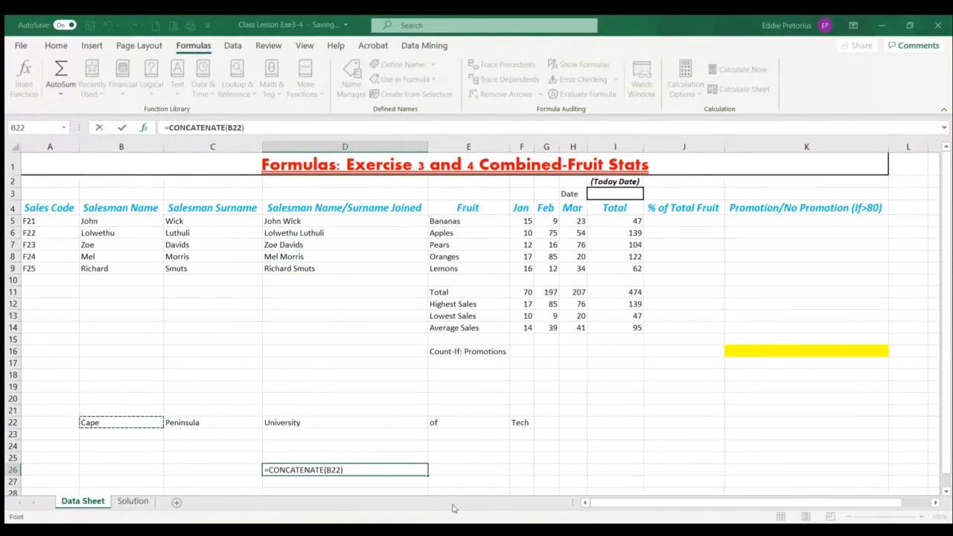
pyautogui.write(',')
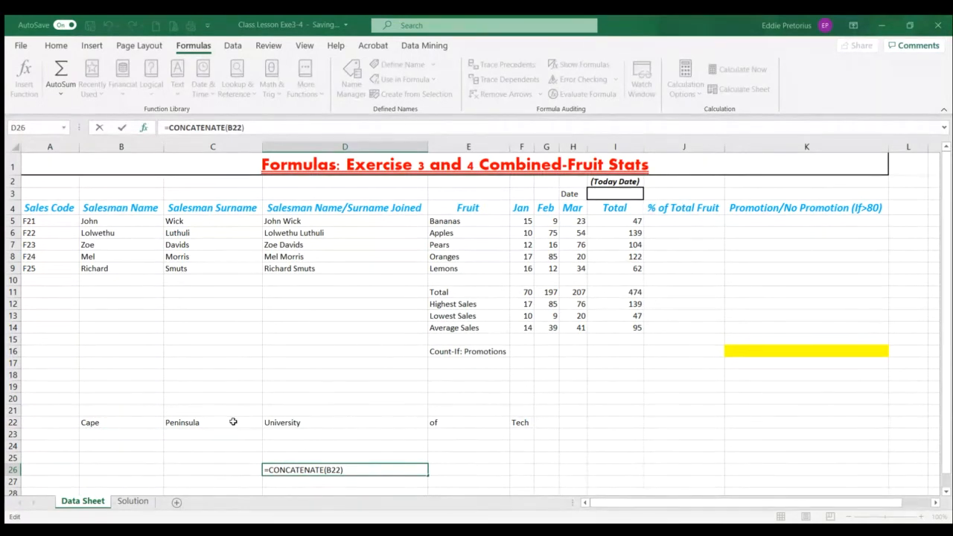
pyautogui.click(233, 422)
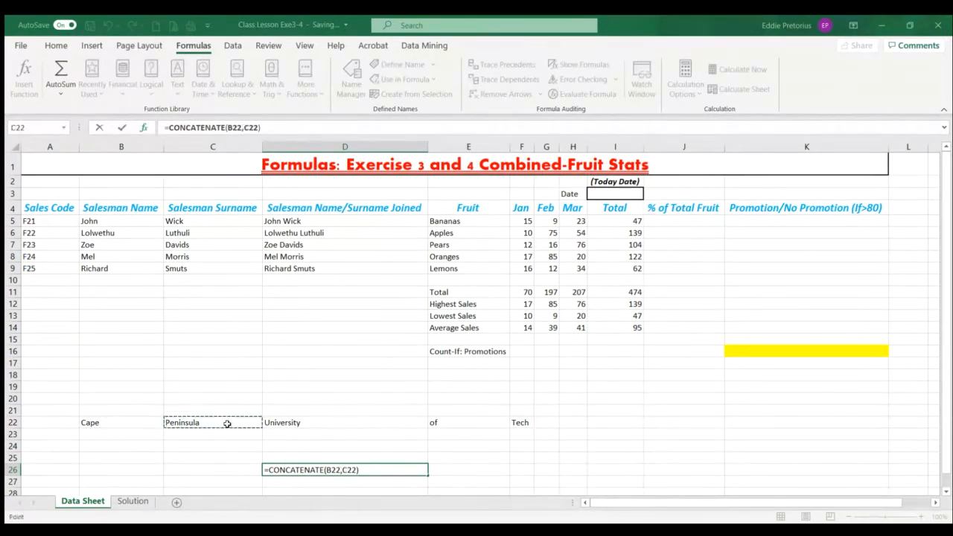
pyautogui.write(',')
pyautogui.click(328, 421)
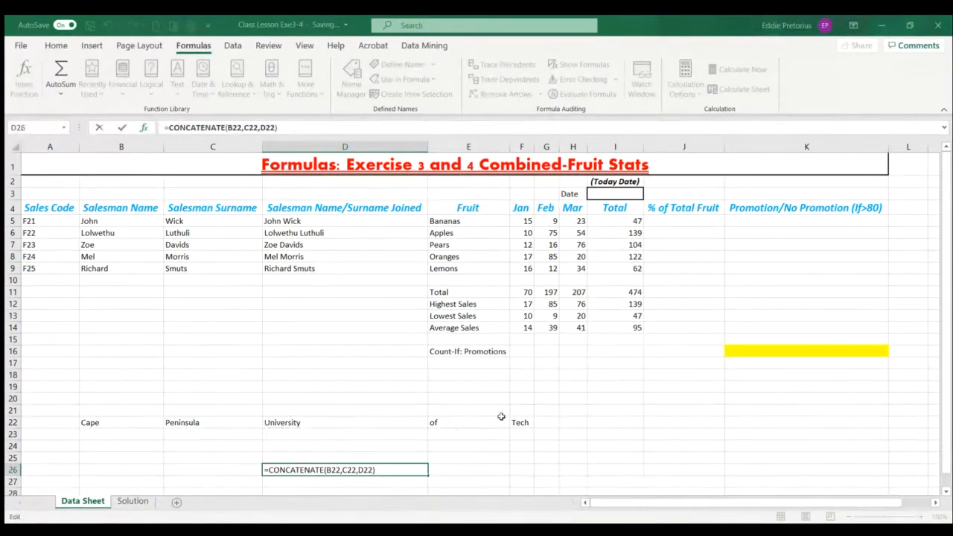
pyautogui.write(',')
pyautogui.click(454, 422)
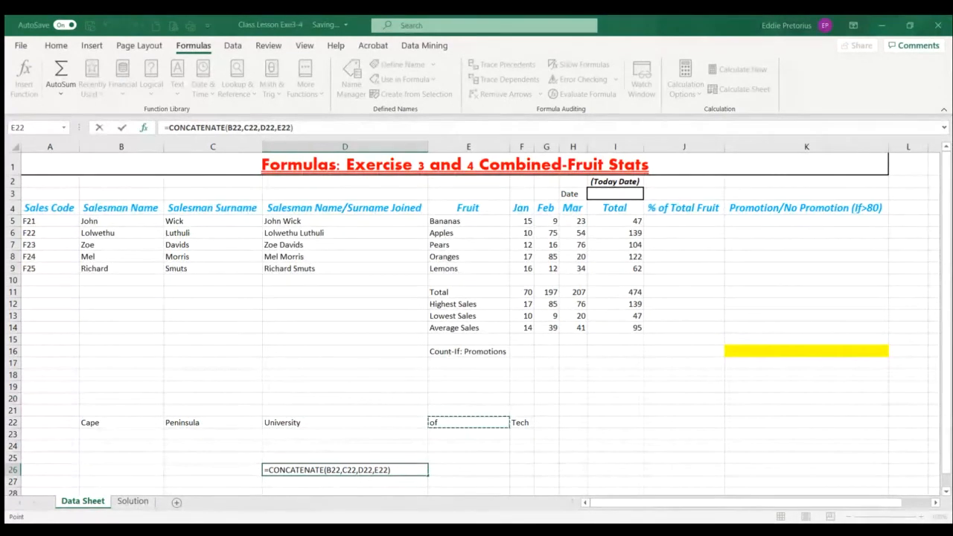
pyautogui.press('Tab')
pyautogui.write(',')
pyautogui.click(520, 422)
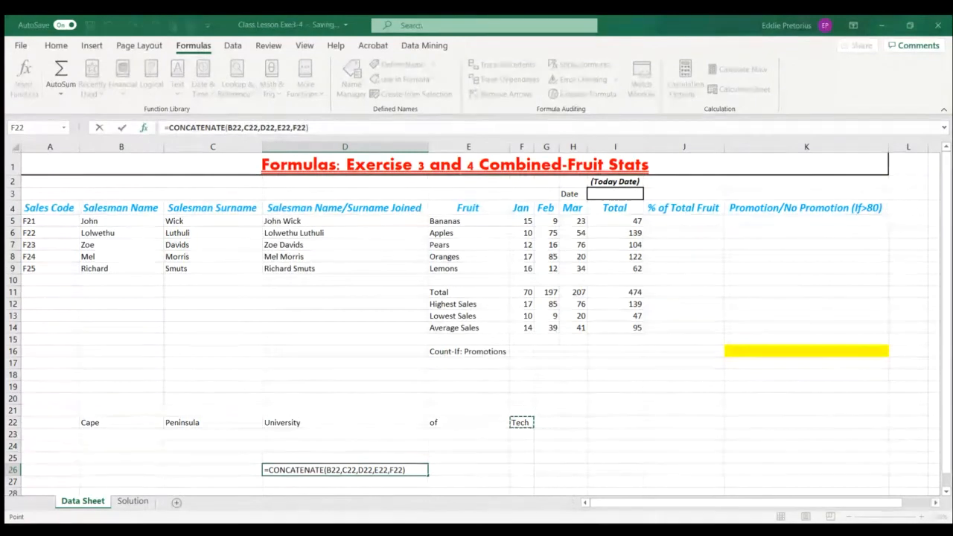
pyautogui.hotkey('ctrl', 'Return')
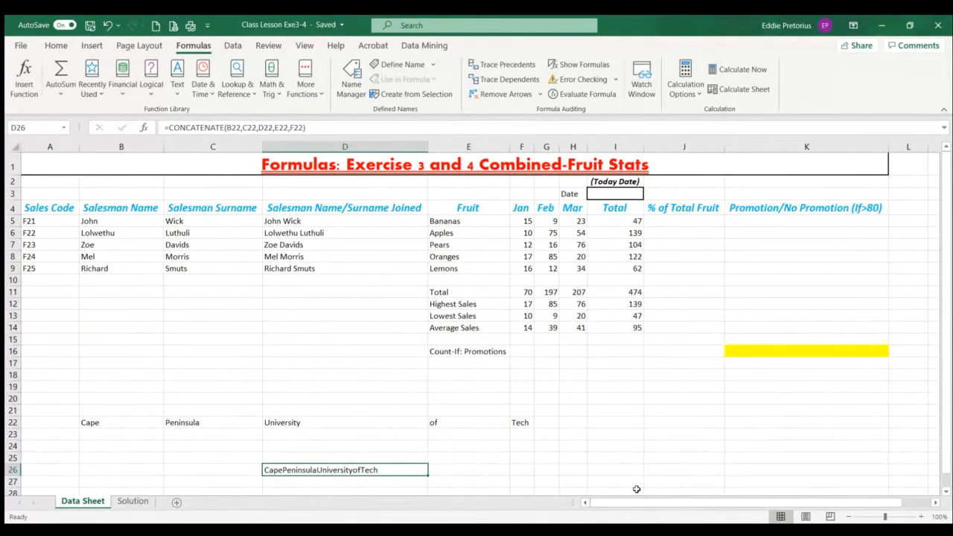
# Insert a quoted space as an extra argument after B22 and after C22 in D26's CONCATENATE formula
pyautogui.click(241, 129)
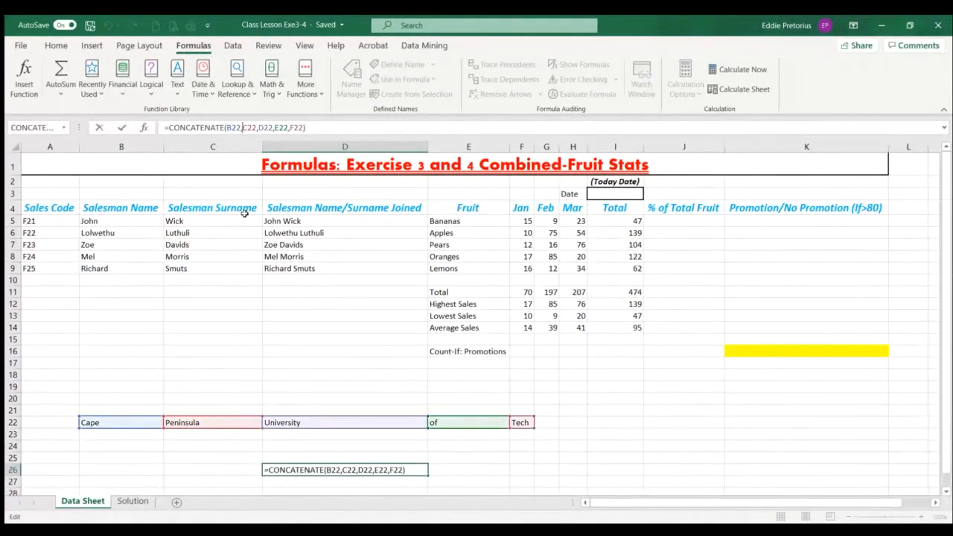
pyautogui.write('"')
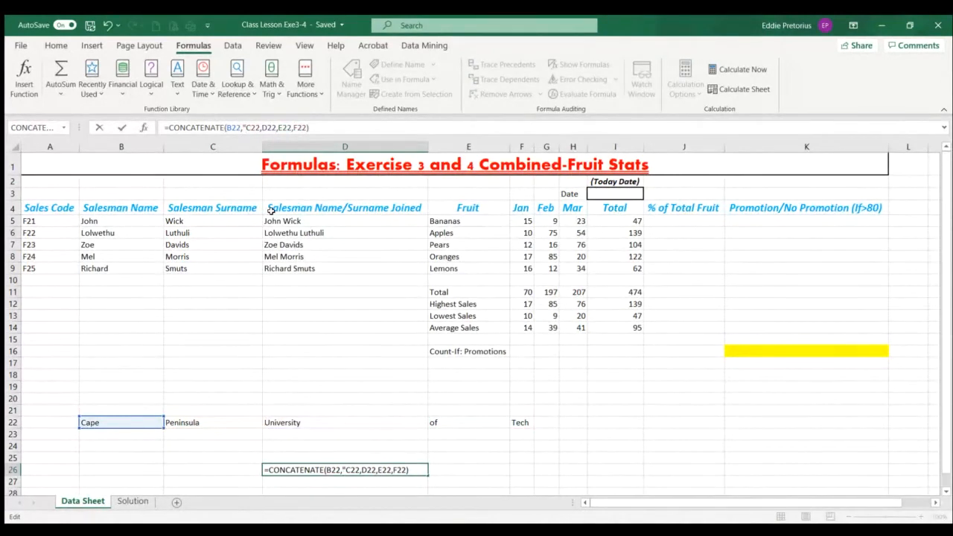
pyautogui.write(' "')
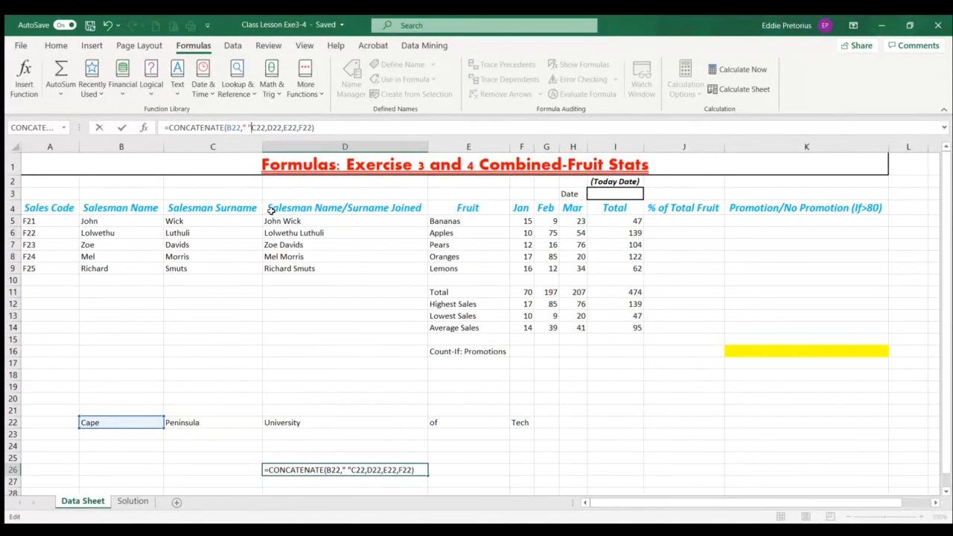
pyautogui.write(',C22,')
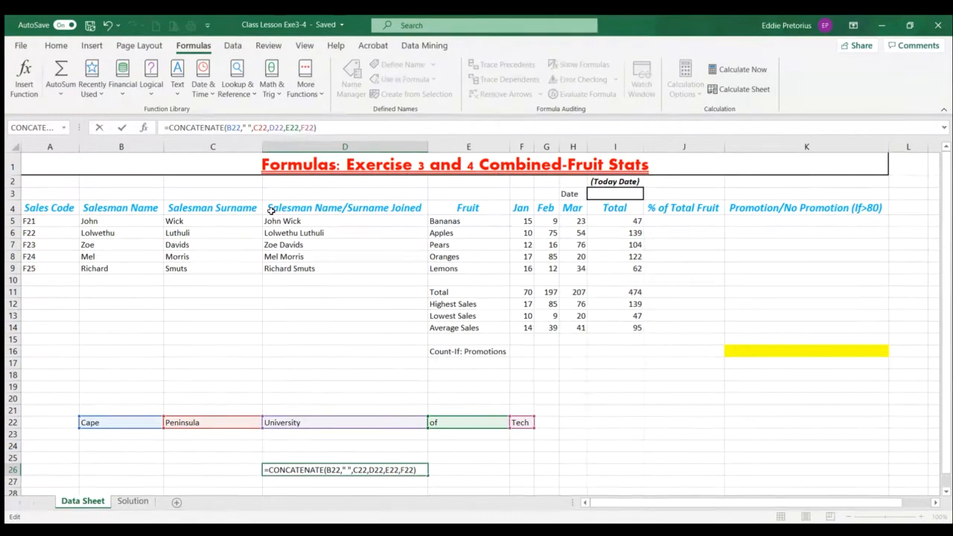
pyautogui.write('"')
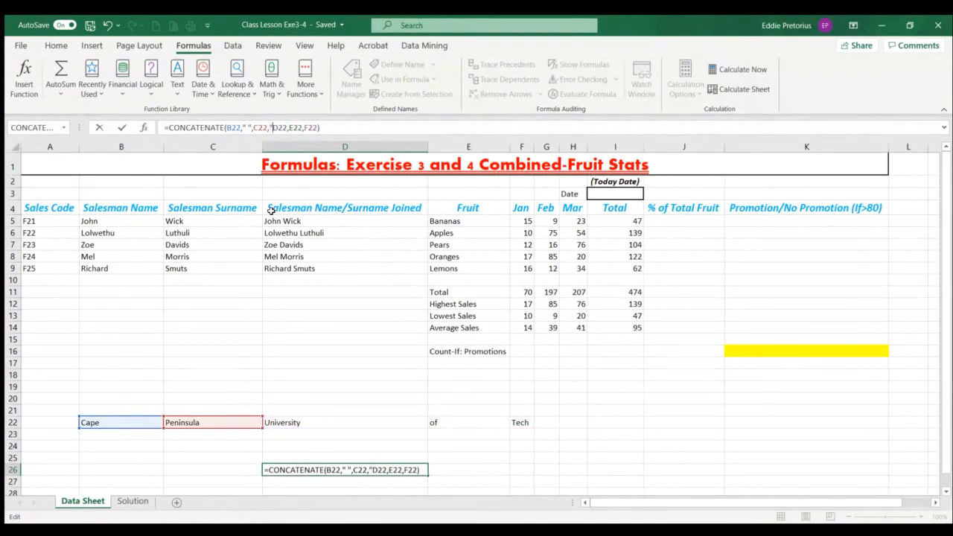
pyautogui.write(' "')
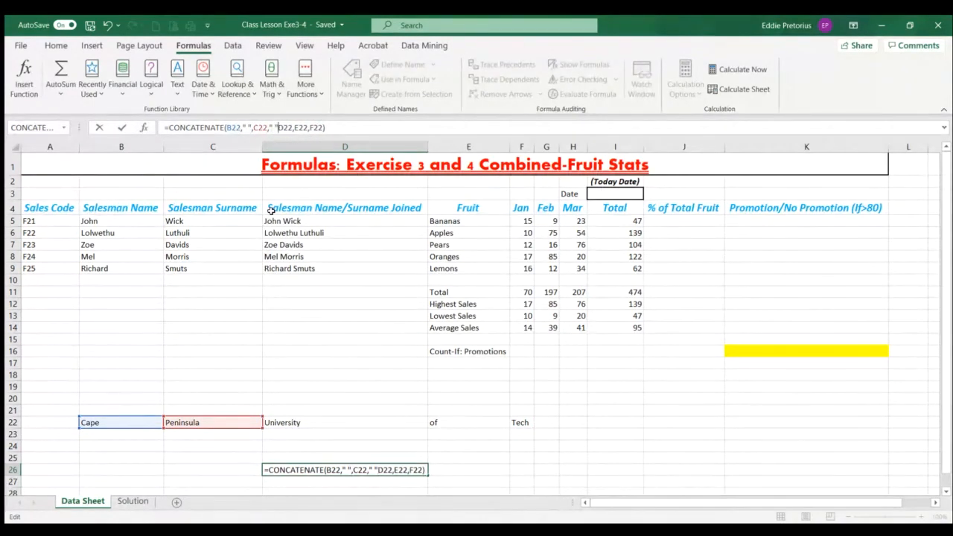
pyautogui.write(',')
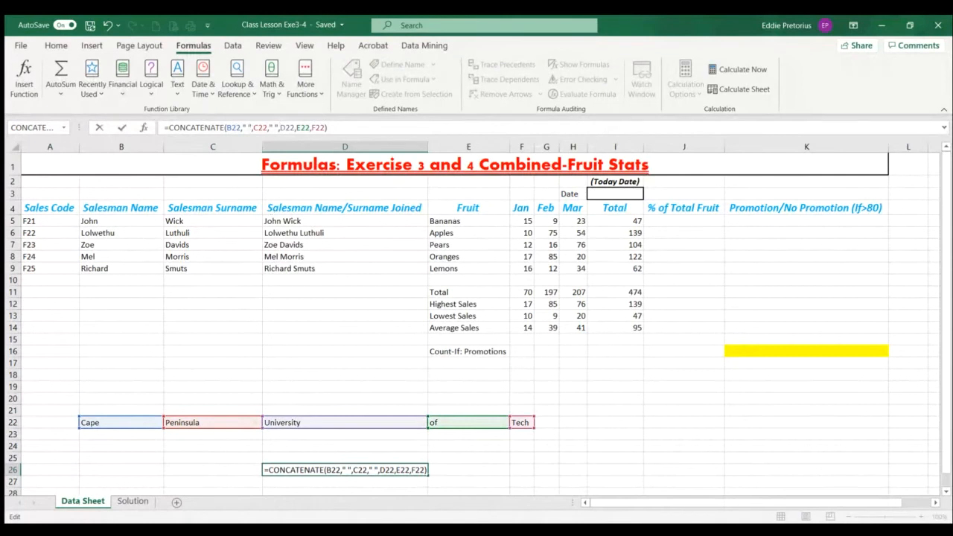
# Add a quoted space after D22 and after E22 in D26's CONCATENATE formula so all five words are separated
pyautogui.click(295, 127)
pyautogui.write('" ')
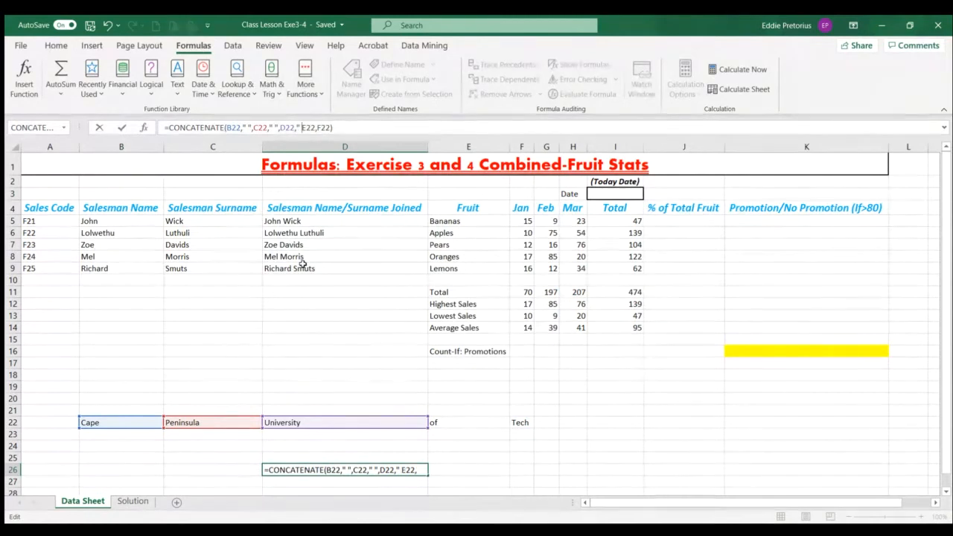
pyautogui.write('"')
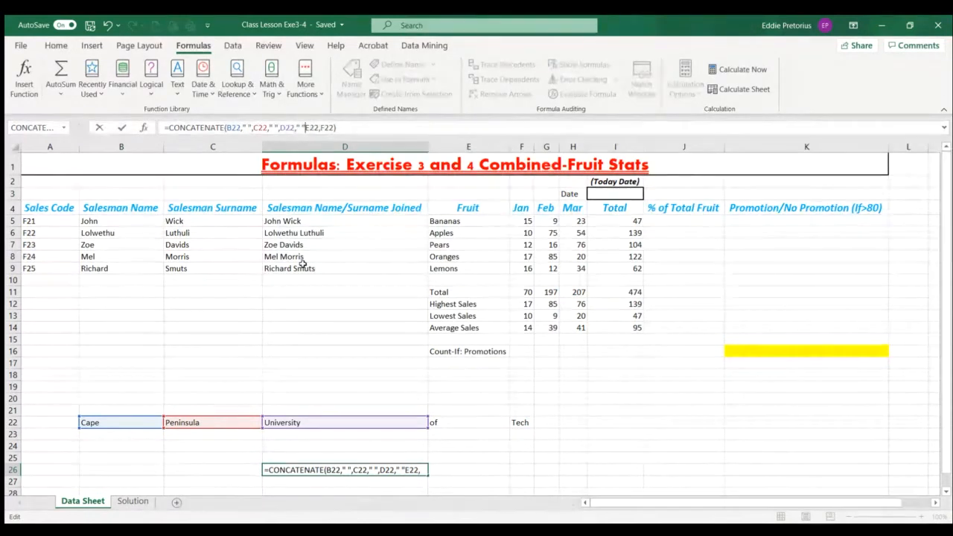
pyautogui.write(',')
pyautogui.press('Right')
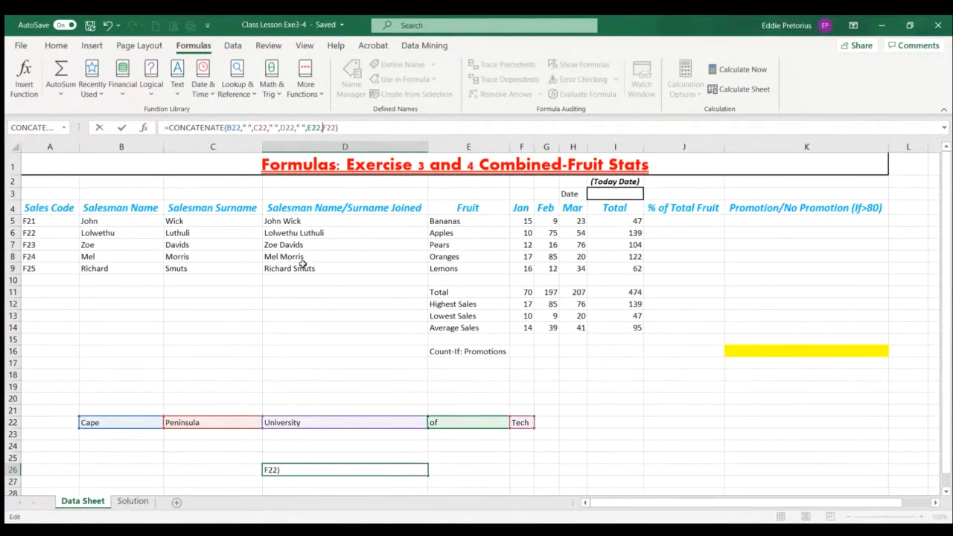
pyautogui.write('" "')
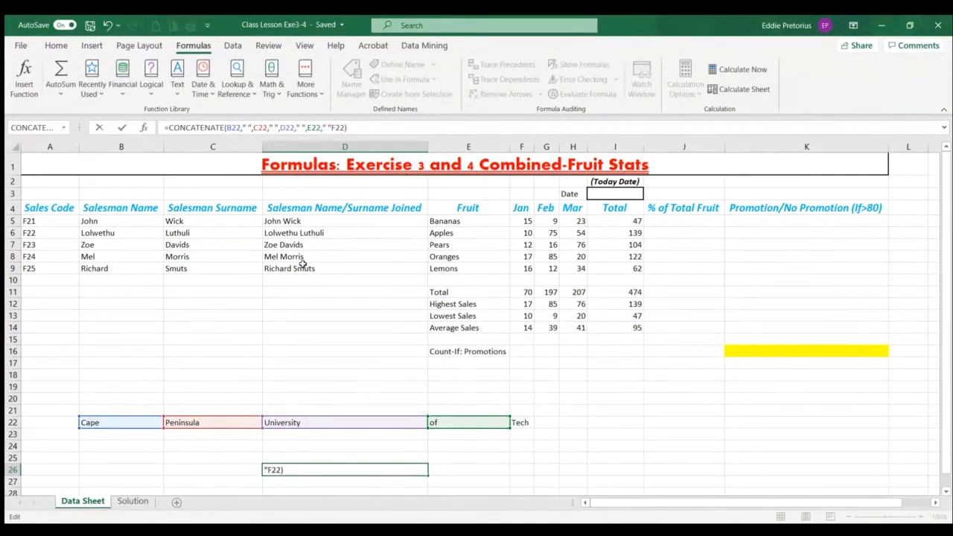
pyautogui.write(',')
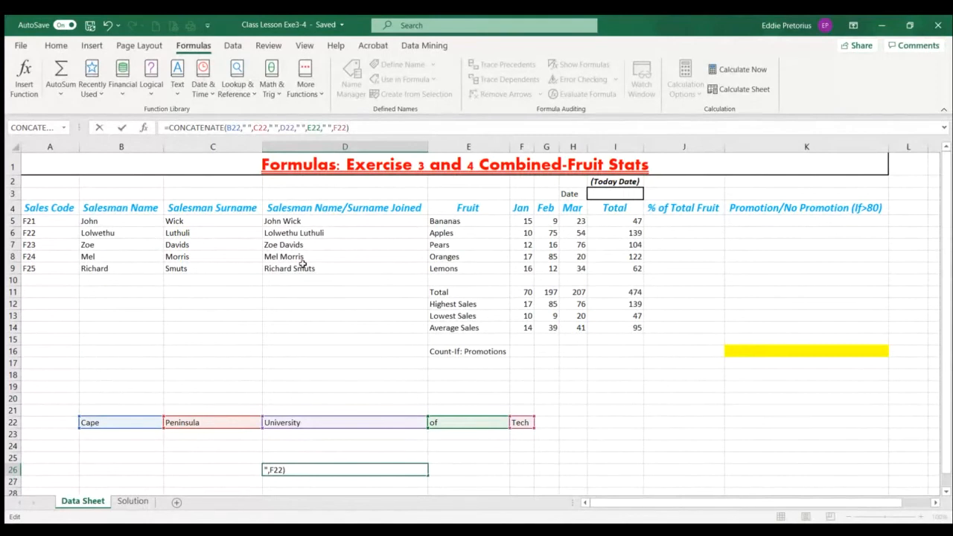
pyautogui.press('Return')
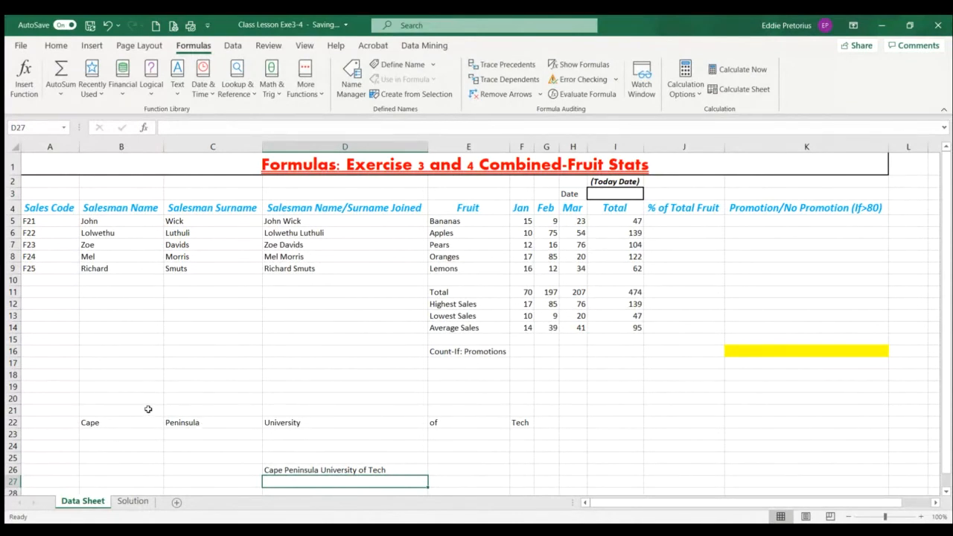
pyautogui.click(342, 470)
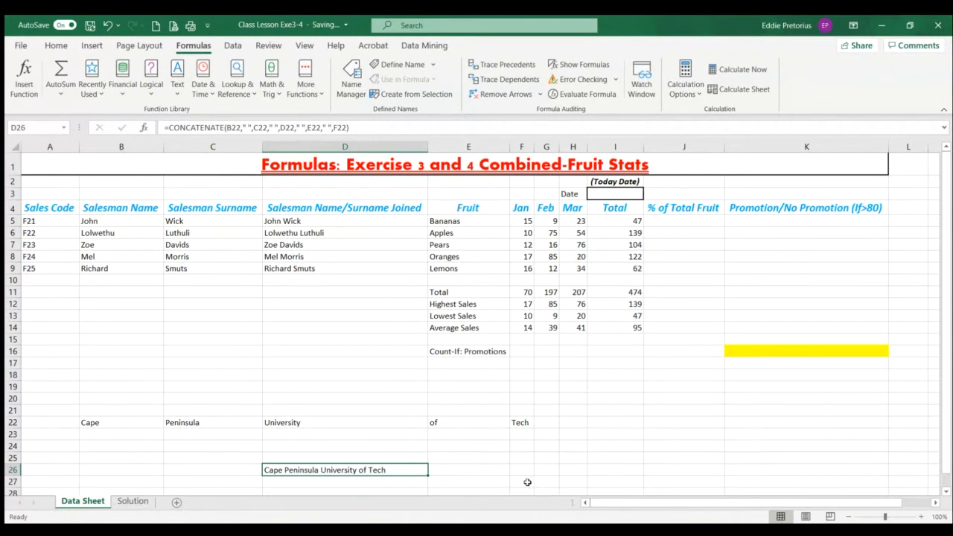
# Clear the sample words and the joined text from B22:F26
pyautogui.moveTo(103, 421); pyautogui.dragTo(521, 470)
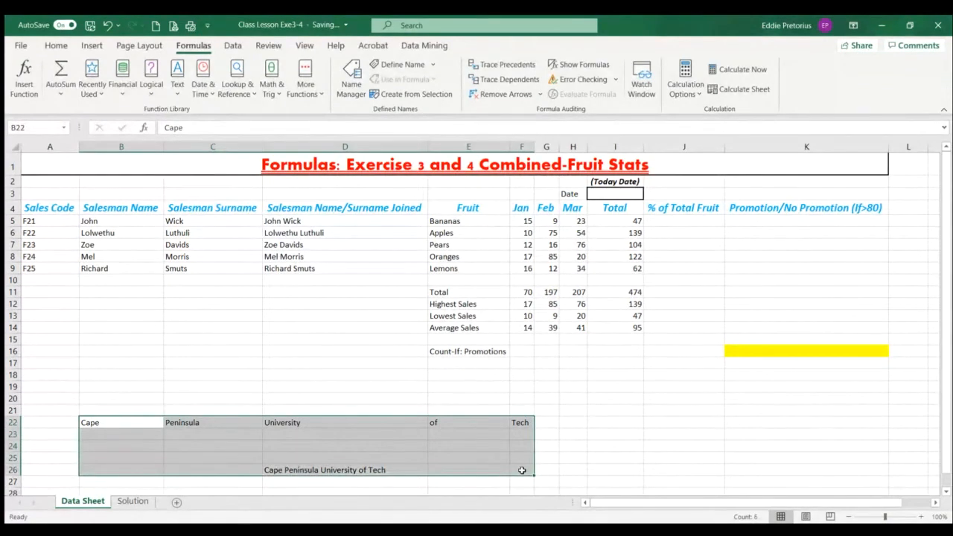
pyautogui.press('Delete')
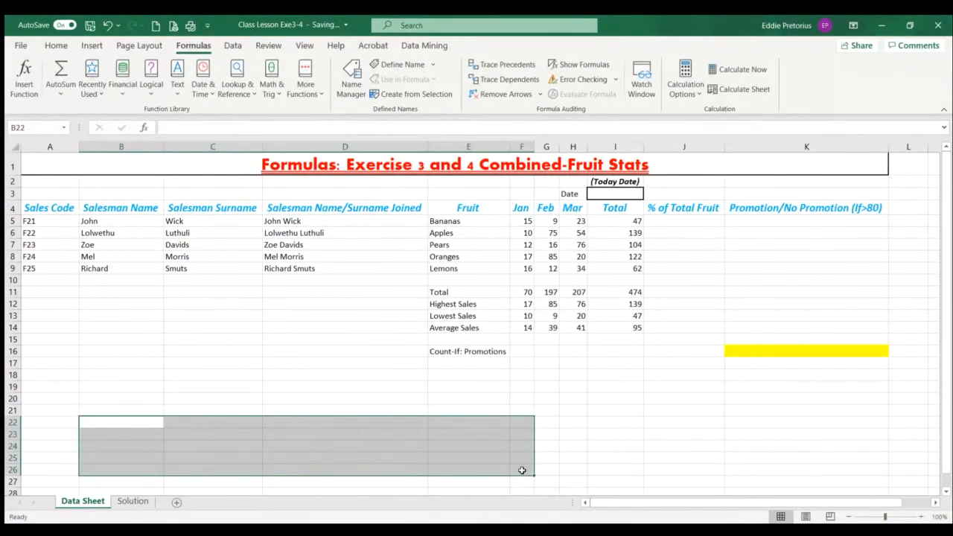
pyautogui.click(317, 372)
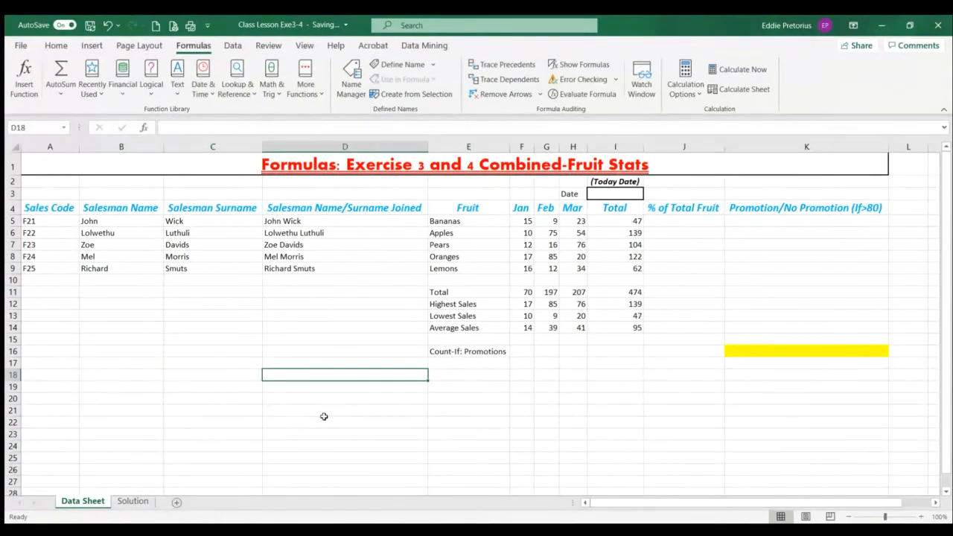
# Review the sheet title, the row 4 headings, and the Total, Highest Sales, Lowest Sales and Average Sales formulas
pyautogui.click(430, 167)
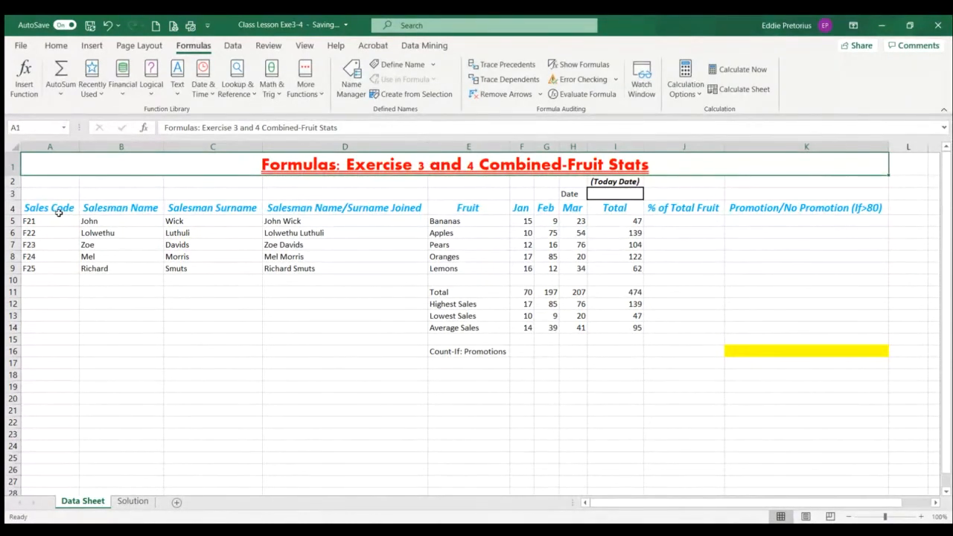
pyautogui.moveTo(58, 212); pyautogui.dragTo(234, 208)
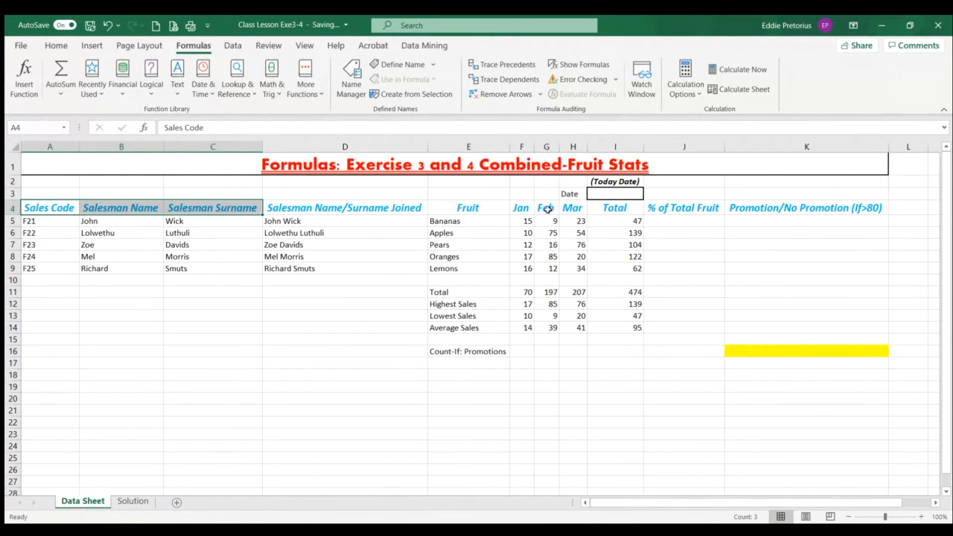
pyautogui.click(548, 209)
pyautogui.moveTo(548, 209); pyautogui.dragTo(572, 210)
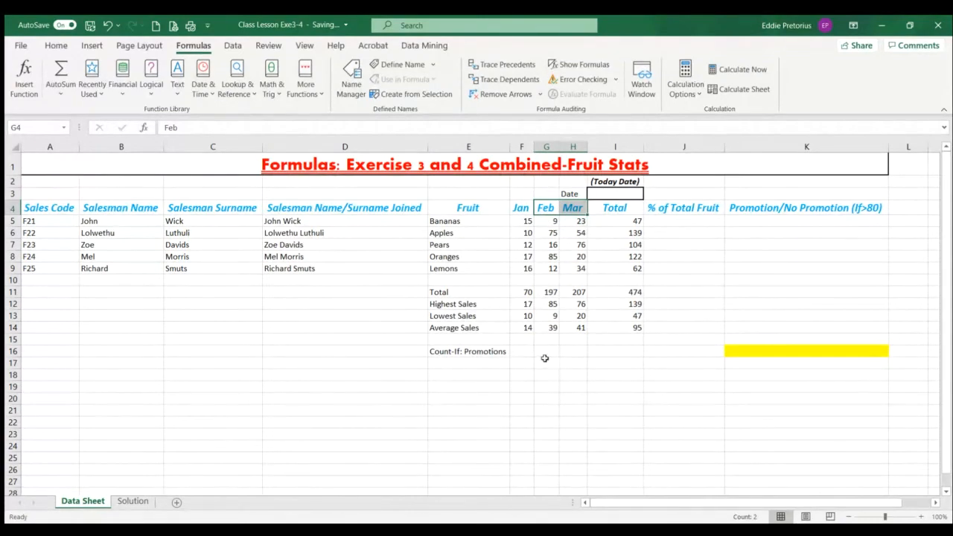
pyautogui.click(524, 293)
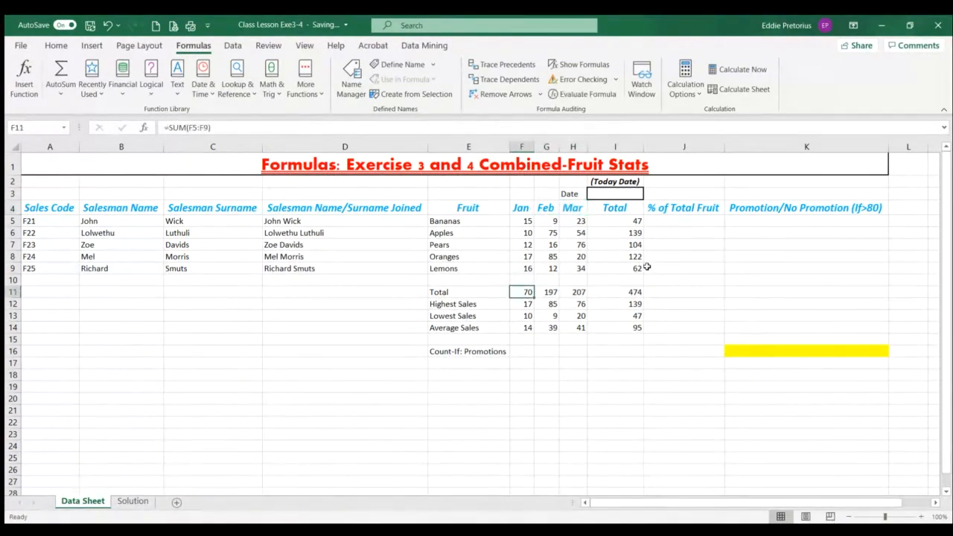
pyautogui.moveTo(636, 222); pyautogui.dragTo(634, 267)
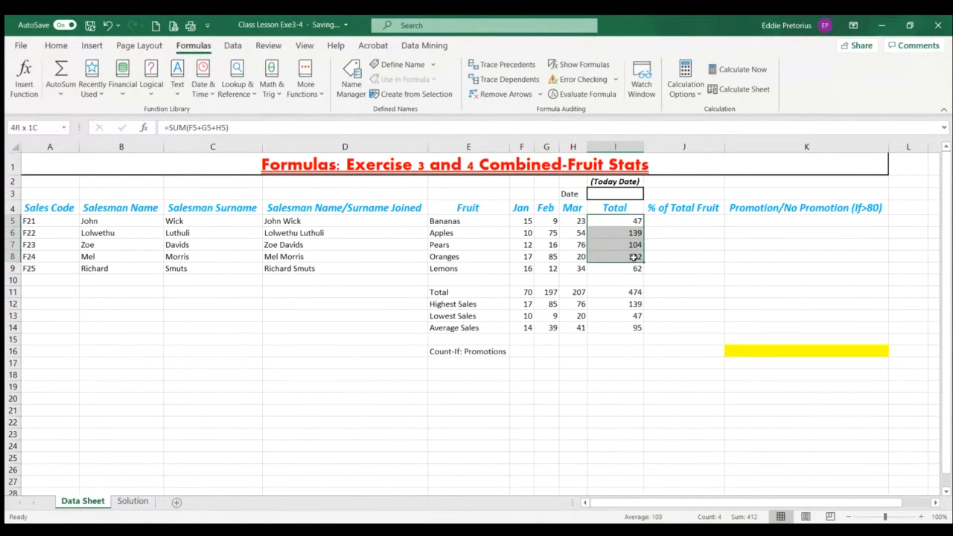
pyautogui.click(526, 303)
pyautogui.click(522, 316)
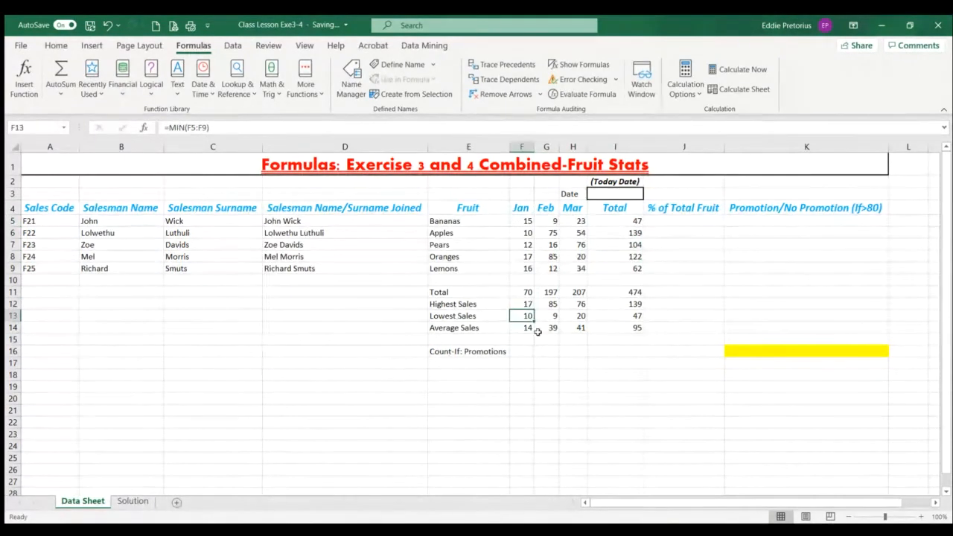
pyautogui.click(524, 327)
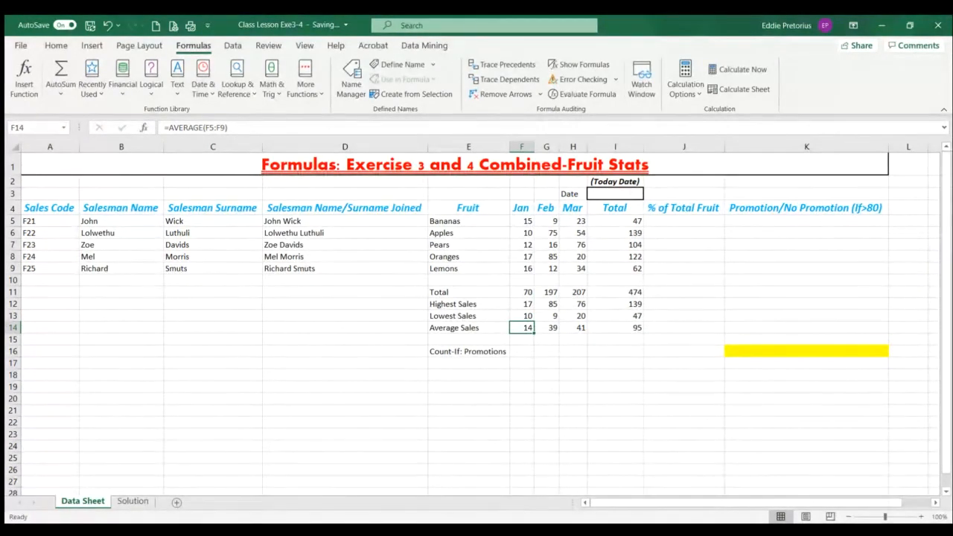
# Review row 5's sales code, salesman name and surname cells, and the joining formula in D5
pyautogui.click(42, 221)
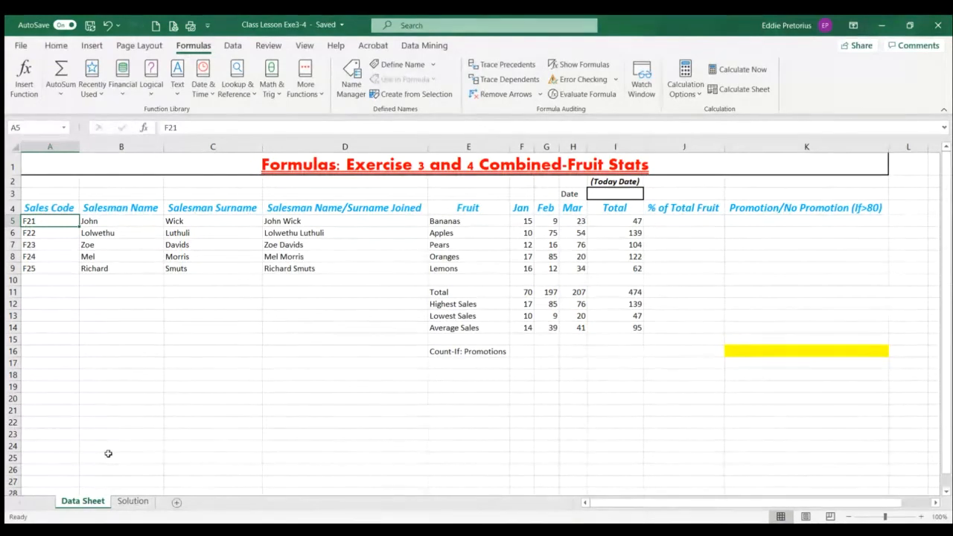
pyautogui.click(134, 221)
pyautogui.click(202, 223)
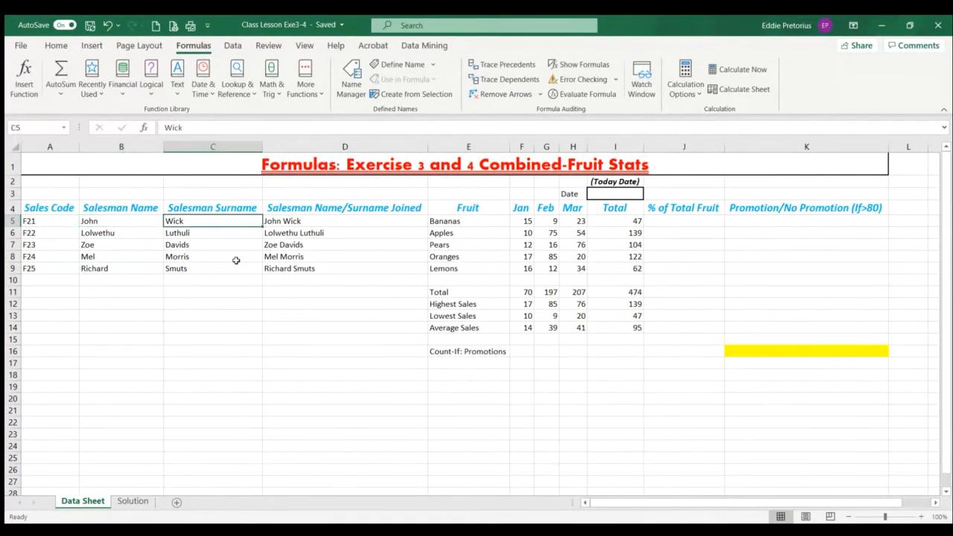
pyautogui.click(302, 222)
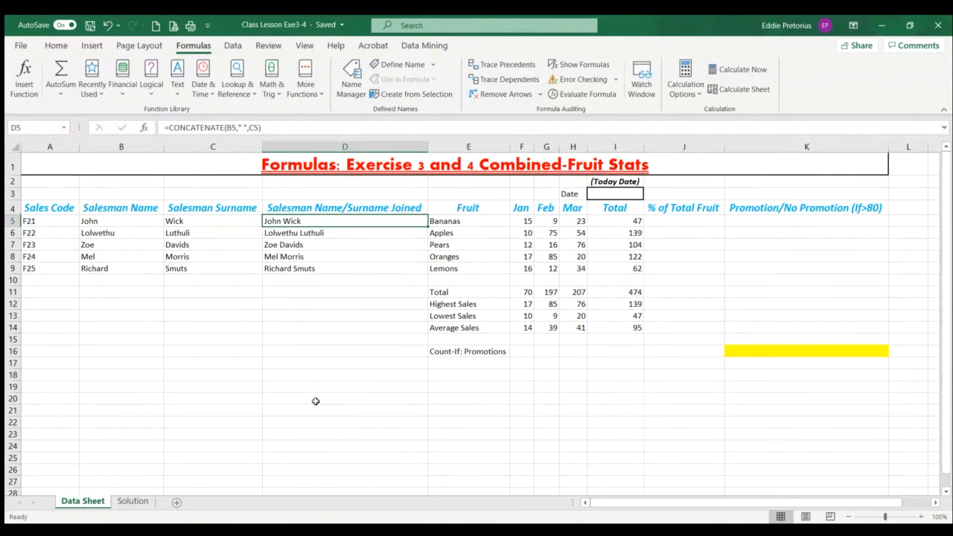
# Insert the current date in I3 with the TODAY function
pyautogui.click(599, 194)
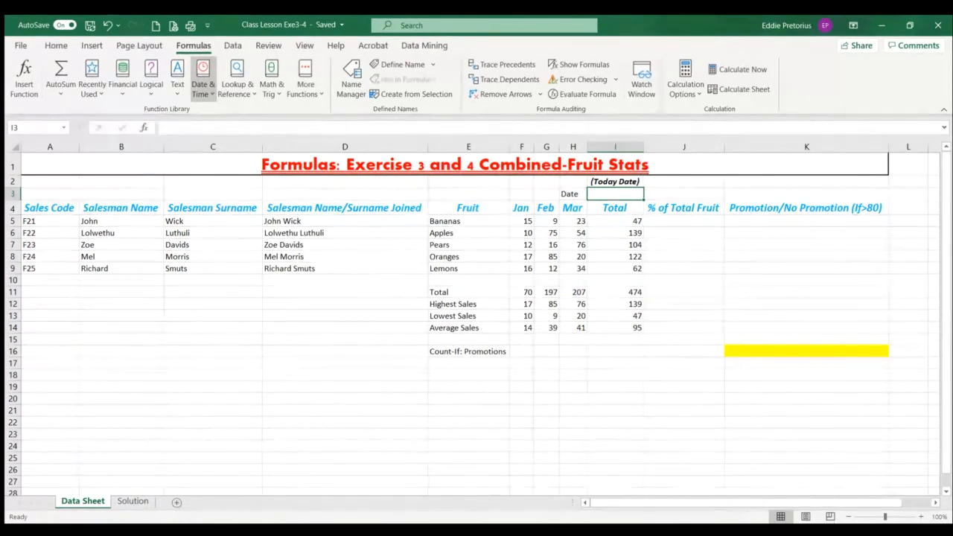
pyautogui.click(253, 402)
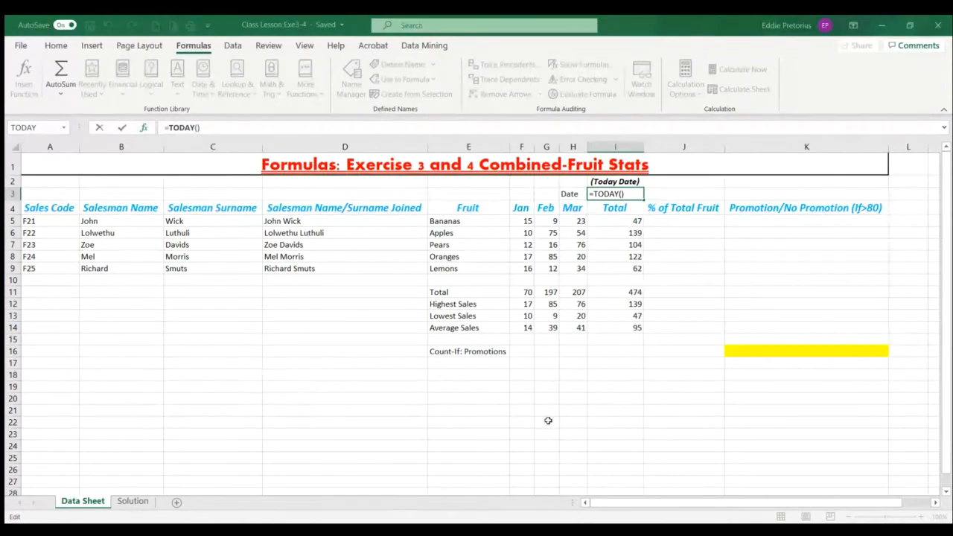
pyautogui.hotkey('ctrl', 'Return')
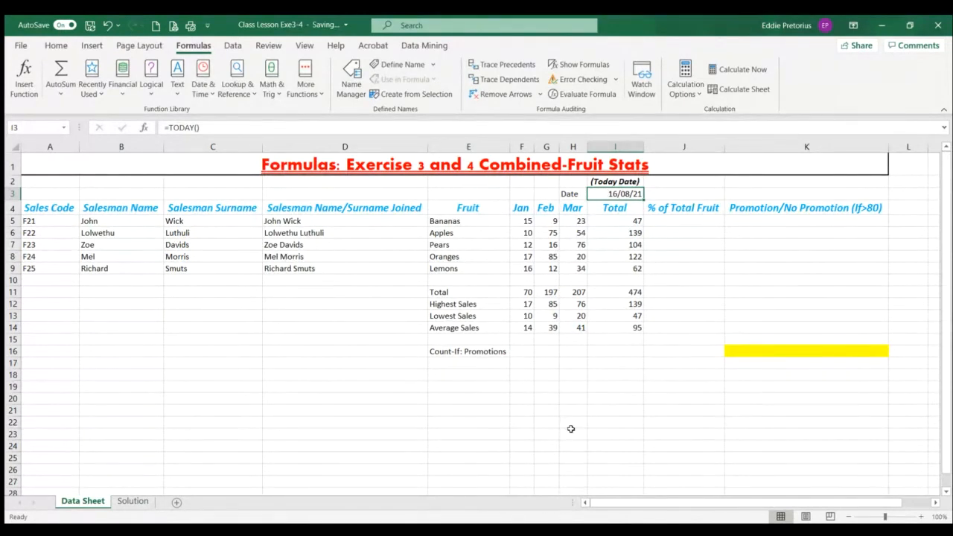
pyautogui.moveTo(570, 430); pyautogui.dragTo(572, 426)
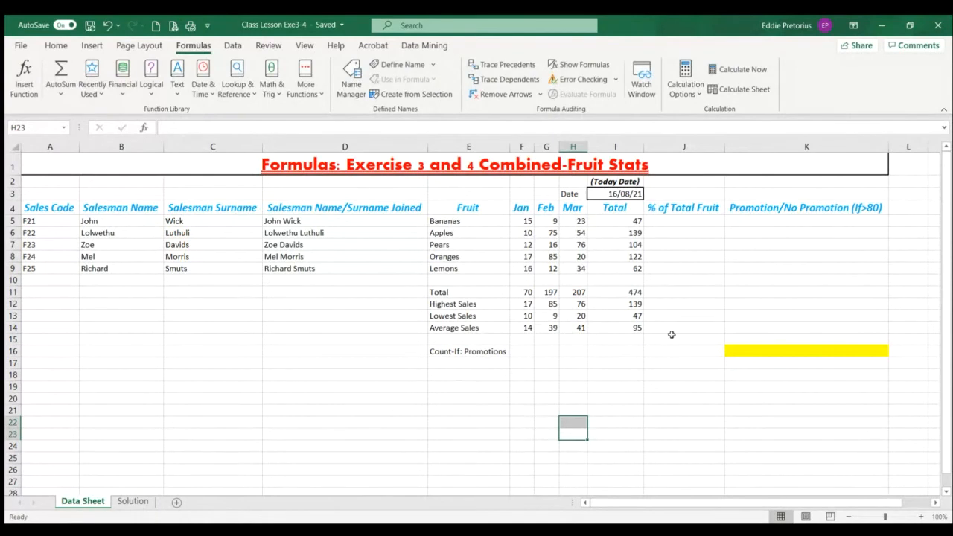
# Examine the empty % of Total Fruit cells J5:J9 and the individual fruit totals in I5:I9
pyautogui.moveTo(695, 221); pyautogui.dragTo(694, 268)
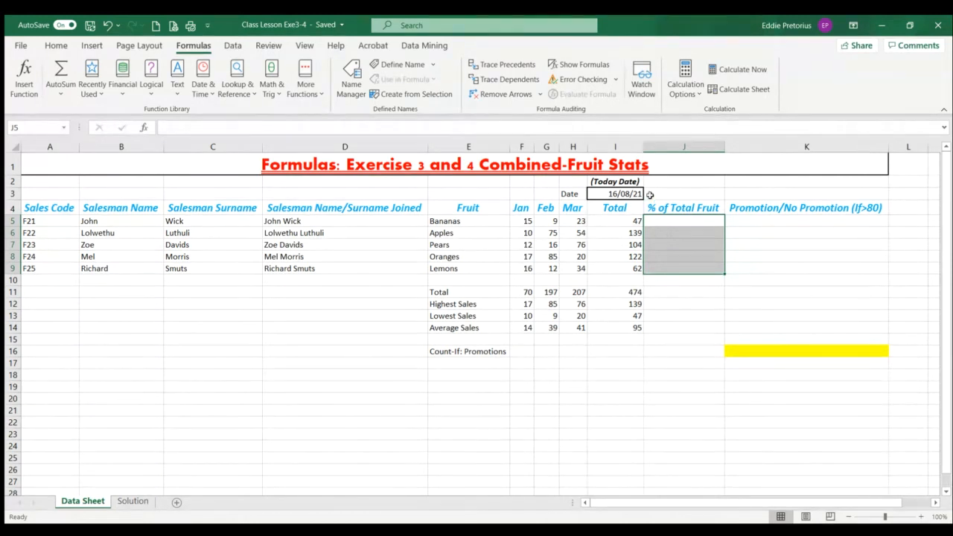
pyautogui.click(659, 219)
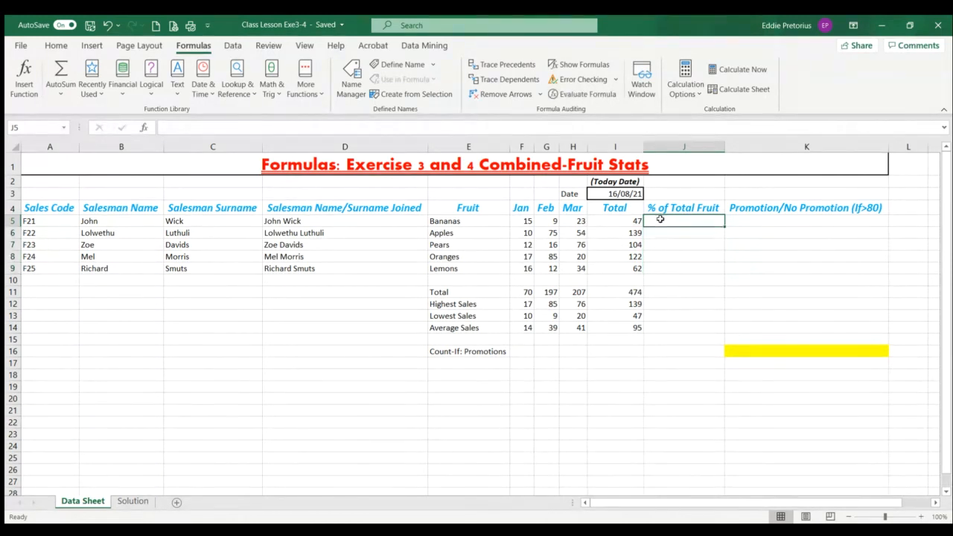
pyautogui.click(632, 217)
pyautogui.click(626, 233)
pyautogui.click(625, 246)
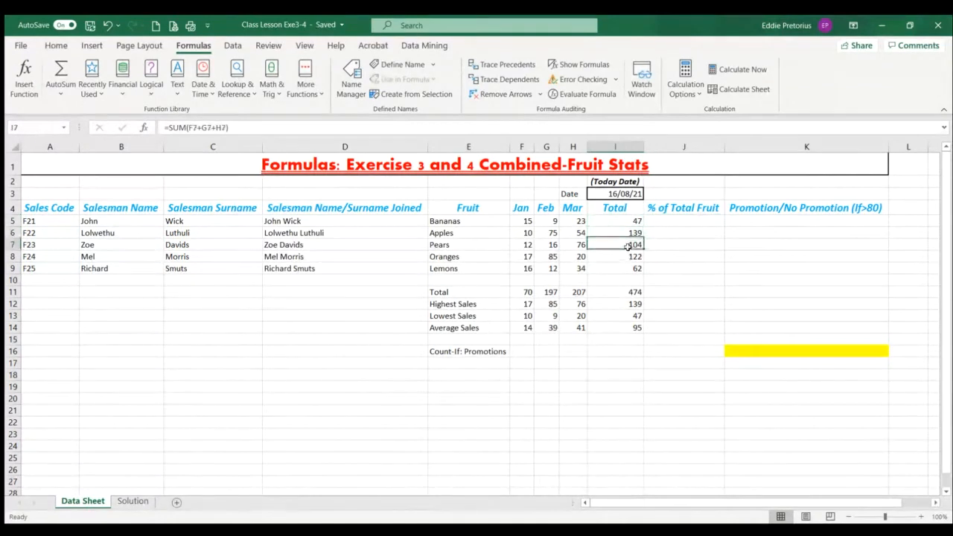
pyautogui.click(625, 257)
pyautogui.click(624, 269)
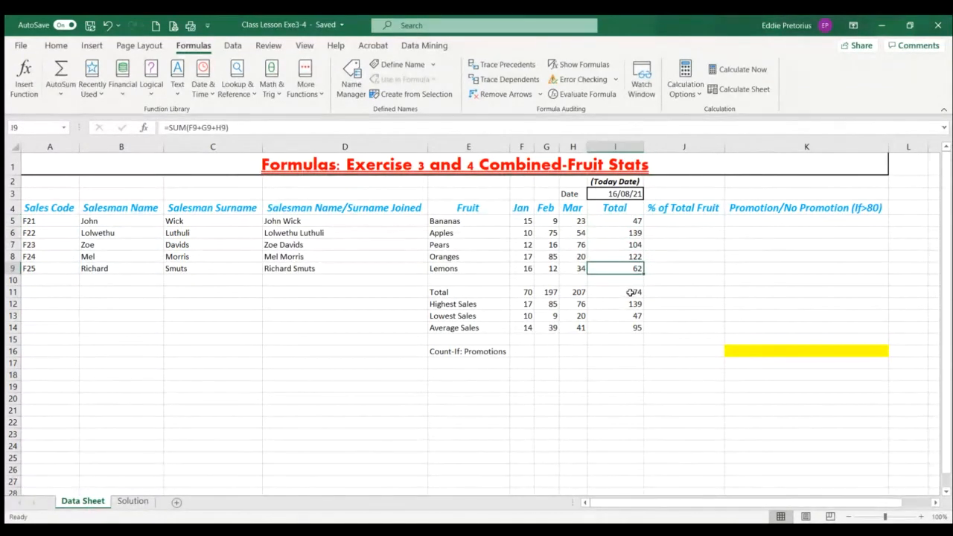
# Highlight the grand total in I11 with a yellow fill
pyautogui.click(629, 292)
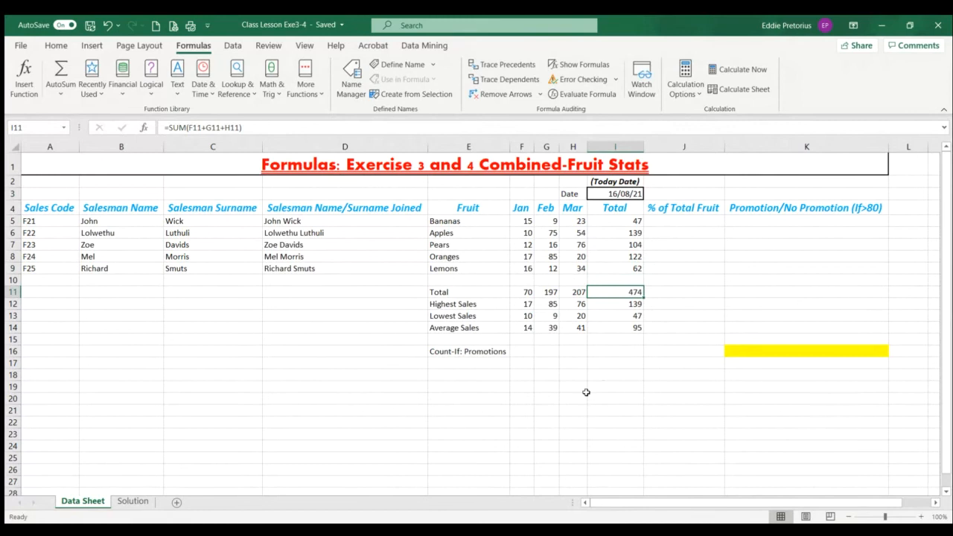
pyautogui.click(56, 45)
pyautogui.click(157, 88)
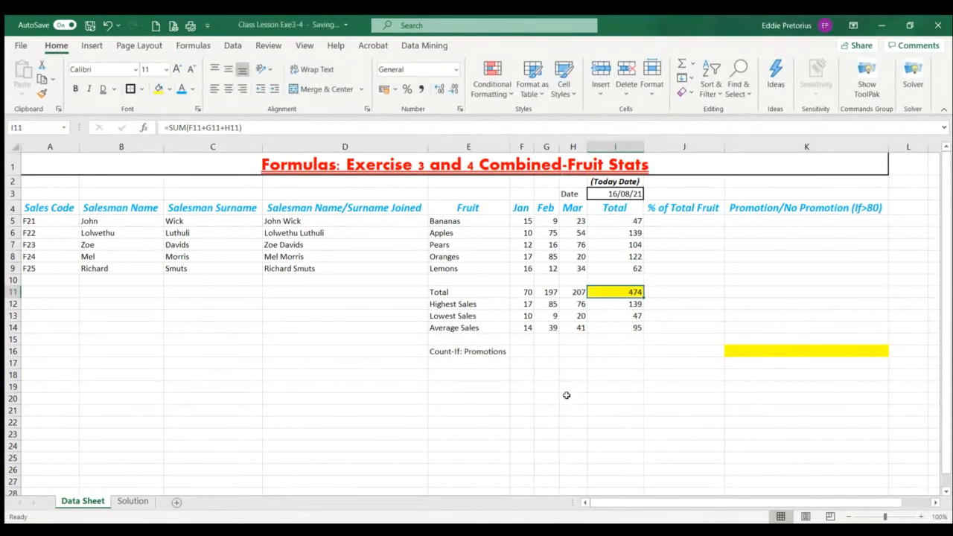
# Compare the fruit totals in I5:I9 with the grand total and format J5:J11 as percentages
pyautogui.moveTo(634, 221); pyautogui.dragTo(630, 268)
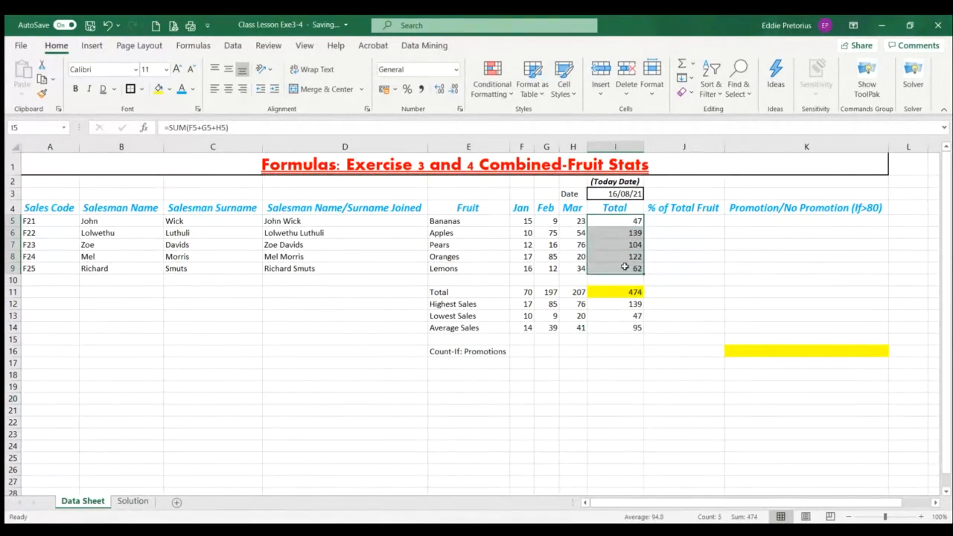
pyautogui.click(672, 255)
pyautogui.click(630, 223)
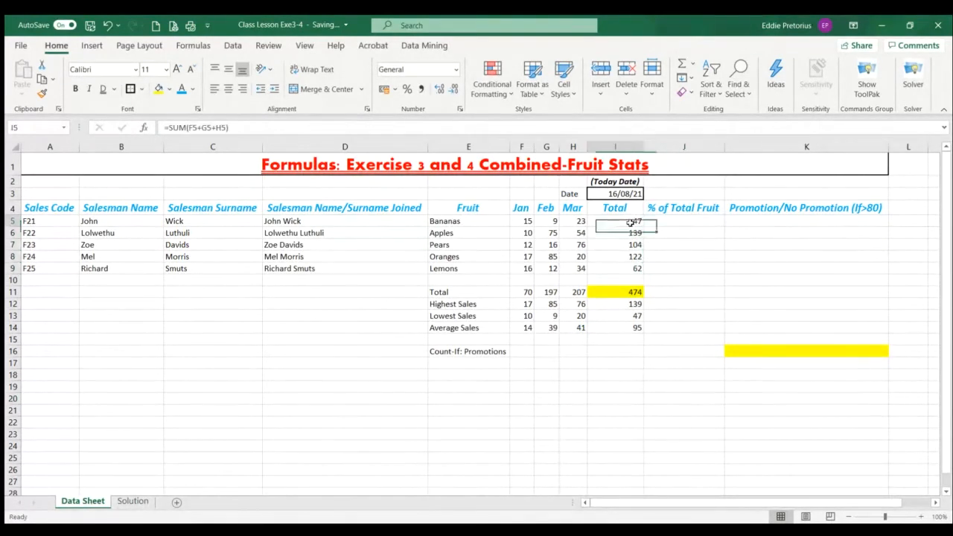
pyautogui.click(616, 294)
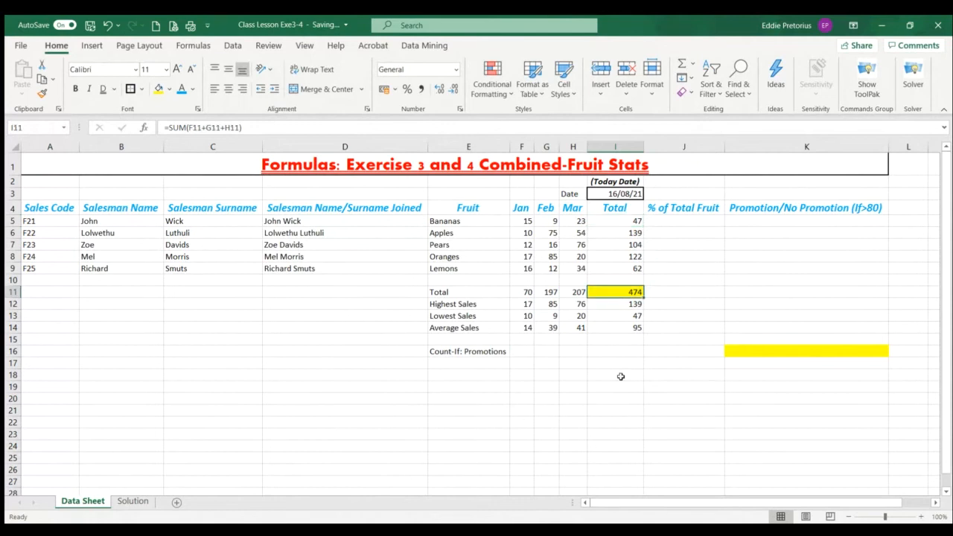
pyautogui.click(670, 219)
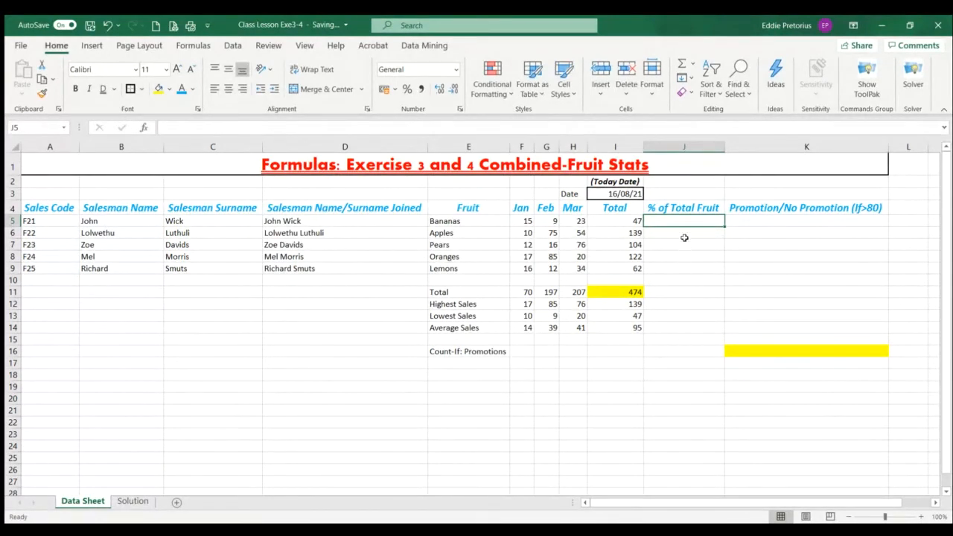
pyautogui.moveTo(683, 220); pyautogui.dragTo(684, 295)
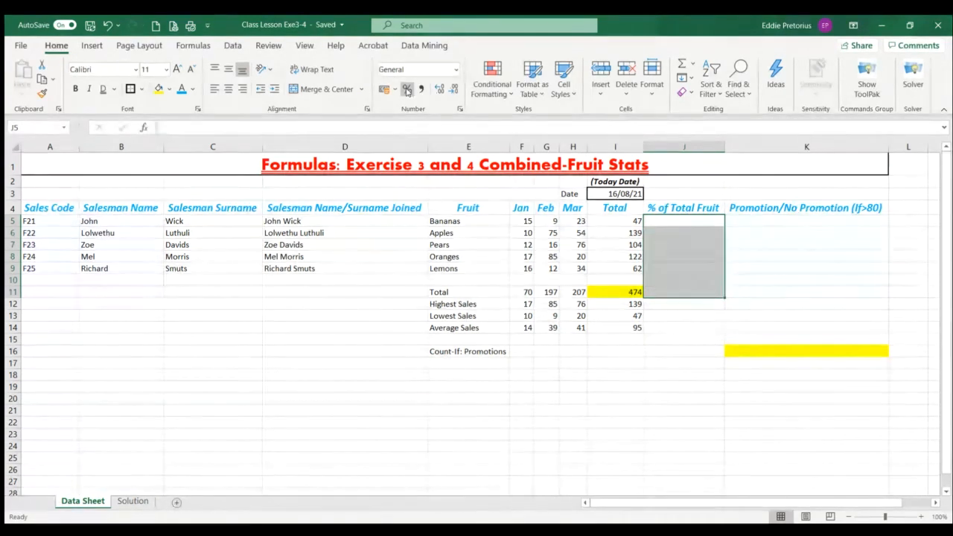
pyautogui.click(406, 89)
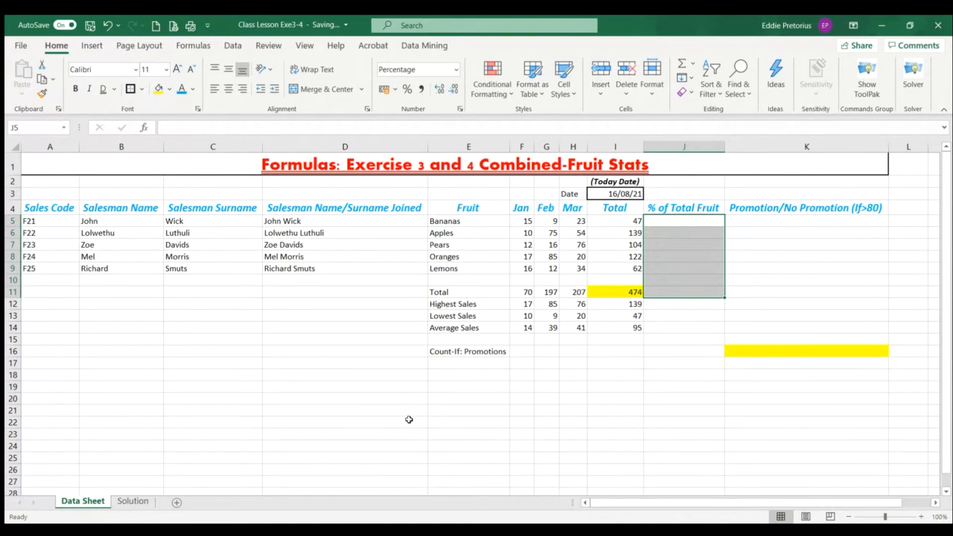
pyautogui.click(678, 223)
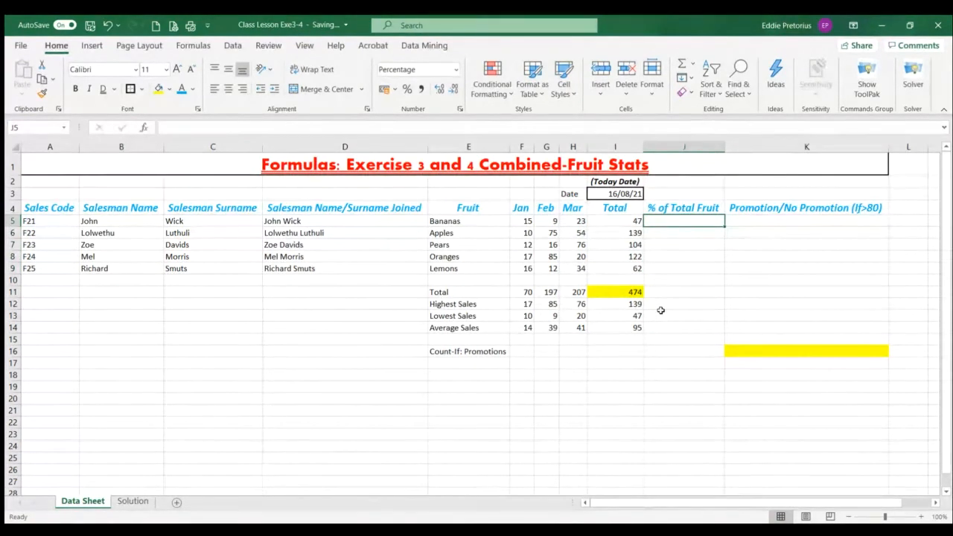
pyautogui.click(179, 46)
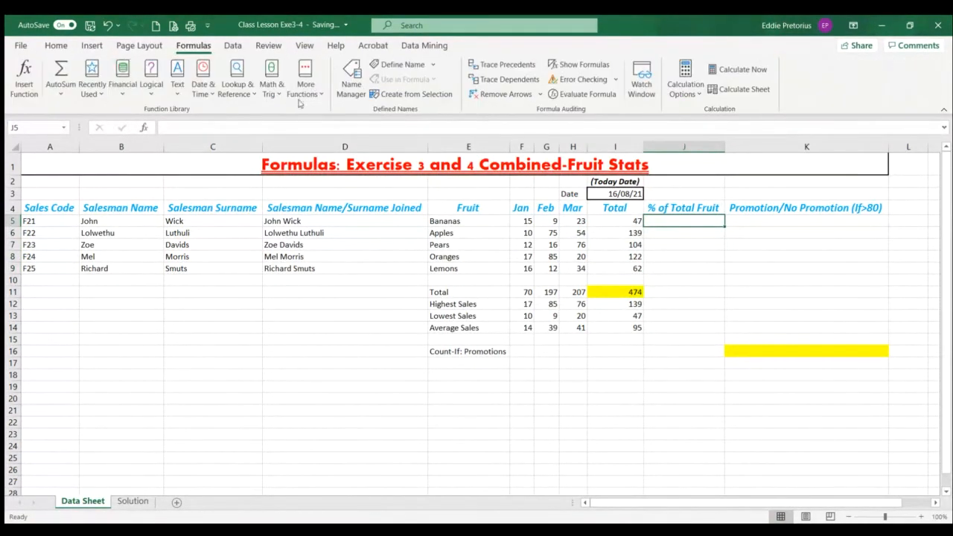
pyautogui.click(57, 45)
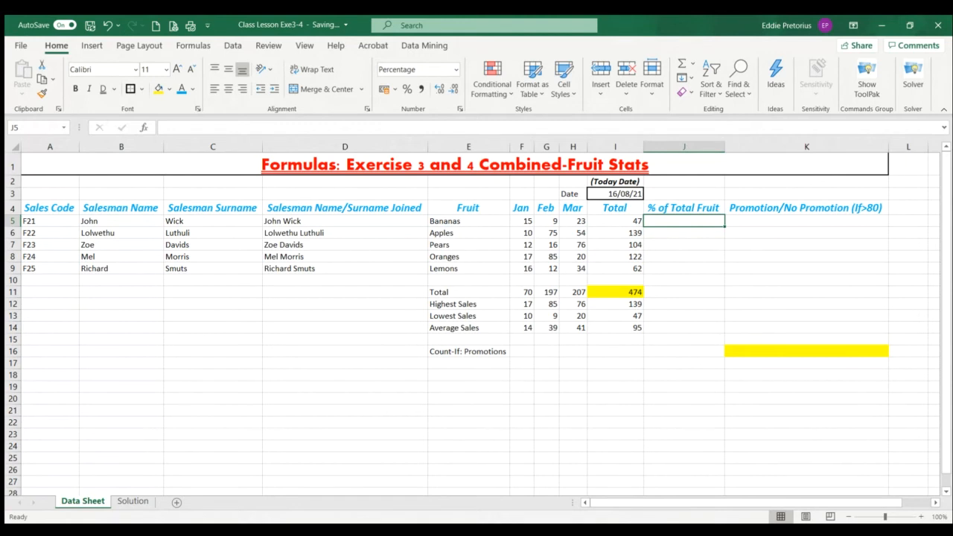
# Enter the absolute reference symbols $$ as a note in D21
pyautogui.click(348, 409)
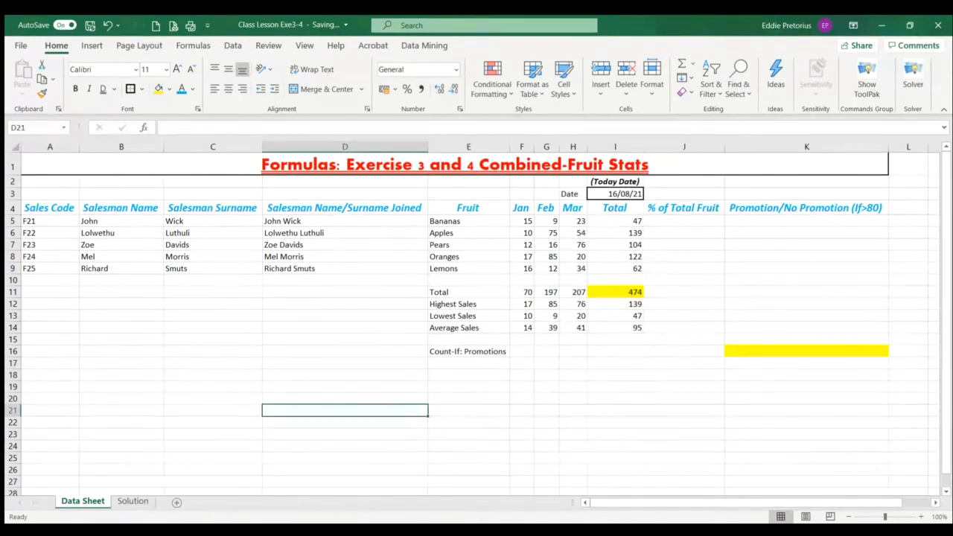
pyautogui.write('$$')
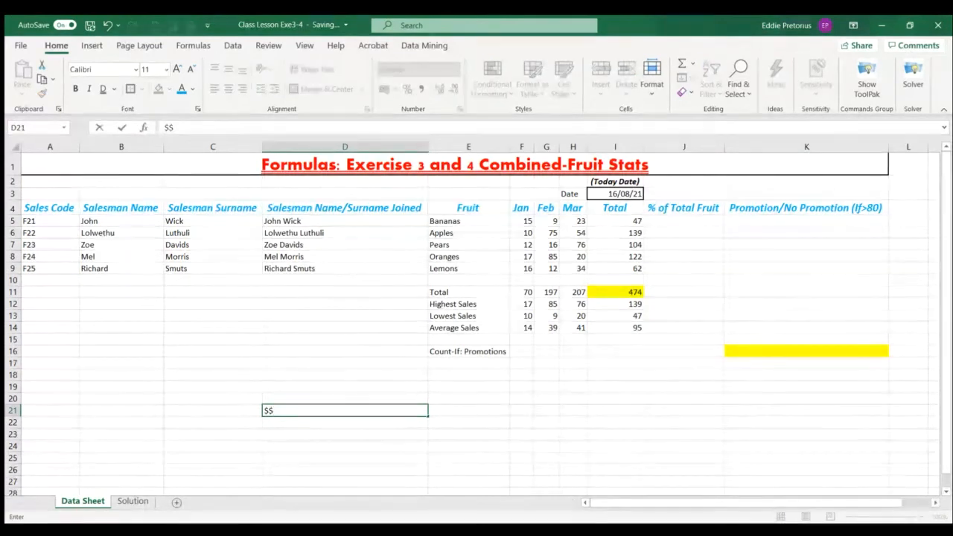
pyautogui.click(297, 452)
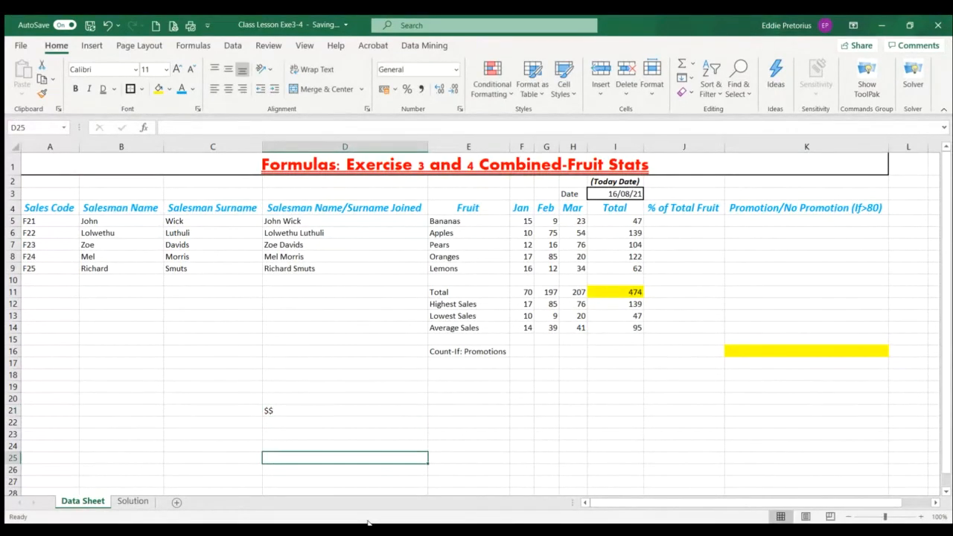
pyautogui.click(270, 408)
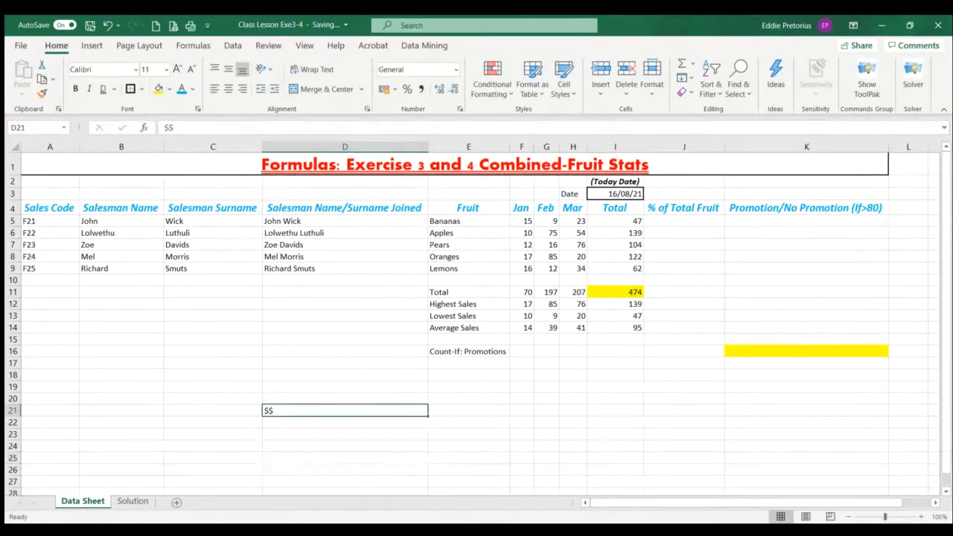
# Try calculating the Bananas percentage in J5 with =I5/I11 and fill the formula down to J9
pyautogui.click(684, 221)
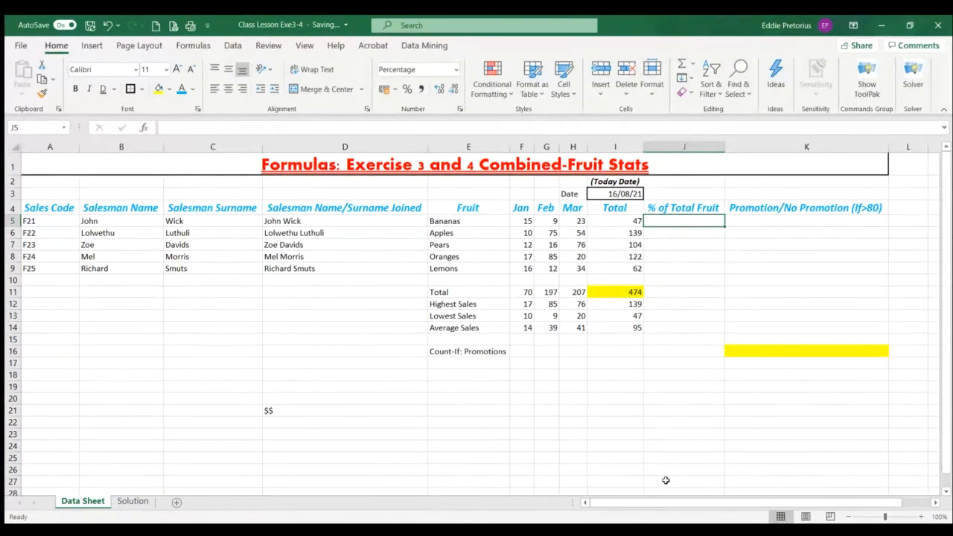
pyautogui.write('=')
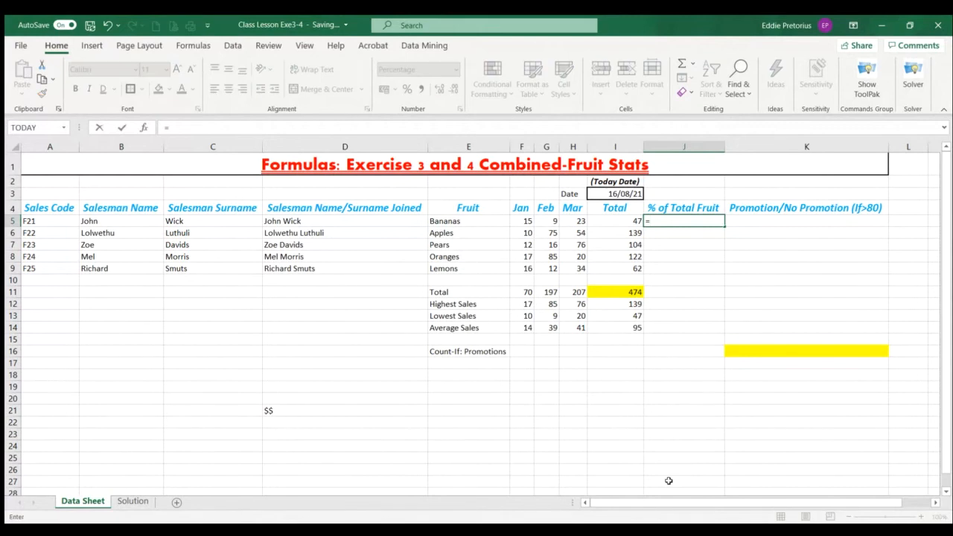
pyautogui.click(625, 225)
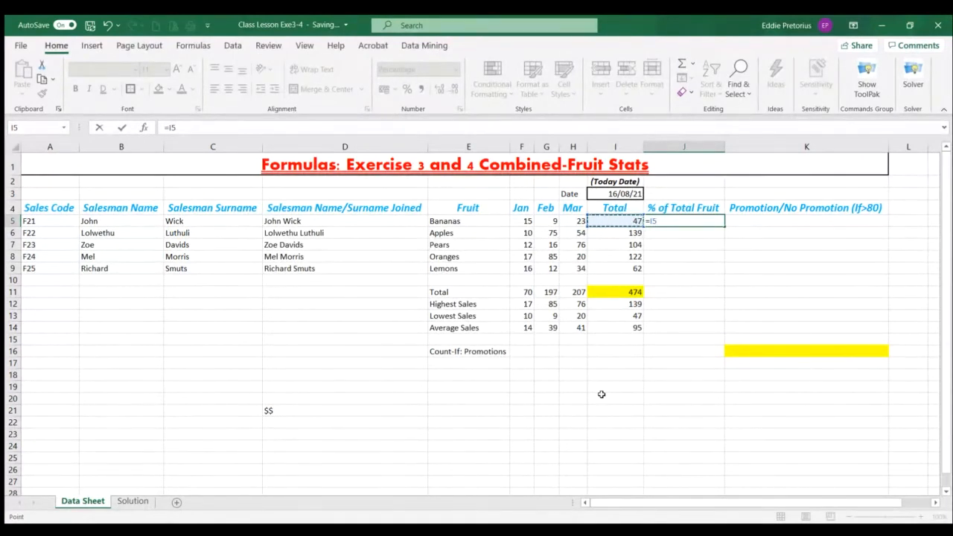
pyautogui.write('/')
pyautogui.click(629, 296)
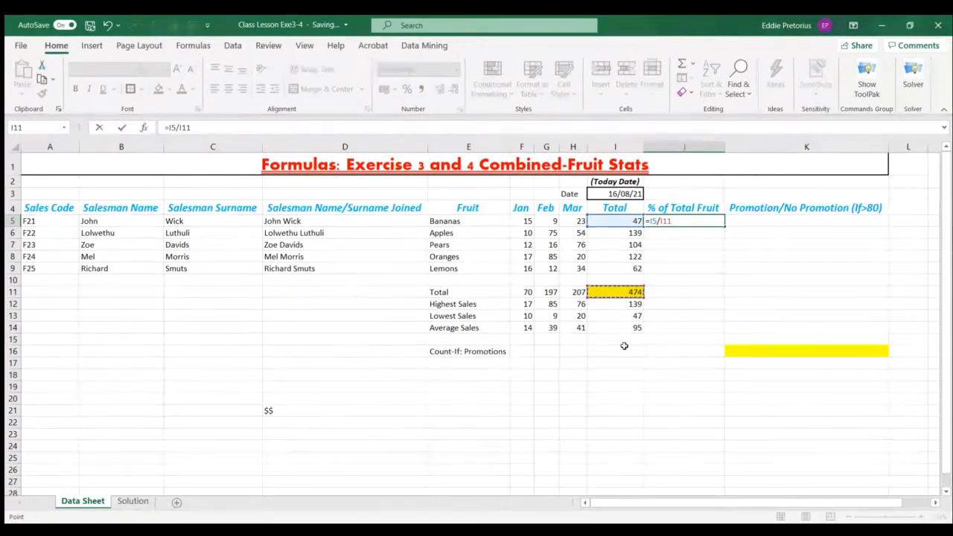
pyautogui.press('Return')
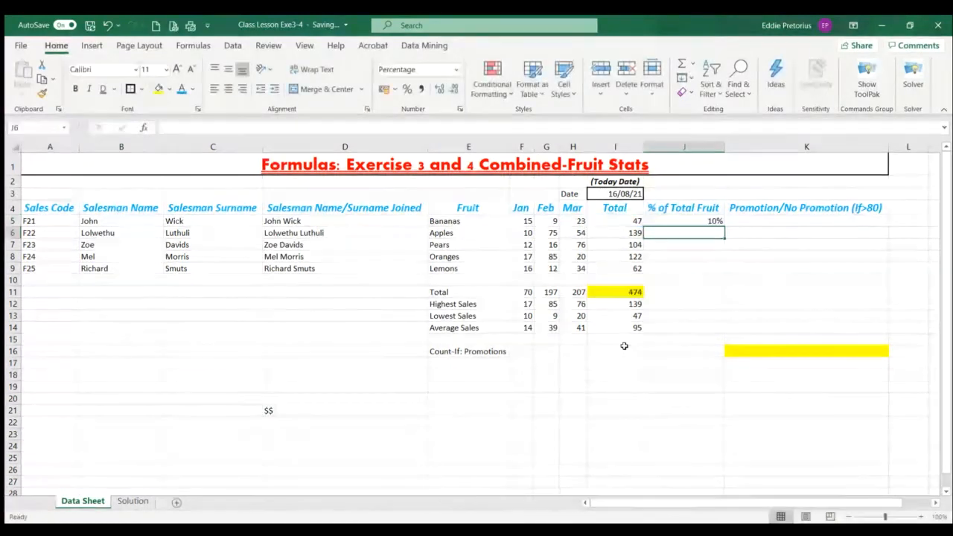
pyautogui.click(713, 221)
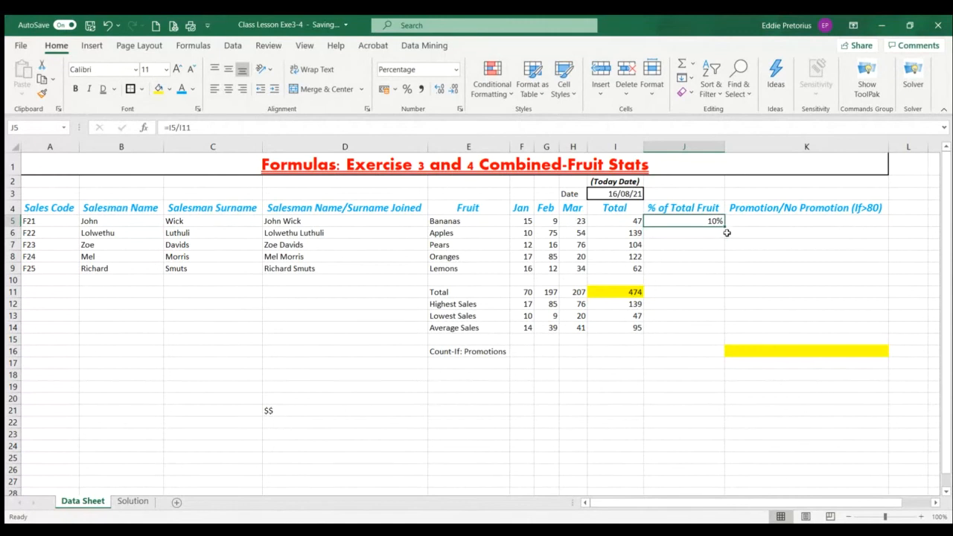
pyautogui.moveTo(724, 227); pyautogui.dragTo(728, 280)
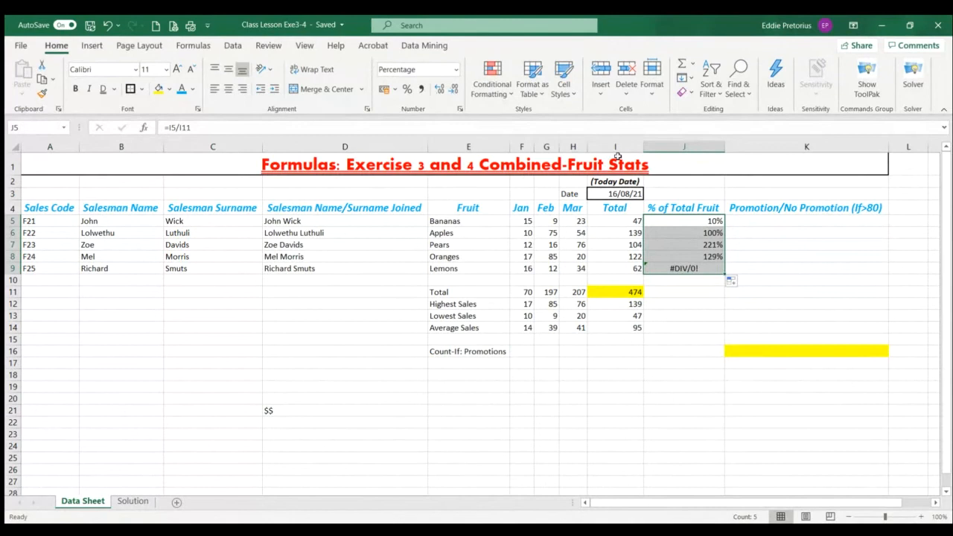
# Inspect the formula in J5 and clear all percentage formulas from J5:J9
pyautogui.click(168, 128)
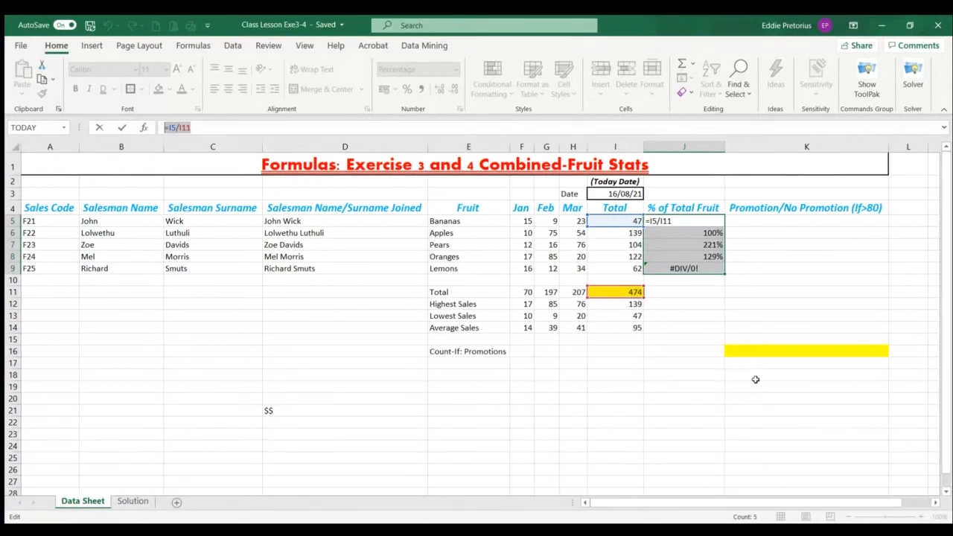
pyautogui.click(702, 236)
pyautogui.moveTo(702, 235); pyautogui.dragTo(684, 268)
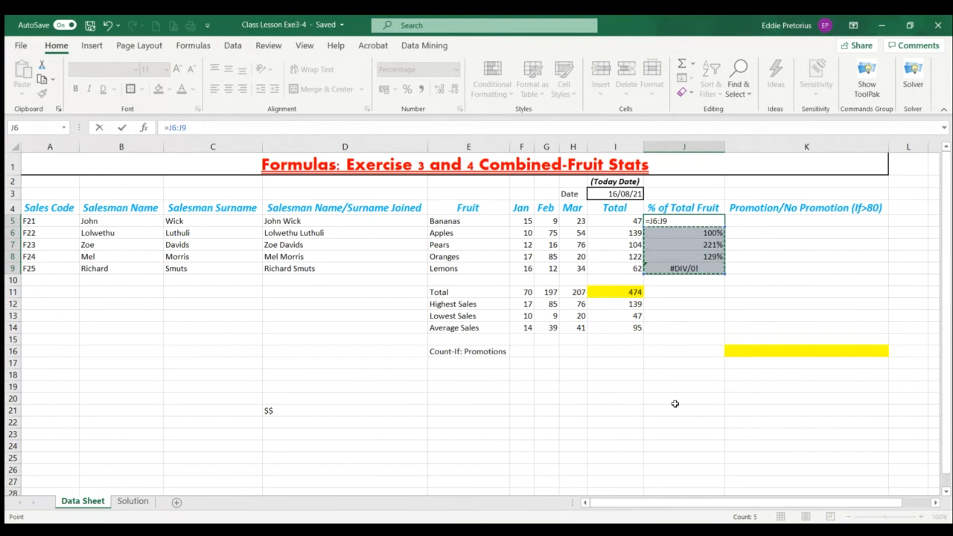
pyautogui.press('Delete')
pyautogui.click(696, 365)
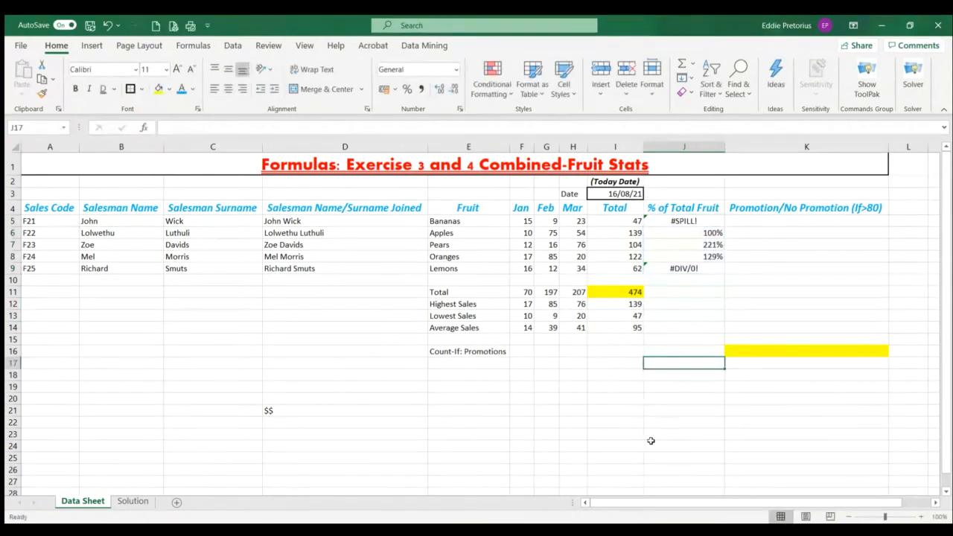
pyautogui.moveTo(699, 222); pyautogui.dragTo(698, 269)
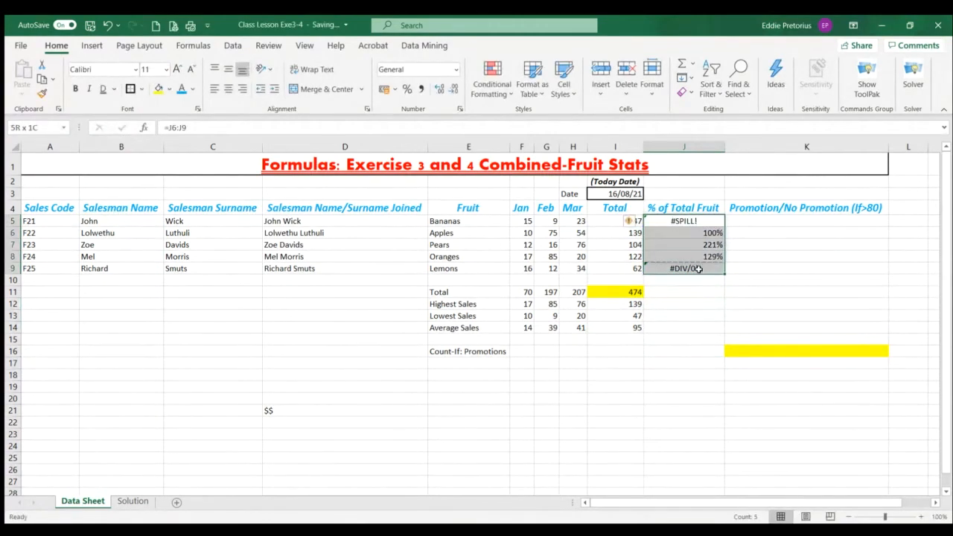
pyautogui.press('Delete')
pyautogui.click(683, 406)
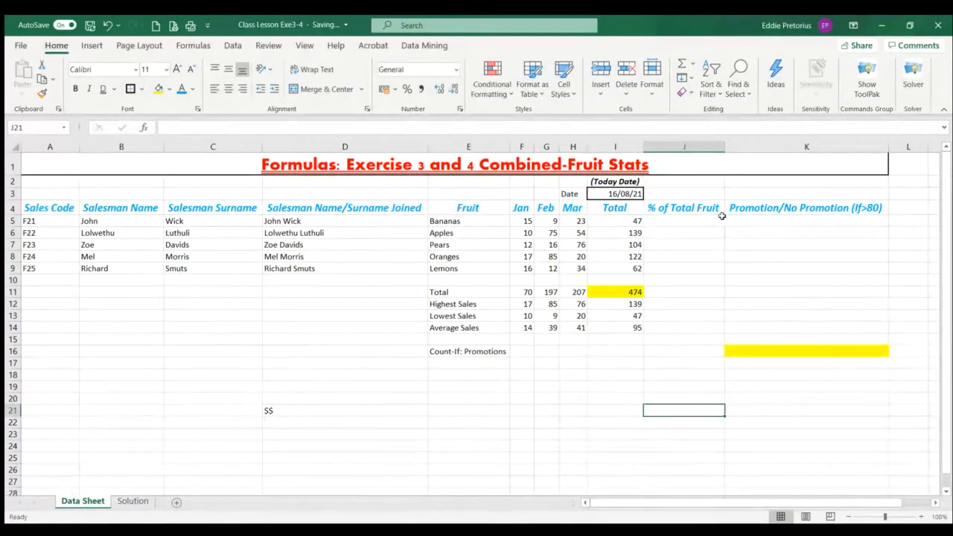
# Calculate the Bananas percentage of total fruit in J5 with =I5/$I$11, using an absolute reference to the grand total
pyautogui.click(697, 220)
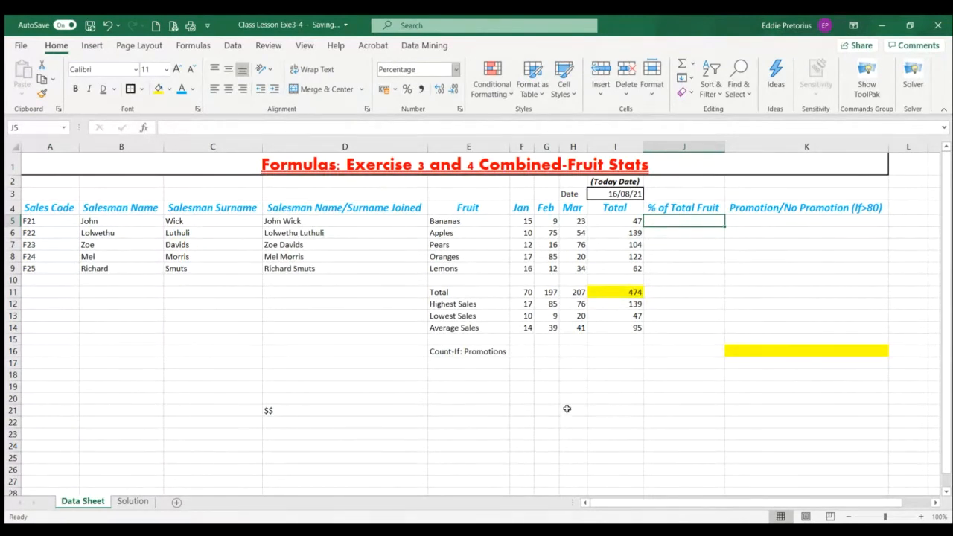
pyautogui.write('=')
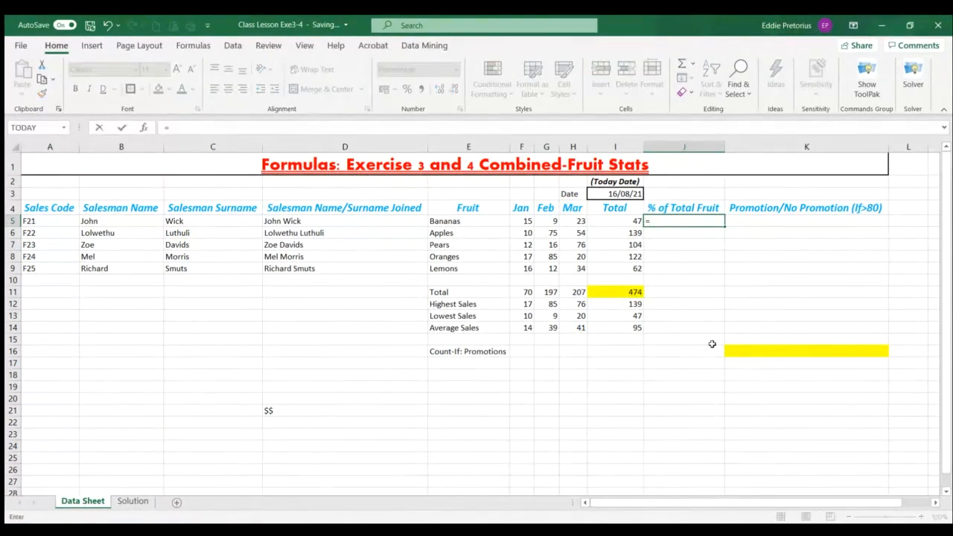
pyautogui.click(630, 223)
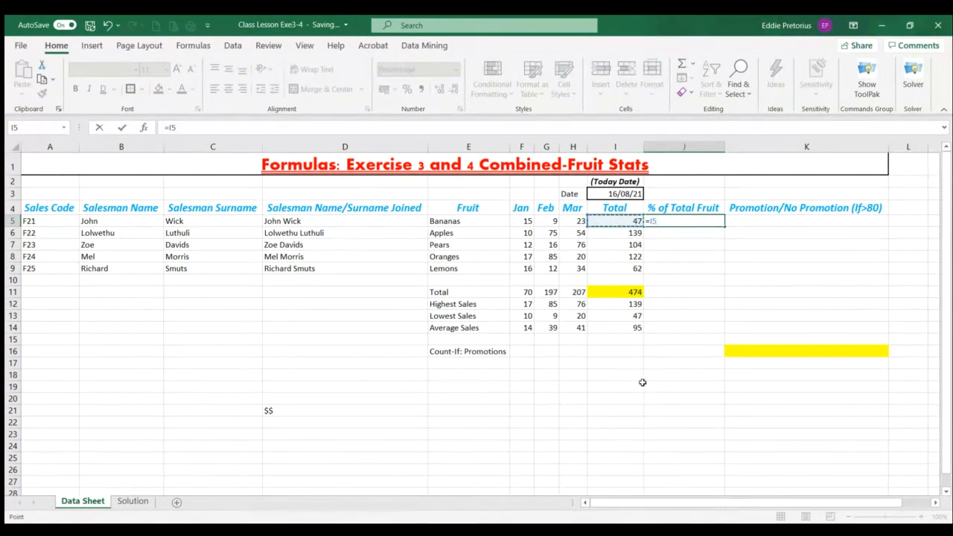
pyautogui.write('/')
pyautogui.click(629, 292)
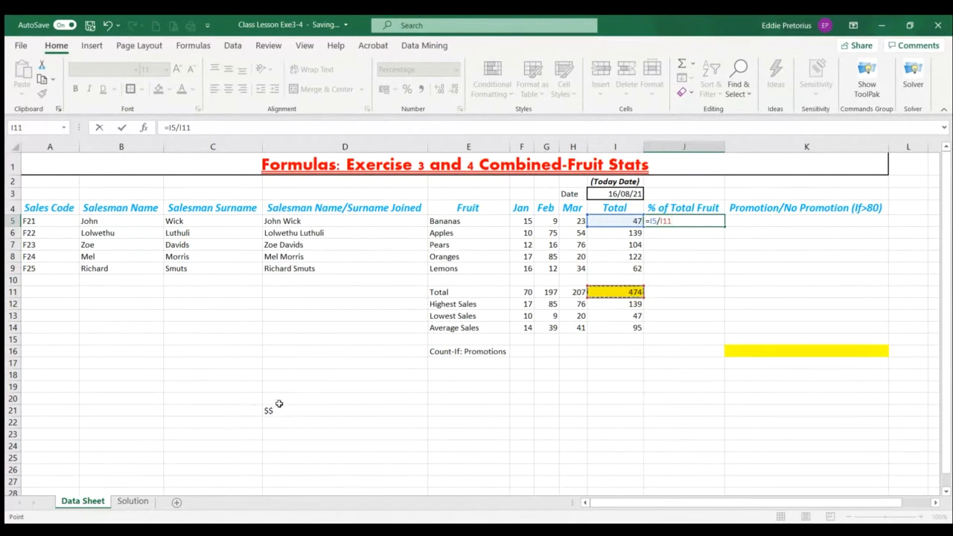
pyautogui.press('F4')
pyautogui.press('Return')
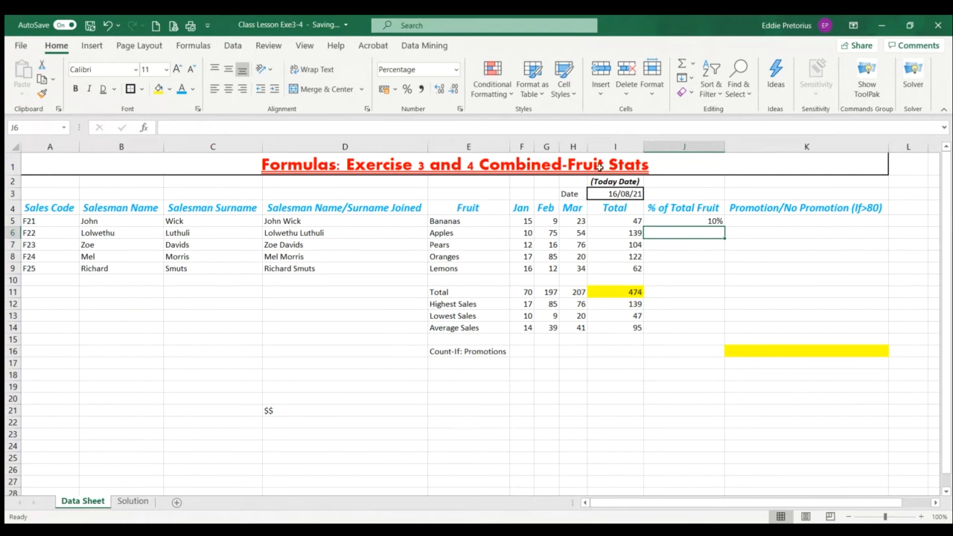
# Fill the J5 percentage formula down to J10, check the blank row 10 and clear the surplus formula in J10
pyautogui.click(693, 221)
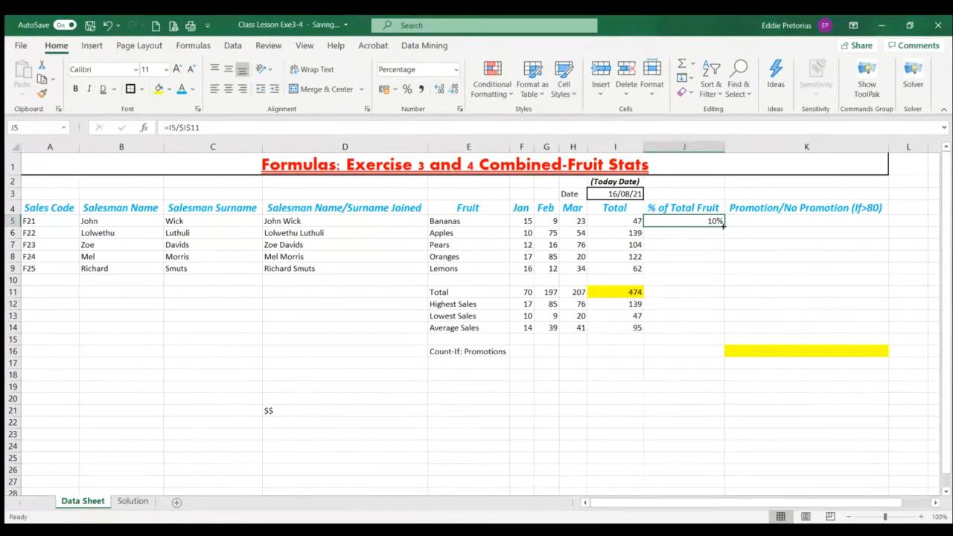
pyautogui.moveTo(724, 226); pyautogui.dragTo(721, 282)
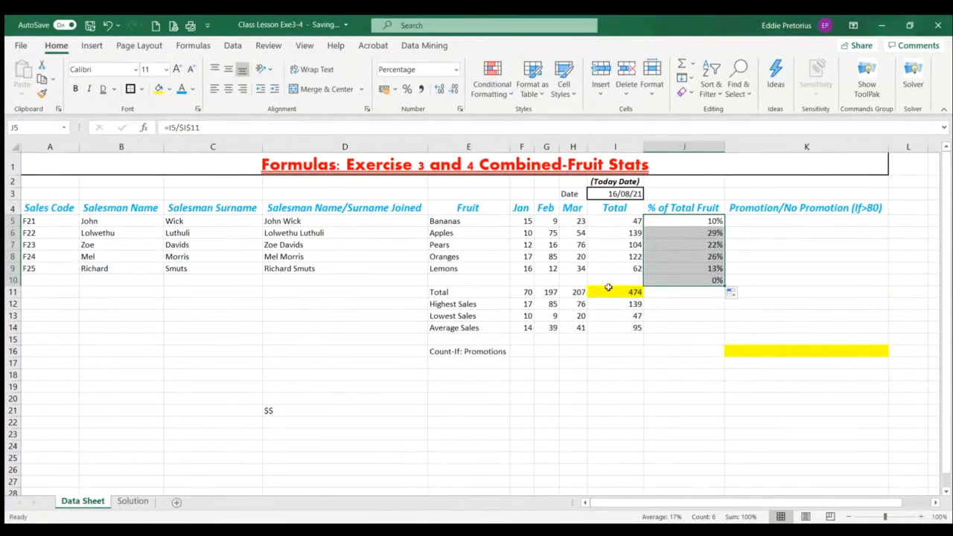
pyautogui.moveTo(523, 282); pyautogui.dragTo(609, 279)
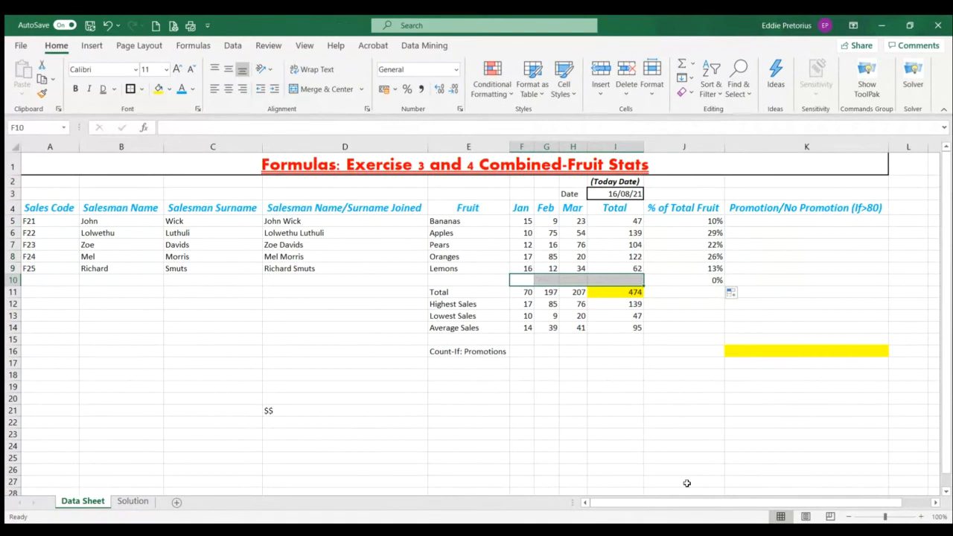
pyautogui.click(692, 282)
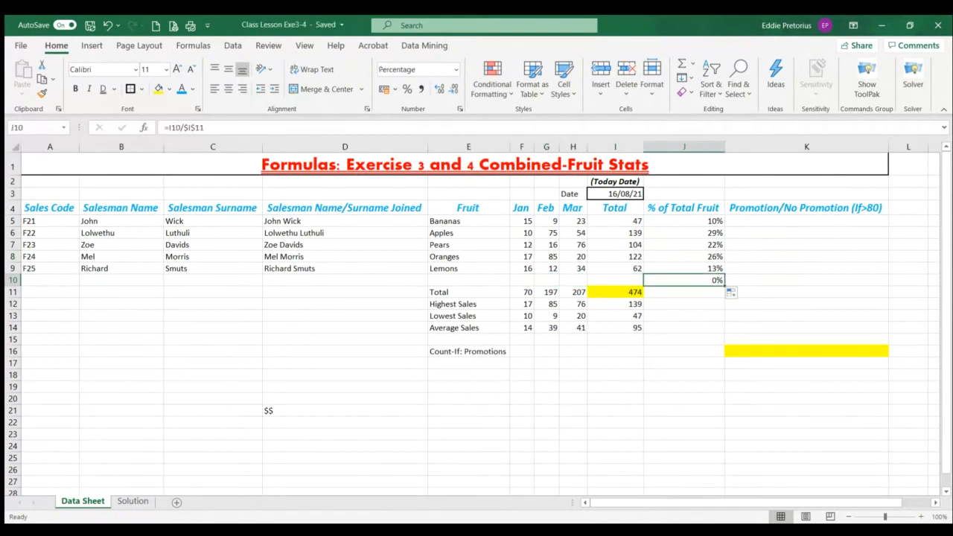
pyautogui.press('Delete')
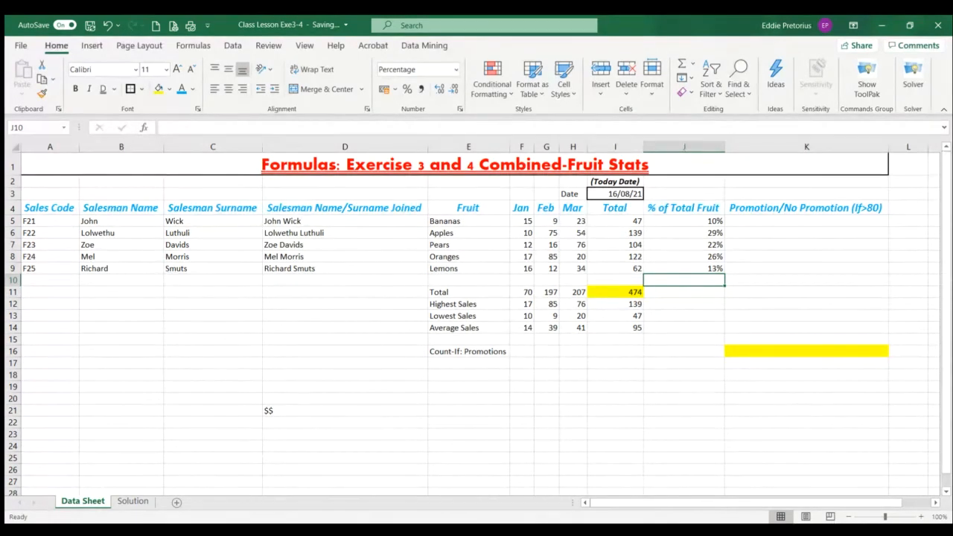
# Try filling the J5 percentage formula down to the Total row in J11, and clear the blank row's cell J10
pyautogui.click(705, 221)
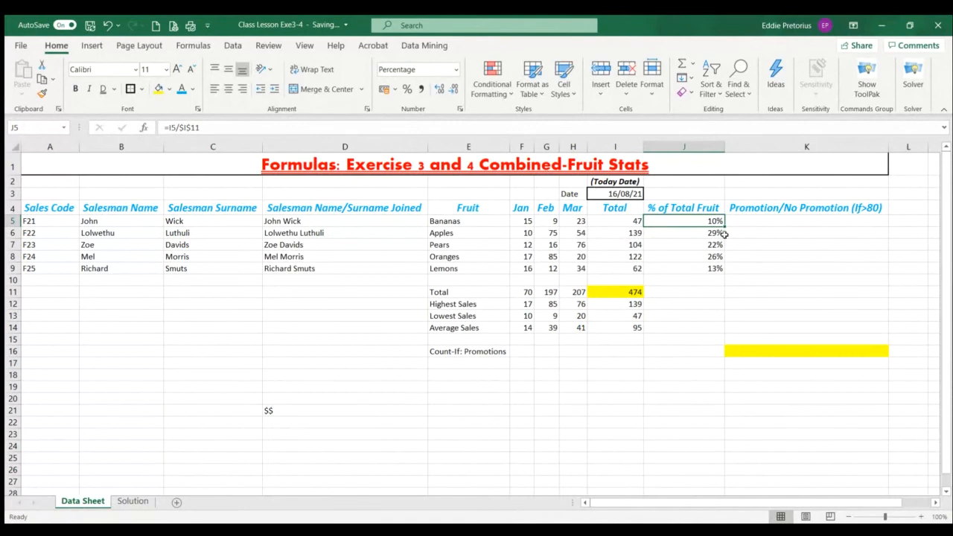
pyautogui.moveTo(723, 226); pyautogui.dragTo(715, 301)
pyautogui.click(700, 281)
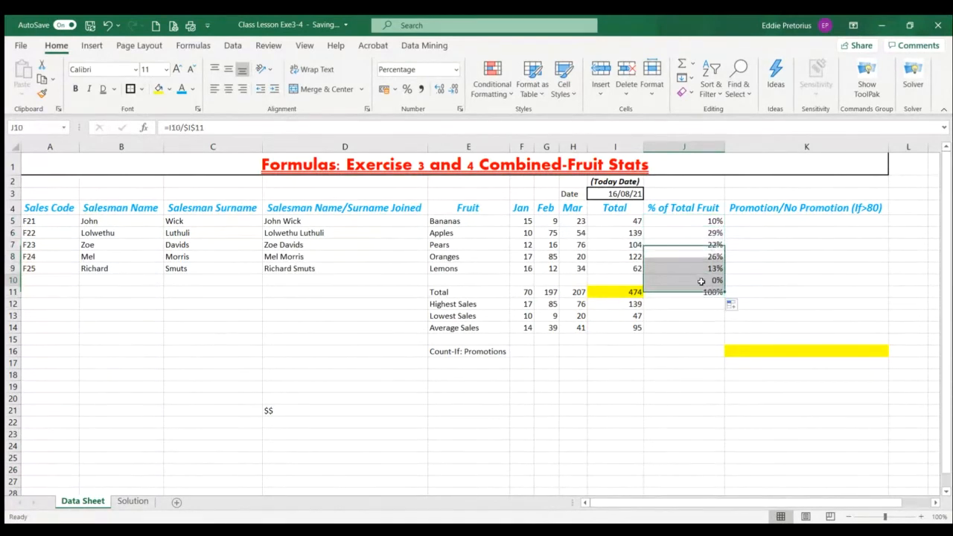
pyautogui.press('Delete')
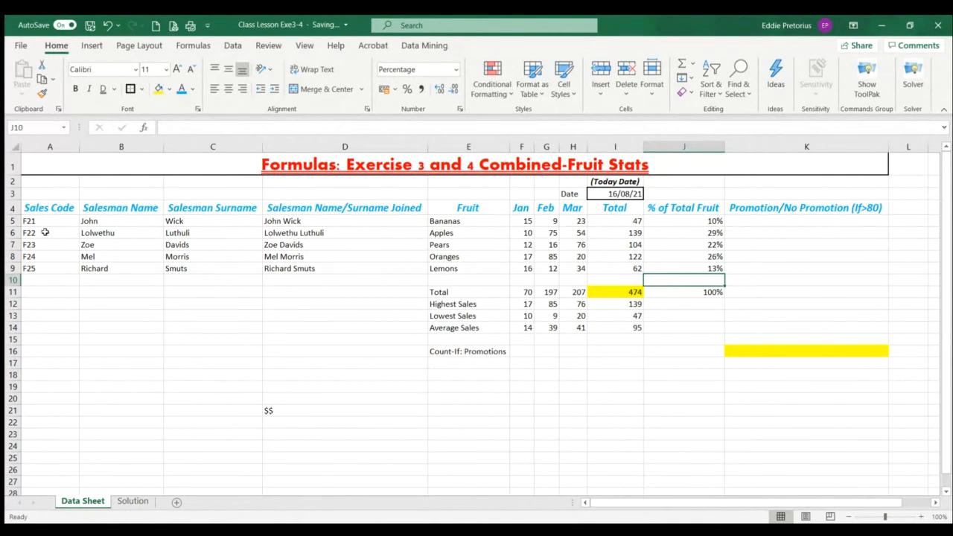
# Inspect the absolute reference in the formulas of J6, J8, J5 and J11, and clear the Total row's percentage in J11
pyautogui.click(691, 233)
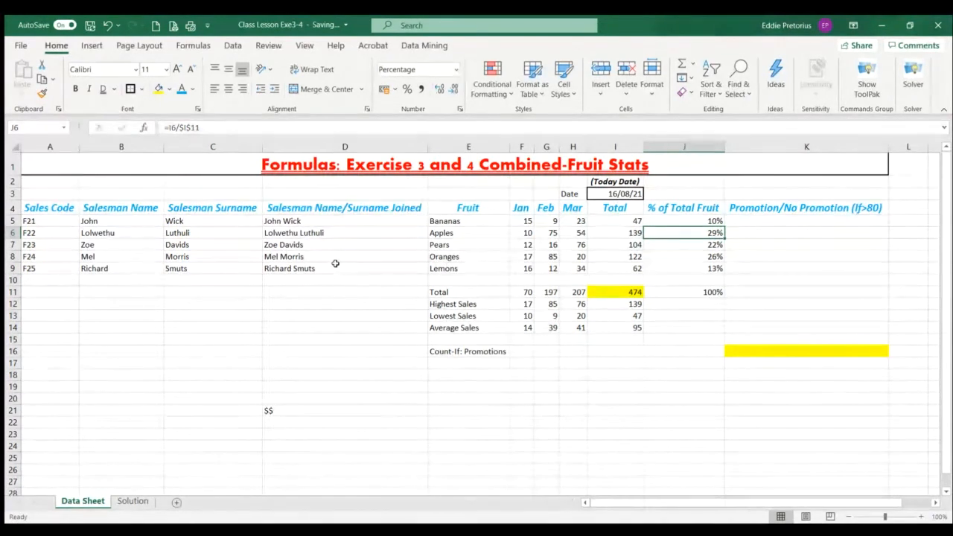
pyautogui.click(712, 254)
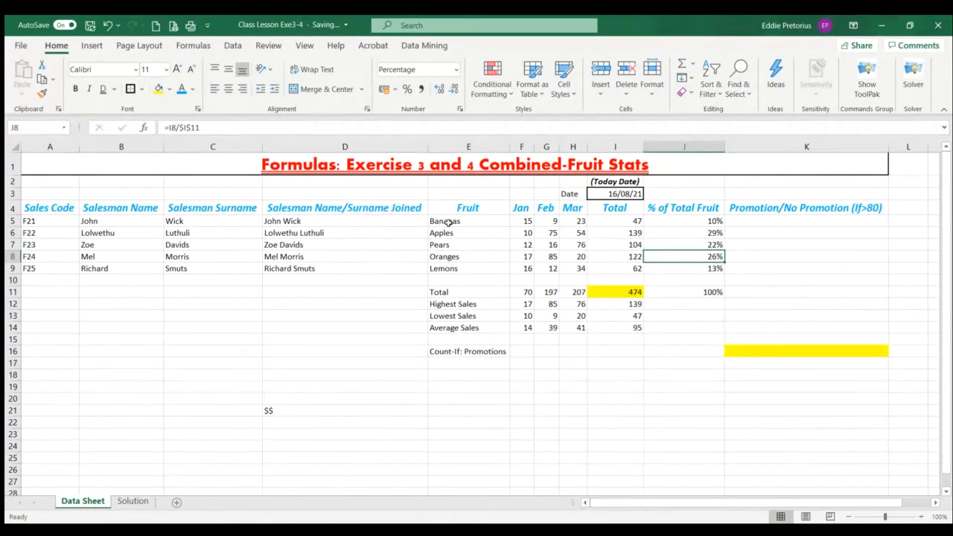
pyautogui.click(705, 222)
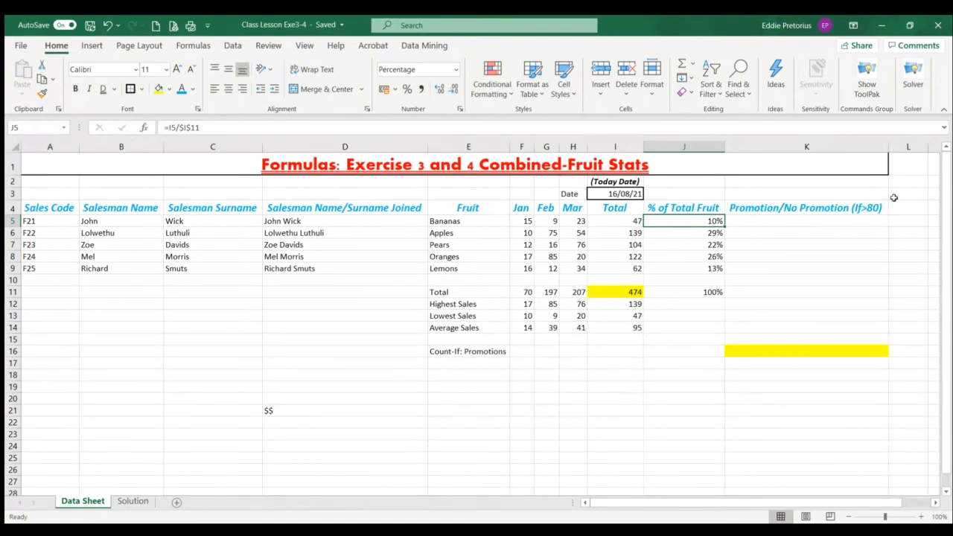
pyautogui.click(703, 293)
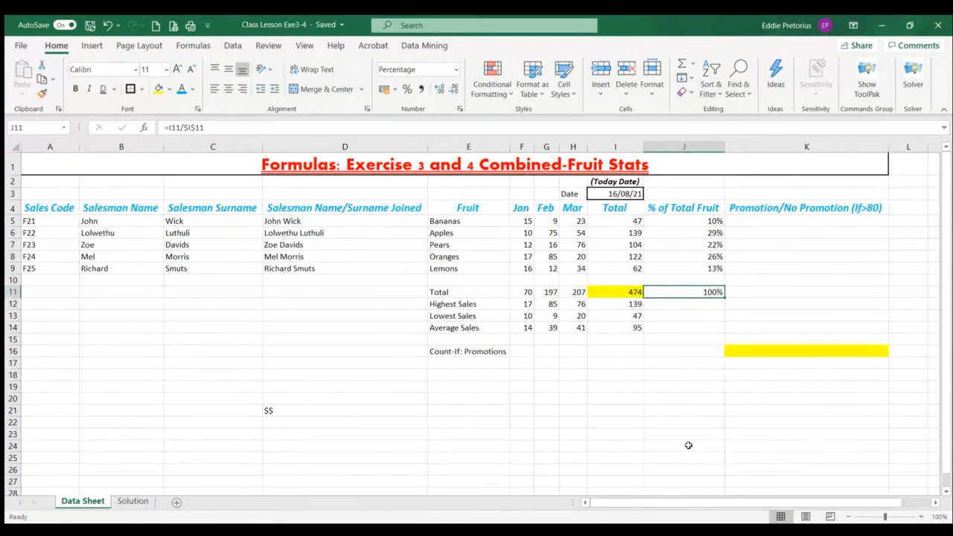
pyautogui.press('Delete')
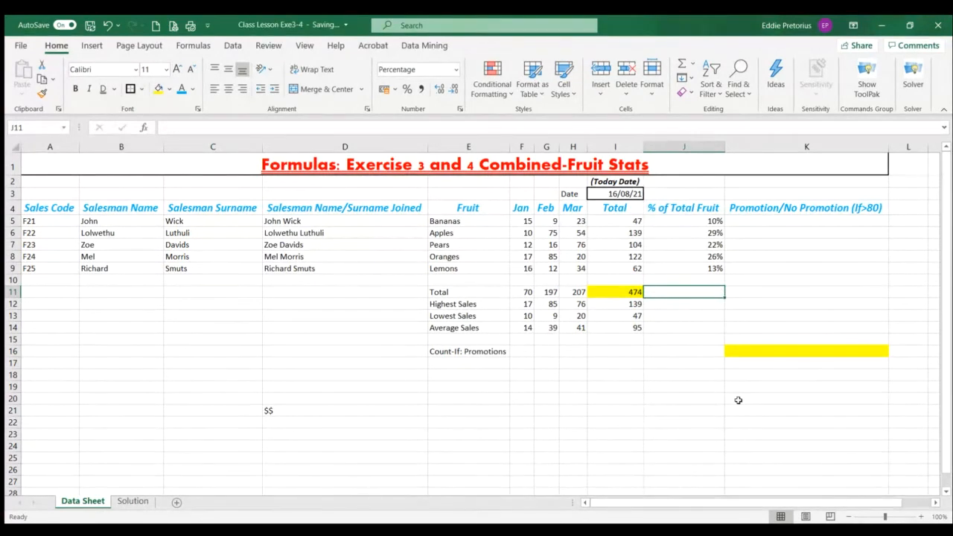
# Apply the Percentage number format to the fruit percentages in J5:J9
pyautogui.moveTo(658, 218); pyautogui.dragTo(665, 270)
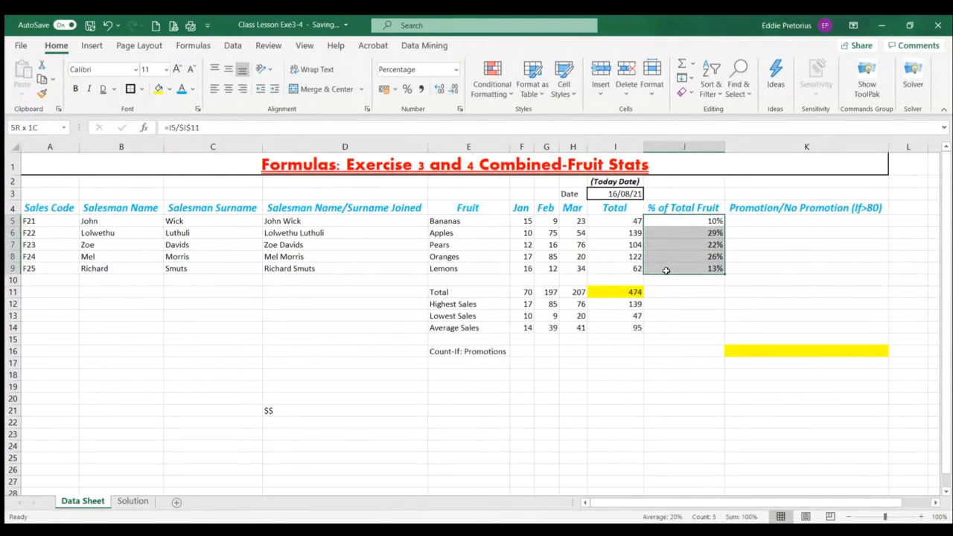
pyautogui.click(456, 72)
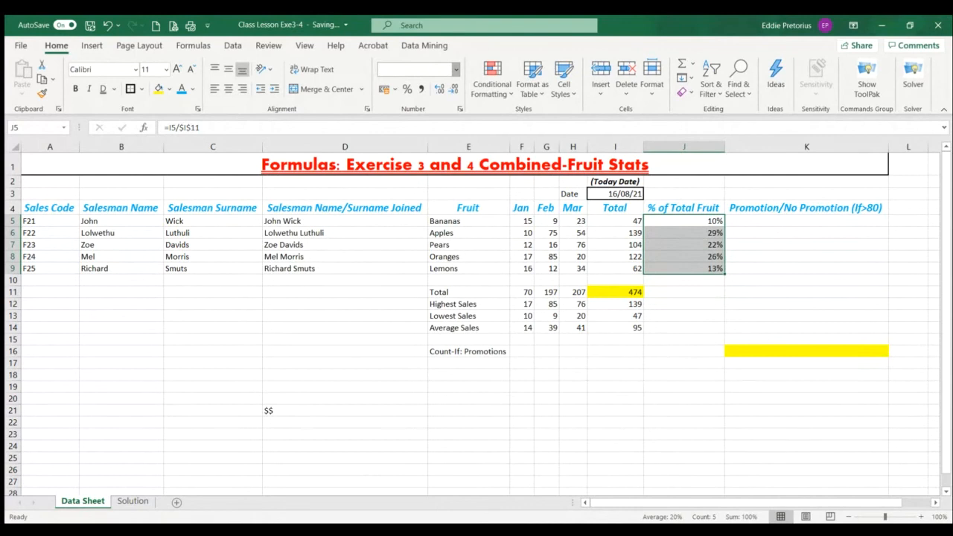
pyautogui.click(449, 386)
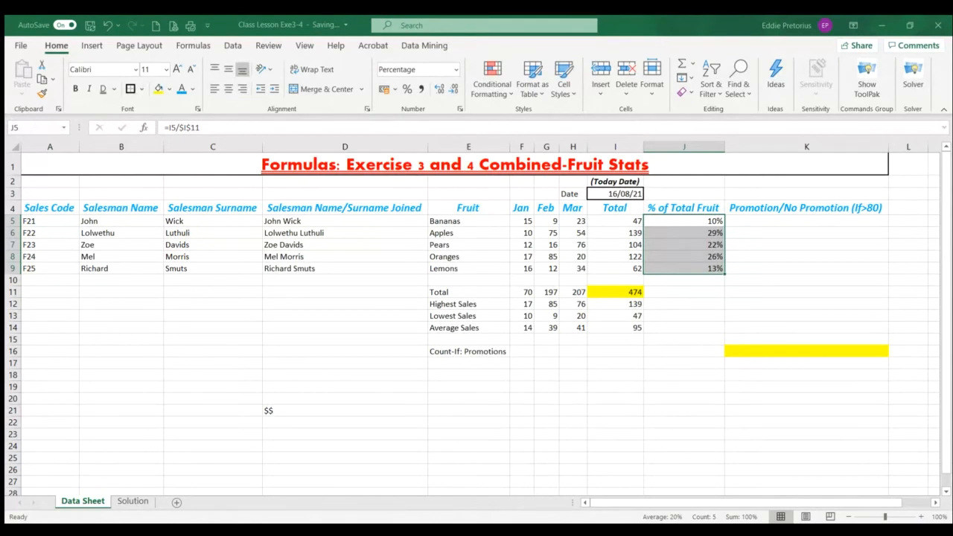
pyautogui.click(608, 456)
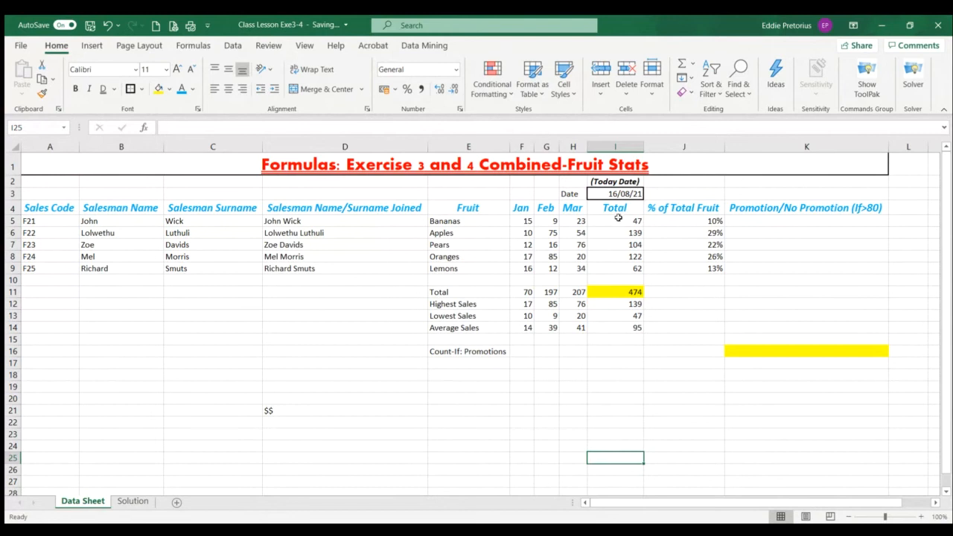
# Review the monthly sales in F5:H9, the fruit totals in column I and the Bananas percentage formula in J5
pyautogui.moveTo(619, 218); pyautogui.dragTo(619, 266)
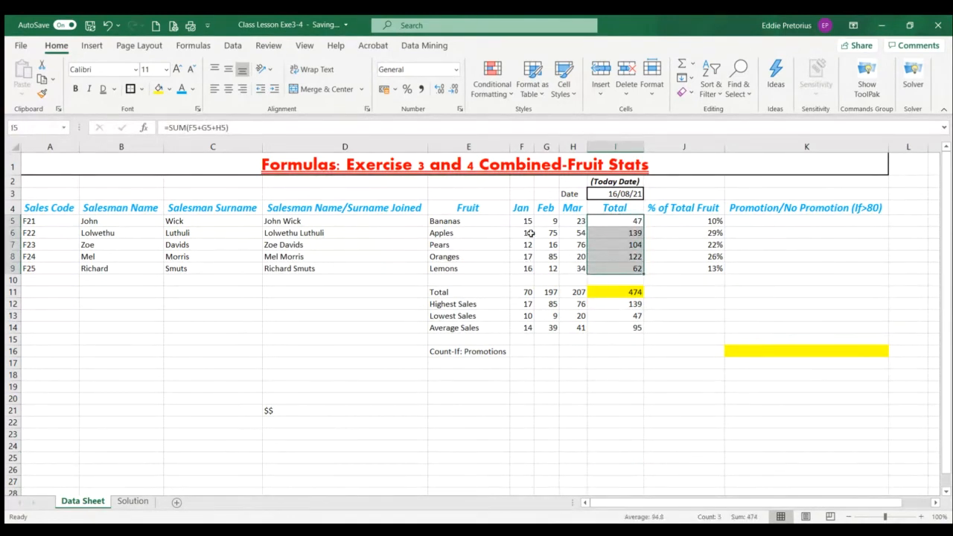
pyautogui.moveTo(523, 221); pyautogui.dragTo(578, 273)
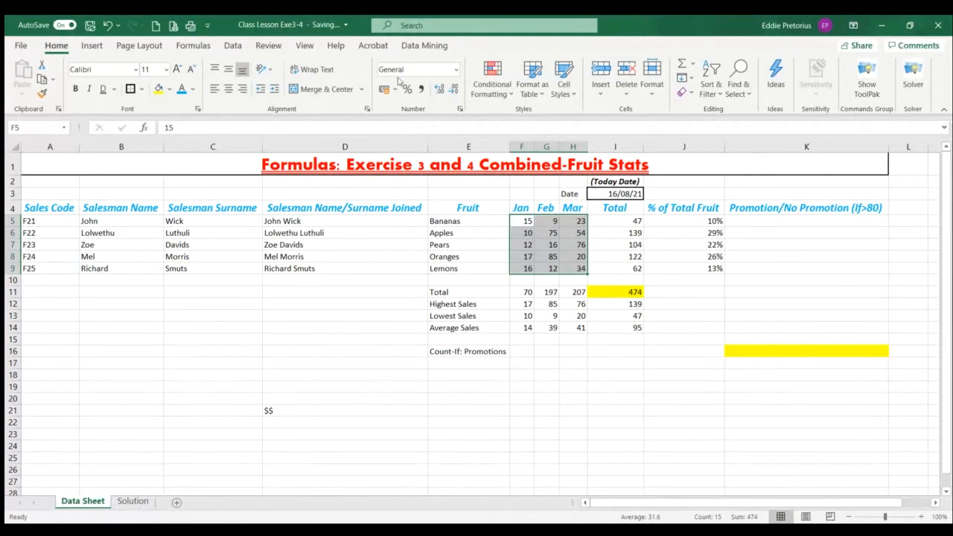
pyautogui.click(700, 221)
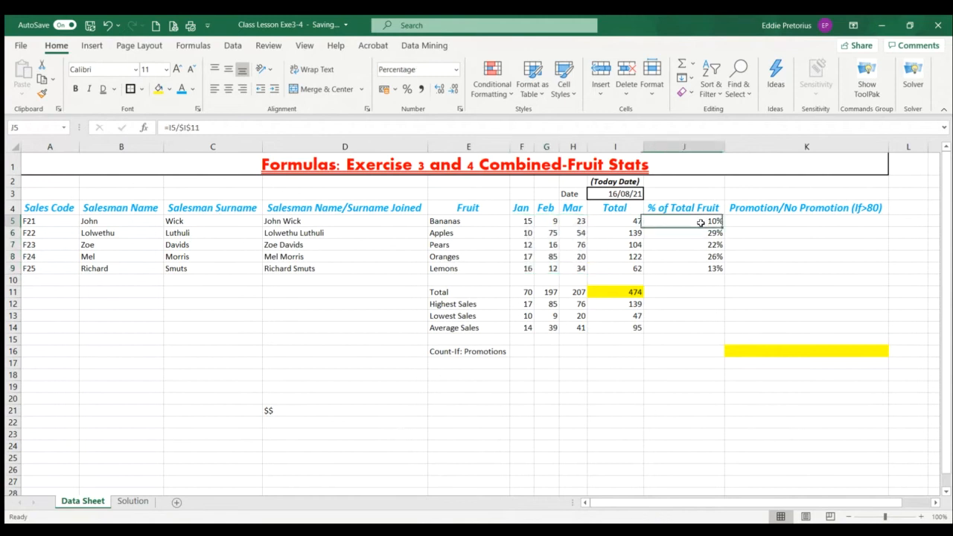
pyautogui.click(619, 225)
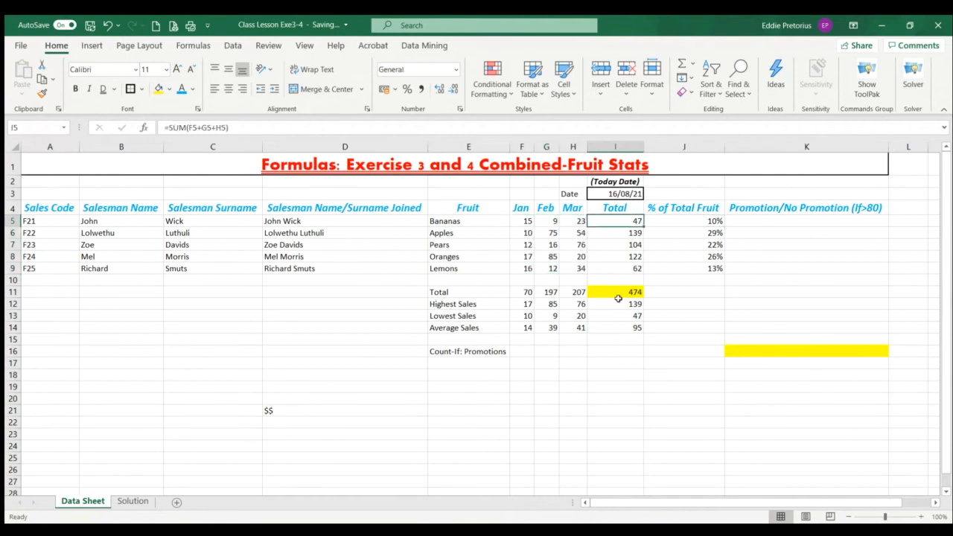
pyautogui.click(638, 235)
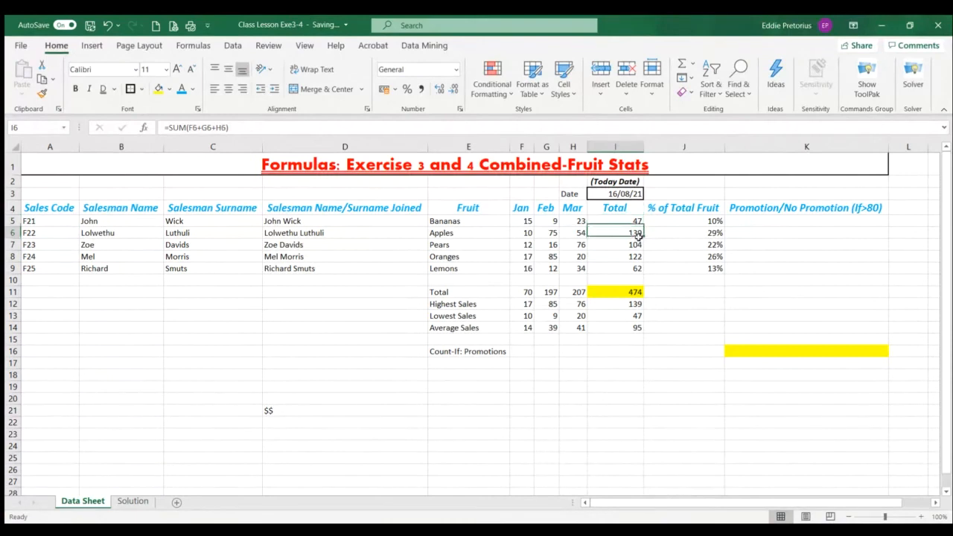
pyautogui.click(617, 244)
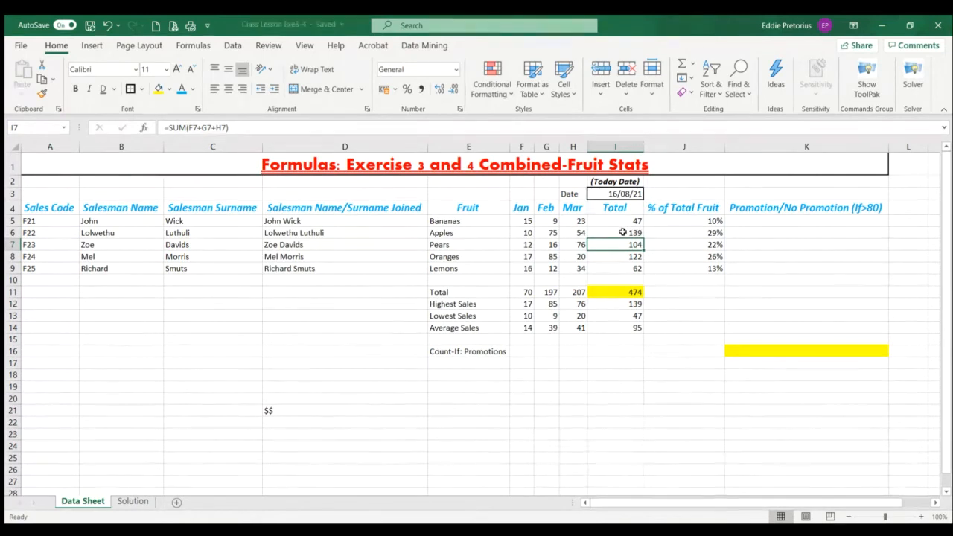
# Compare the fruit totals in I5:I9 with the >80 condition for the promotion column K5:K9
pyautogui.moveTo(620, 220); pyautogui.dragTo(610, 268)
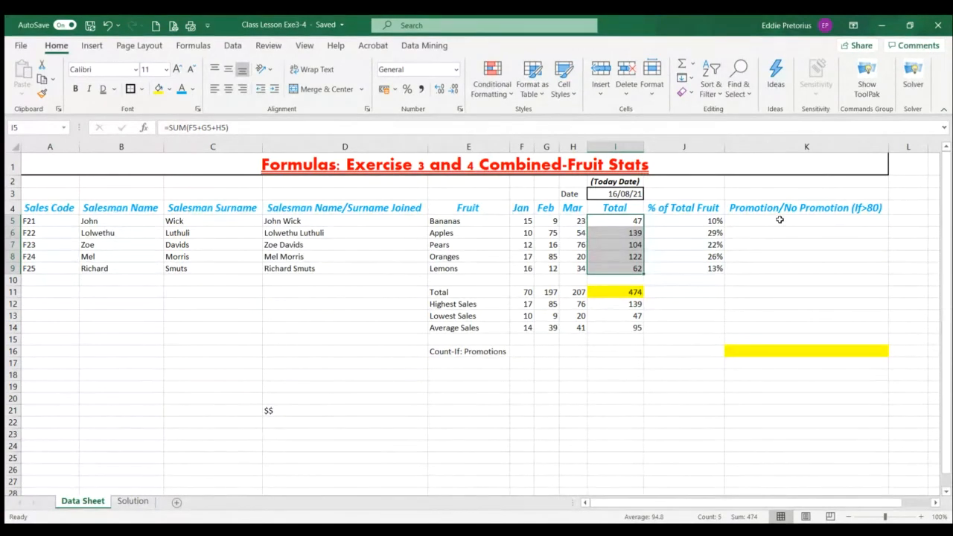
pyautogui.moveTo(779, 220); pyautogui.dragTo(776, 268)
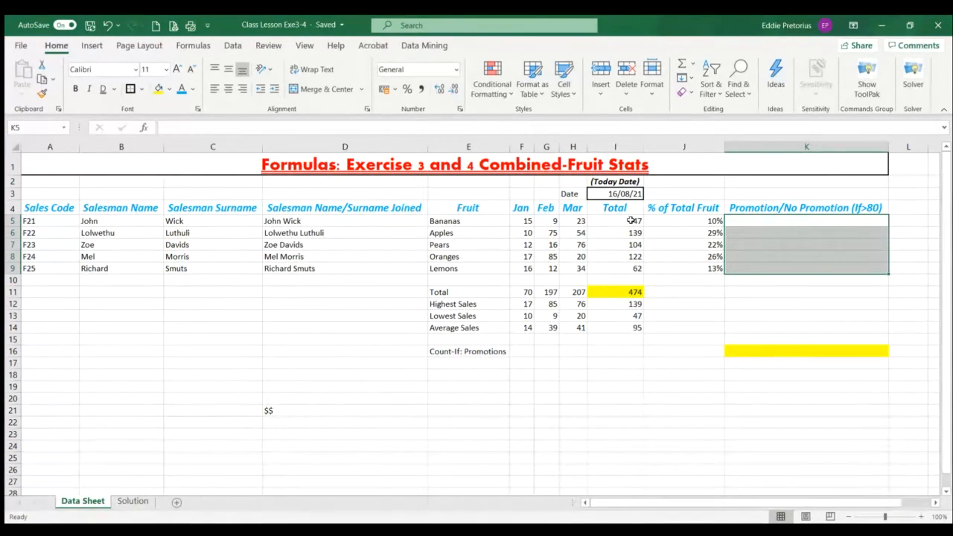
pyautogui.moveTo(631, 220); pyautogui.dragTo(632, 268)
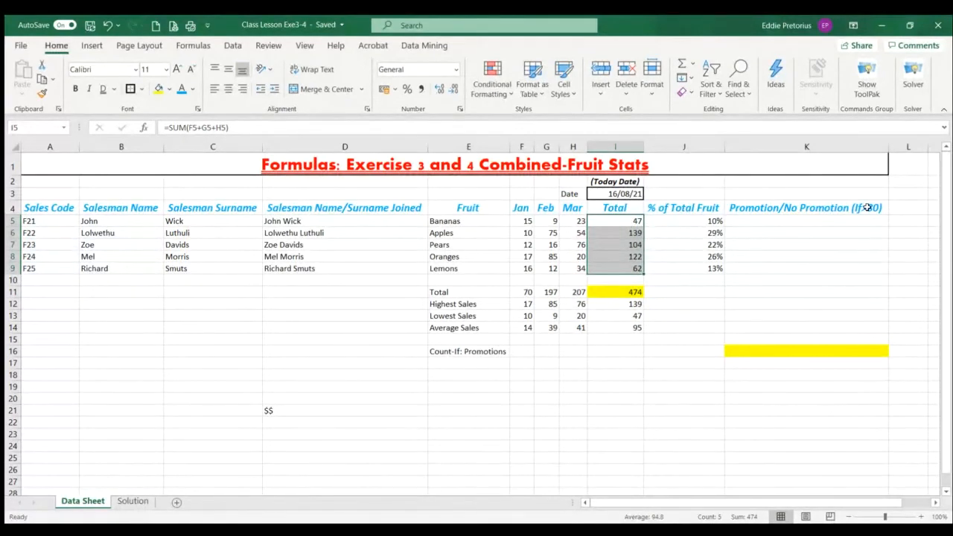
pyautogui.click(629, 221)
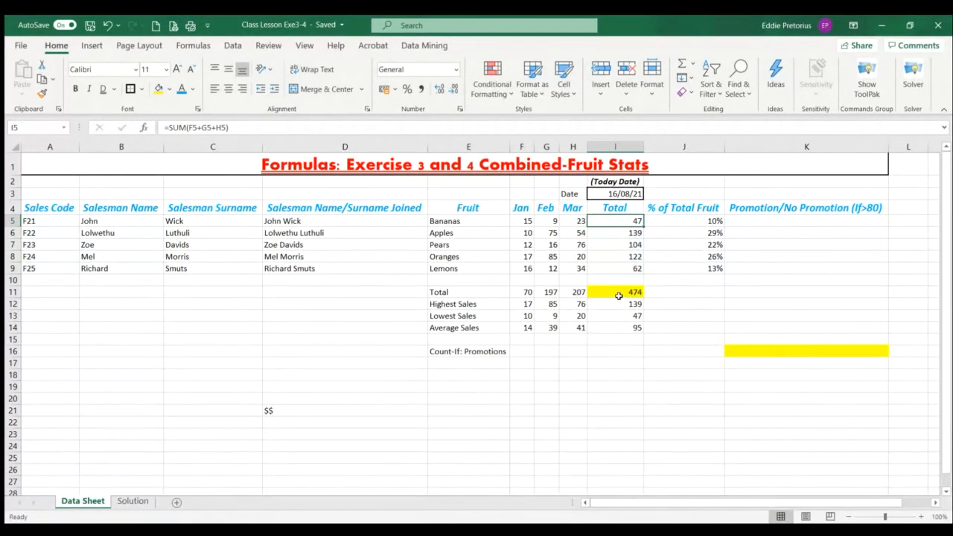
pyautogui.click(631, 234)
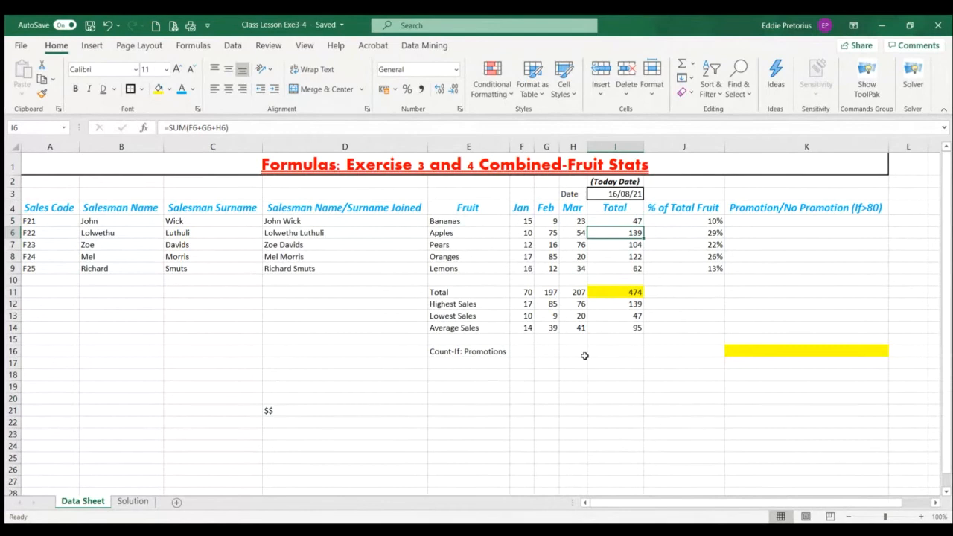
pyautogui.click(635, 245)
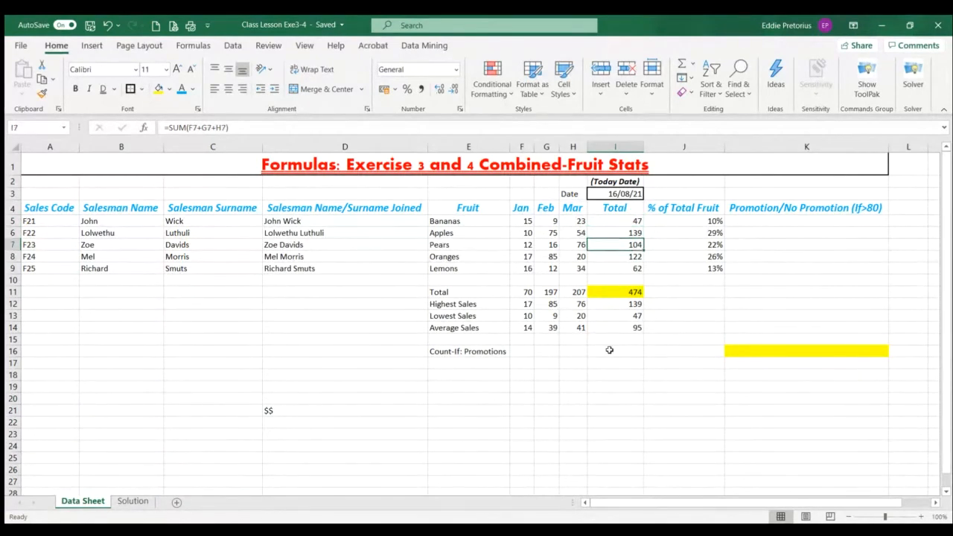
pyautogui.click(614, 258)
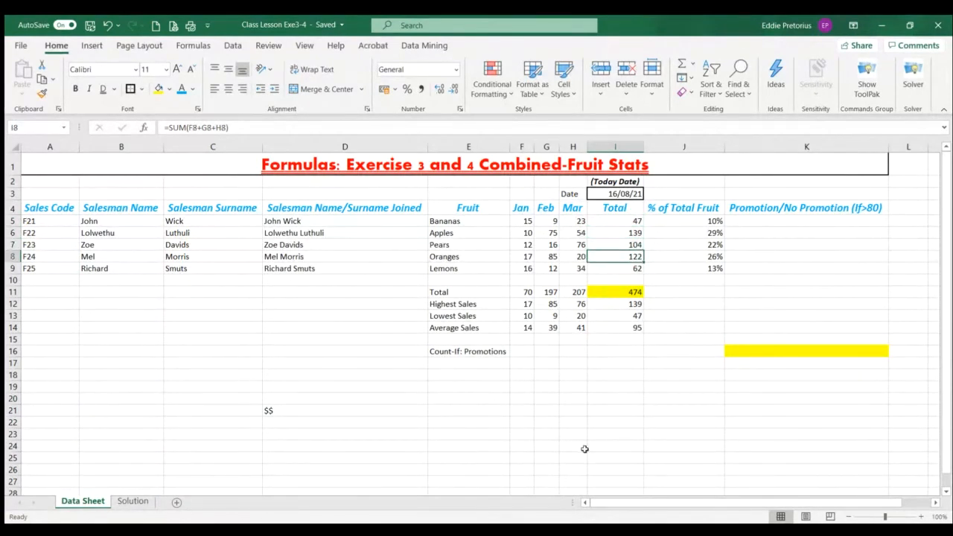
# Check the totals in I6:I9 and start an IF function in K5 that tests whether I5>80
pyautogui.moveTo(633, 235); pyautogui.dragTo(633, 257)
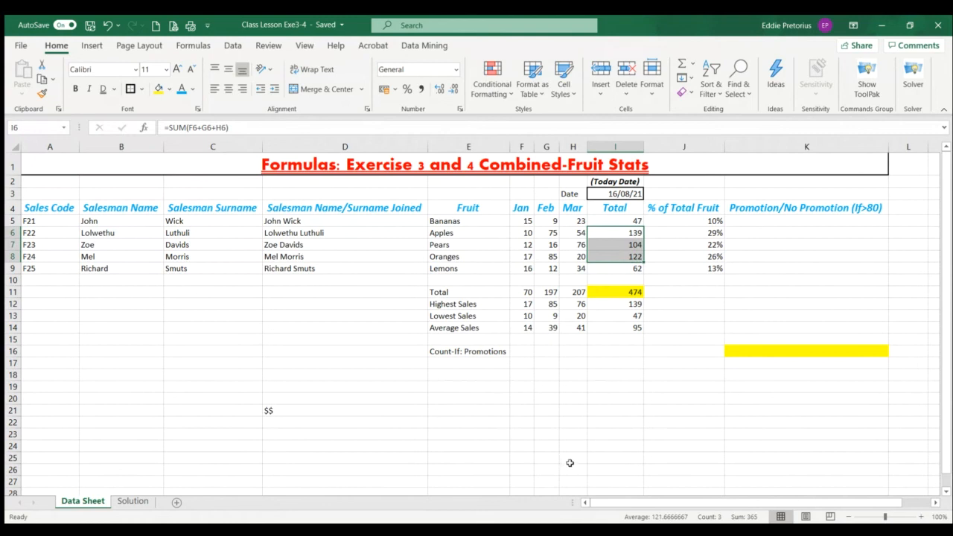
pyautogui.click(624, 271)
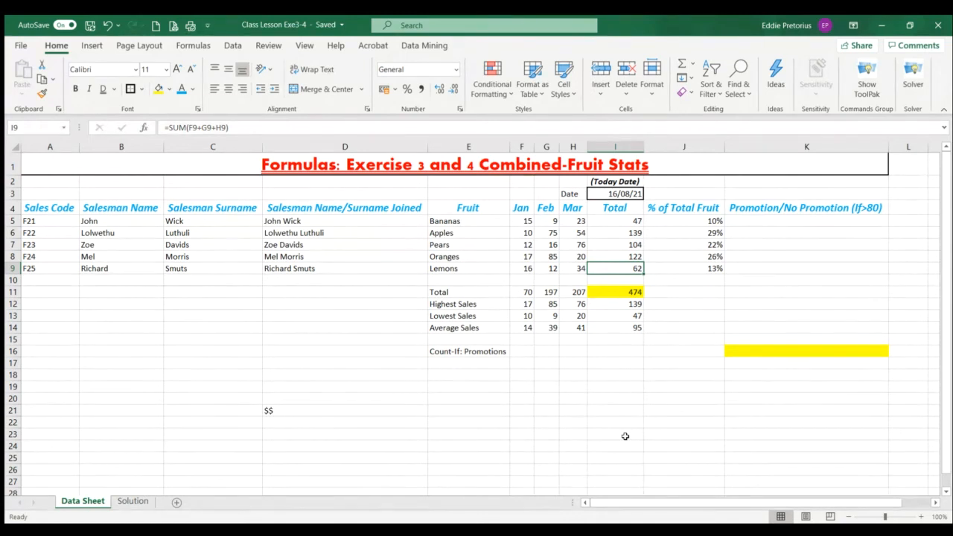
pyautogui.click(769, 217)
pyautogui.click(194, 47)
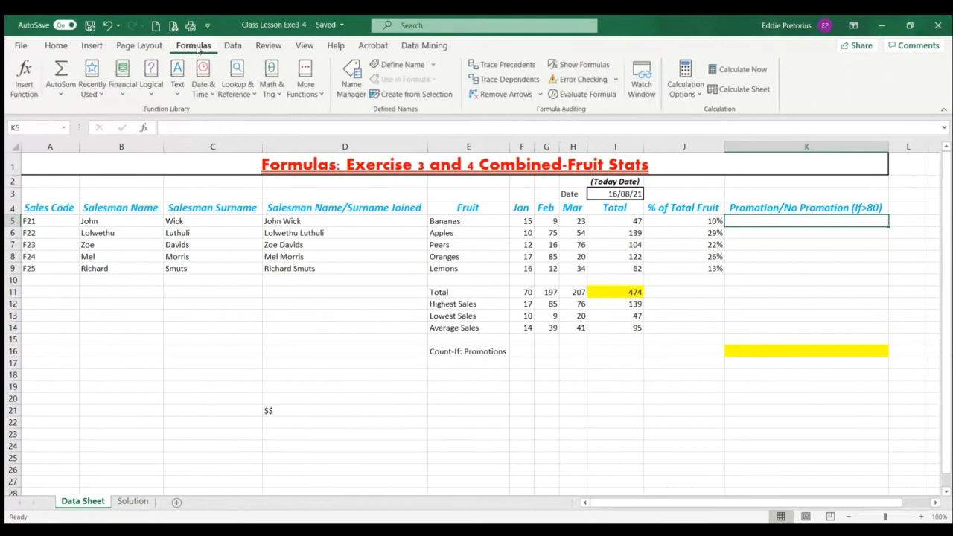
pyautogui.click(145, 88)
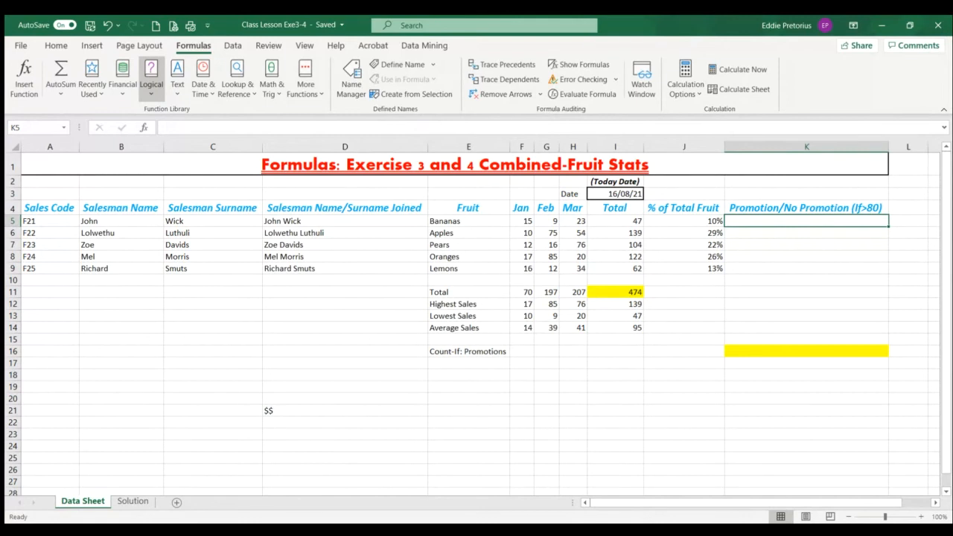
pyautogui.click(188, 148)
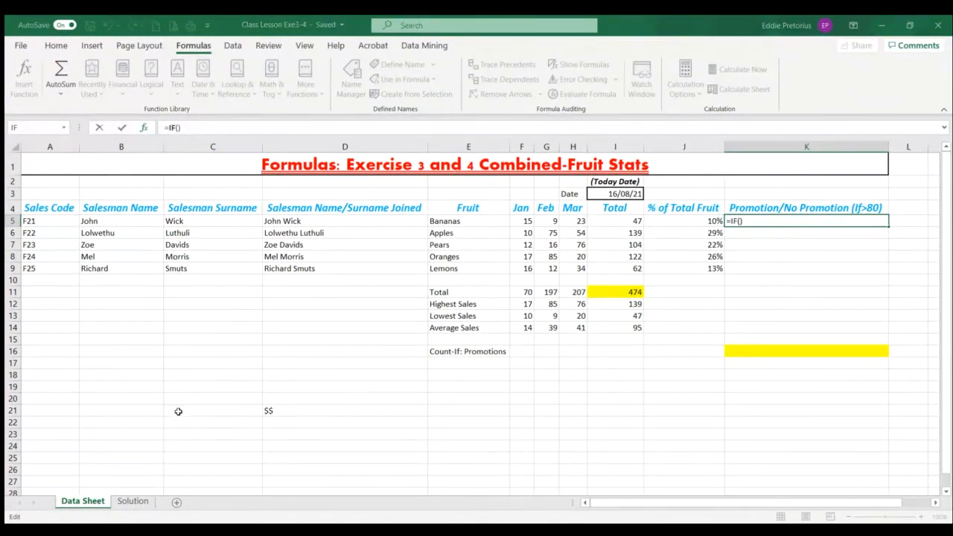
pyautogui.click(632, 221)
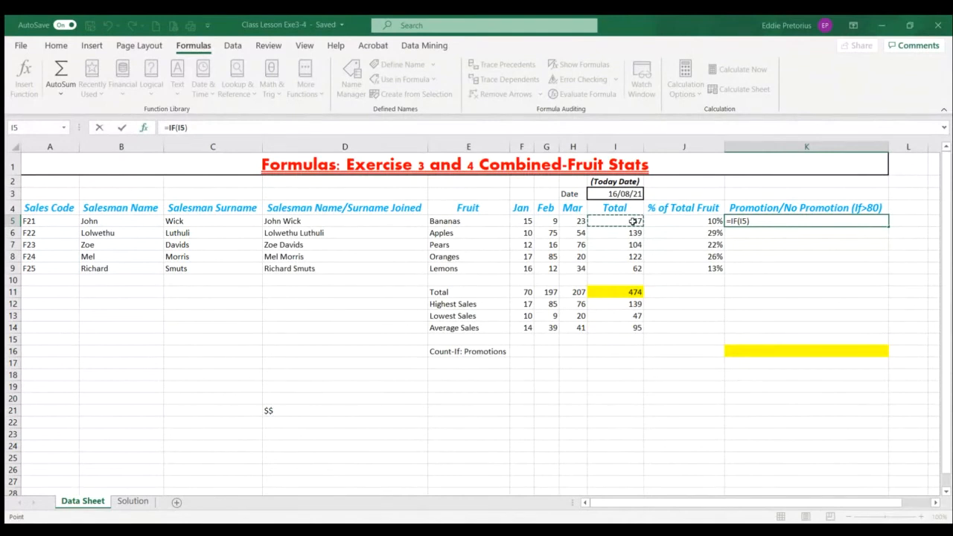
pyautogui.write('>80')
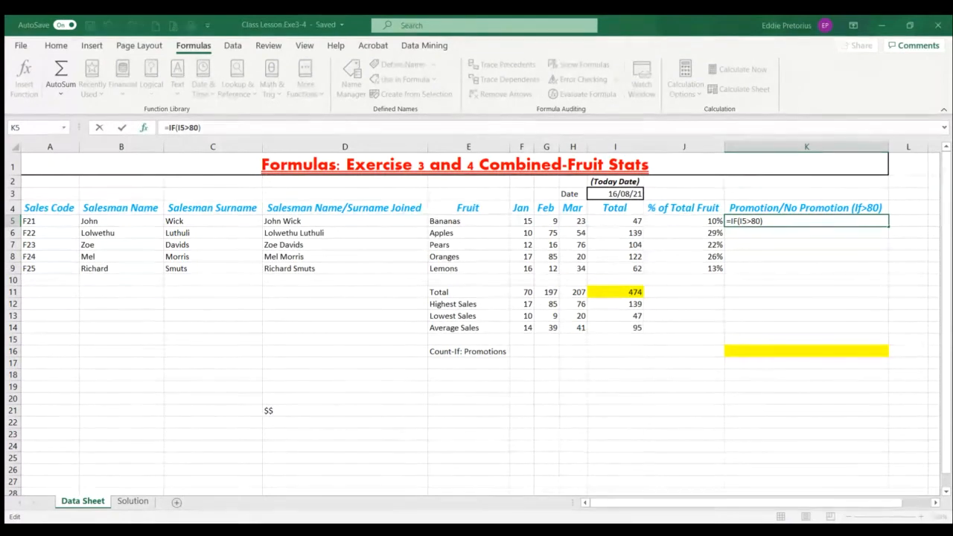
pyautogui.write(',Promtion')
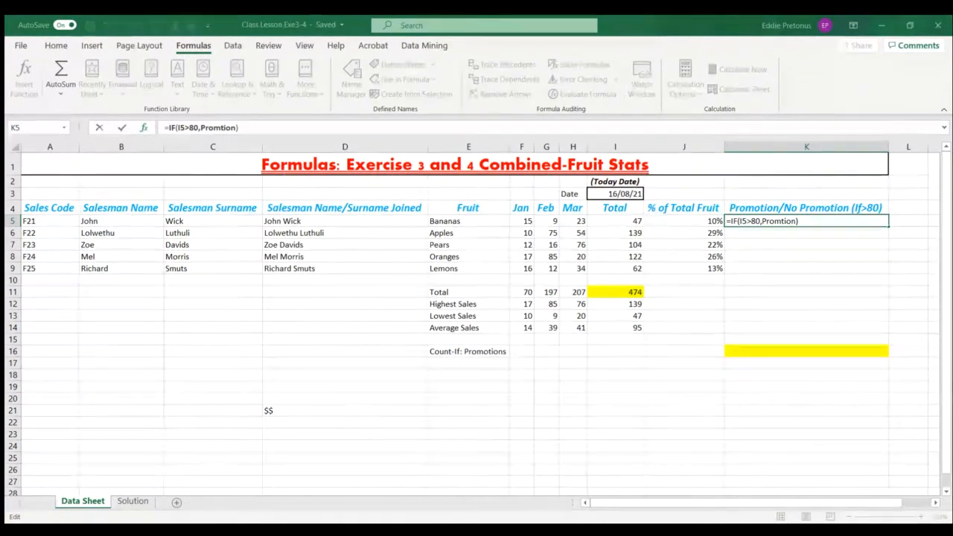
# Complete the K5 IF formula with "Promtion" as the true result and "No Promotion" as the false result
pyautogui.press('Tab')
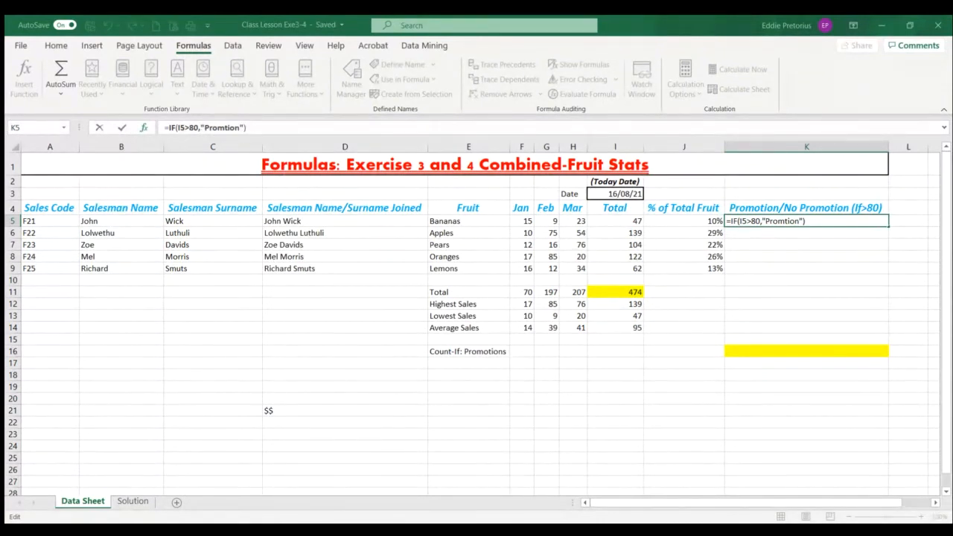
pyautogui.write(',No Promotion')
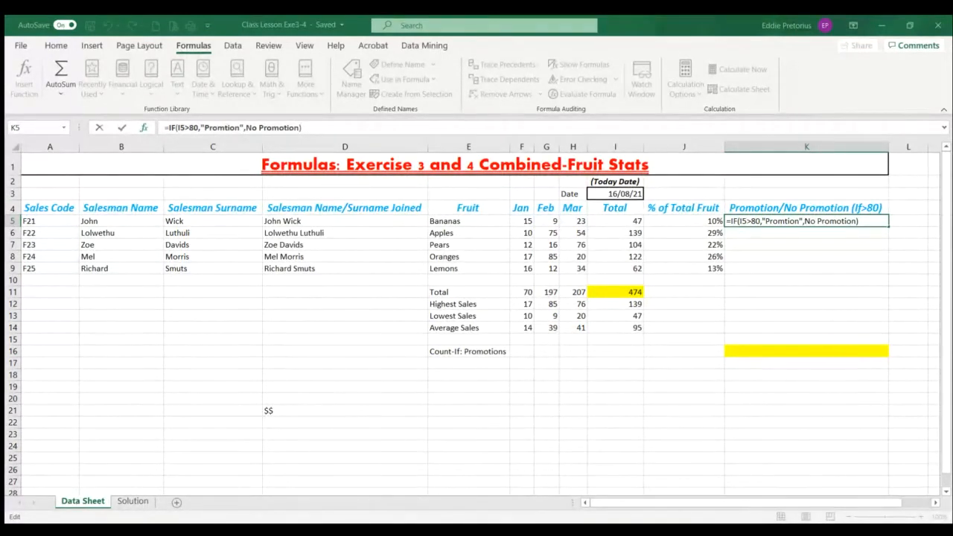
pyautogui.hotkey('ctrl', 'Return')
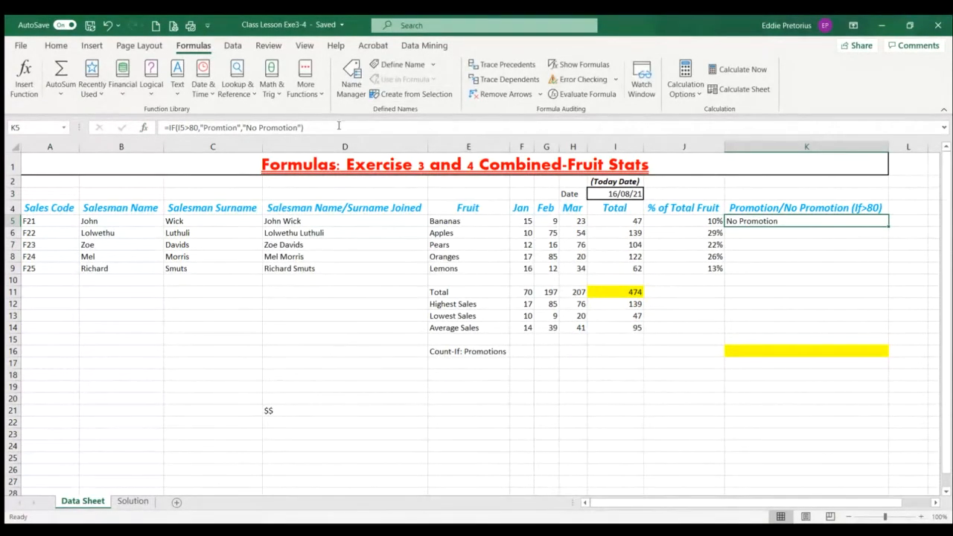
# Inspect the IF formula in K5 and undo the accidental K9 reference that replaces it
pyautogui.moveTo(300, 128); pyautogui.dragTo(274, 516)
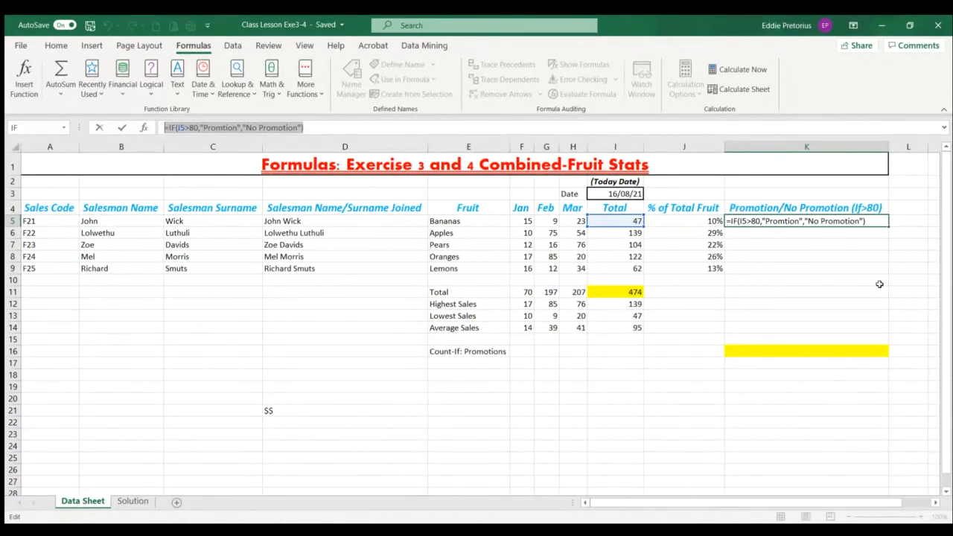
pyautogui.click(807, 265)
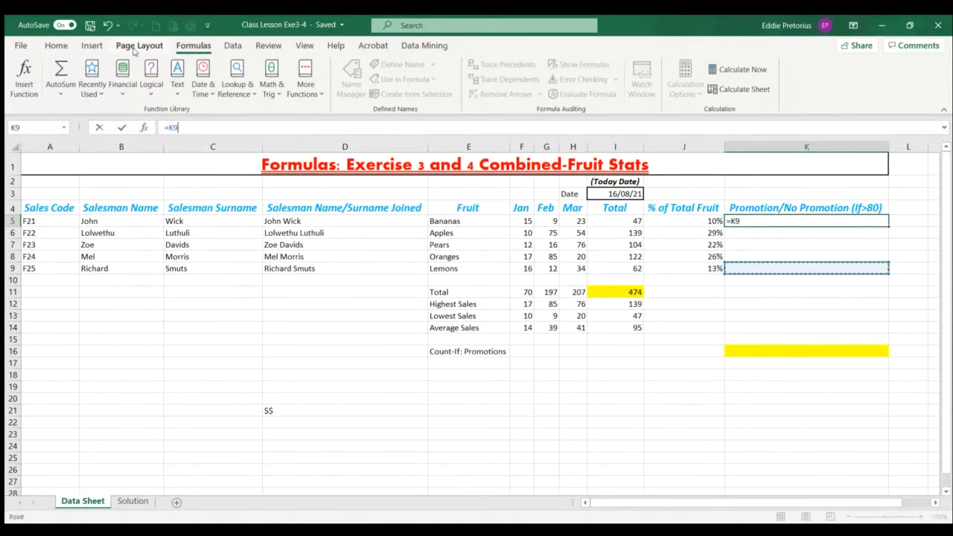
pyautogui.click(108, 28)
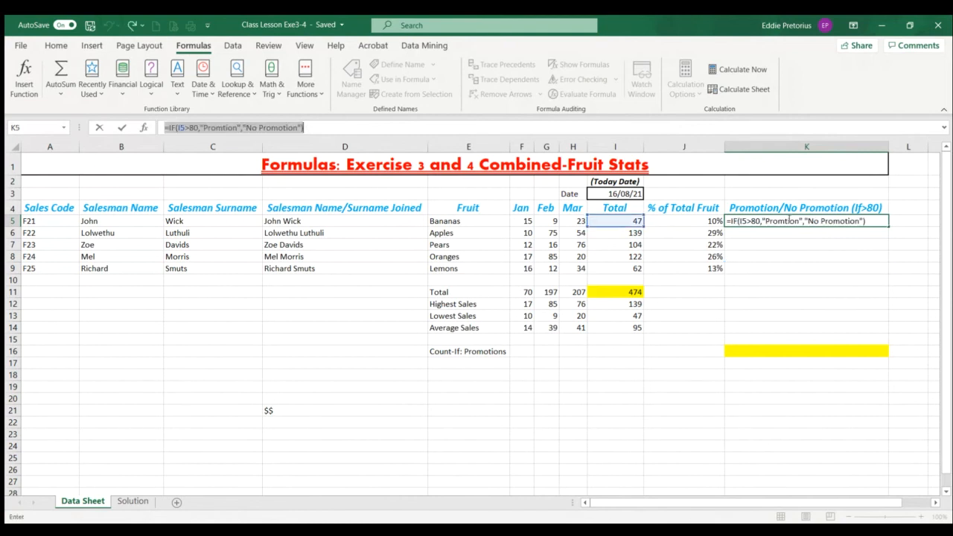
pyautogui.click(864, 221)
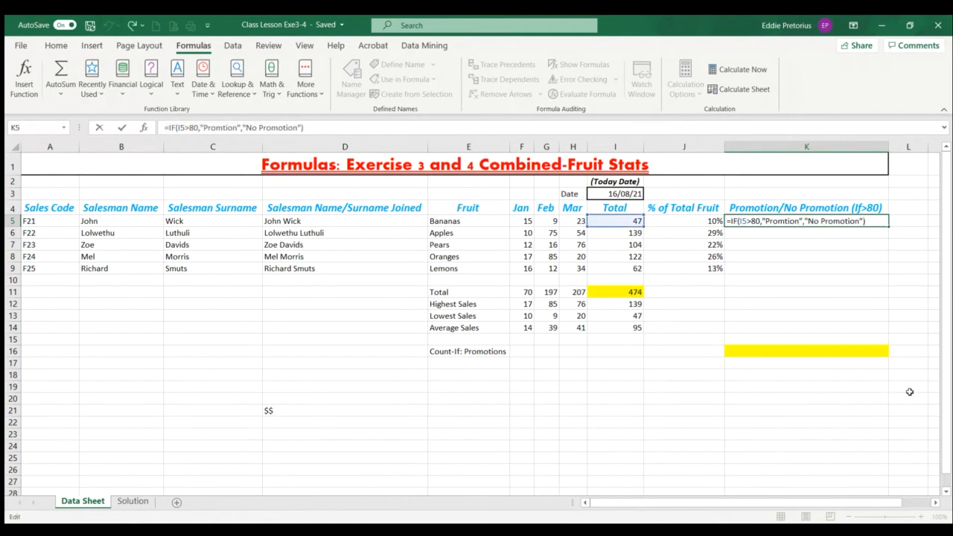
pyautogui.press('Return')
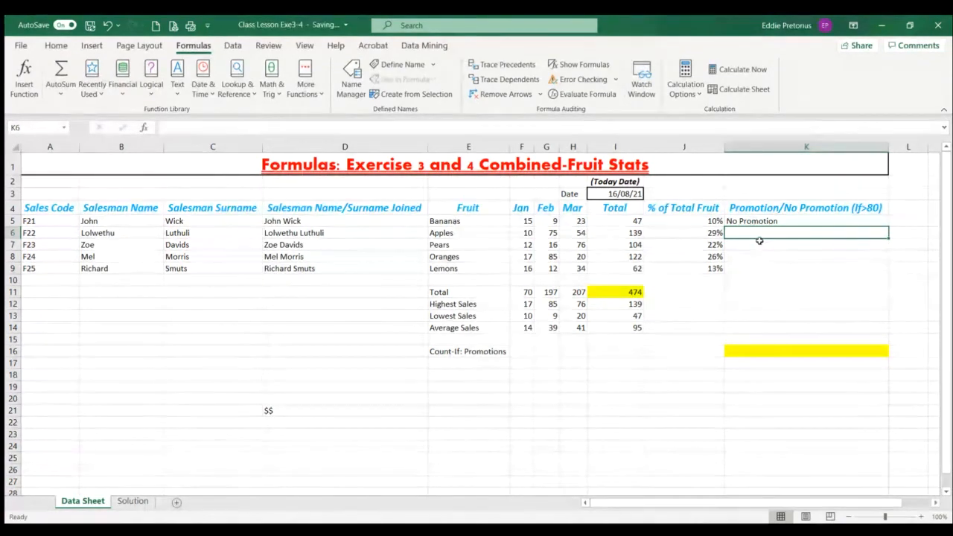
# Compare the totals in I5 and I9 with the >80 condition and fill the K5 IF formula down to K9
pyautogui.click(633, 221)
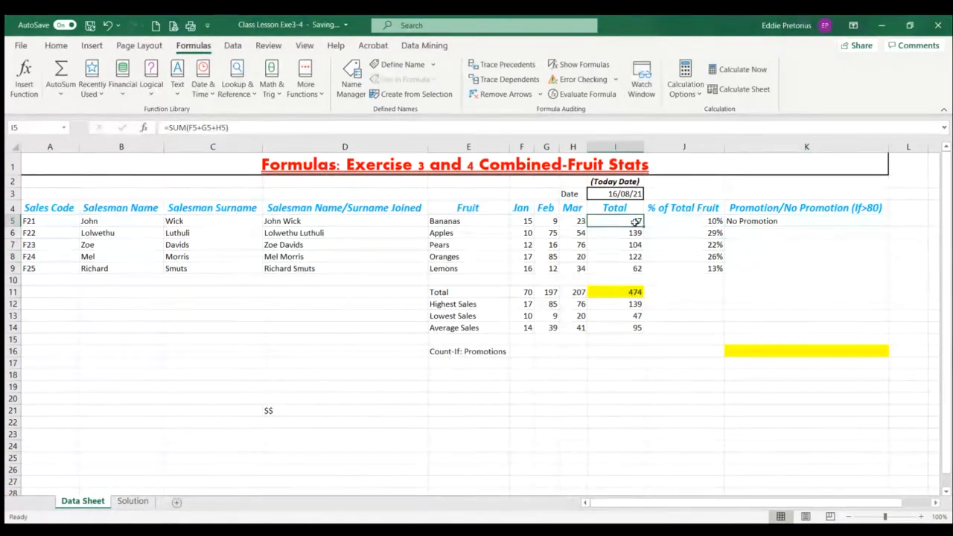
pyautogui.click(631, 266)
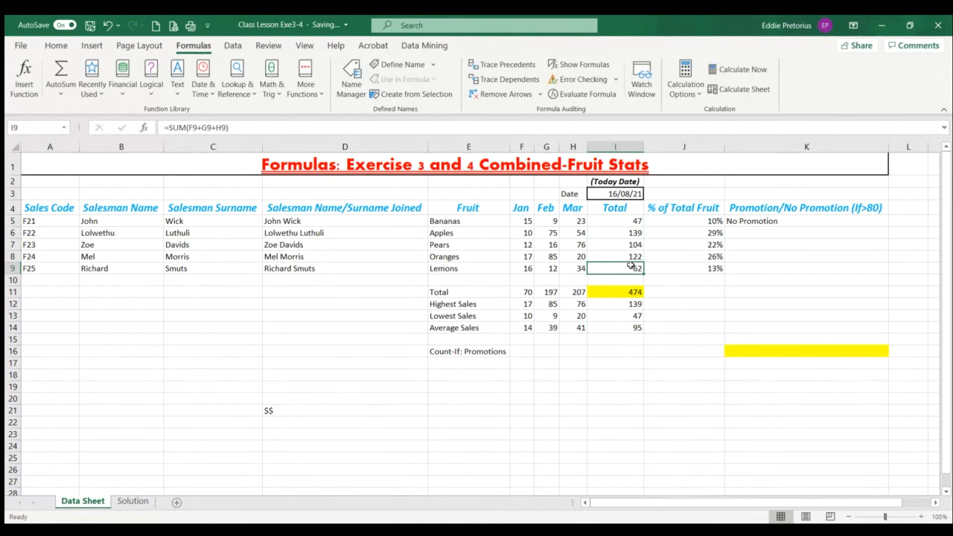
pyautogui.click(629, 223)
pyautogui.click(623, 266)
pyautogui.click(856, 220)
pyautogui.moveTo(886, 225); pyautogui.dragTo(886, 275)
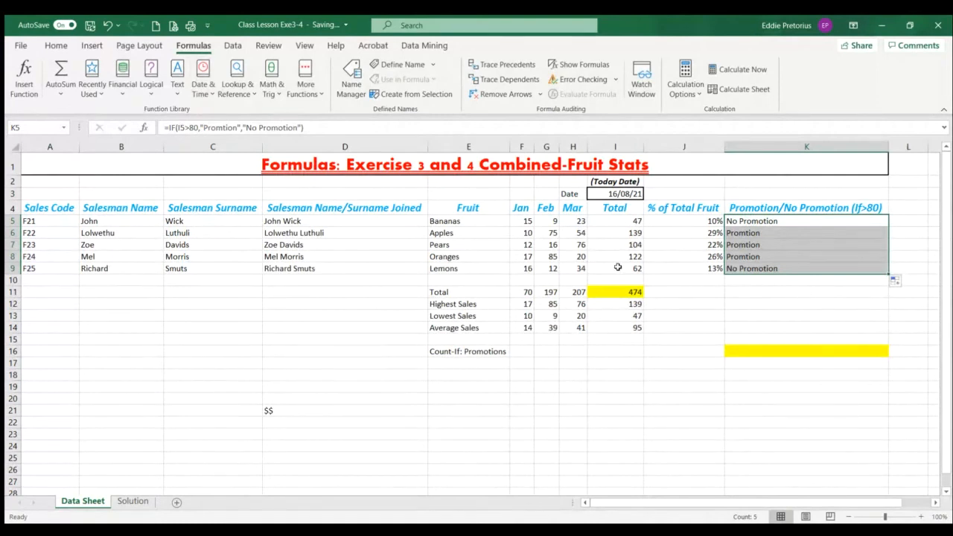
# Clear the IF formulas from the promotion cells K5:K9
pyautogui.click(790, 221)
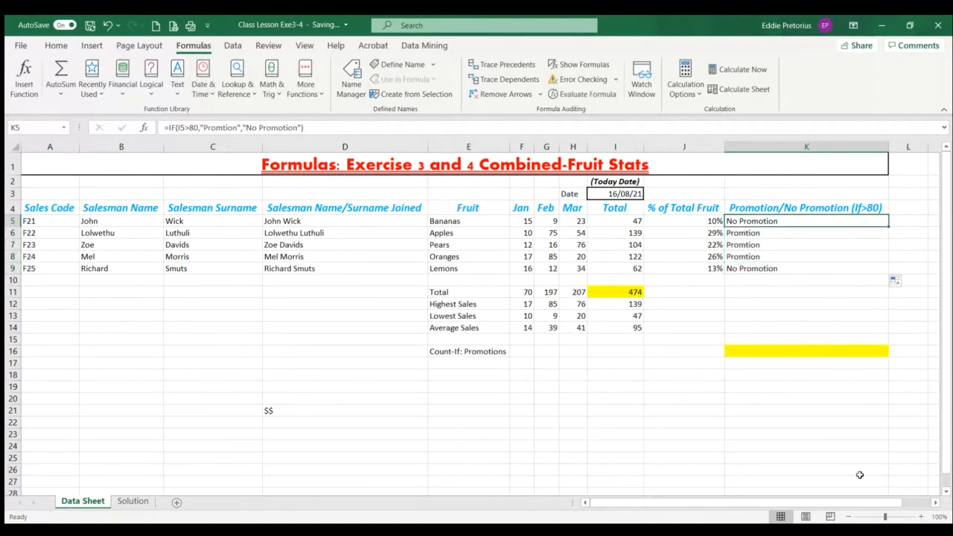
pyautogui.press('BackSpace')
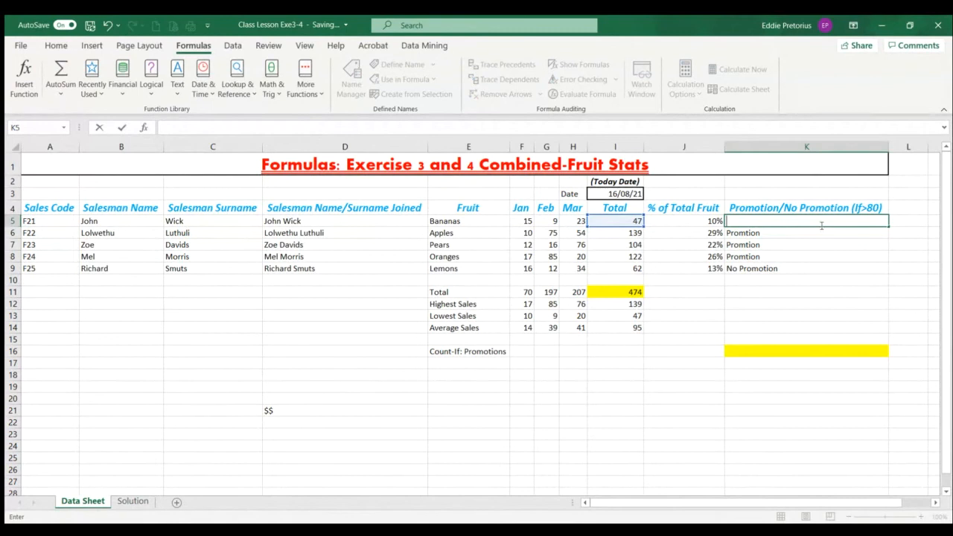
pyautogui.moveTo(818, 232); pyautogui.dragTo(817, 262)
pyautogui.press('BackSpace')
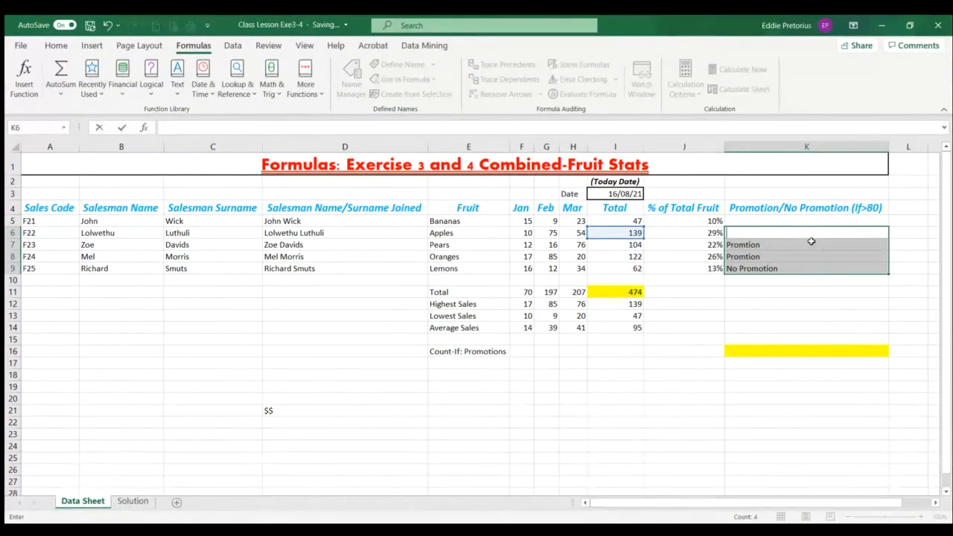
pyautogui.moveTo(810, 243); pyautogui.dragTo(804, 270)
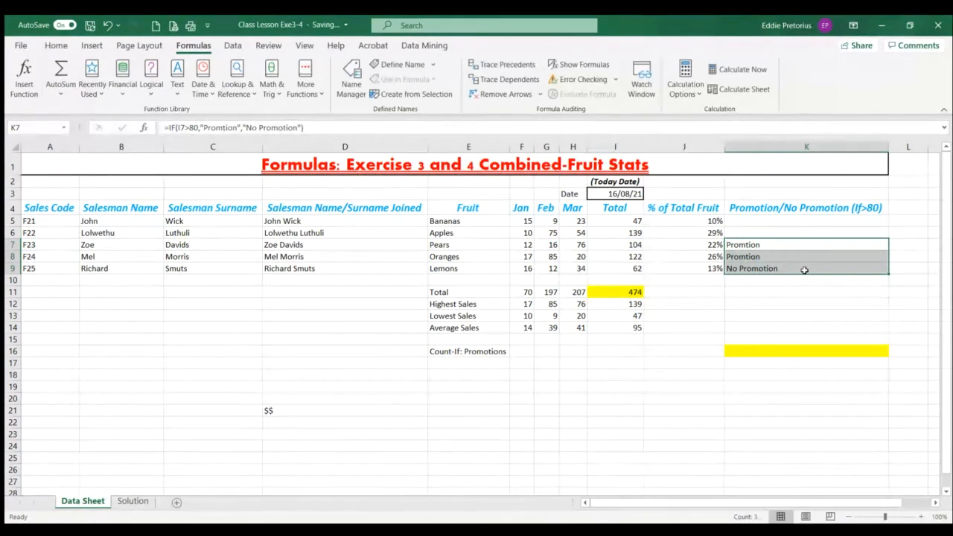
pyautogui.press('Delete')
# Start a manually written IF formula in K5 with the condition I5>80
pyautogui.click(728, 221)
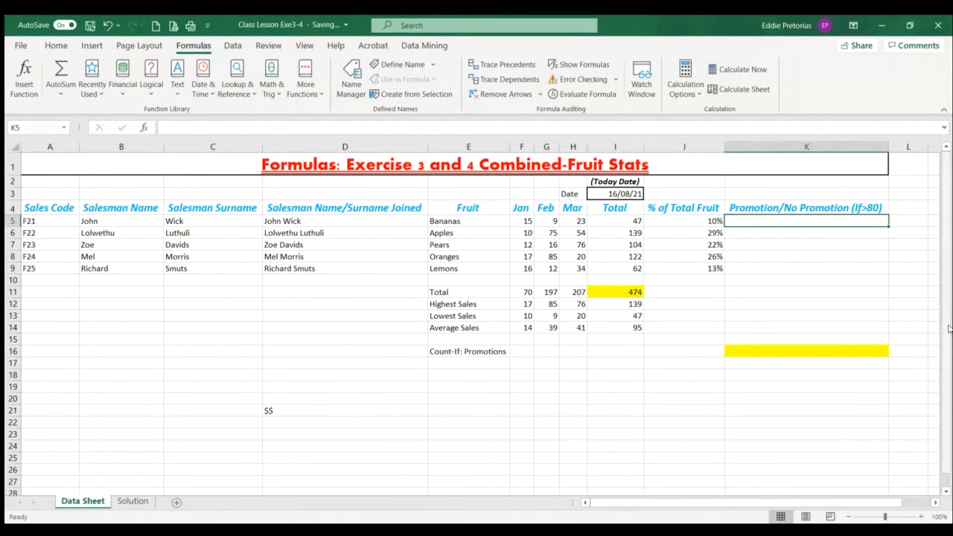
pyautogui.write('=if')
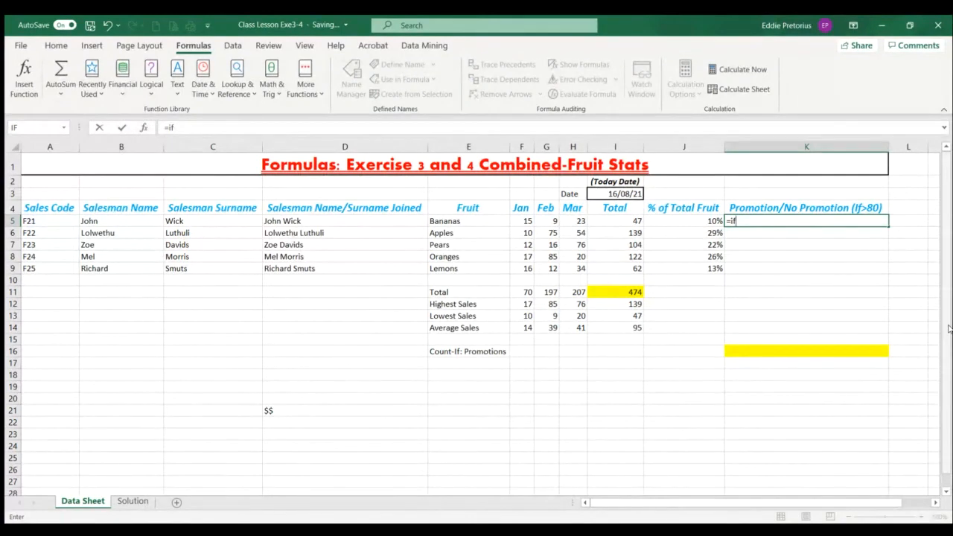
pyautogui.write('(')
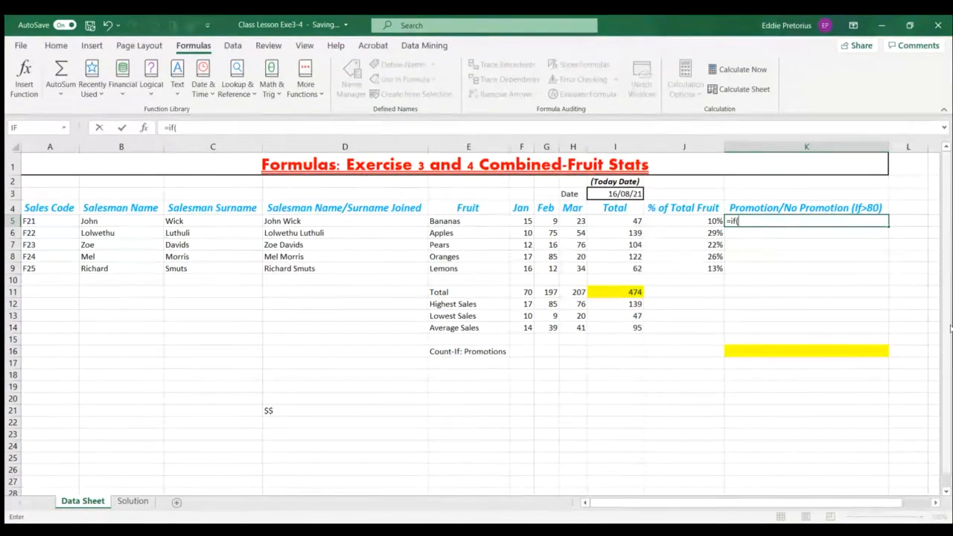
pyautogui.click(638, 222)
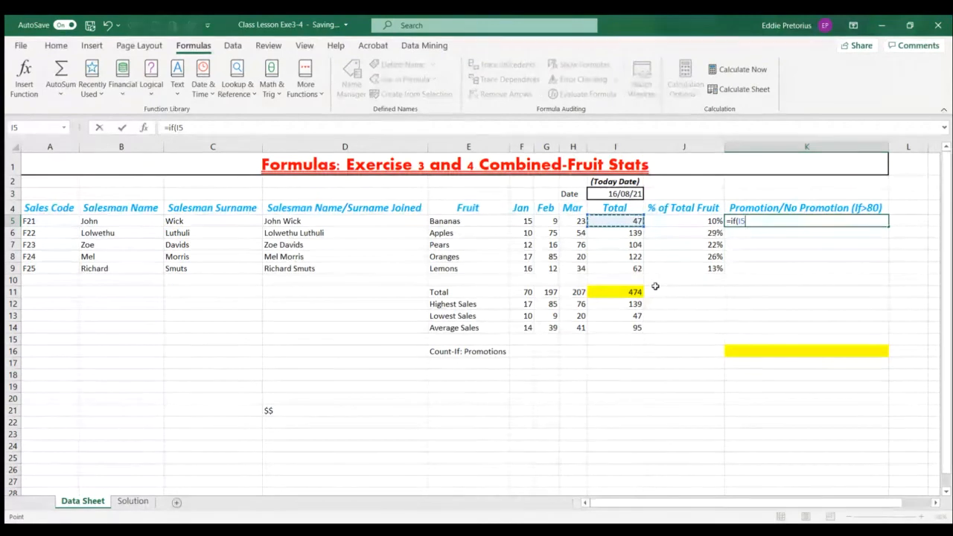
pyautogui.write('>')
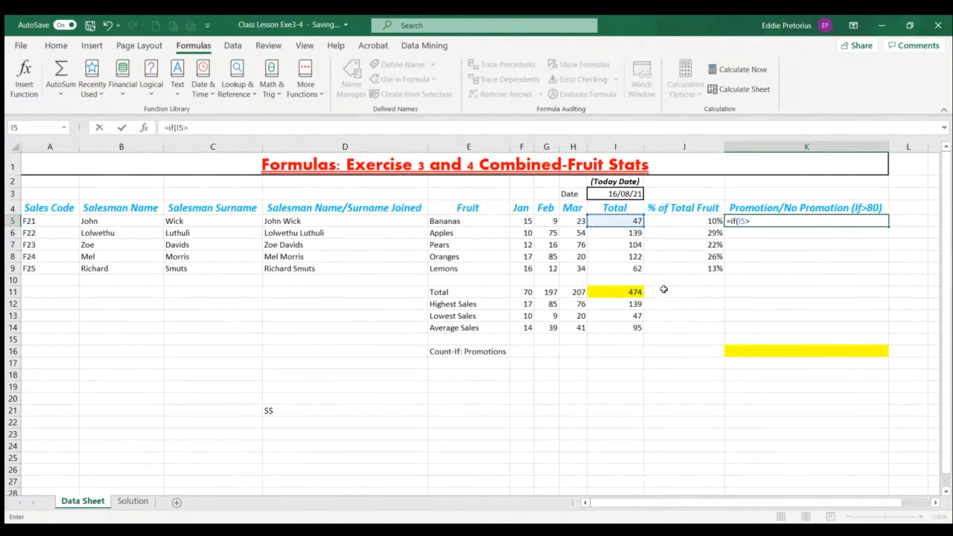
pyautogui.write('80,"P')
# Add "Promotion" as the true result and "No promotion" as the false result to the K5 IF formula
pyautogui.write('romot')
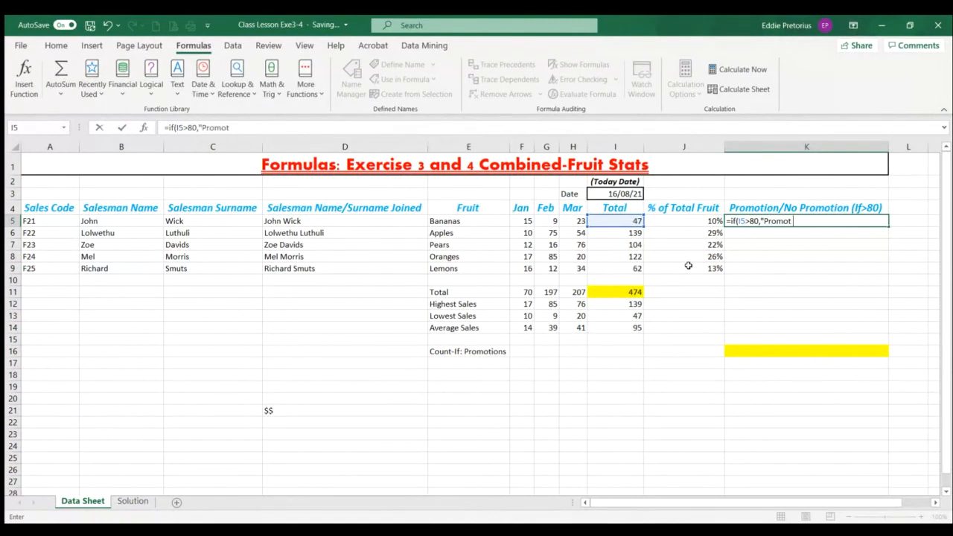
pyautogui.write('ion",')
pyautogui.write('No promot')
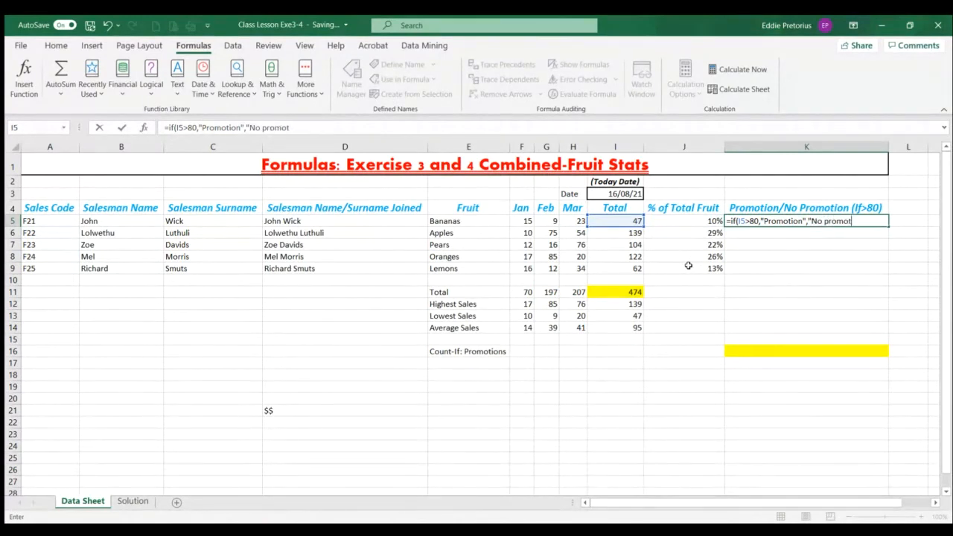
pyautogui.write('ion')
# Capitalise the false result as "No Promotion", then close and enter the K5 IF formula
pyautogui.click(824, 222)
pyautogui.press('BackSpace')
pyautogui.write('P')
pyautogui.write(')')
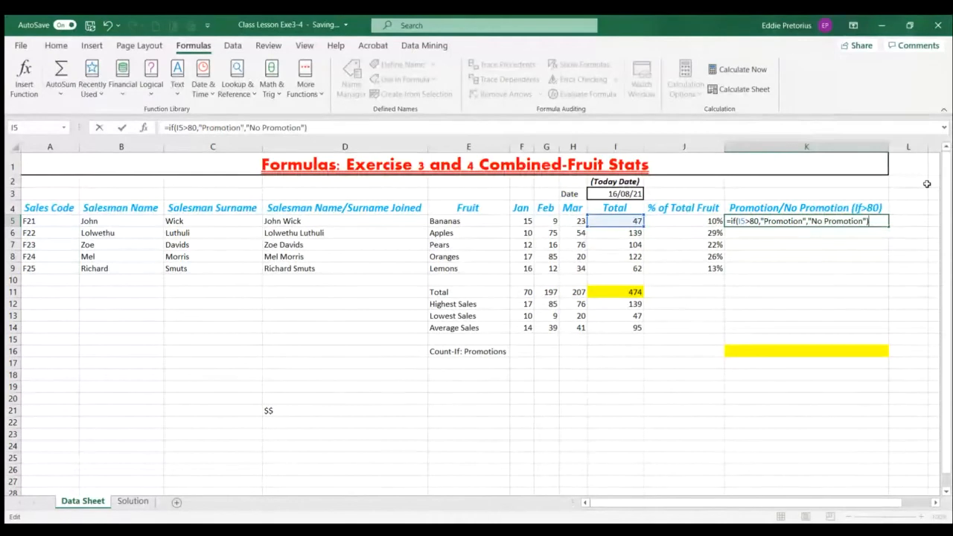
pyautogui.press('Return')
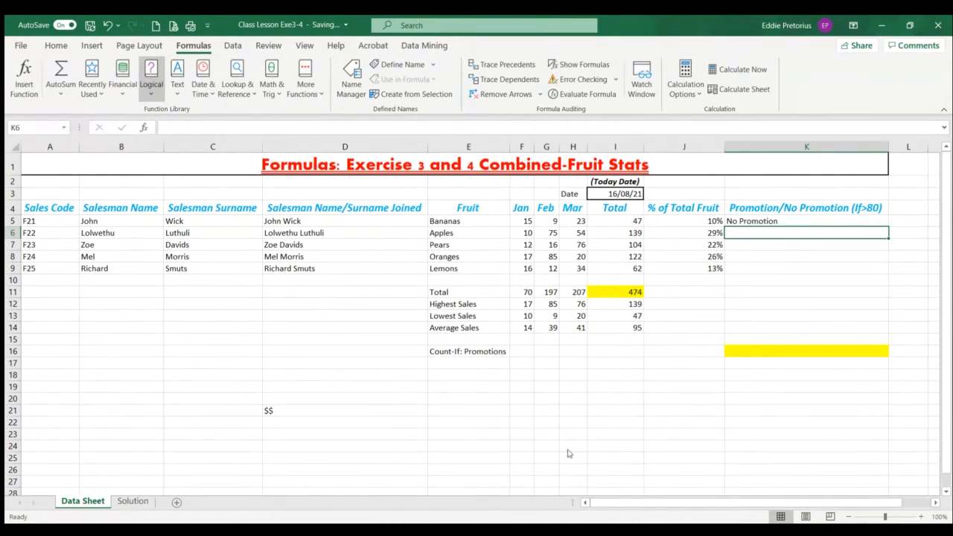
pyautogui.click(765, 220)
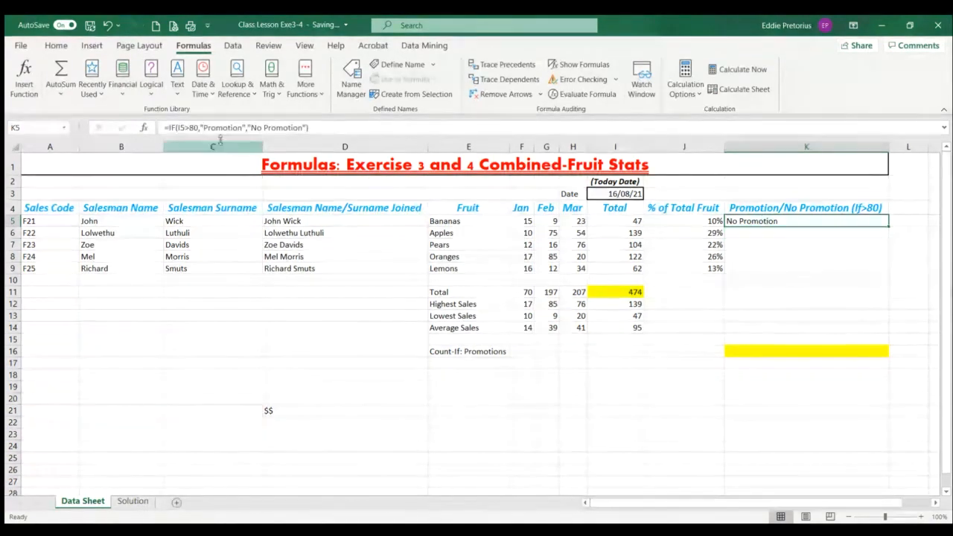
pyautogui.moveTo(307, 127); pyautogui.dragTo(142, 151)
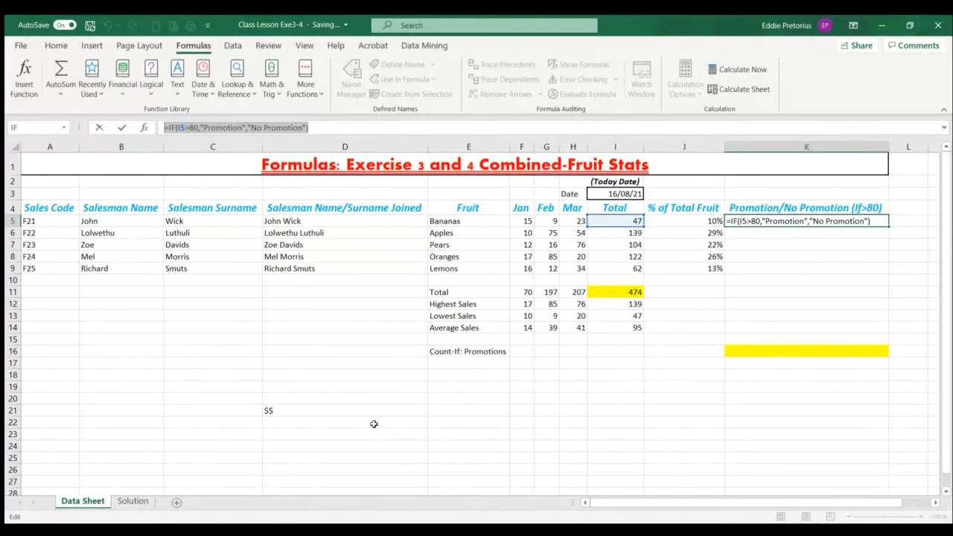
pyautogui.write('=')
pyautogui.click(572, 375)
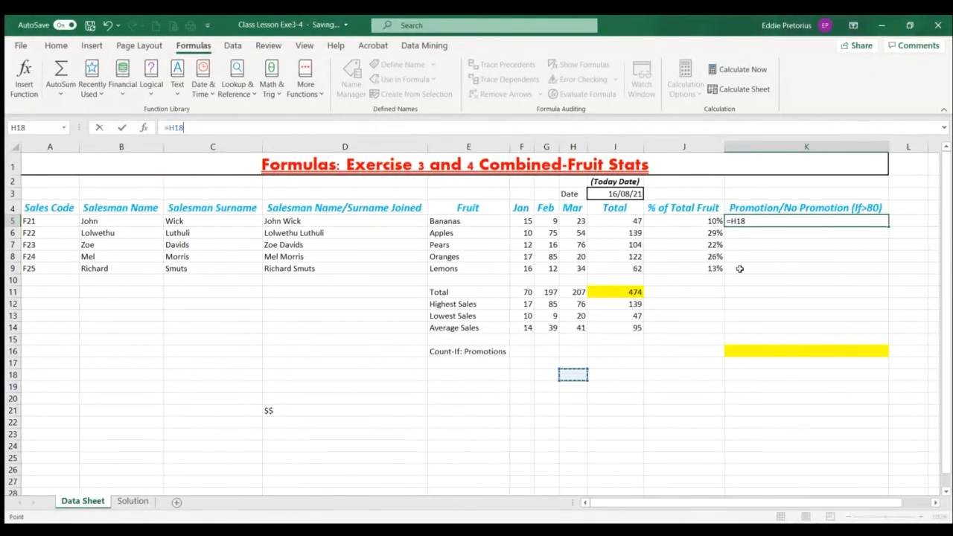
pyautogui.click(109, 29)
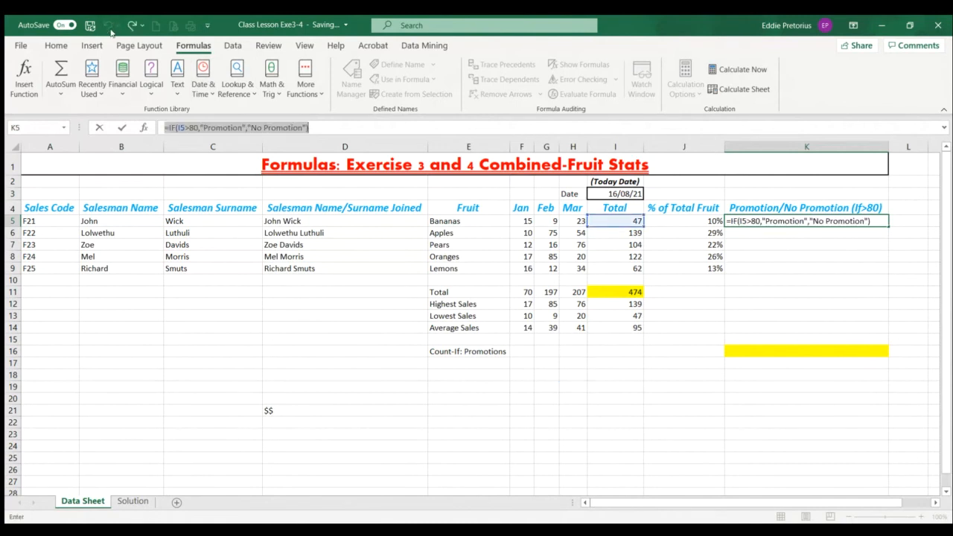
pyautogui.press('Return')
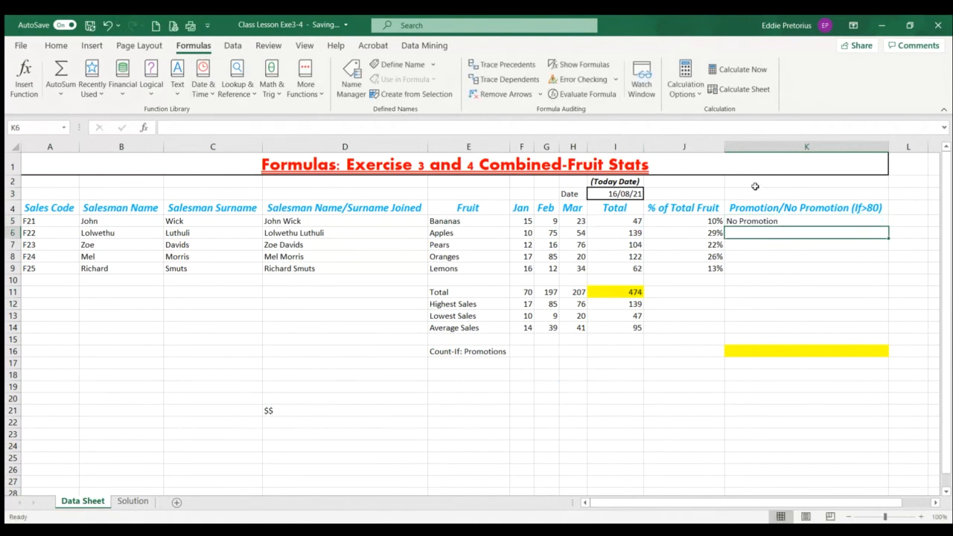
# Fill the K5 promotion IF formula down through K9 and check the formulas in K5 and K9
pyautogui.click(767, 220)
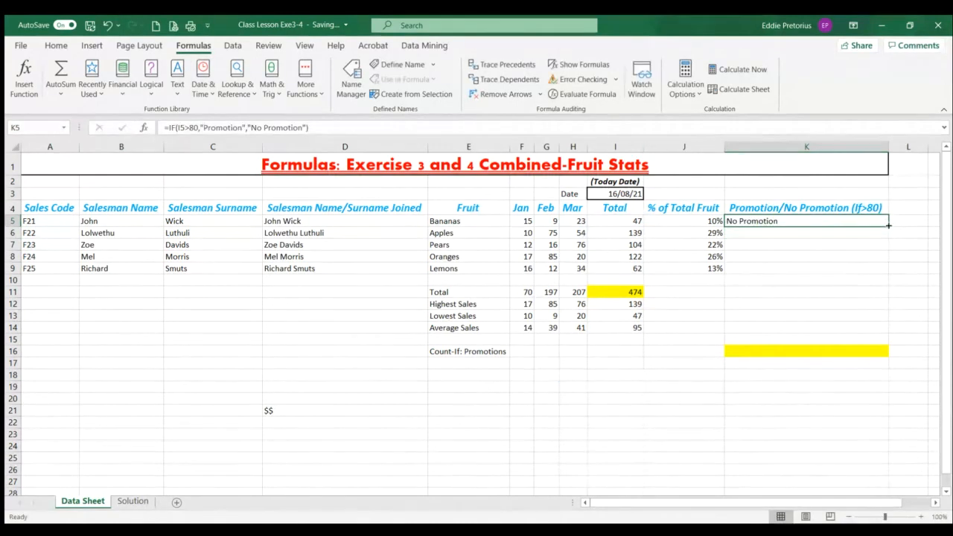
pyautogui.moveTo(888, 225); pyautogui.dragTo(887, 277)
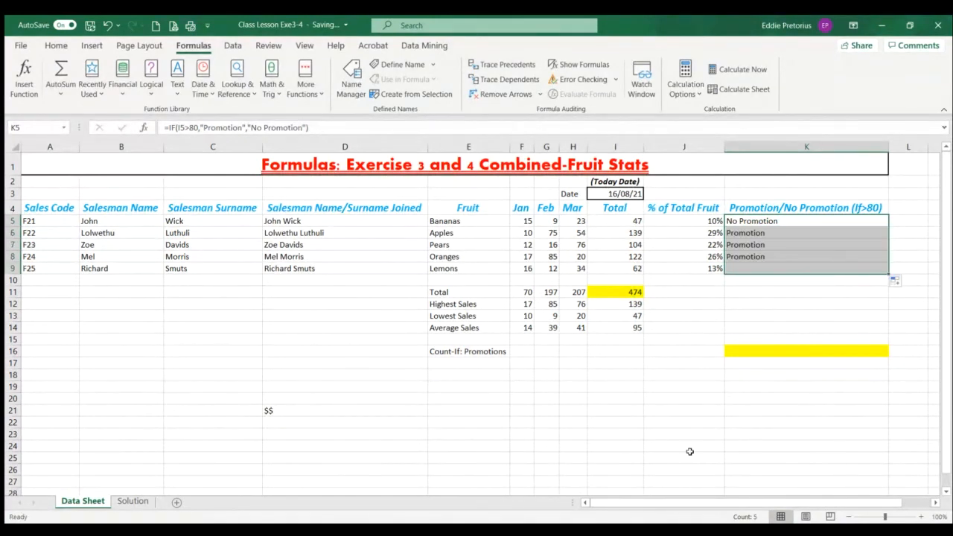
pyautogui.click(749, 223)
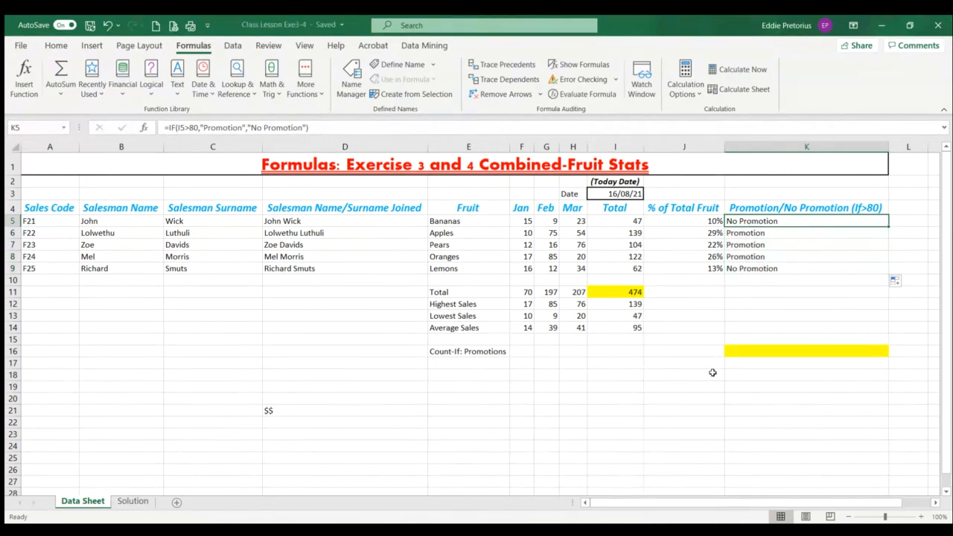
pyautogui.click(773, 270)
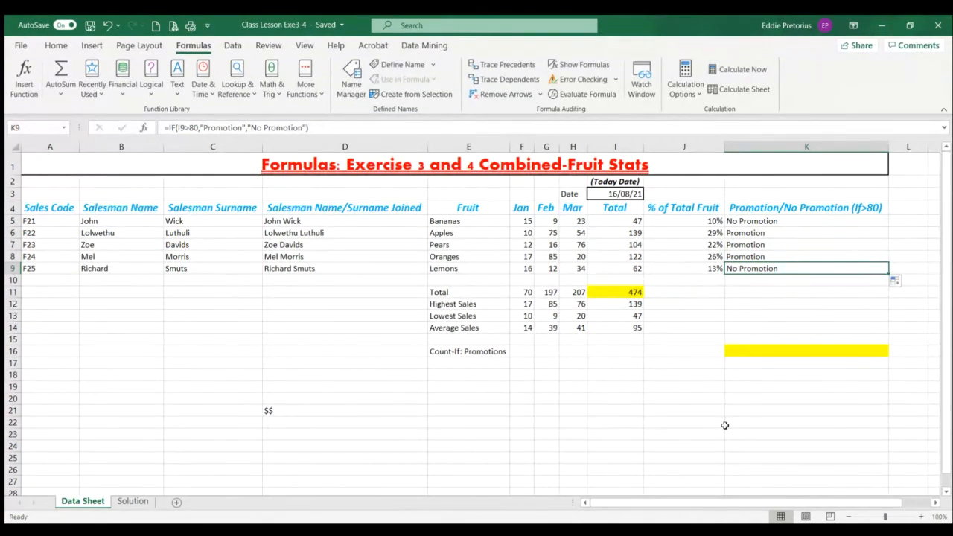
# Apply conditional formatting to K5:K9 that highlights the "No Promotion" cells with a light green fill
pyautogui.click(64, 49)
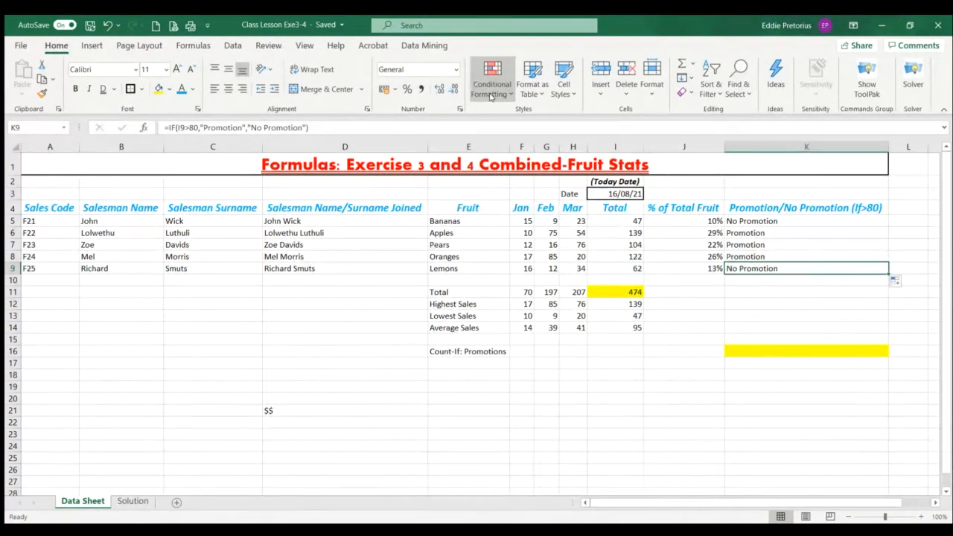
pyautogui.click(767, 223)
pyautogui.moveTo(767, 224); pyautogui.dragTo(767, 268)
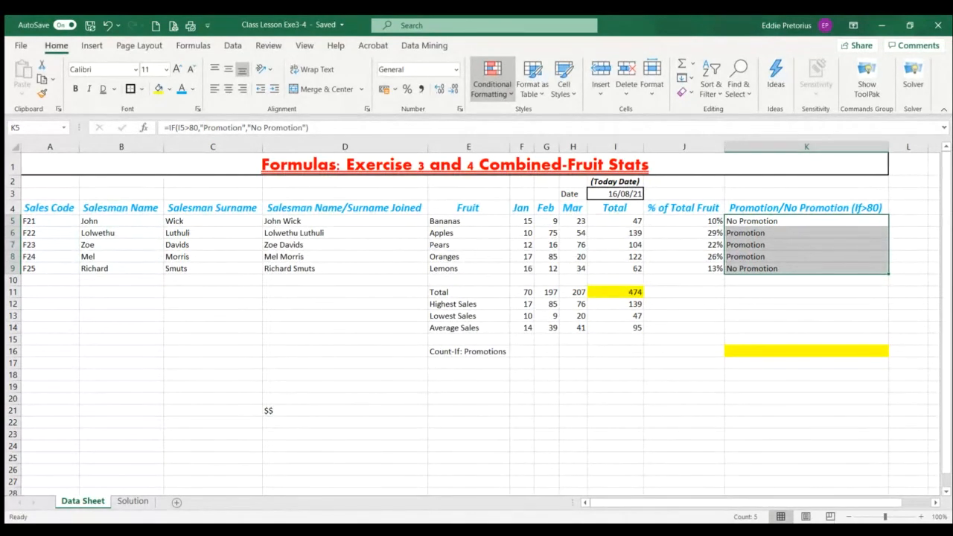
pyautogui.click(668, 236)
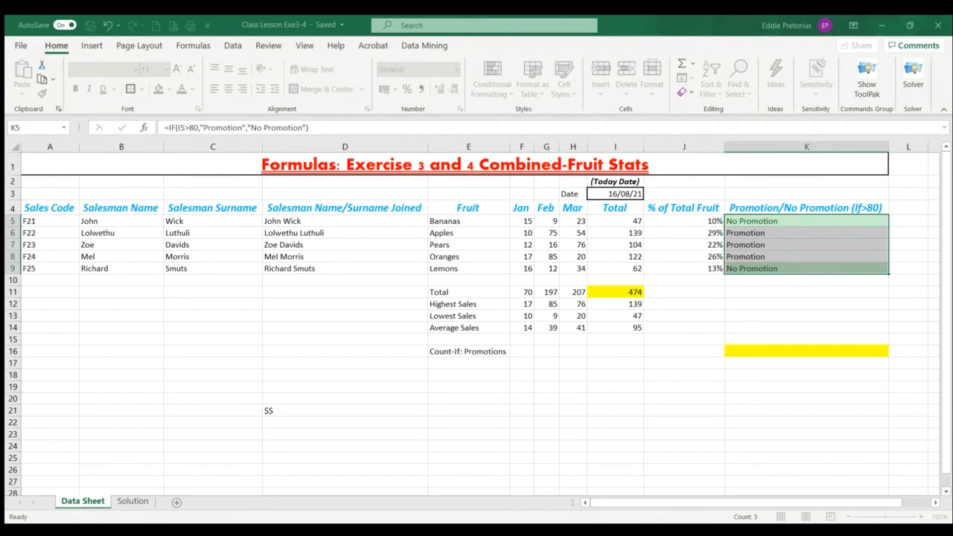
pyautogui.click(705, 431)
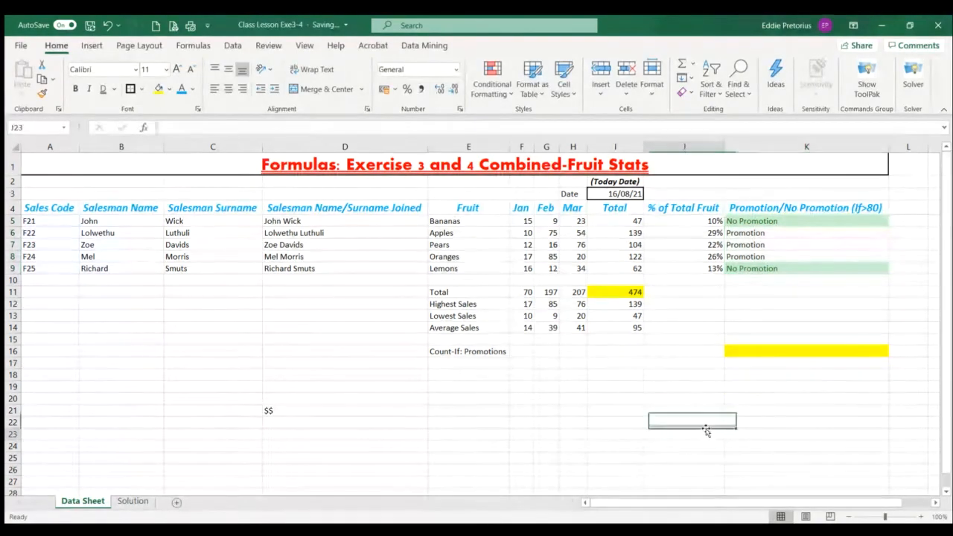
pyautogui.click(779, 224)
pyautogui.click(781, 269)
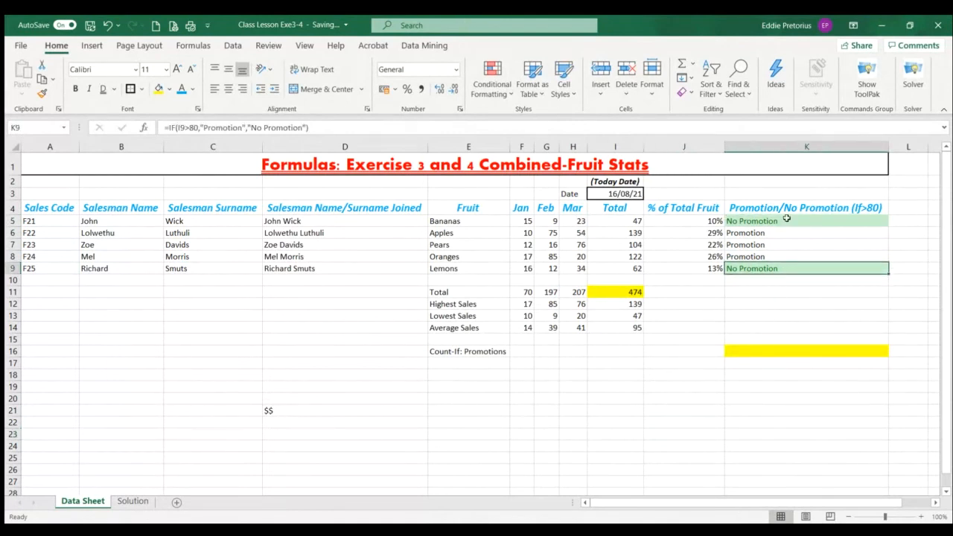
pyautogui.moveTo(786, 218); pyautogui.dragTo(798, 268)
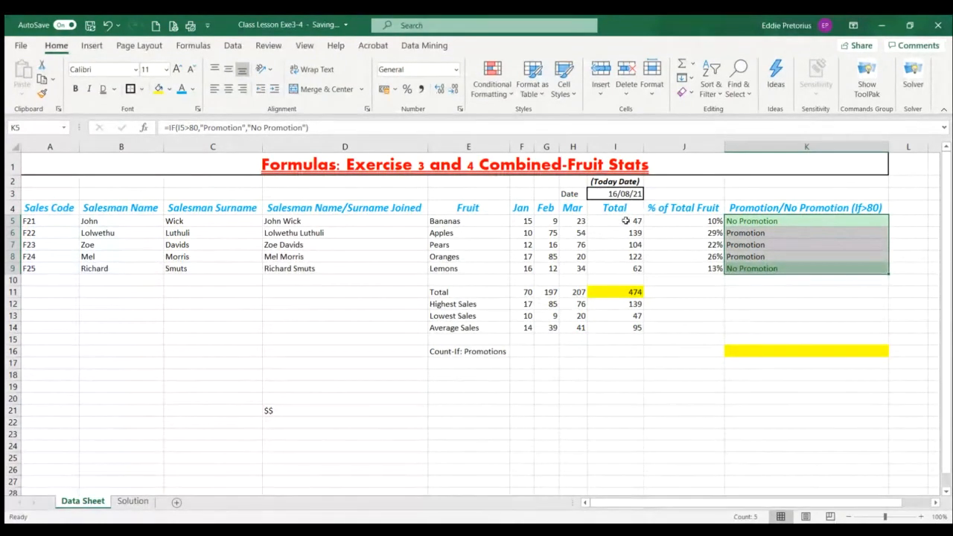
# Apply conditional formatting to the fruit totals I5:I9 that shades the high totals for Apples, Pears and Oranges light orange
pyautogui.moveTo(625, 222); pyautogui.dragTo(627, 269)
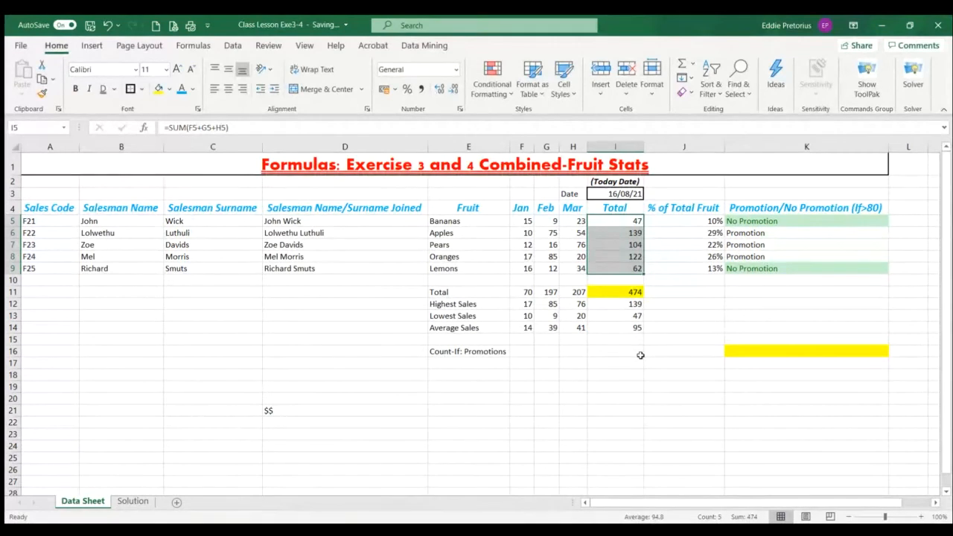
pyautogui.click(493, 93)
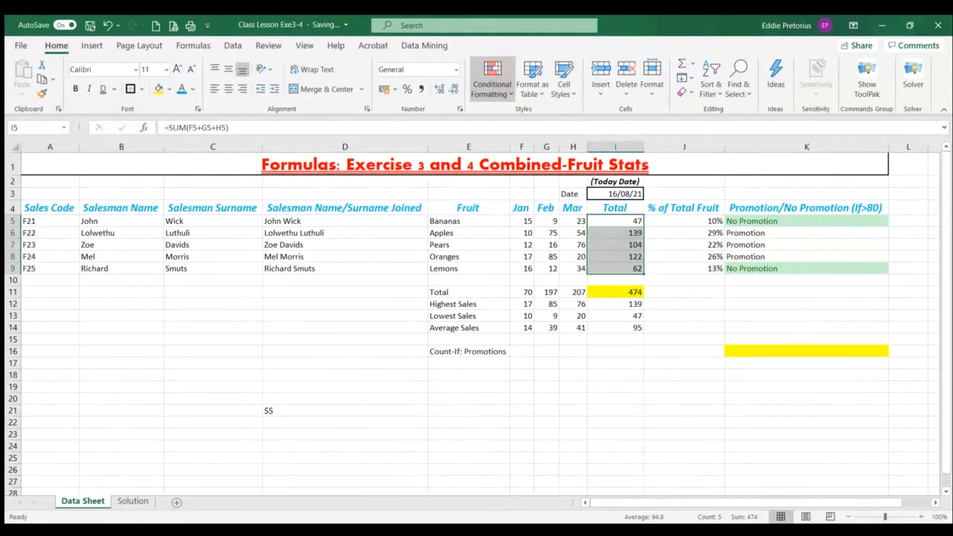
pyautogui.click(655, 126)
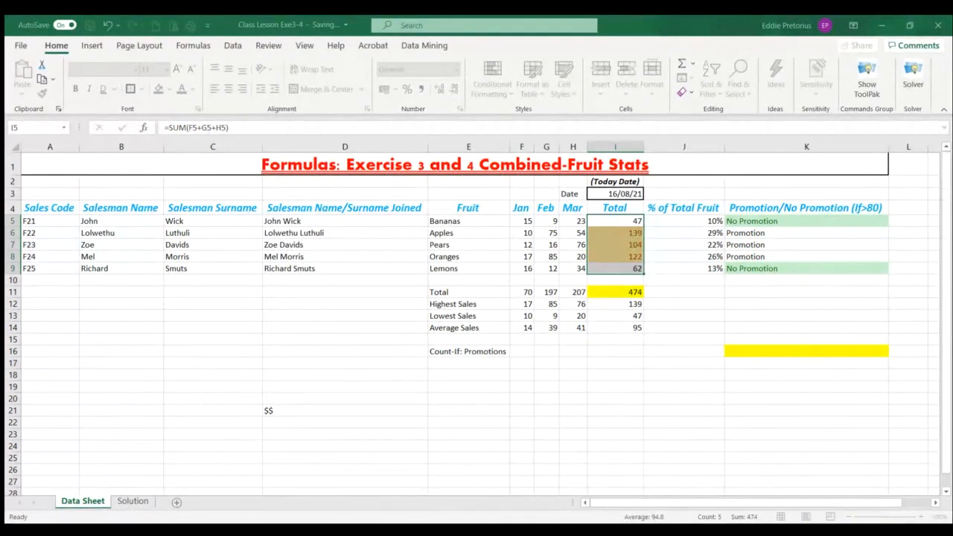
pyautogui.click(665, 428)
pyautogui.click(574, 447)
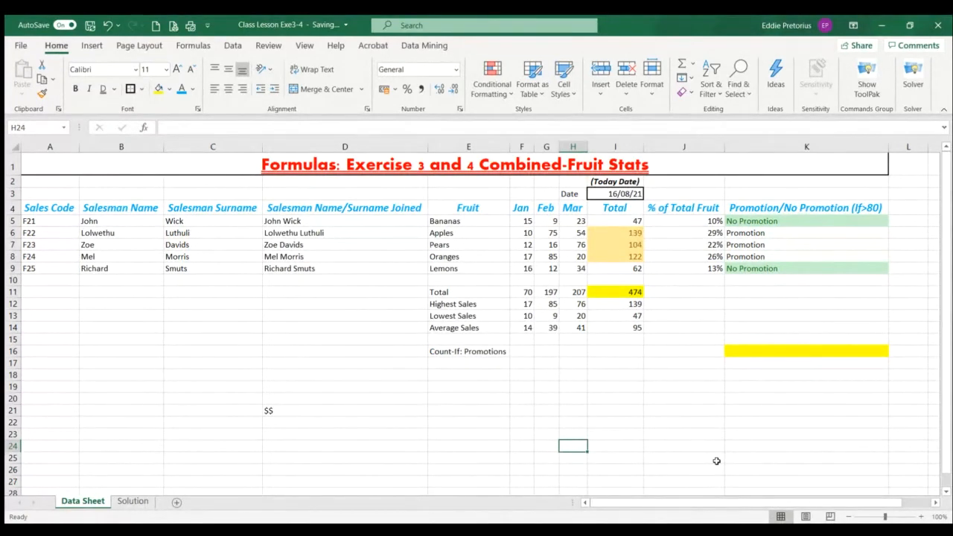
# Examine the Count-If: Promotions cell K16 and the "Promotion" results in K6:K8 that it has to count
pyautogui.click(757, 351)
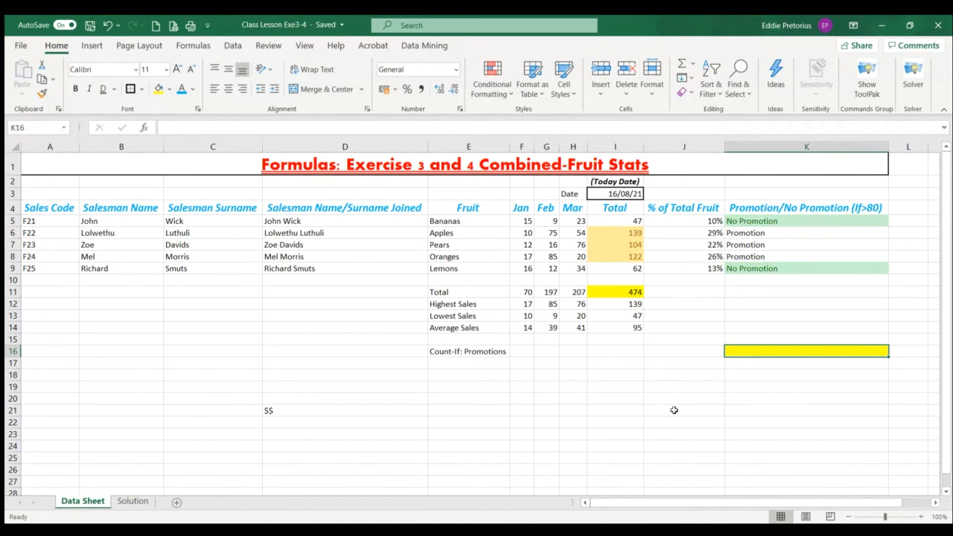
pyautogui.click(764, 233)
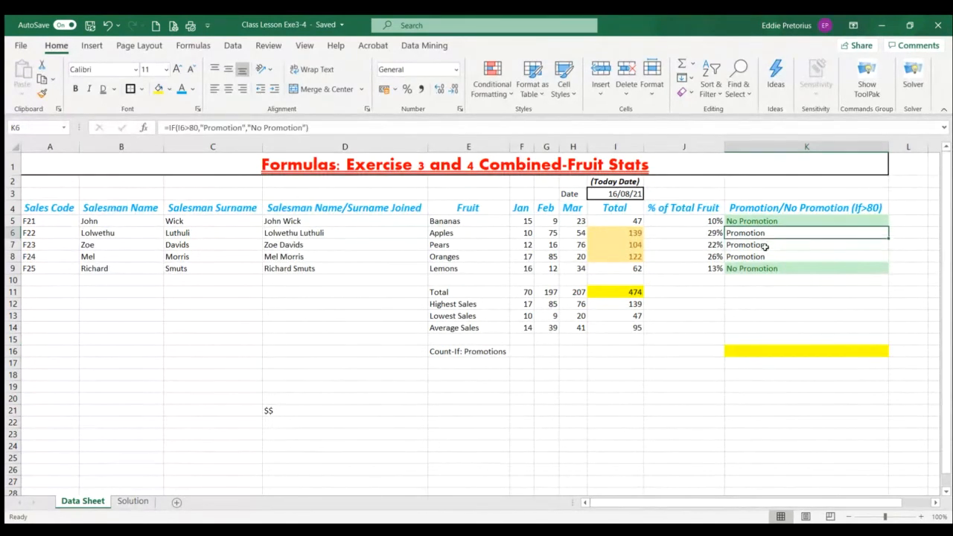
pyautogui.moveTo(765, 245); pyautogui.dragTo(764, 257)
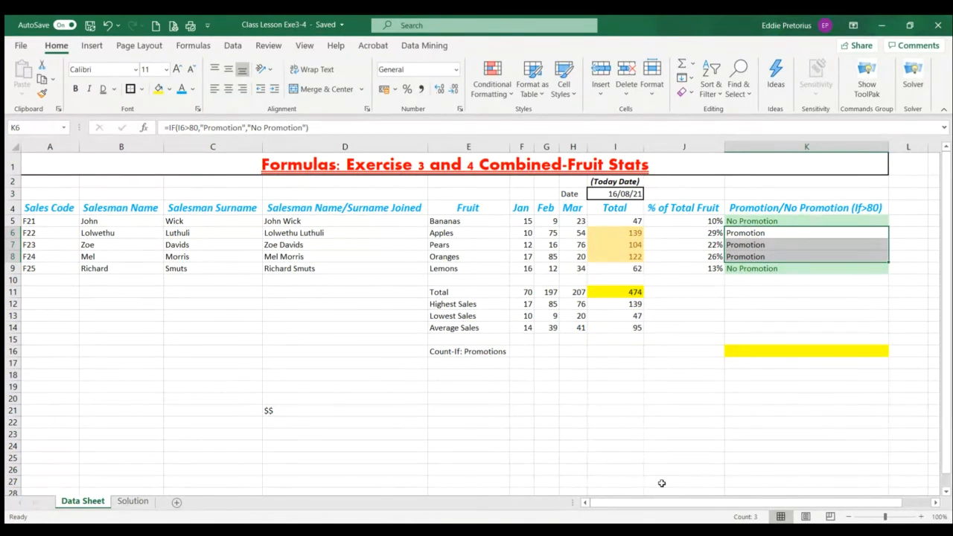
# Enter a COUNTIF formula in K16 that counts the cells in K5:K9 equal to "Promotion"
pyautogui.click(778, 350)
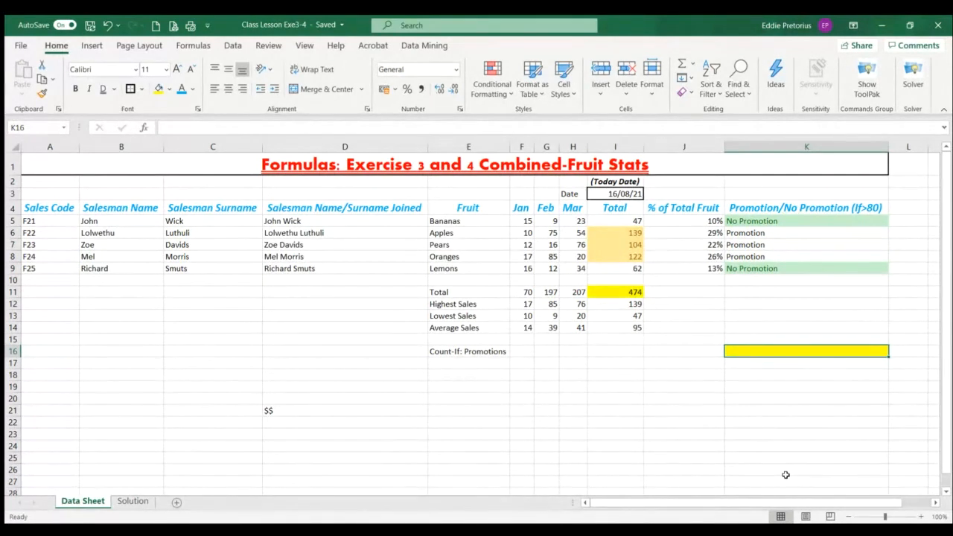
pyautogui.write('=count')
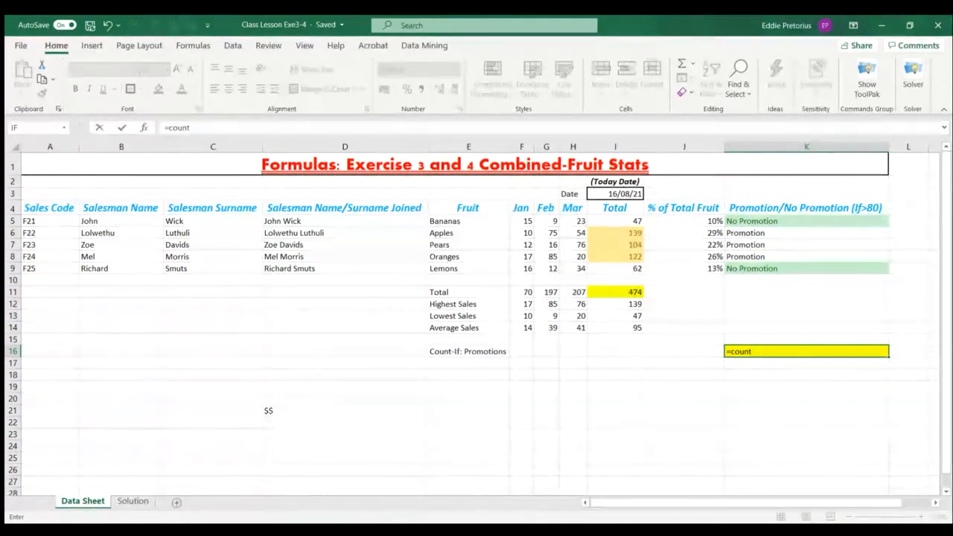
pyautogui.doubleClick(767, 400)
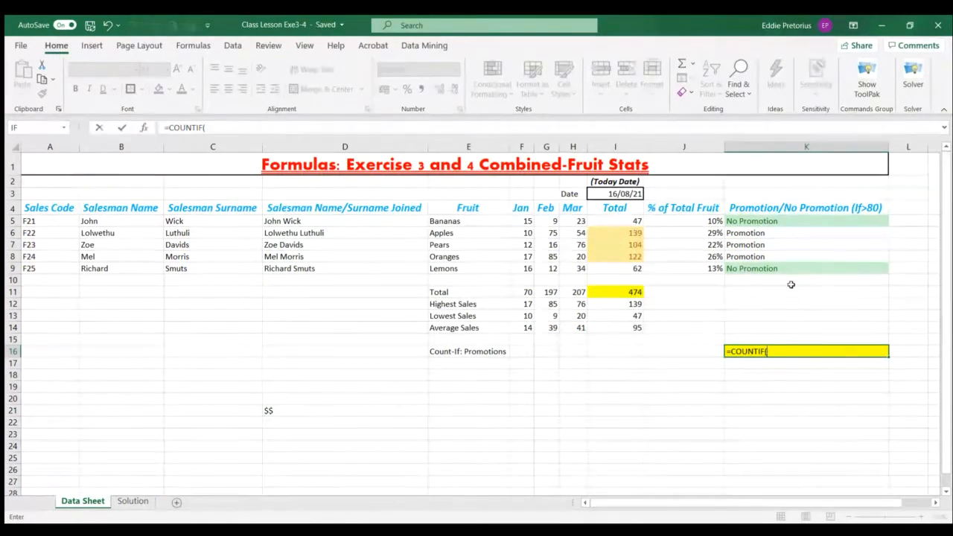
pyautogui.moveTo(778, 222); pyautogui.dragTo(775, 270)
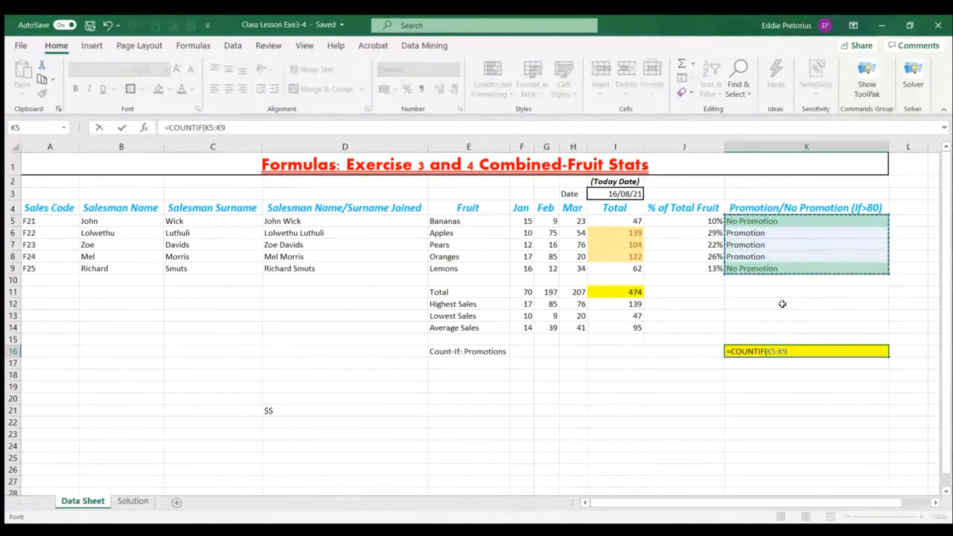
pyautogui.write(',"')
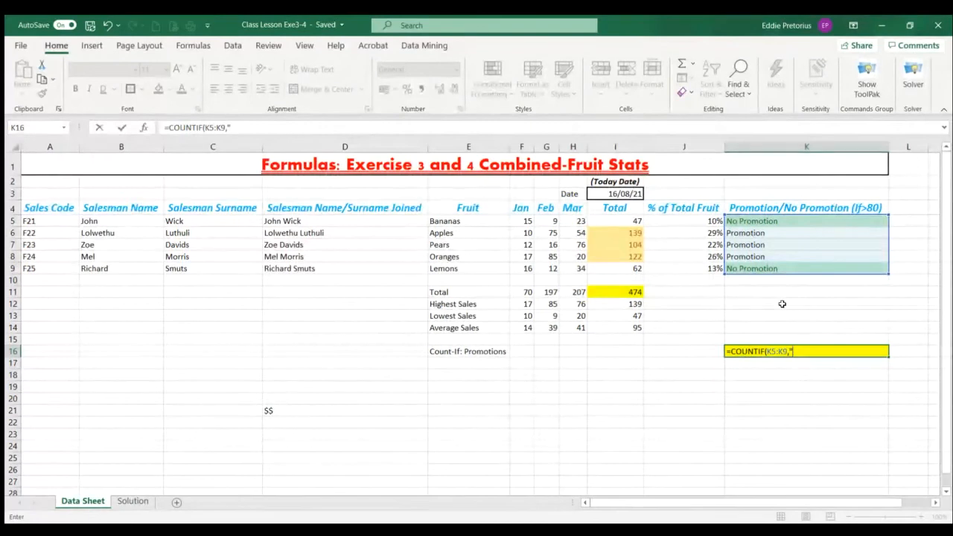
pyautogui.write('Pr')
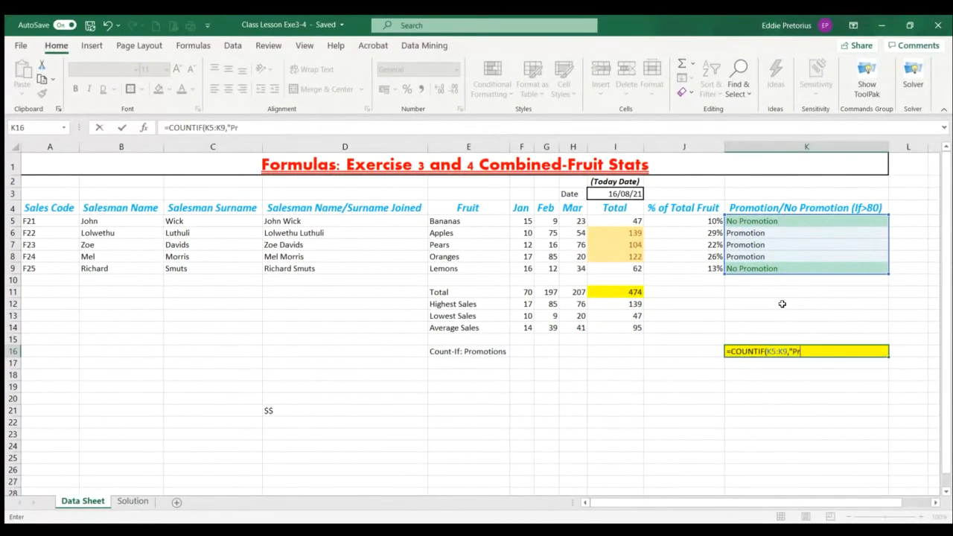
pyautogui.write('omotion')
pyautogui.write('")')
pyautogui.press('Return')
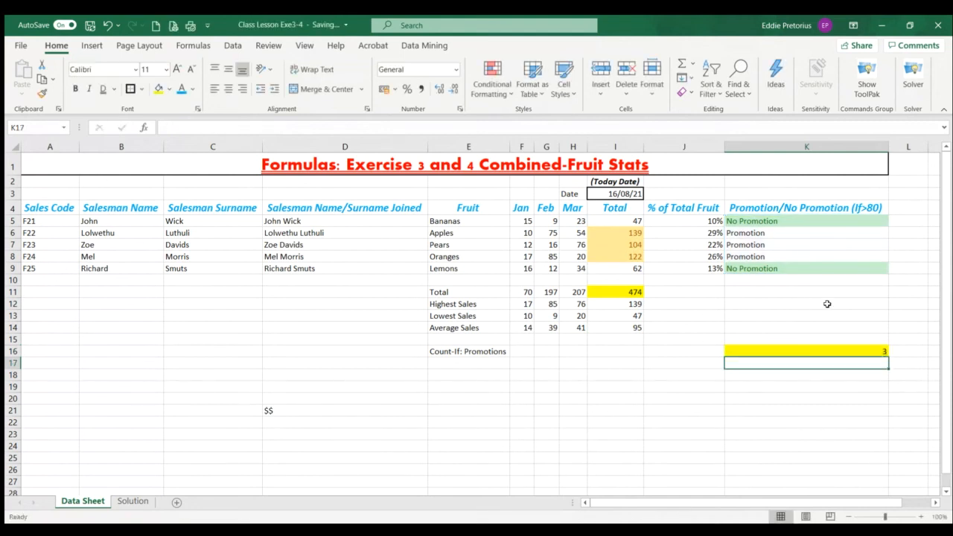
# Inspect the COUNTIF formula in K16 and clear the cell's contents
pyautogui.click(856, 352)
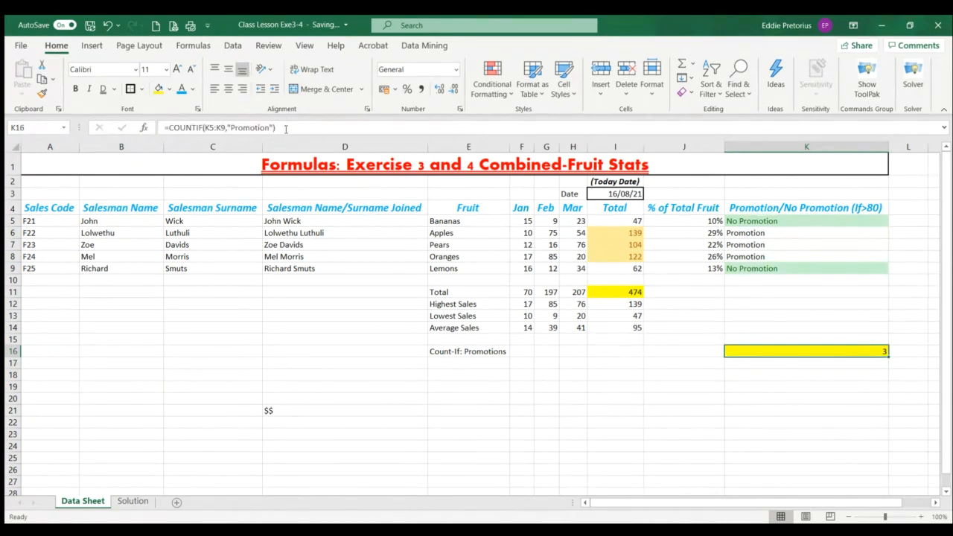
pyautogui.moveTo(286, 128); pyautogui.dragTo(156, 132)
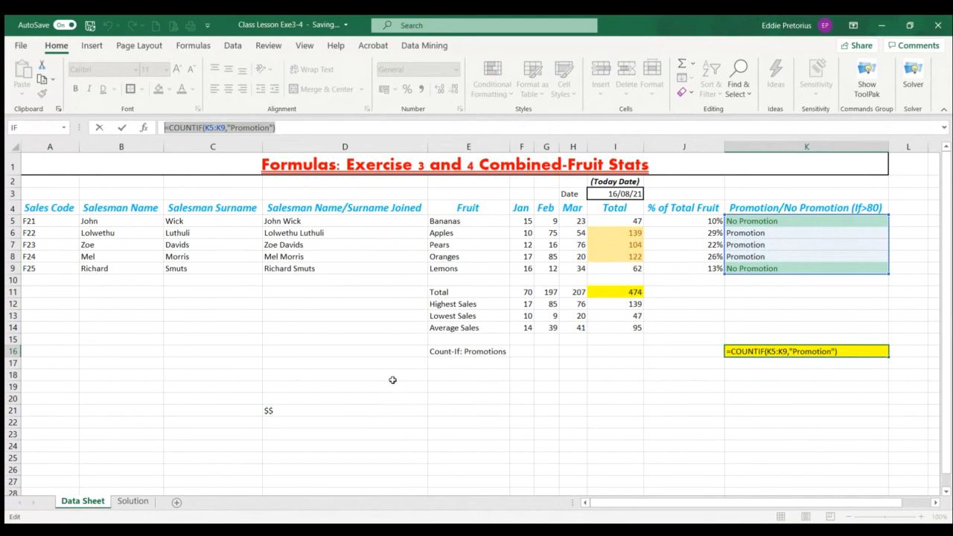
pyautogui.click(857, 349)
pyautogui.press('Return')
pyautogui.click(795, 349)
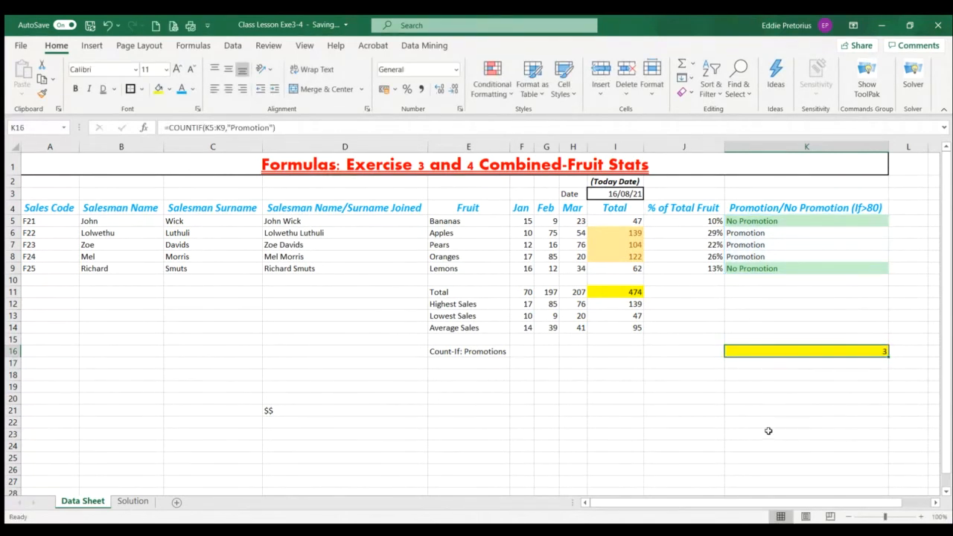
pyautogui.press('Delete')
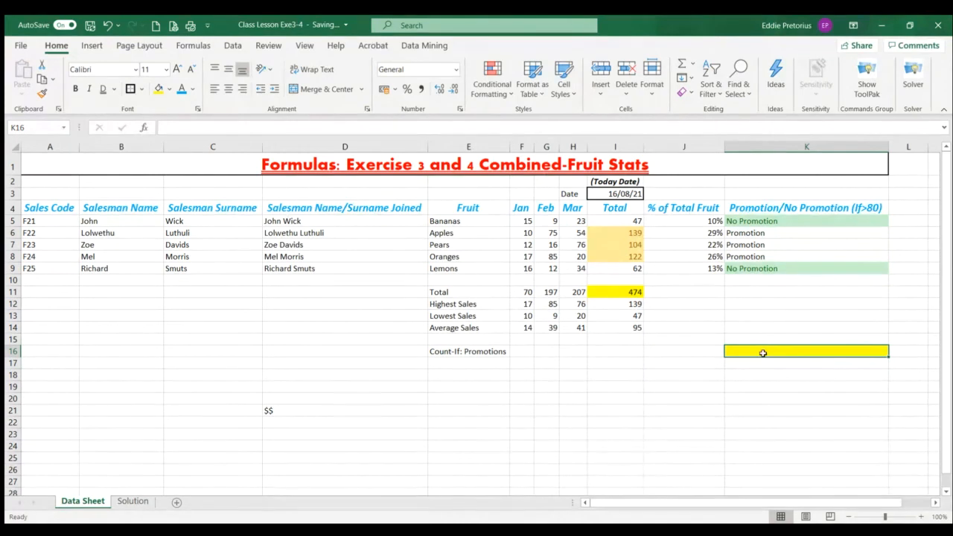
pyautogui.click(203, 47)
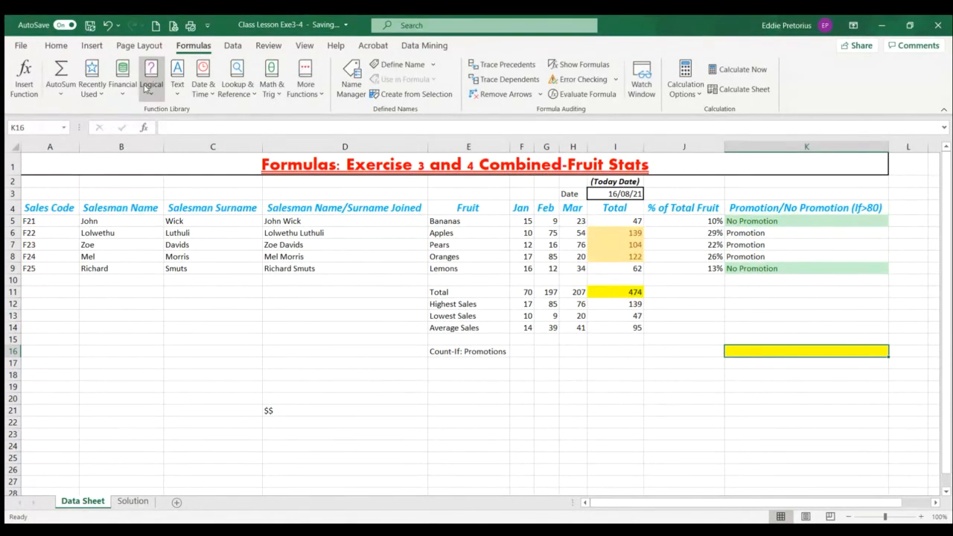
pyautogui.write('=')
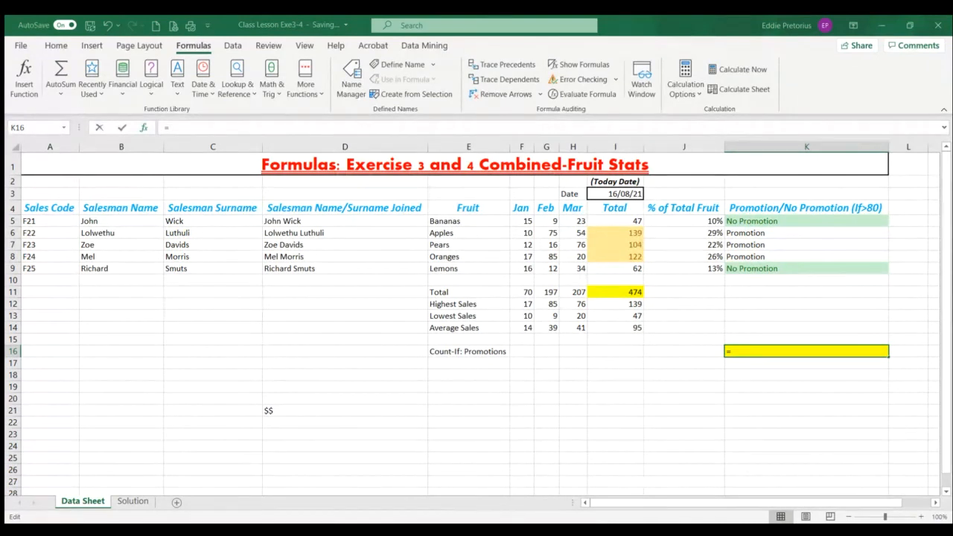
pyautogui.press('Escape')
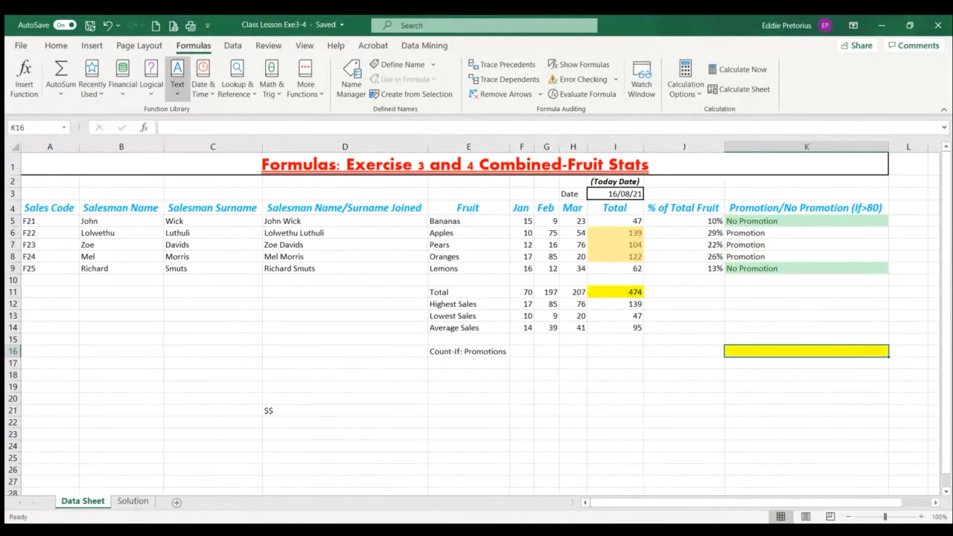
pyautogui.click(98, 93)
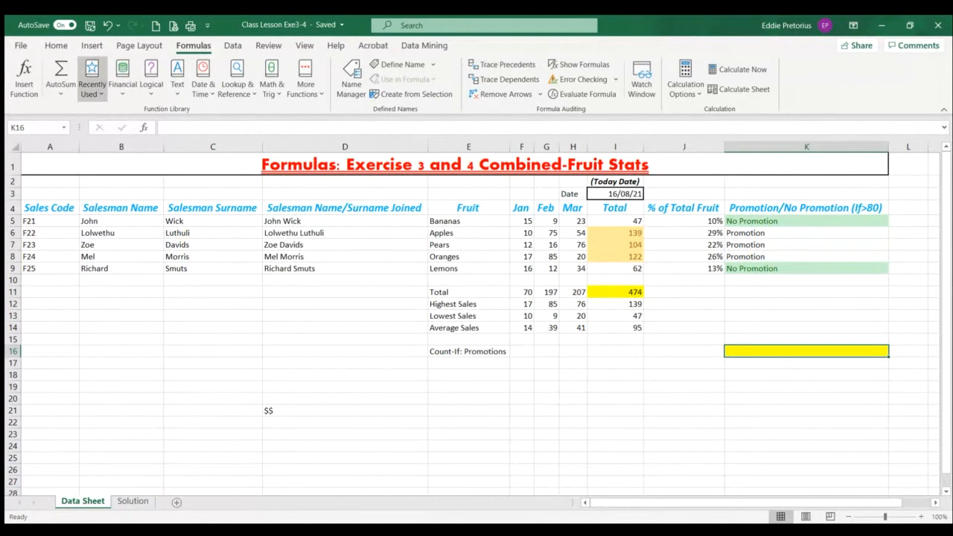
pyautogui.click(122, 214)
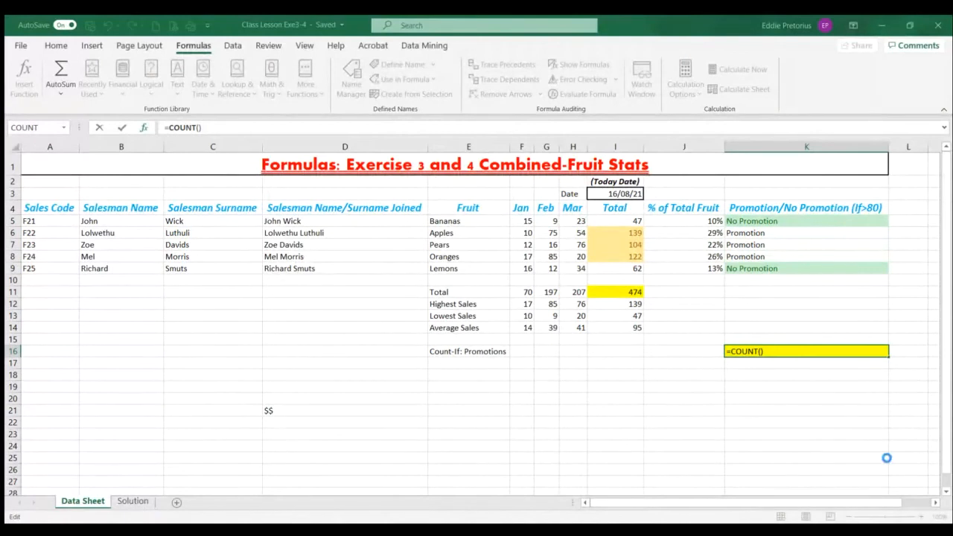
pyautogui.press('Escape')
# Build the COUNTIF function in K16 through its function arguments, with range K5:K9 and criteria Promotion
pyautogui.moveTo(763, 218); pyautogui.dragTo(761, 270)
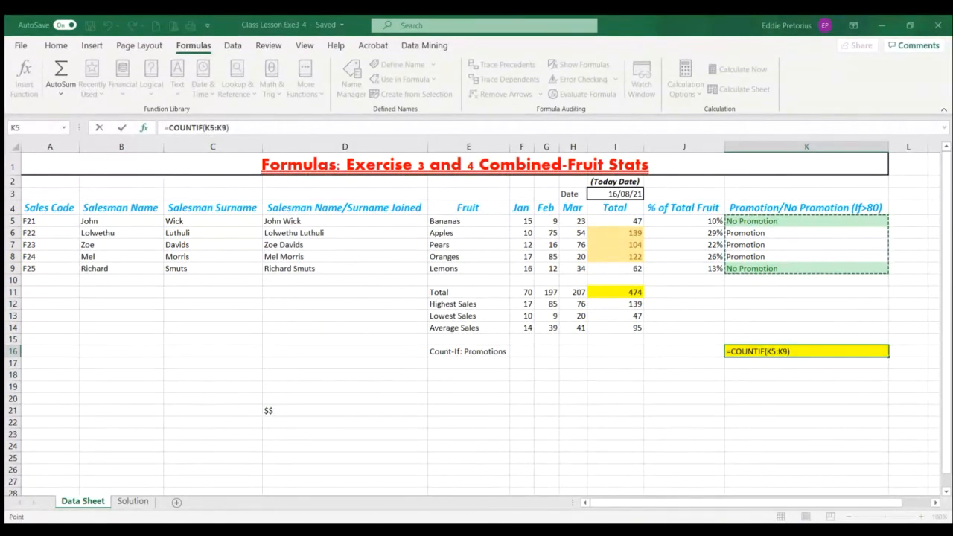
pyautogui.click(787, 352)
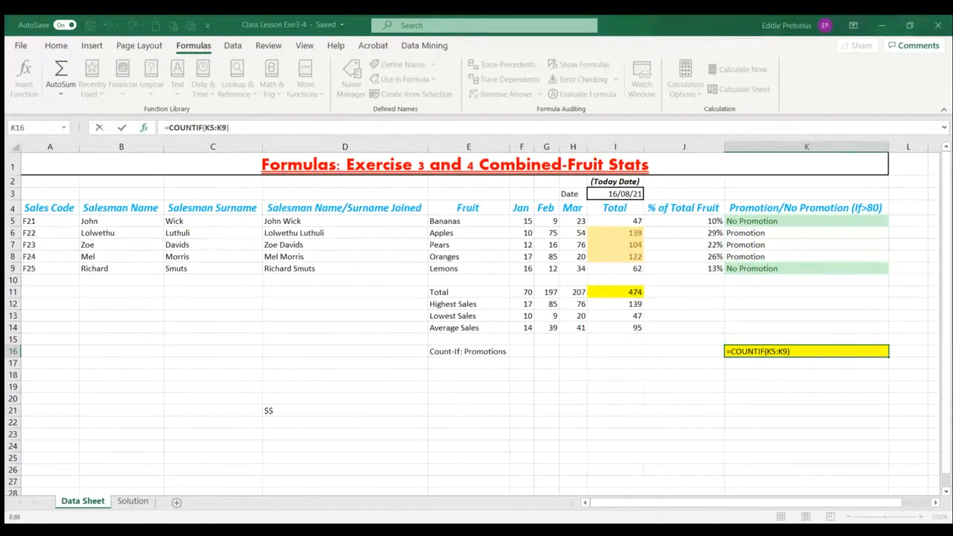
pyautogui.write(',Promotion')
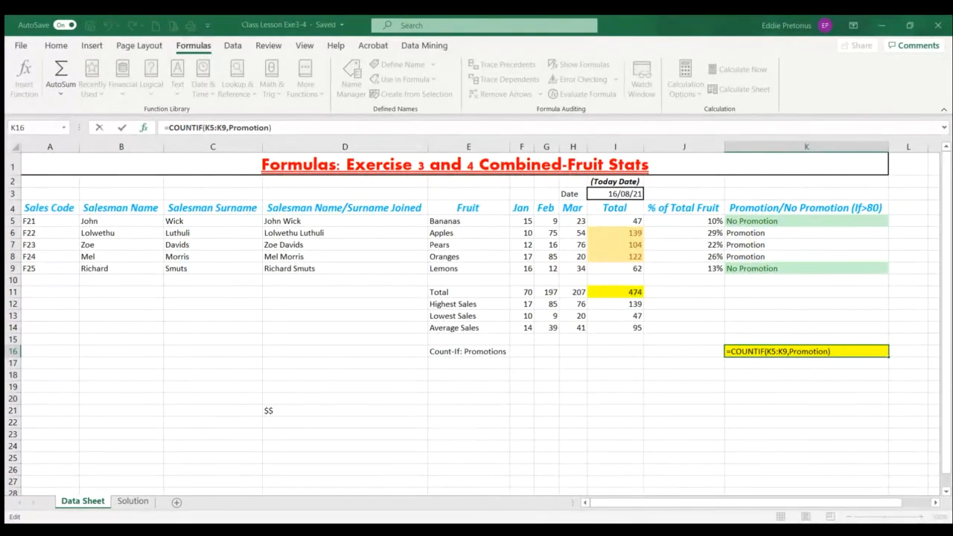
pyautogui.click(821, 520)
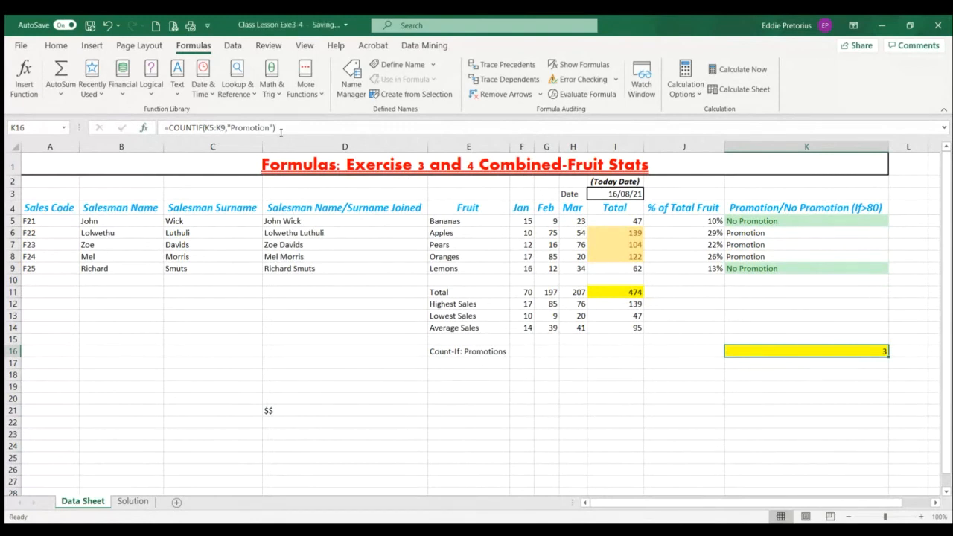
# Review the COUNTIF formula inserted in K16 and remove the whole formula from the cell
pyautogui.moveTo(287, 128); pyautogui.dragTo(151, 119)
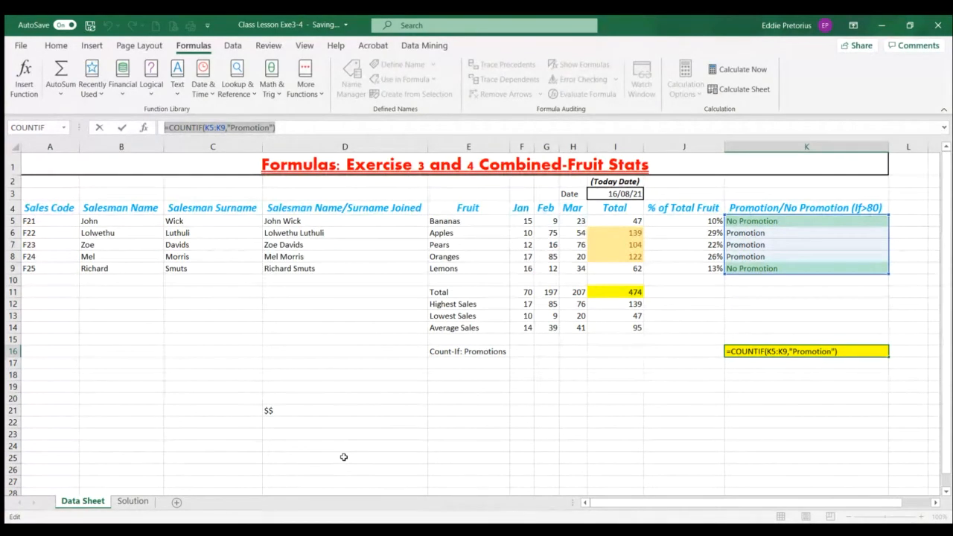
pyautogui.press('End')
pyautogui.press('BackSpace')
pyautogui.press('BackSpace')
pyautogui.press('BackSpace')
pyautogui.press('BackSpace')
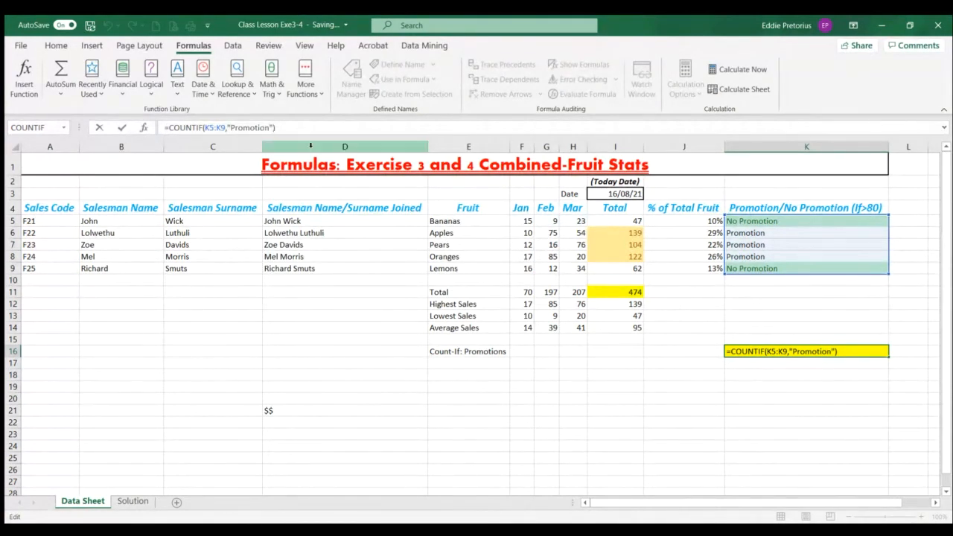
pyautogui.press('BackSpace')
pyautogui.press('BackSpace')
pyautogui.press('BackSpace')
pyautogui.press('BackSpace')
pyautogui.press('BackSpace')
pyautogui.press('BackSpace')
pyautogui.press('BackSpace')
pyautogui.press('BackSpace')
pyautogui.press('BackSpace')
pyautogui.press('BackSpace')
pyautogui.press('BackSpace')
pyautogui.press('BackSpace')
pyautogui.press('BackSpace')
pyautogui.press('BackSpace')
pyautogui.press('BackSpace')
pyautogui.press('BackSpace')
pyautogui.press('BackSpace')
pyautogui.press('BackSpace')
pyautogui.press('BackSpace')
pyautogui.press('BackSpace')
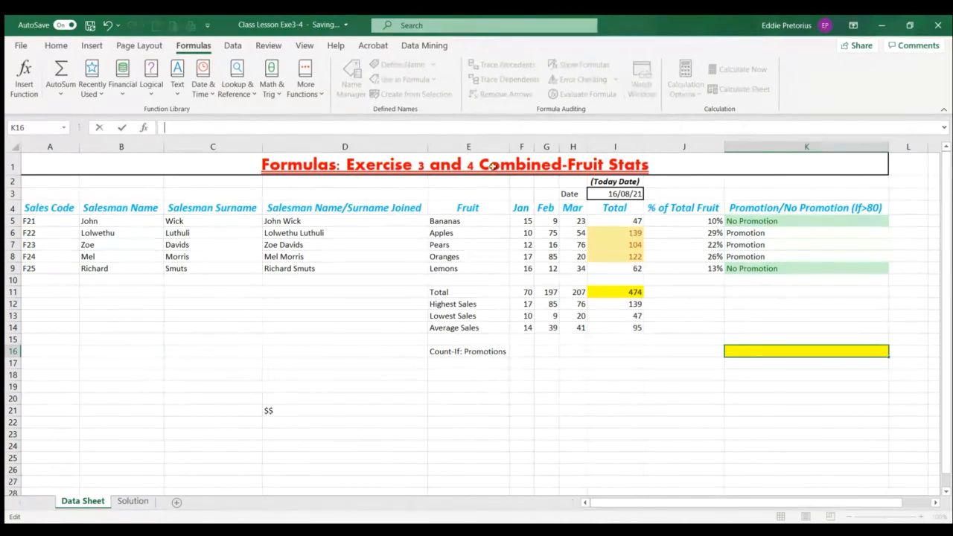
pyautogui.click(546, 386)
# Insert the statistical COUNTIF function in K16 with range K5:K9 and cell K8 as the criteria
pyautogui.click(795, 350)
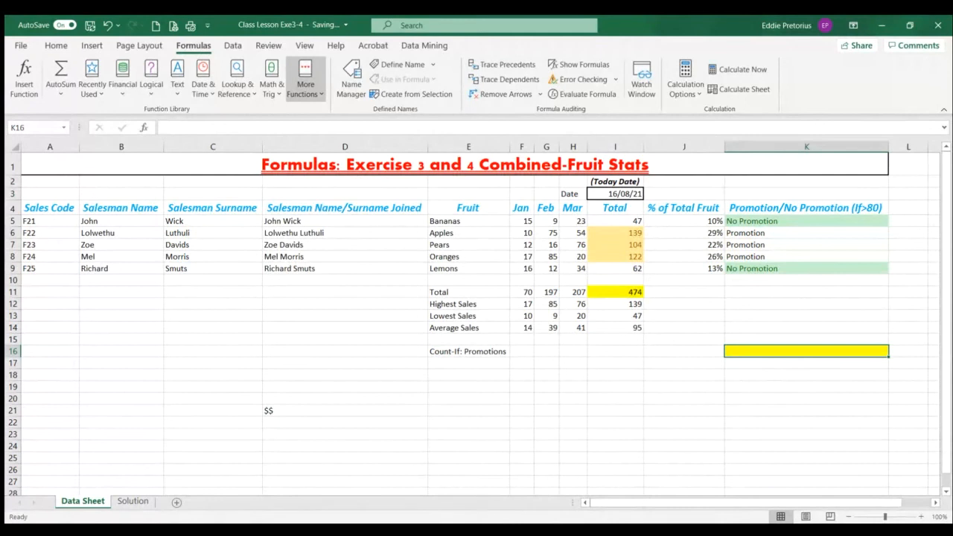
pyautogui.click(430, 379)
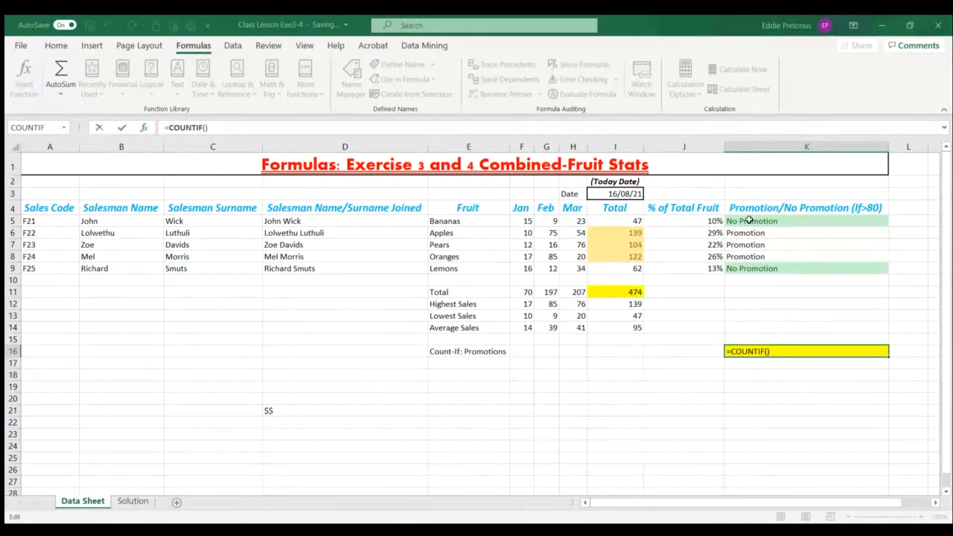
pyautogui.moveTo(749, 220); pyautogui.dragTo(748, 268)
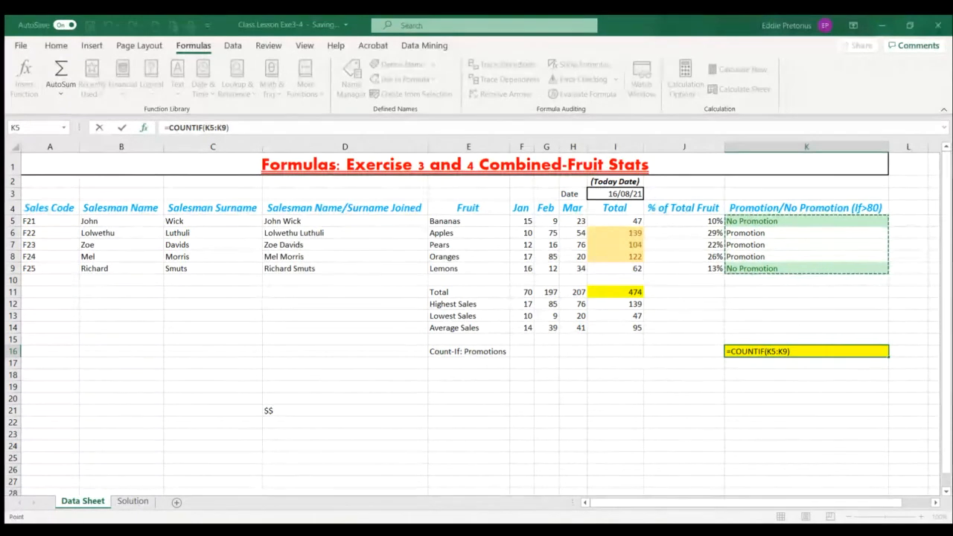
pyautogui.press('Tab')
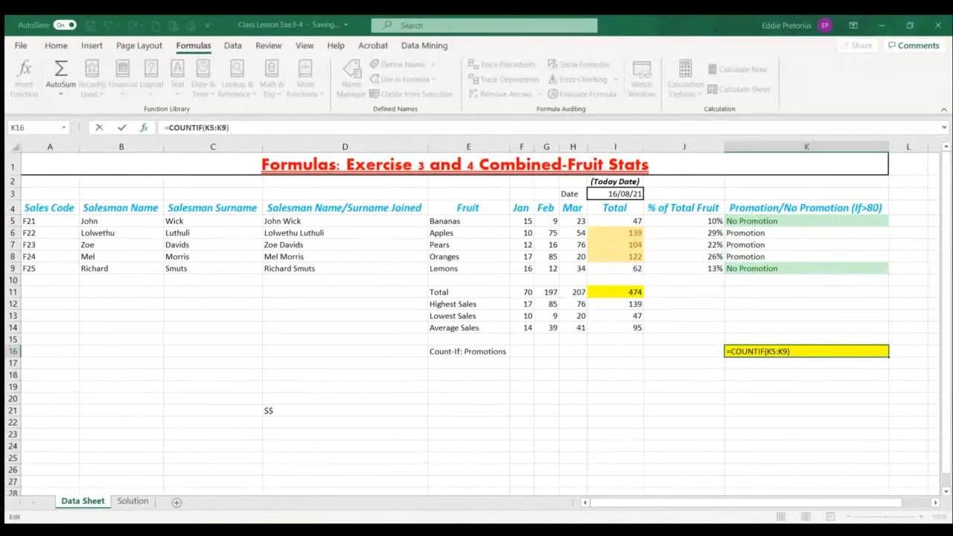
pyautogui.write(',')
pyautogui.click(763, 233)
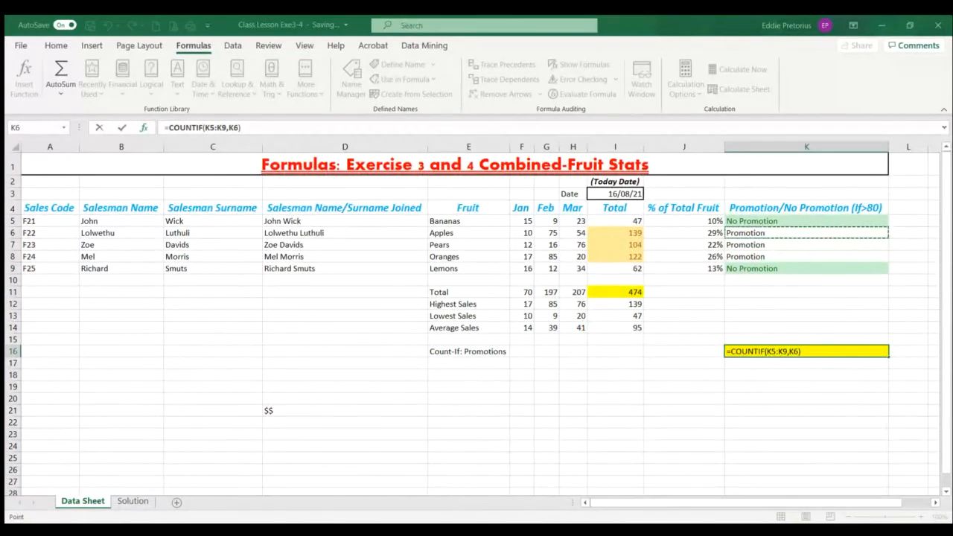
pyautogui.press('Down')
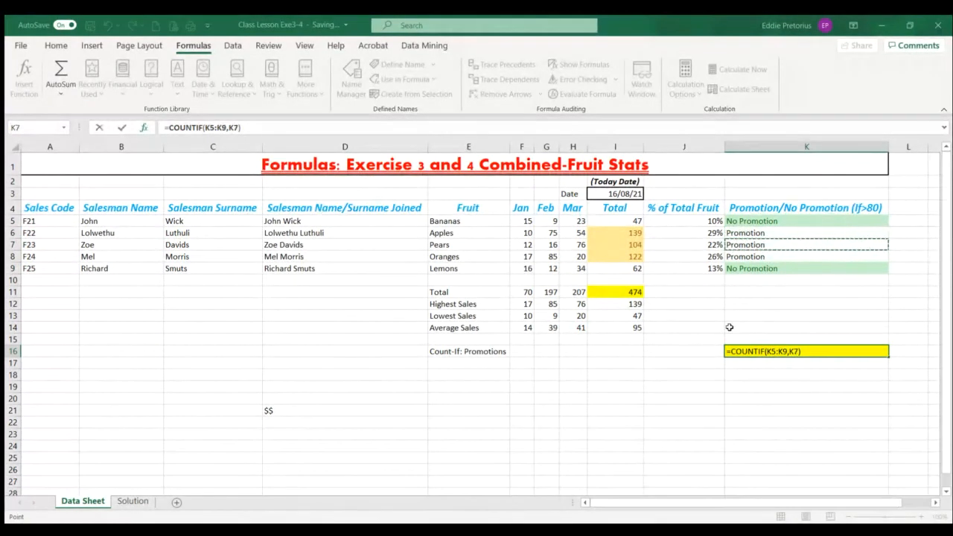
pyautogui.click(754, 256)
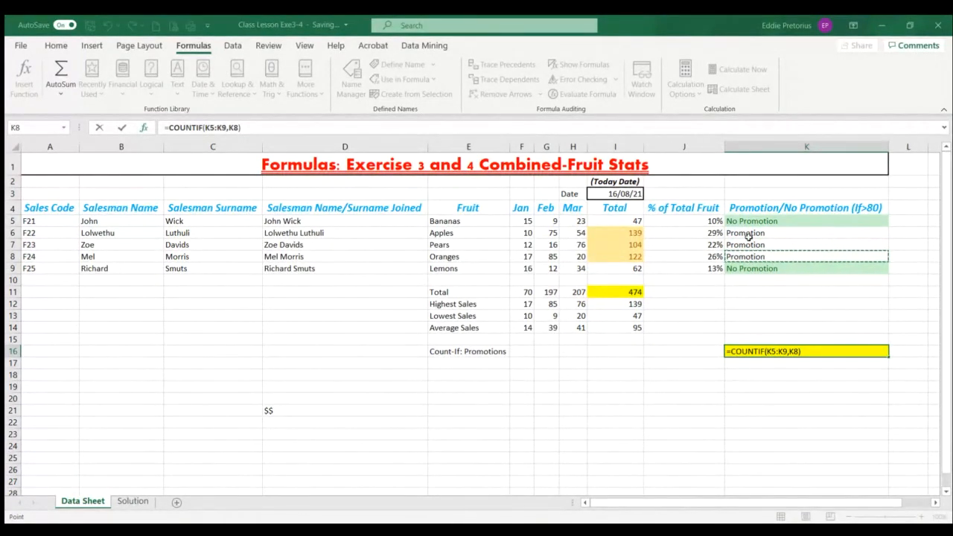
pyautogui.press('Return')
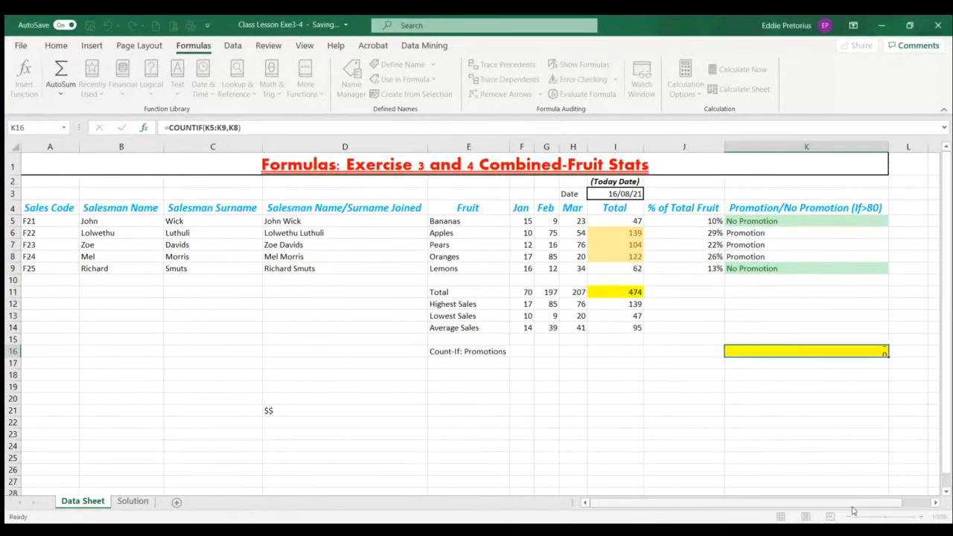
pyautogui.click(571, 420)
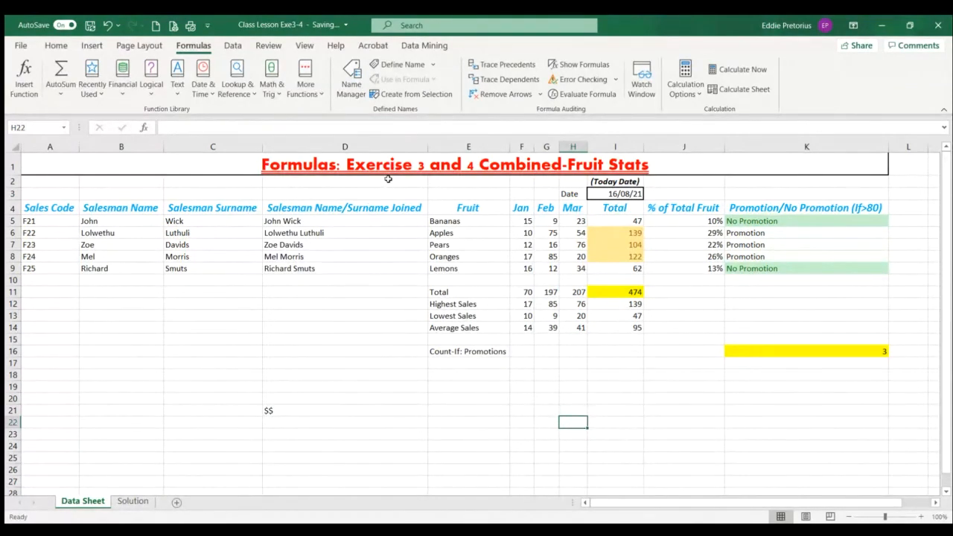
# Review the headings in row 4, the sales codes, the joined names, the Bananas sales row and the Total row
pyautogui.moveTo(44, 209); pyautogui.dragTo(819, 208)
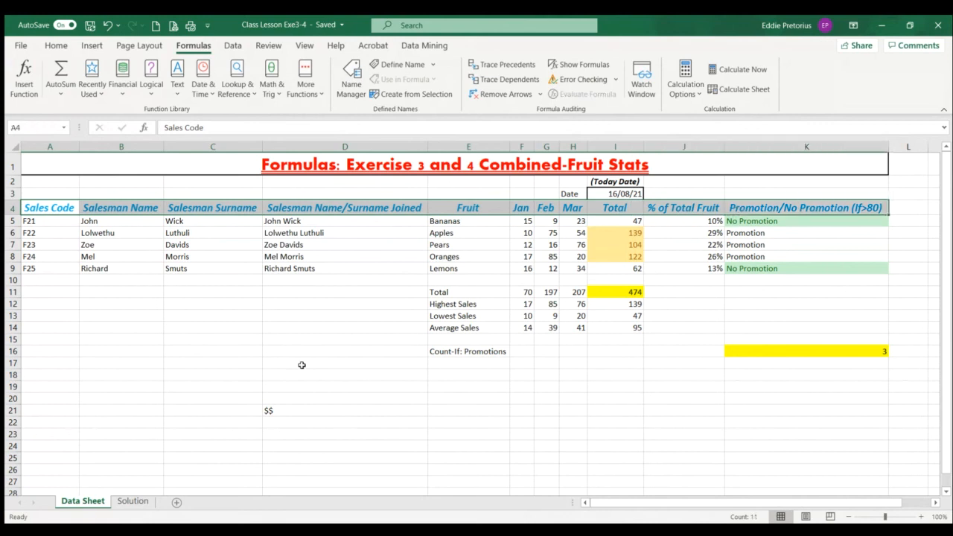
pyautogui.moveTo(45, 220); pyautogui.dragTo(45, 274)
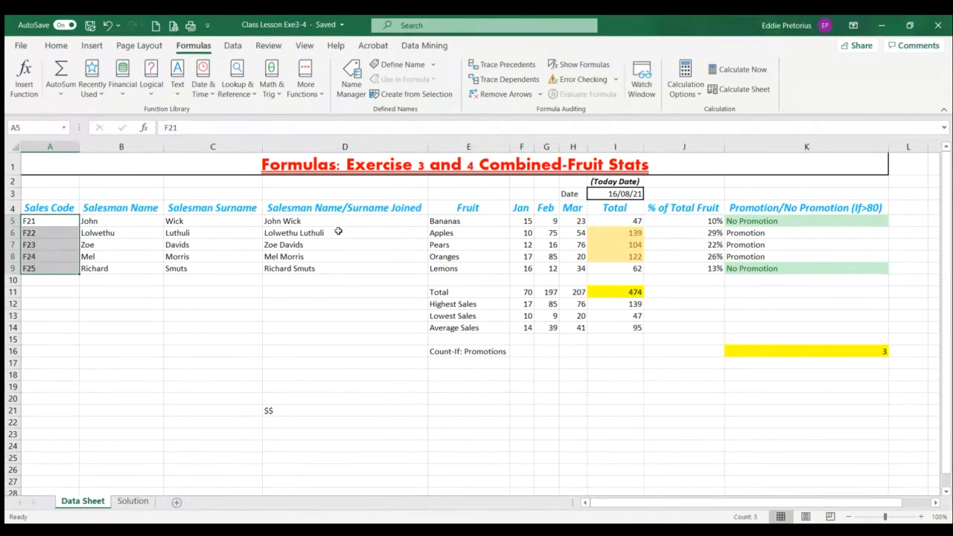
pyautogui.moveTo(342, 256); pyautogui.dragTo(329, 265)
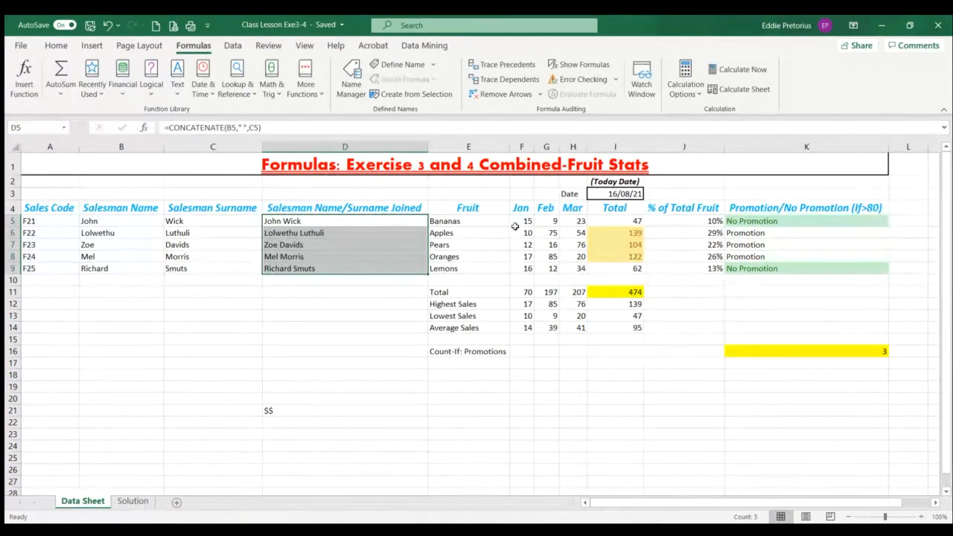
pyautogui.moveTo(521, 221); pyautogui.dragTo(608, 224)
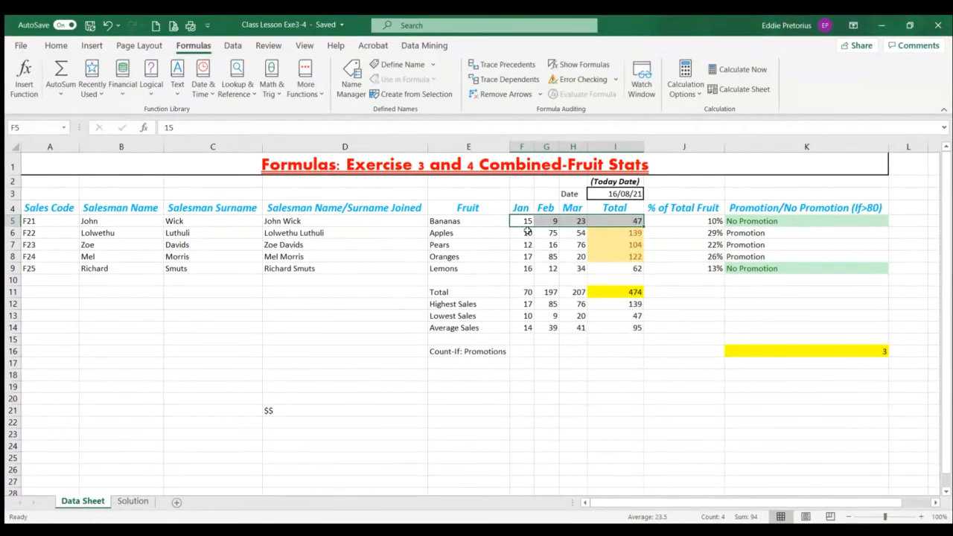
pyautogui.moveTo(523, 293); pyautogui.dragTo(639, 291)
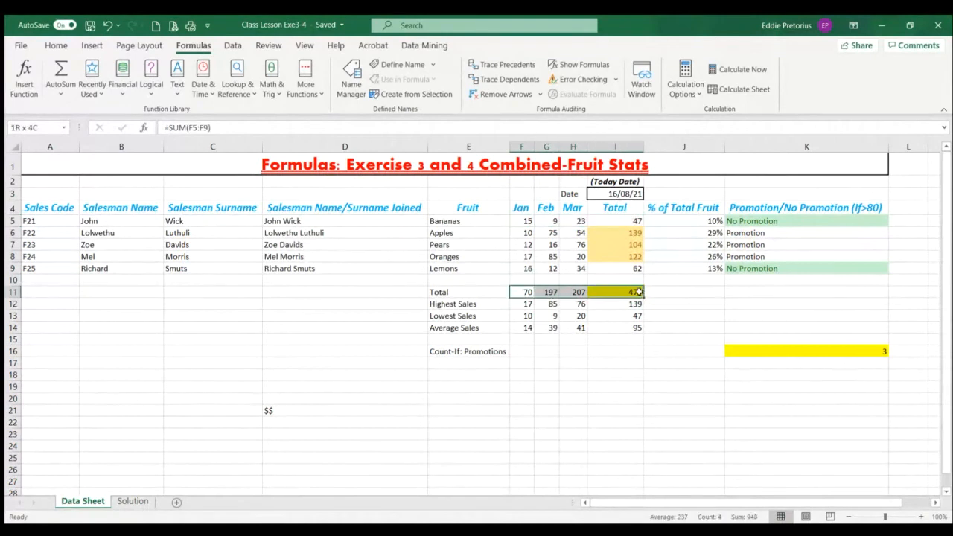
# Check the January highest, lowest and average sales formulas in F12, F13 and F14 against the fruit values
pyautogui.click(523, 303)
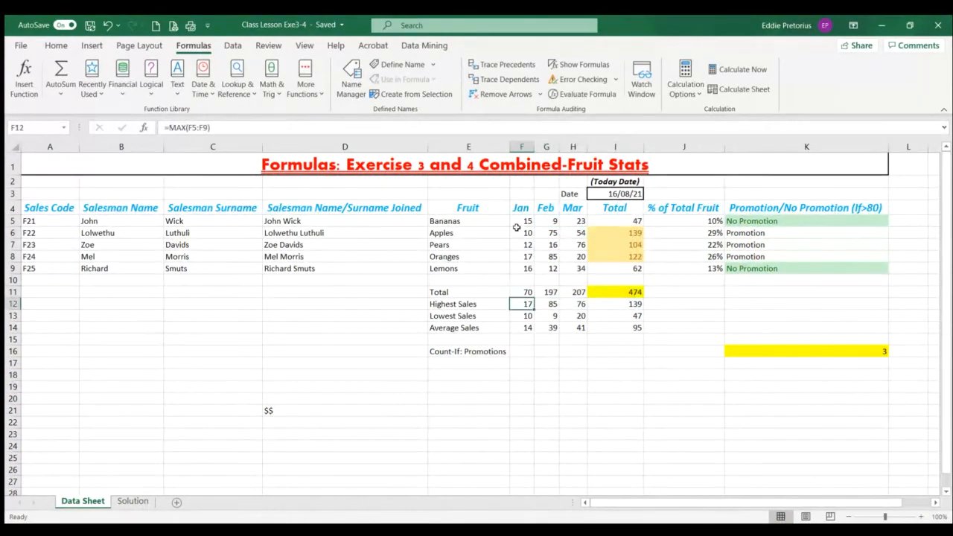
pyautogui.click(521, 220)
pyautogui.click(519, 254)
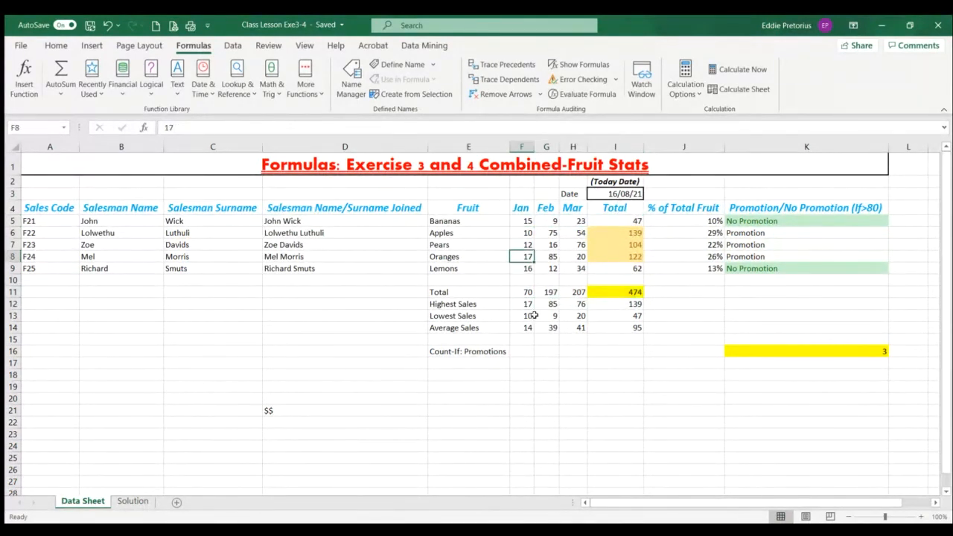
pyautogui.click(524, 316)
pyautogui.click(527, 234)
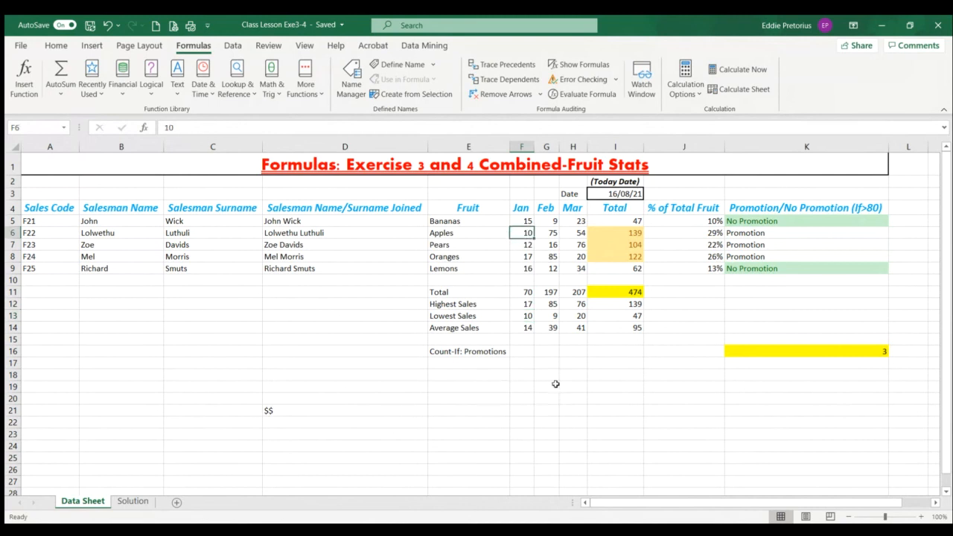
pyautogui.click(525, 327)
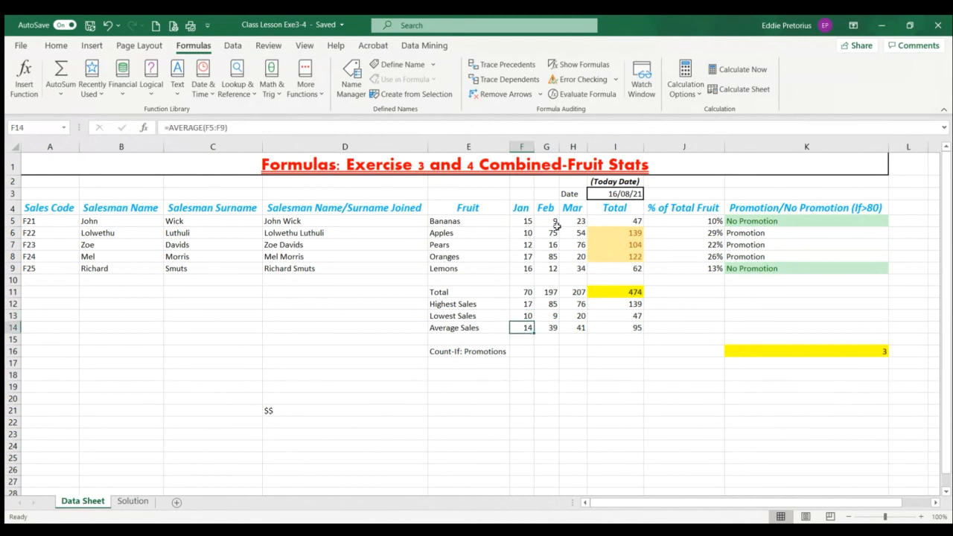
# Review the date formula in I3, the percentage formula in J5 and the Count-If label, and compare with the Solution sheet
pyautogui.click(624, 193)
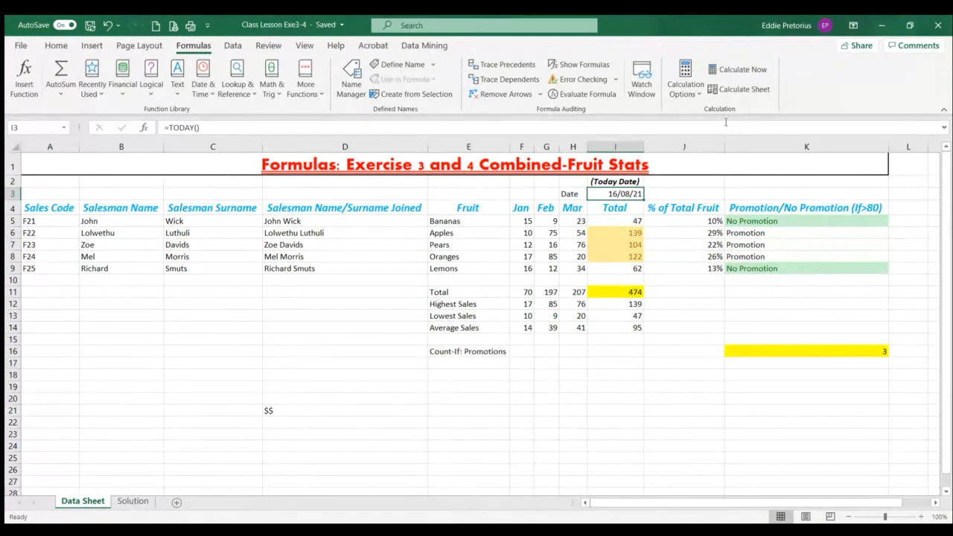
pyautogui.click(689, 221)
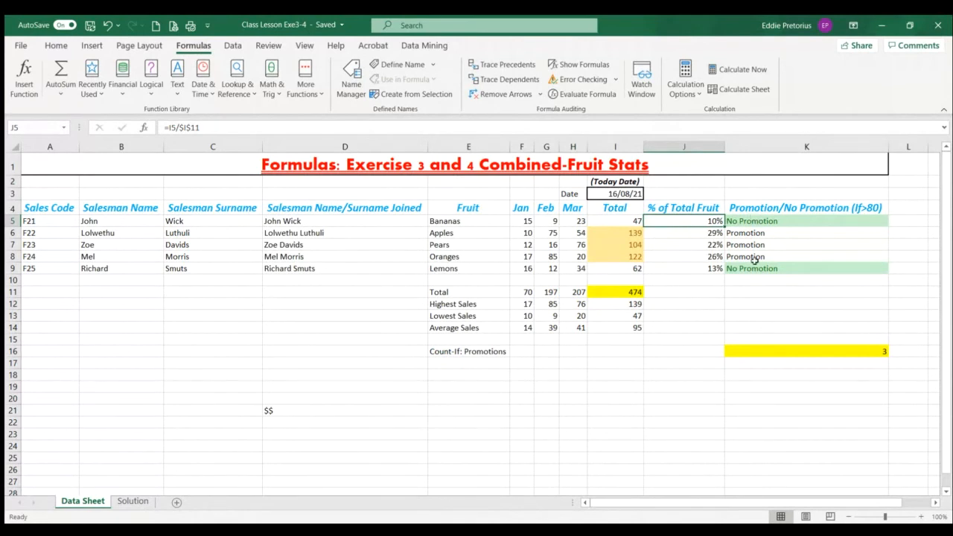
pyautogui.click(460, 353)
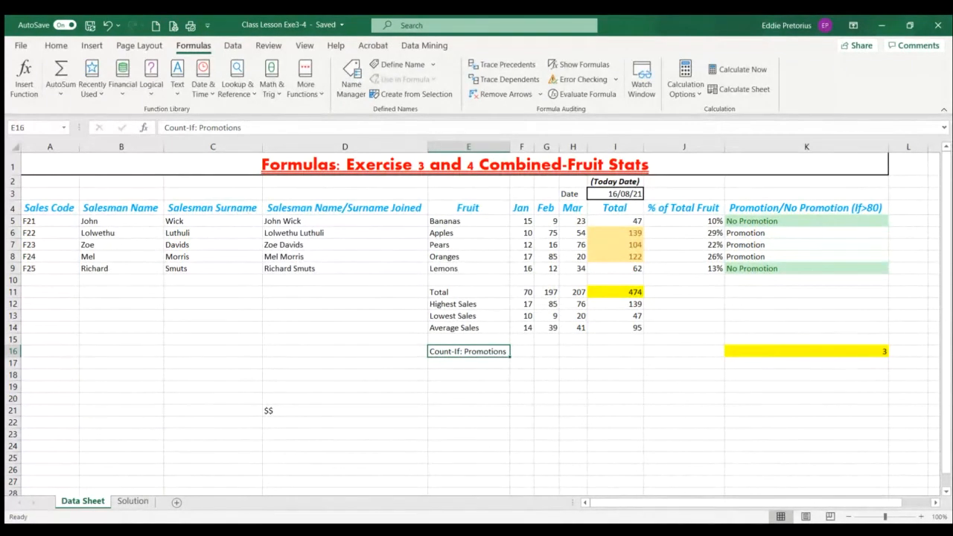
pyautogui.click(133, 500)
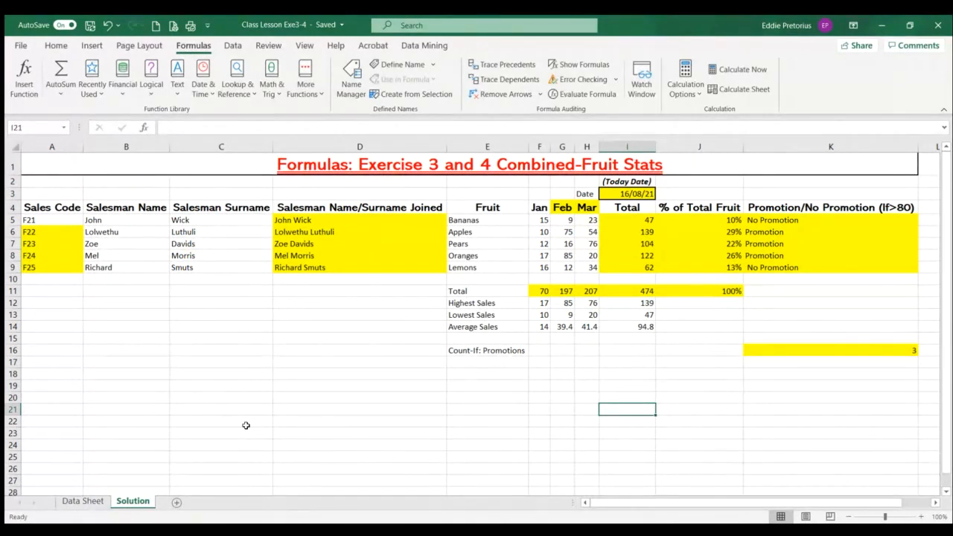
pyautogui.click(85, 504)
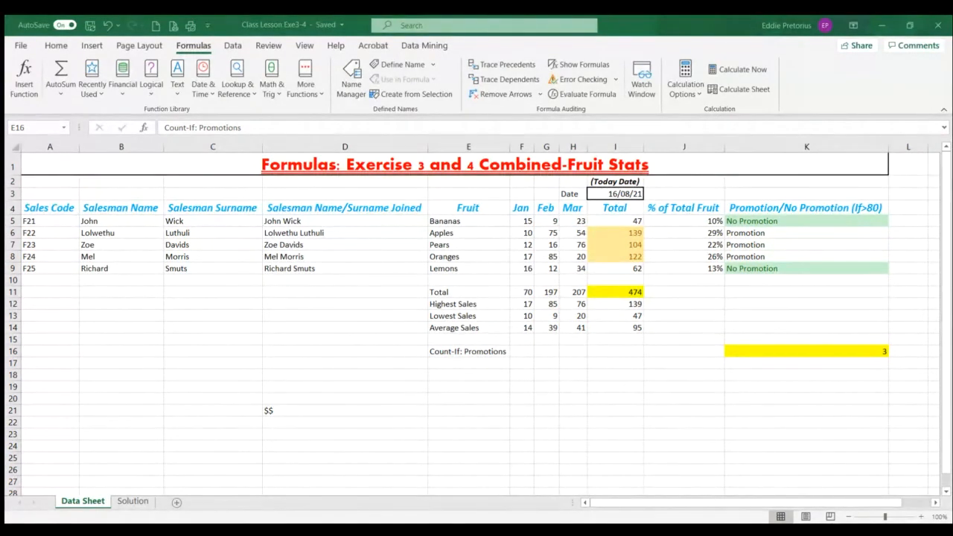
# Apply all borders to the range A4:K16 and centre its contents horizontally
pyautogui.moveTo(52, 210); pyautogui.dragTo(814, 351)
pyautogui.click(77, 46)
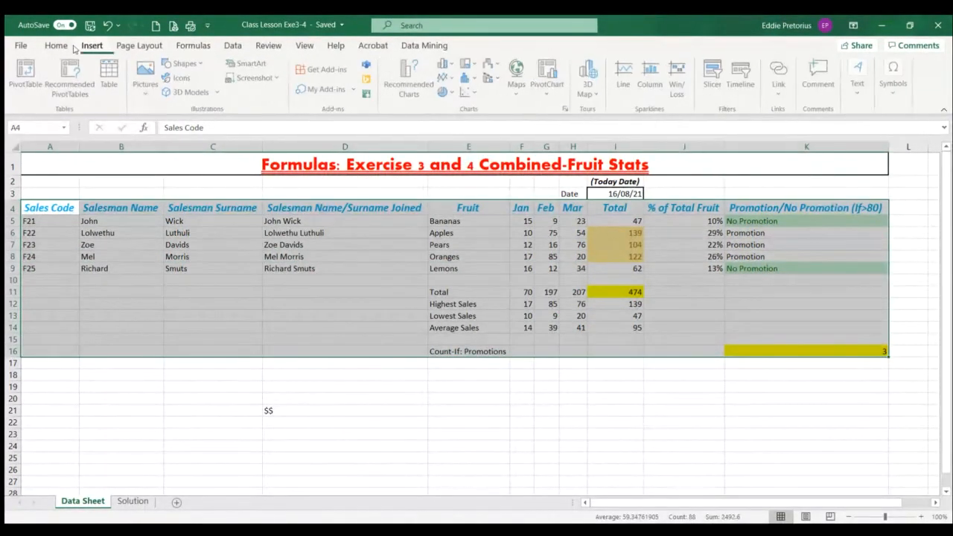
pyautogui.click(60, 46)
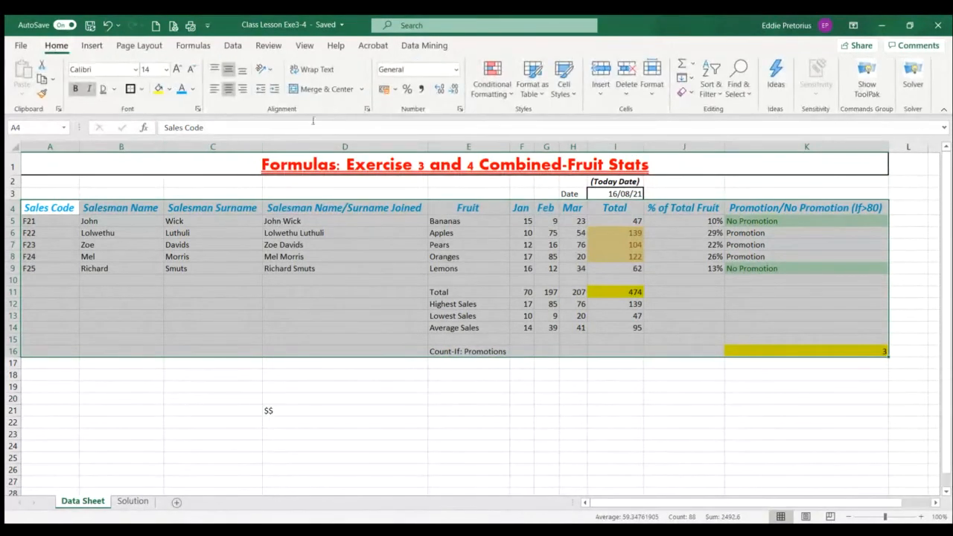
pyautogui.click(140, 89)
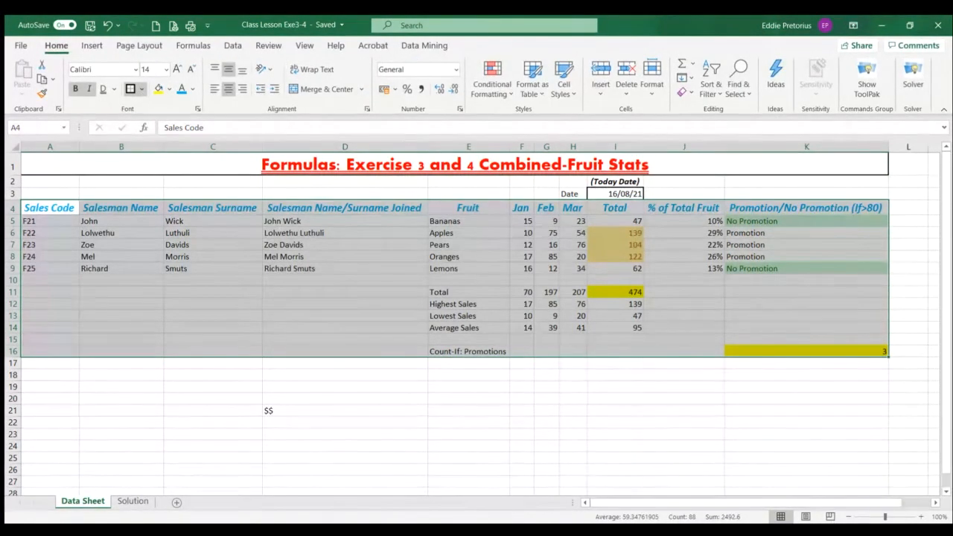
pyautogui.click(131, 89)
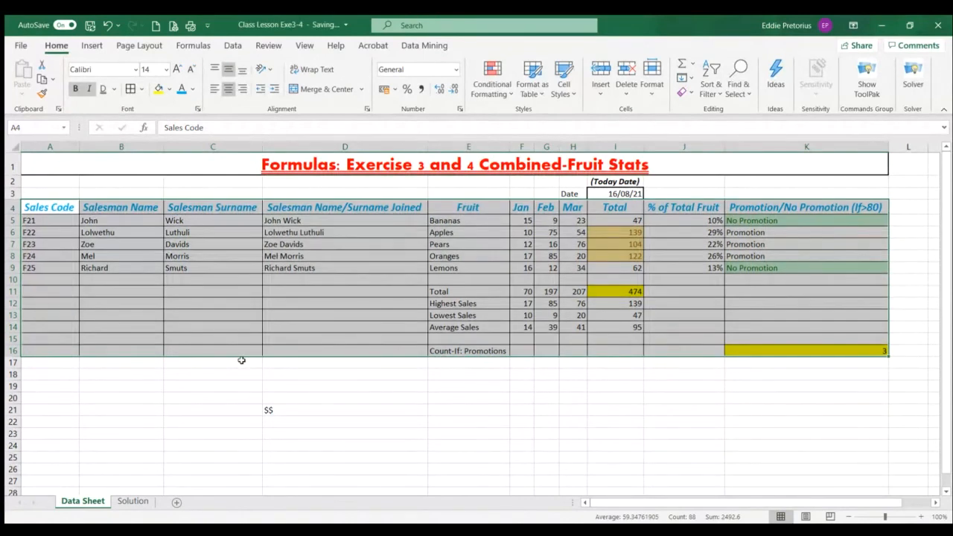
pyautogui.click(224, 94)
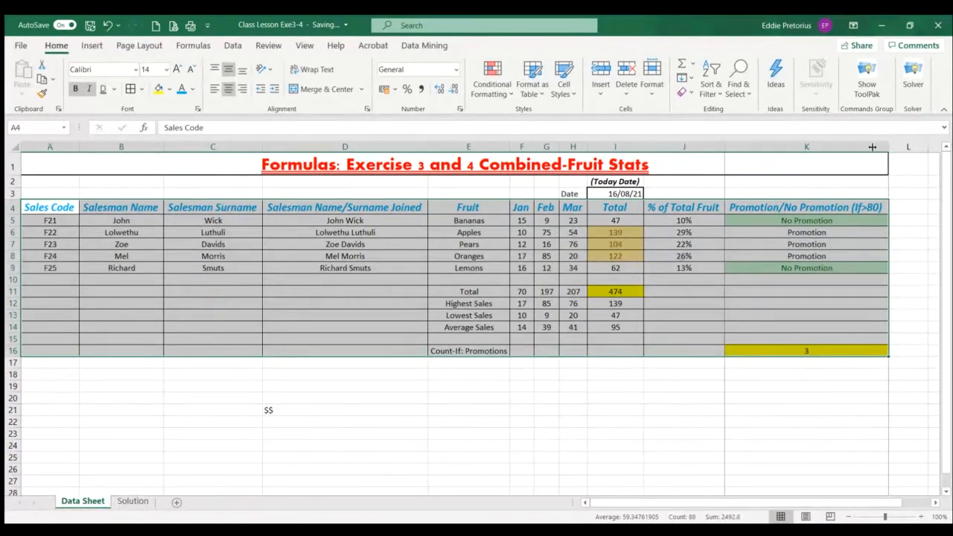
# Narrow column K and wrap the text of the Promotion/No Promotion (If>80) heading in K4
pyautogui.moveTo(816, 146); pyautogui.dragTo(819, 146)
pyautogui.click(718, 447)
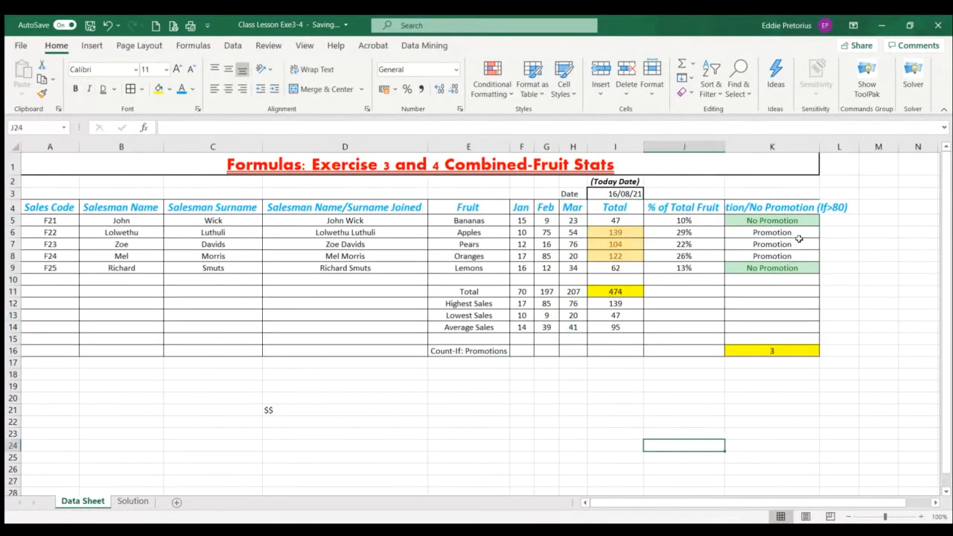
pyautogui.click(773, 207)
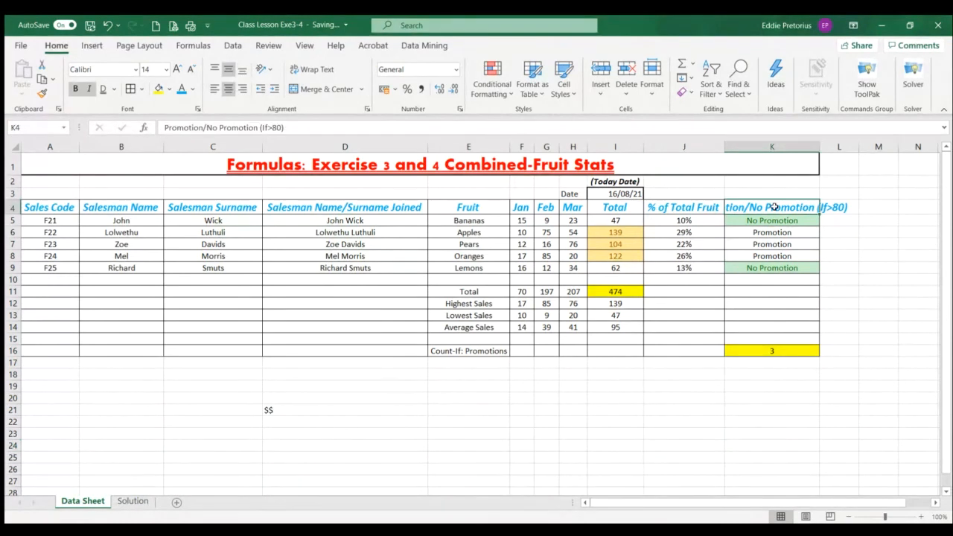
pyautogui.click(317, 73)
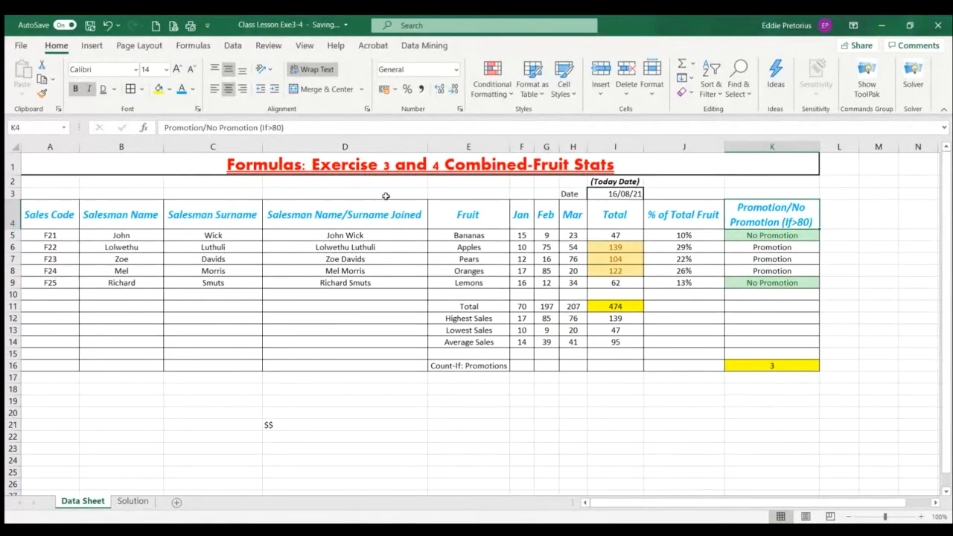
# Try giving columns E to H the same wider column width, and undo the width changes
pyautogui.moveTo(453, 147); pyautogui.dragTo(570, 150)
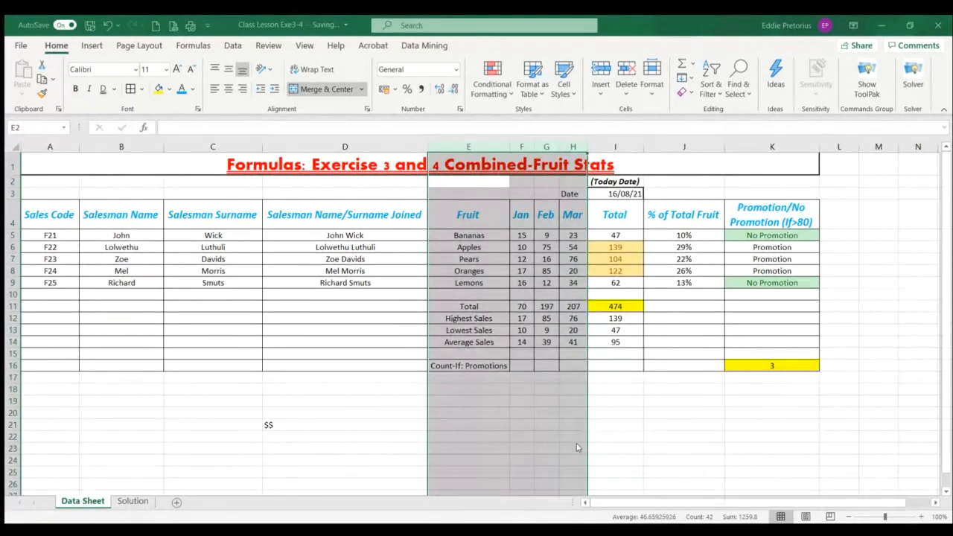
pyautogui.press('Return')
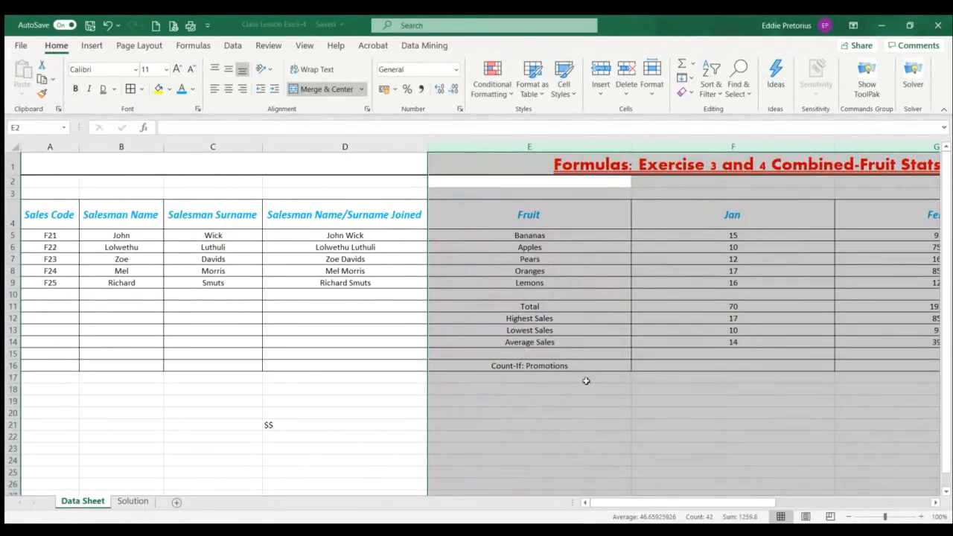
pyautogui.click(107, 29)
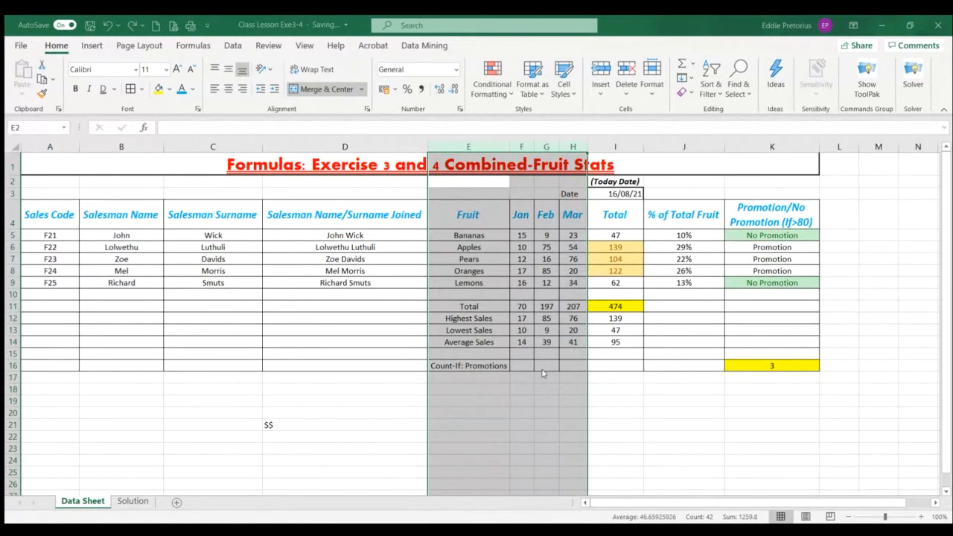
pyautogui.hotkey('ctrl', 'y')
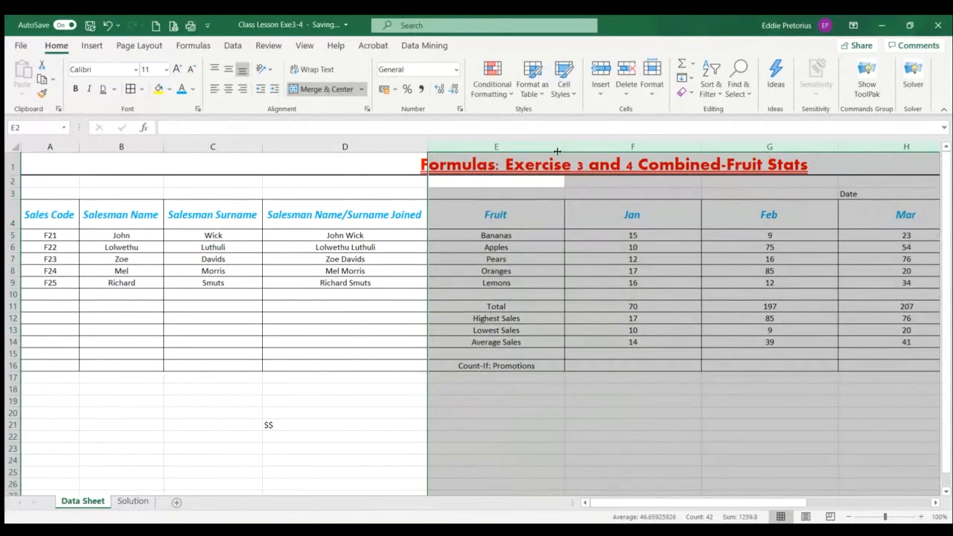
pyautogui.hotkey('ctrl', 'z')
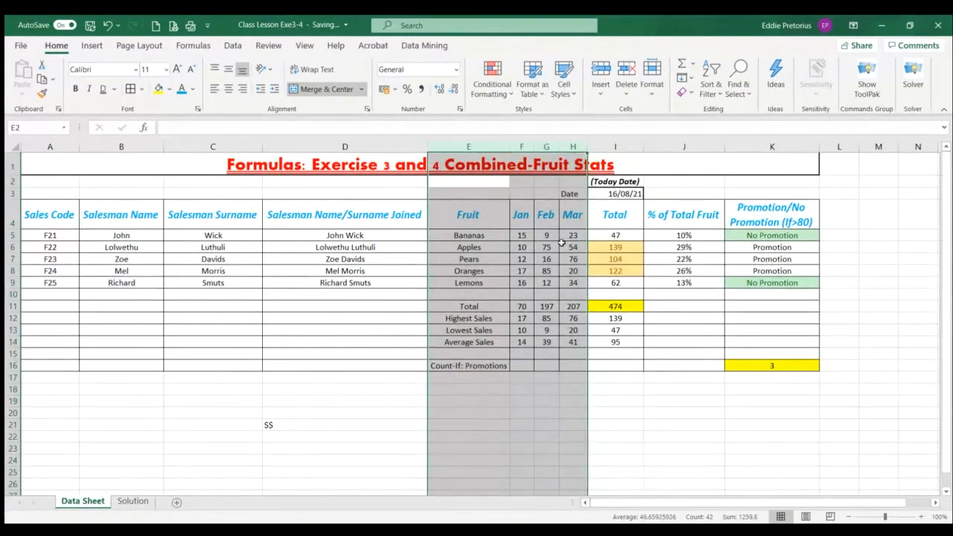
pyautogui.click(337, 384)
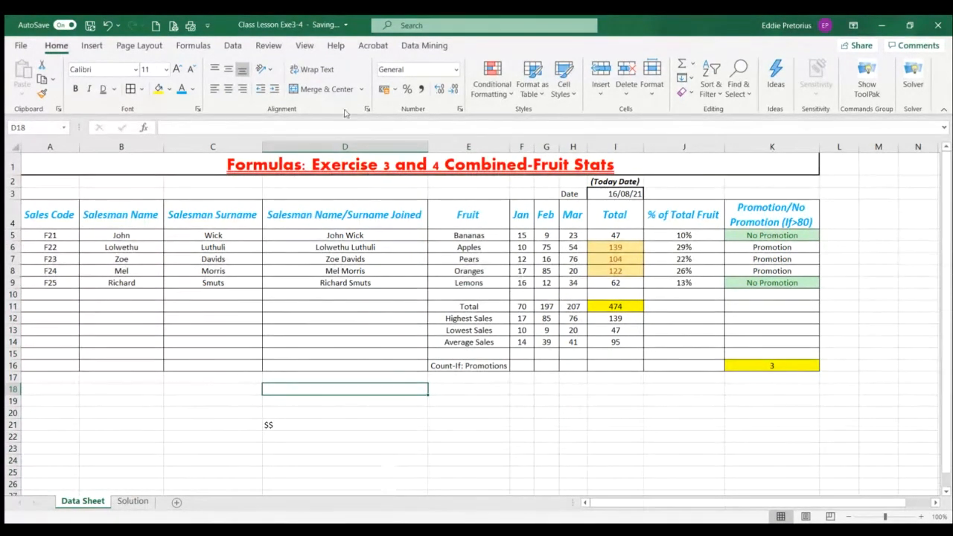
pyautogui.click(140, 47)
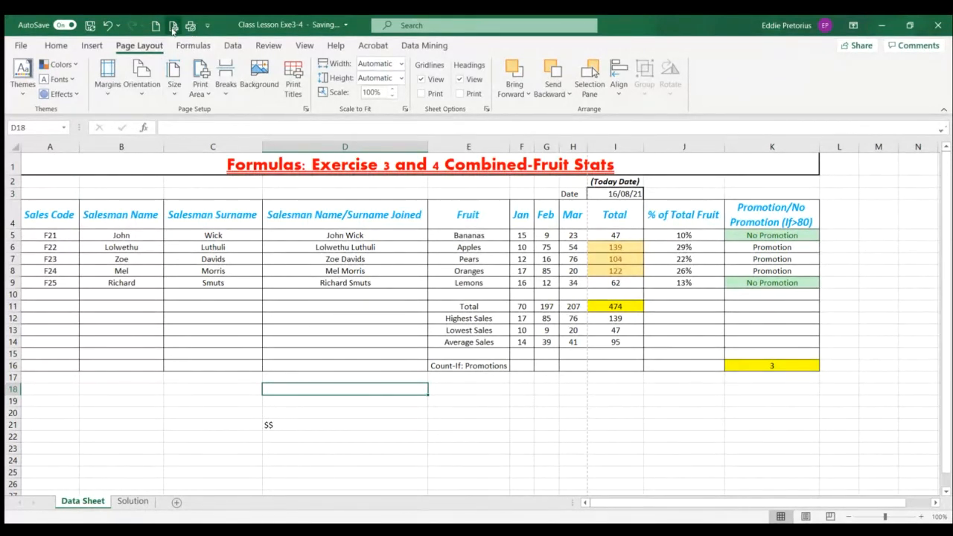
pyautogui.click(91, 46)
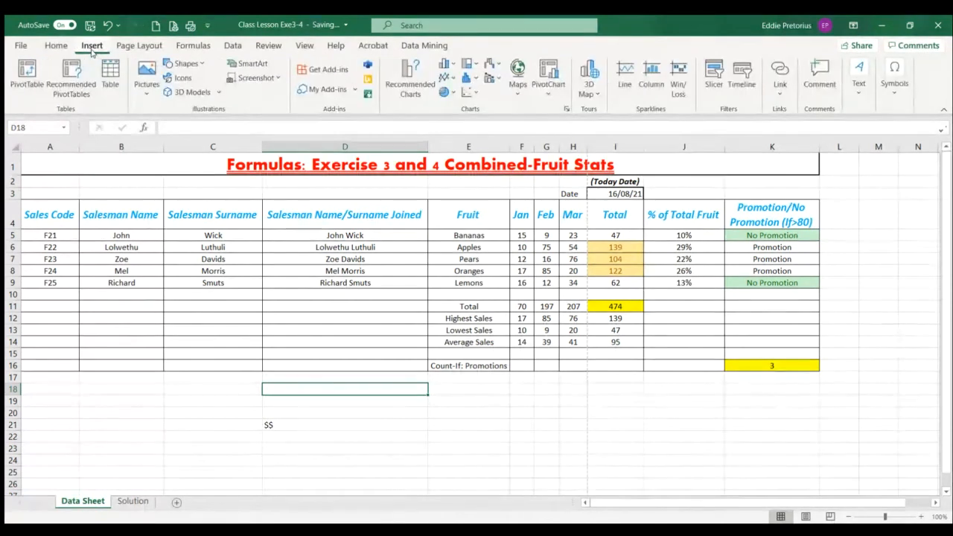
pyautogui.click(232, 45)
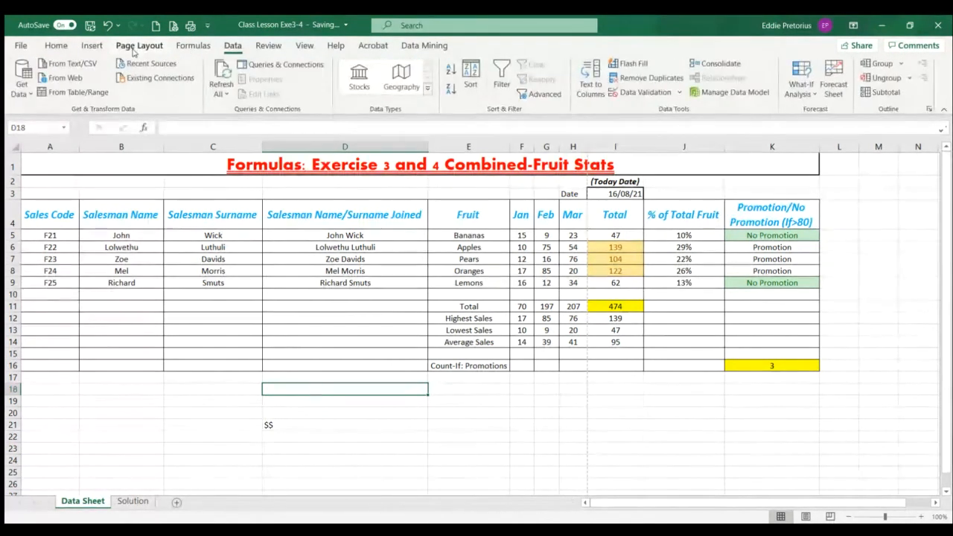
pyautogui.click(136, 48)
pyautogui.click(21, 47)
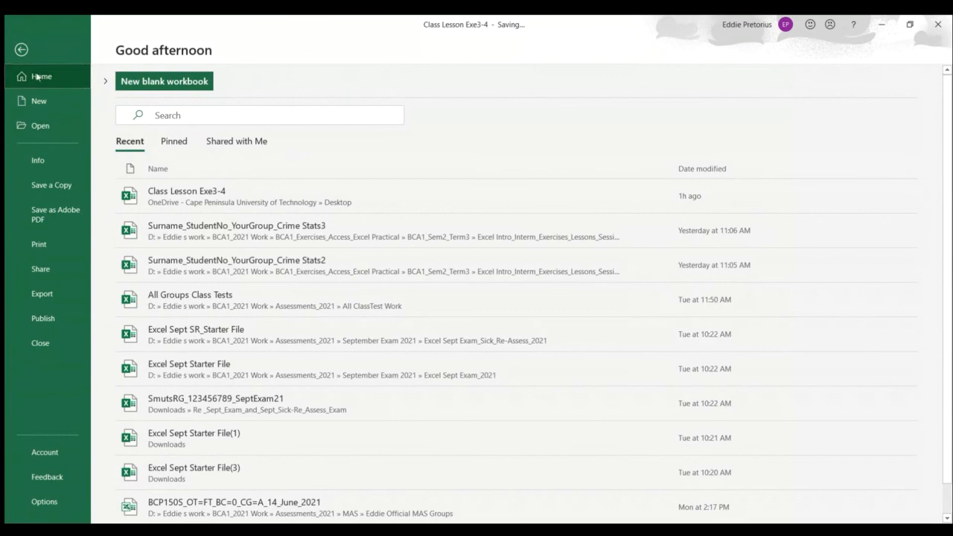
pyautogui.click(21, 50)
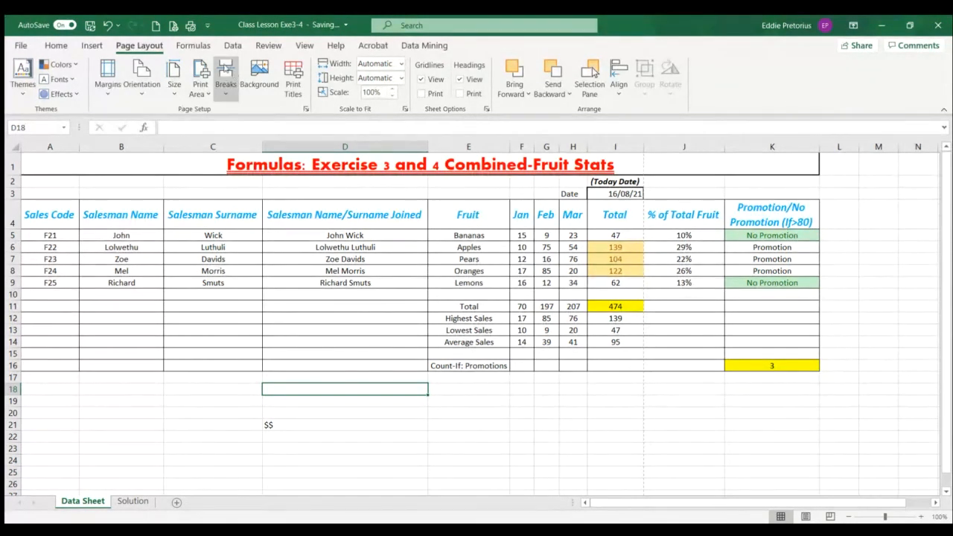
# Show the Data Sheet in Page Break Preview and move the page break from after column I to the end of column K
pyautogui.click(305, 47)
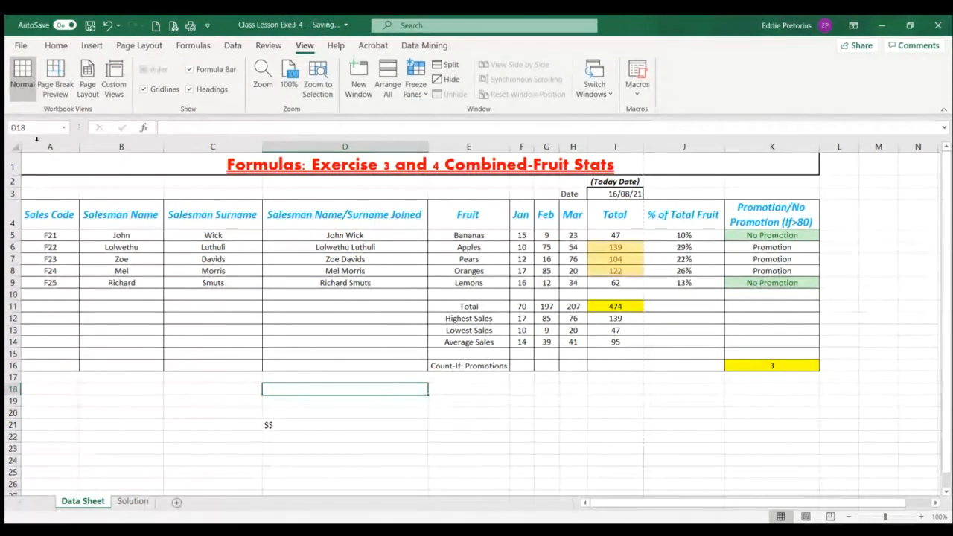
pyautogui.click(54, 88)
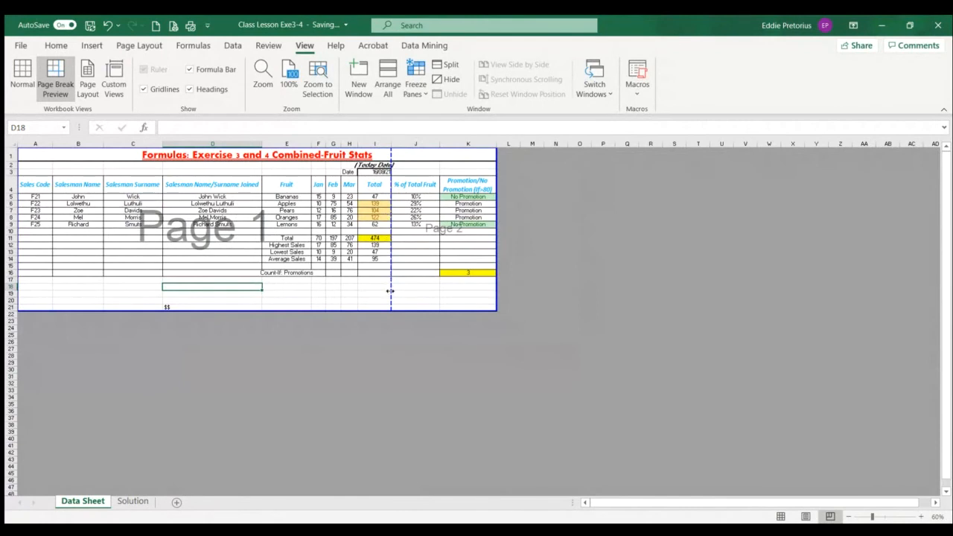
pyautogui.moveTo(390, 291); pyautogui.dragTo(496, 286)
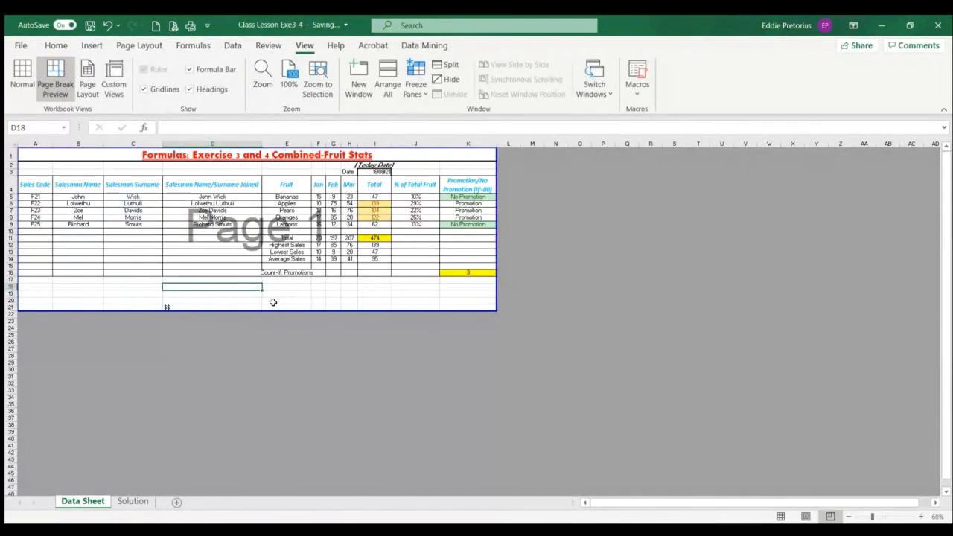
# Show the Data Sheet in Page Layout view and enter the author's full name in the left header section
pyautogui.click(24, 89)
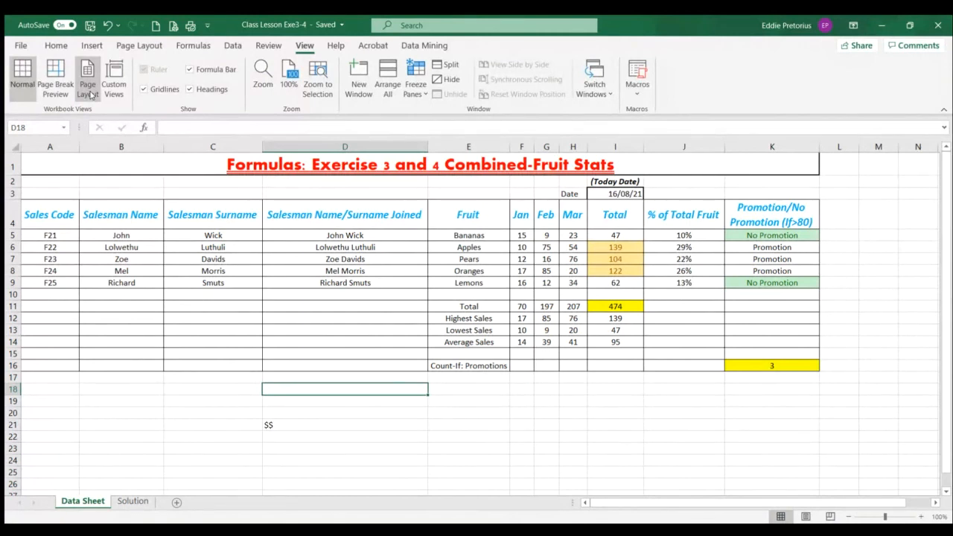
pyautogui.click(89, 91)
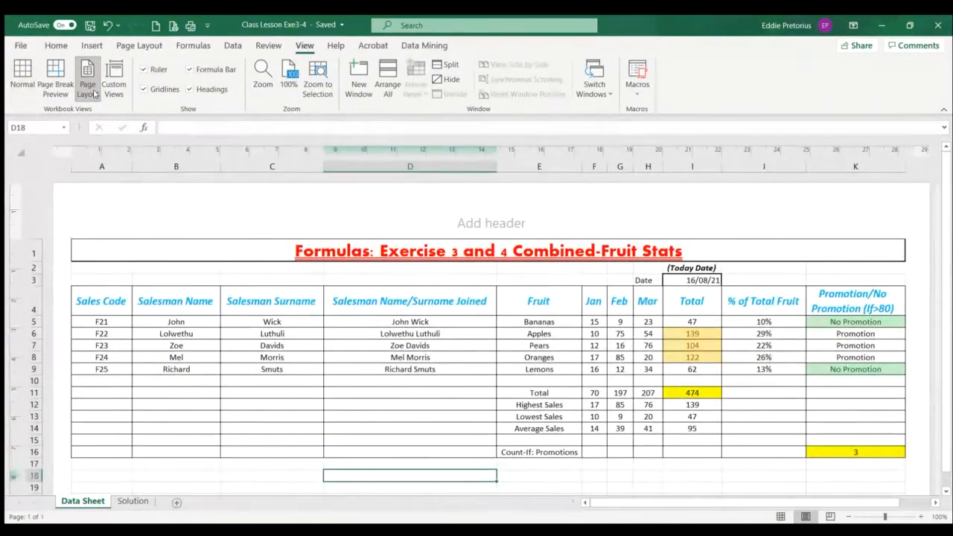
pyautogui.scroll(-10, 250, 287)
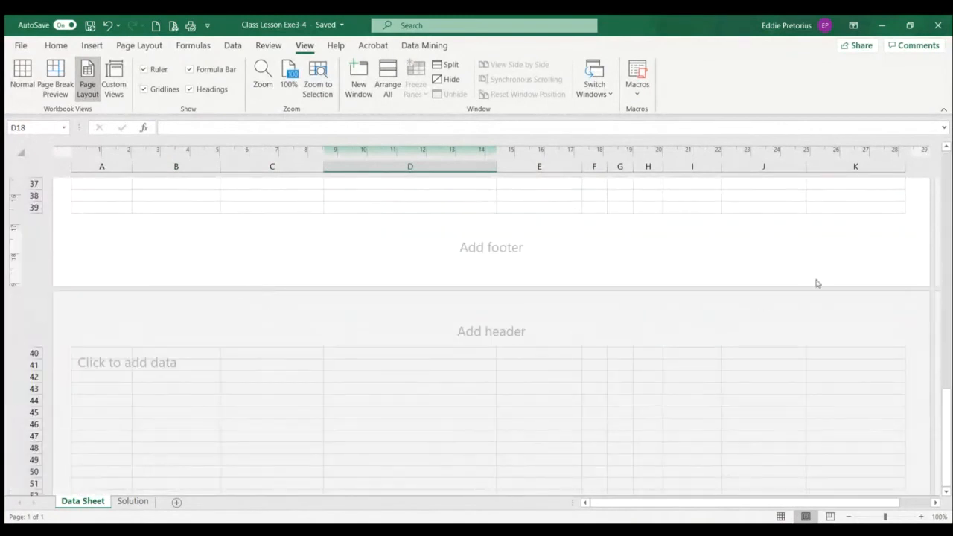
pyautogui.scroll(10, 535, 283)
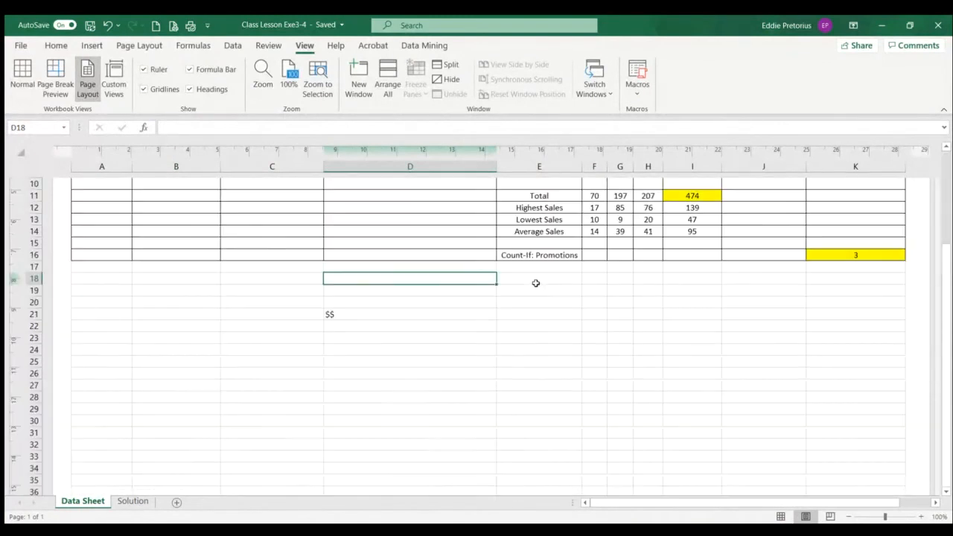
pyautogui.click(248, 225)
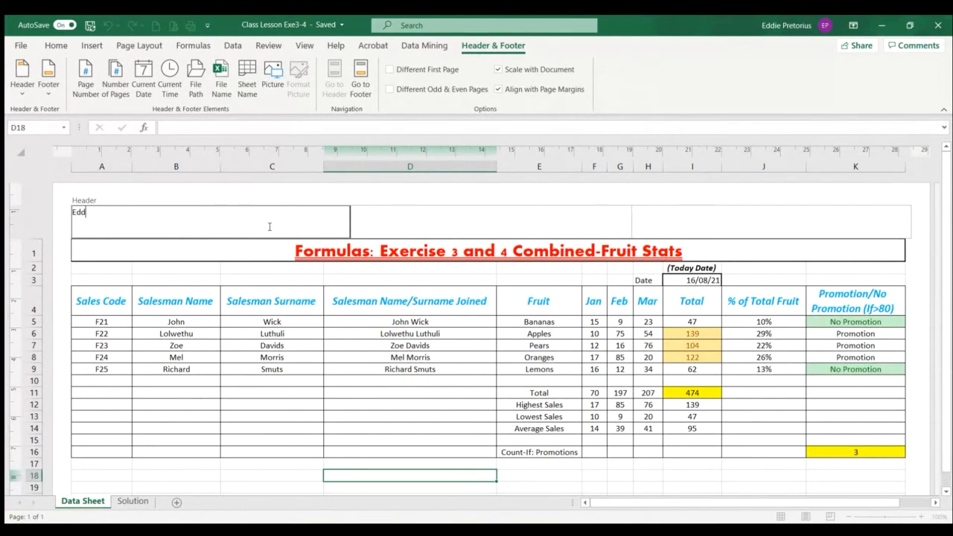
pyautogui.write('Eddie Pretorius')
# Insert the current time in the centre header section and the current date in the right header section
pyautogui.click(405, 231)
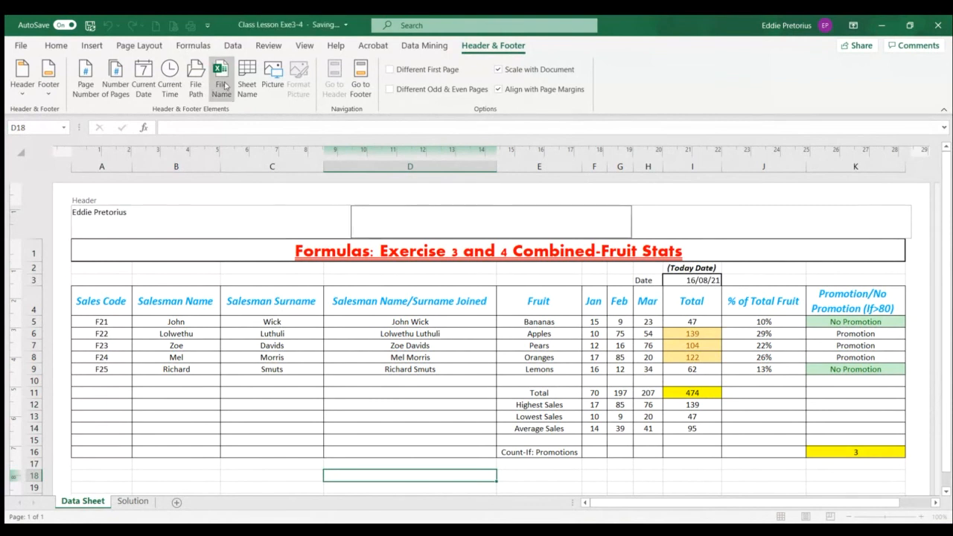
pyautogui.click(170, 93)
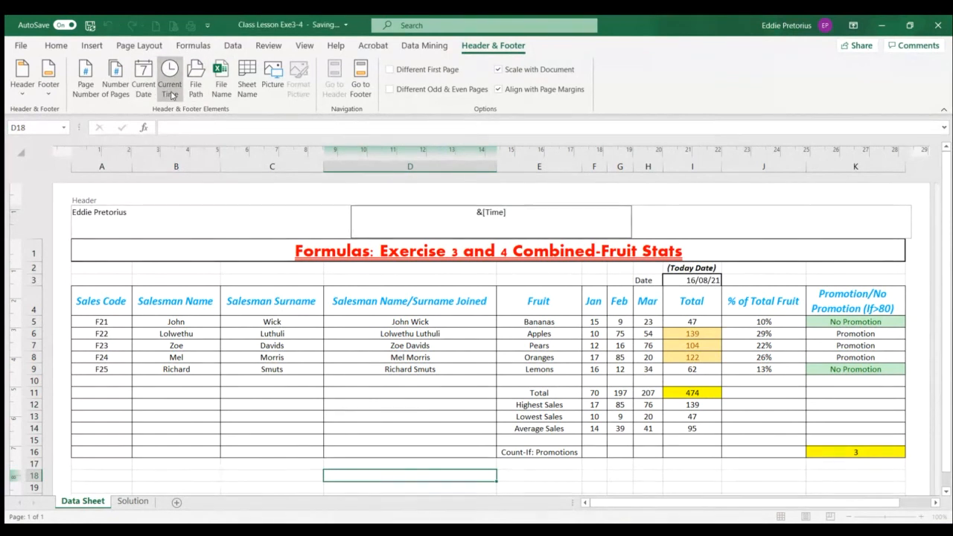
pyautogui.click(710, 226)
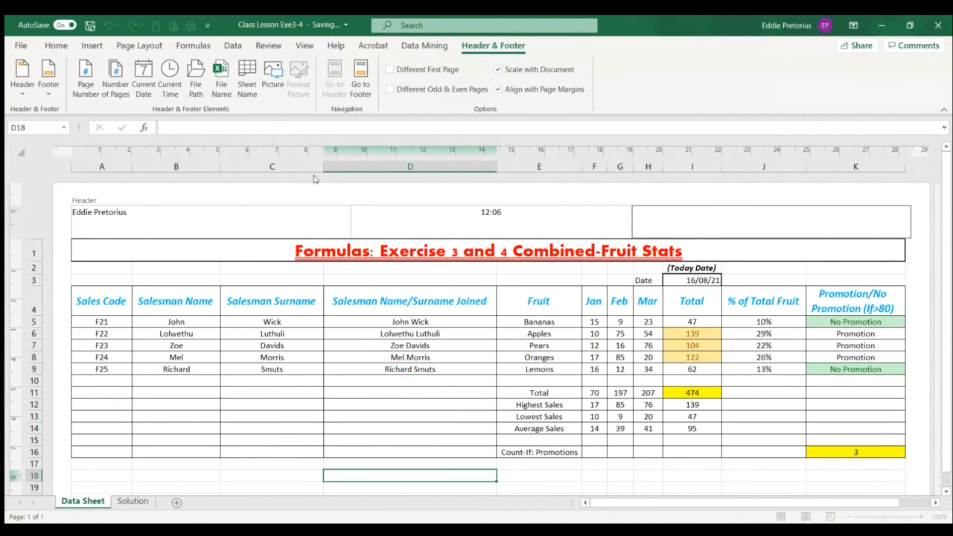
pyautogui.click(140, 98)
pyautogui.click(182, 217)
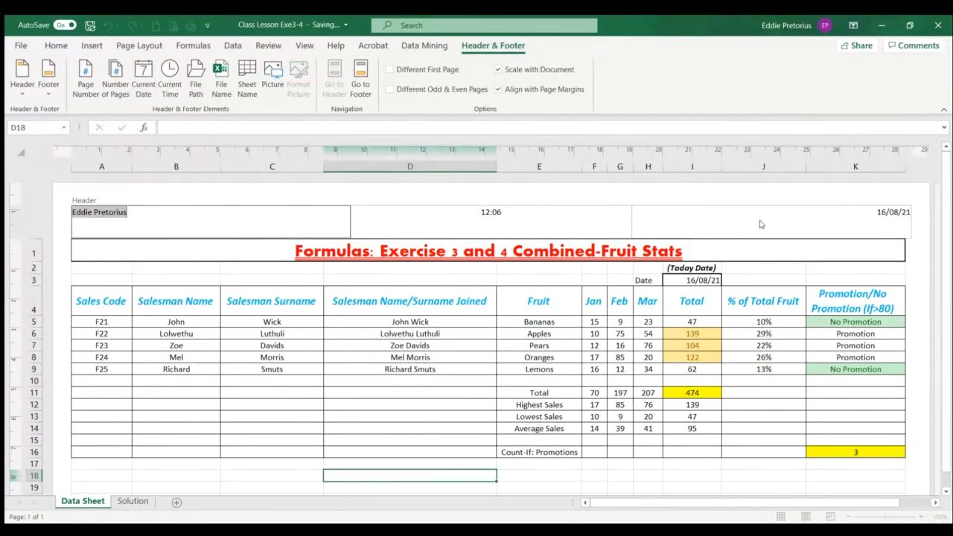
pyautogui.click(579, 227)
pyautogui.click(809, 236)
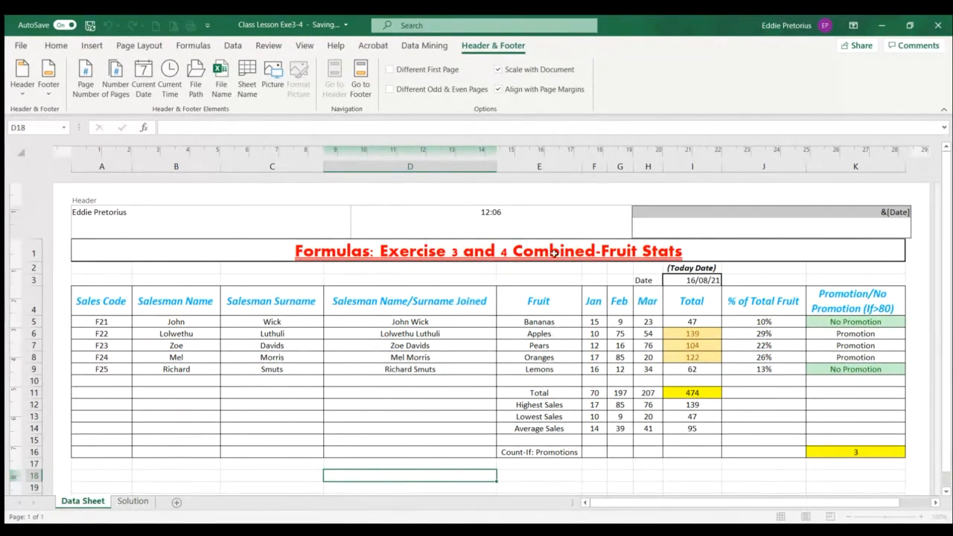
pyautogui.click(450, 356)
pyautogui.scroll(-5, 453, 361)
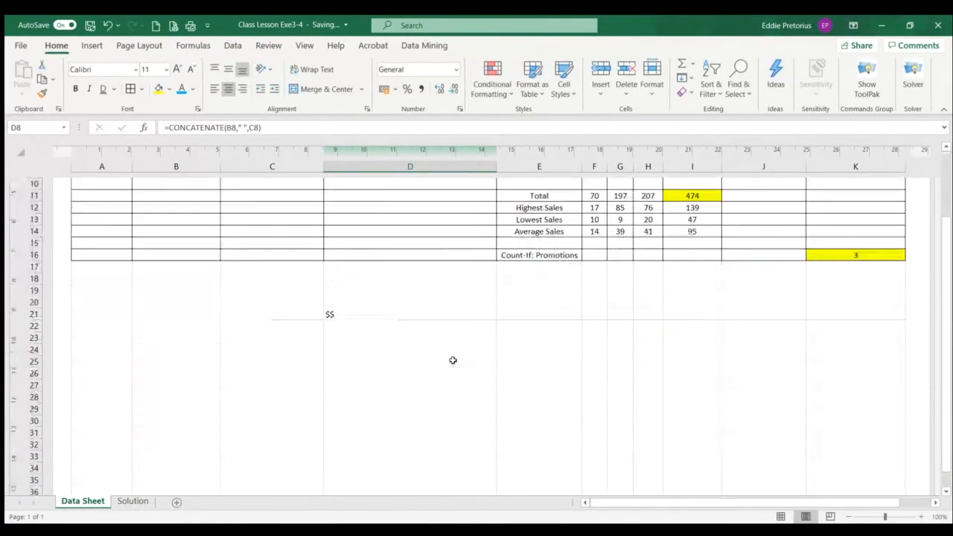
pyautogui.scroll(-6, 453, 360)
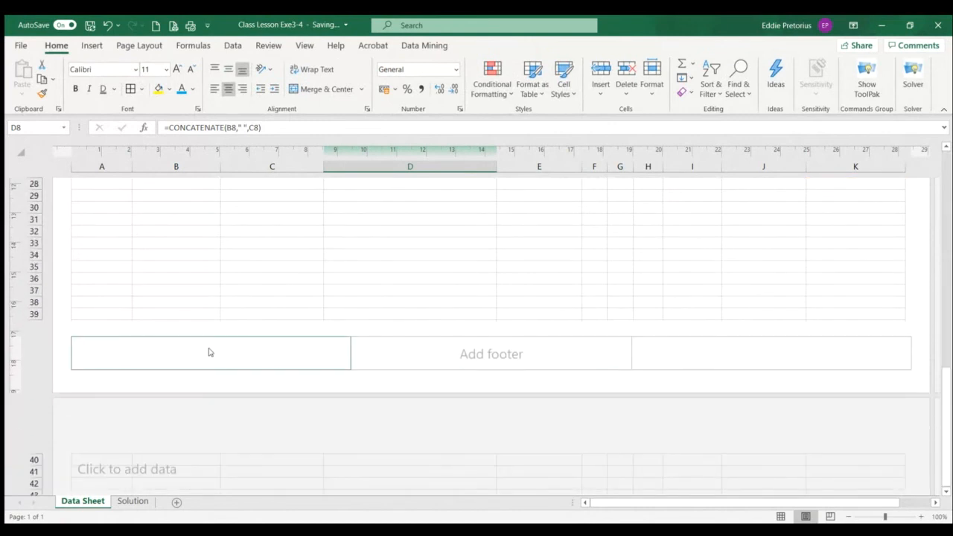
pyautogui.click(209, 352)
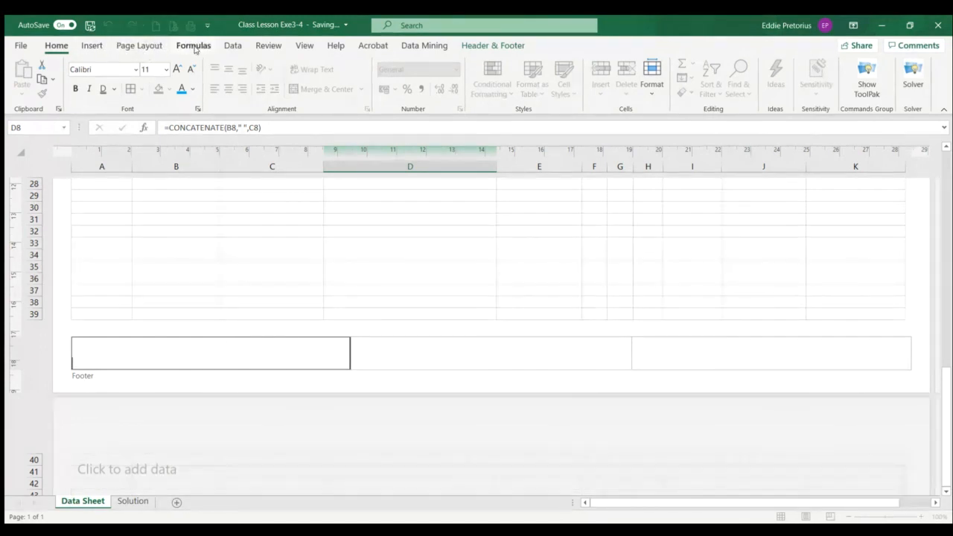
pyautogui.click(305, 47)
pyautogui.click(273, 325)
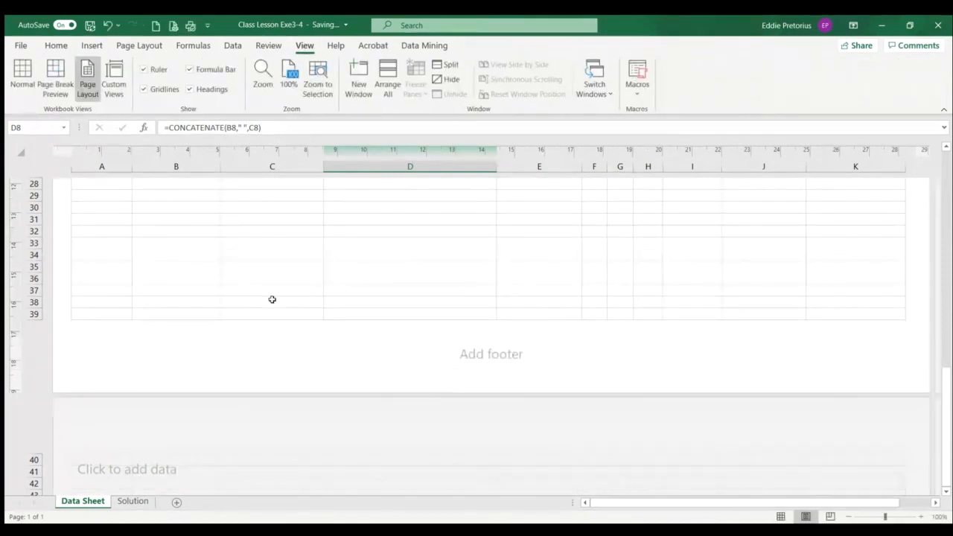
# Enter Page No in the left footer section and Student Number in the centre footer section
pyautogui.click(214, 360)
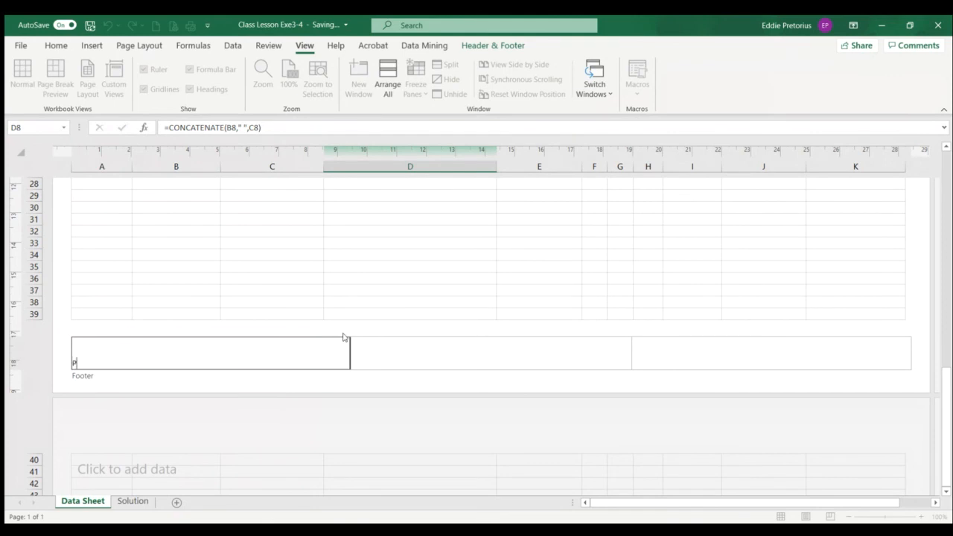
pyautogui.press('BackSpace')
pyautogui.press('BackSpace')
pyautogui.write('age')
pyautogui.click(411, 349)
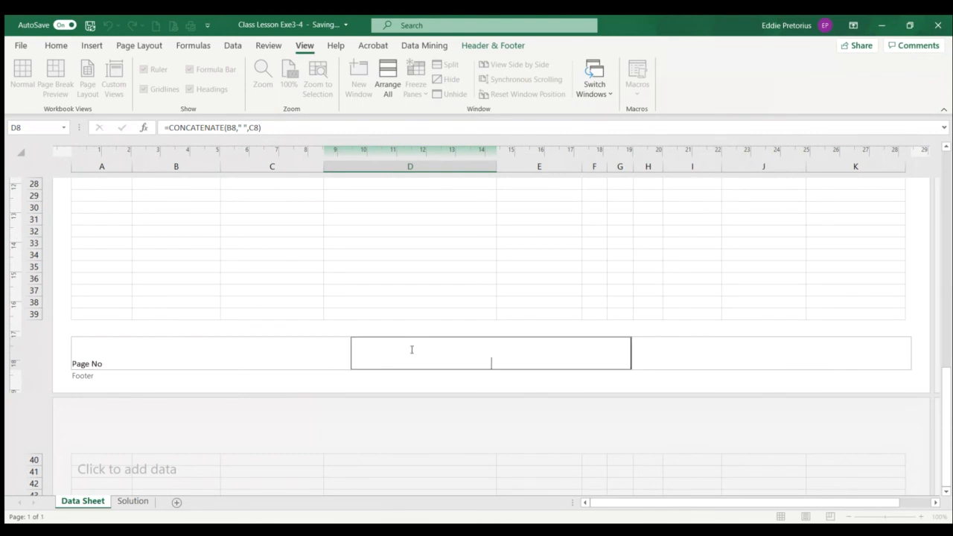
pyautogui.write('Student Number')
# Enter Group A-B-C-D-G-H FW in the right footer section and finish editing the footer
pyautogui.click(716, 368)
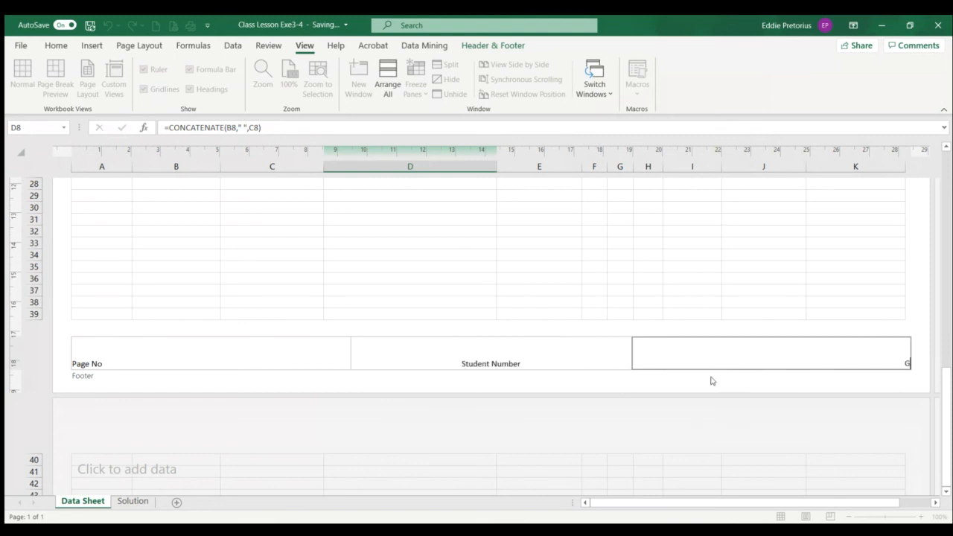
pyautogui.write('Group A-B-C-D-G-H FW')
pyautogui.click(542, 301)
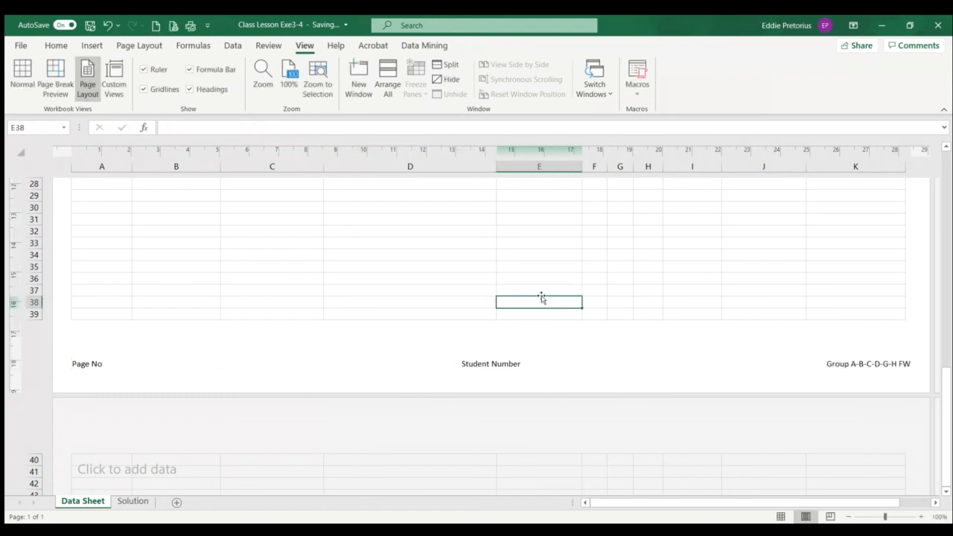
# Review the header of the Data Sheet and return the sheet to Normal view
pyautogui.scroll(10, 495, 268)
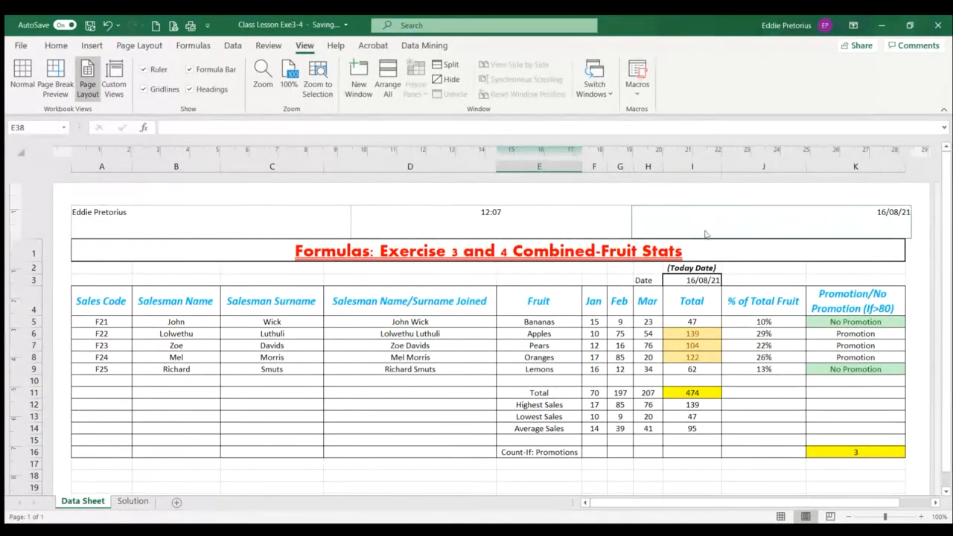
pyautogui.click(24, 73)
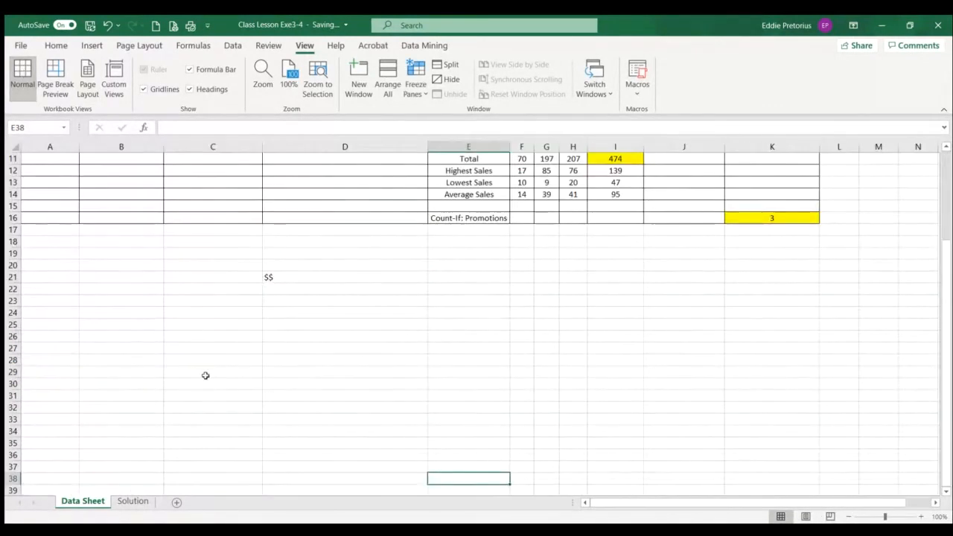
pyautogui.scroll(3, 204, 391)
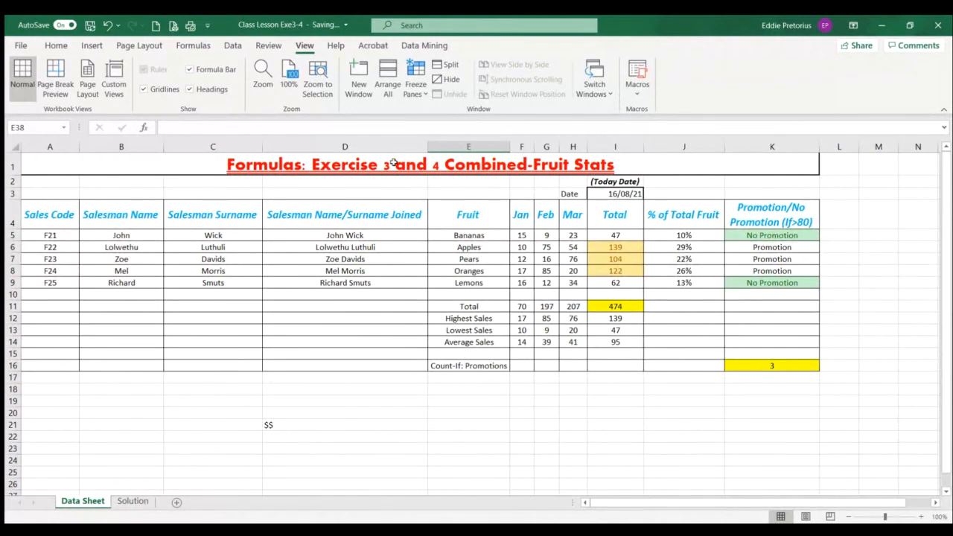
# Delete the stray $$ entry from cell D21 below the table
pyautogui.click(363, 166)
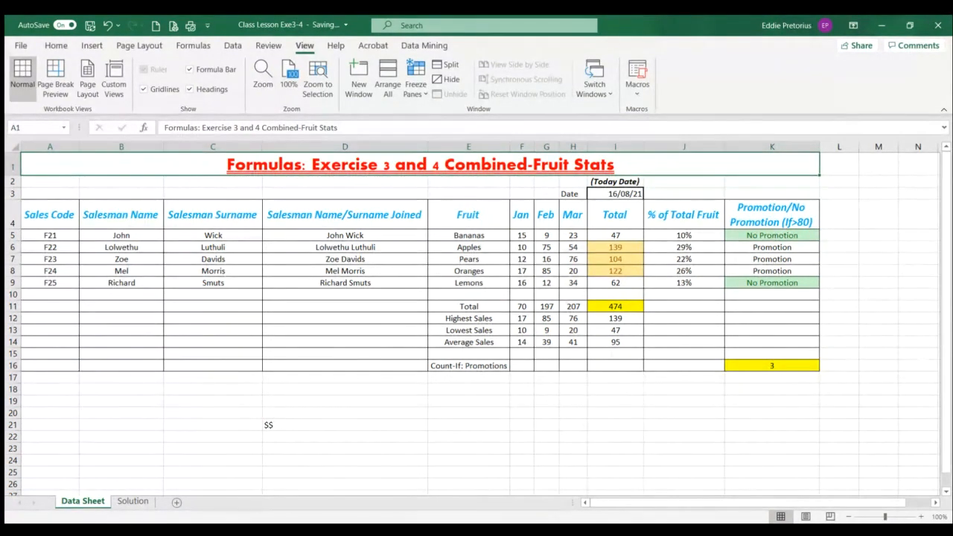
pyautogui.scroll(-7, 454, 479)
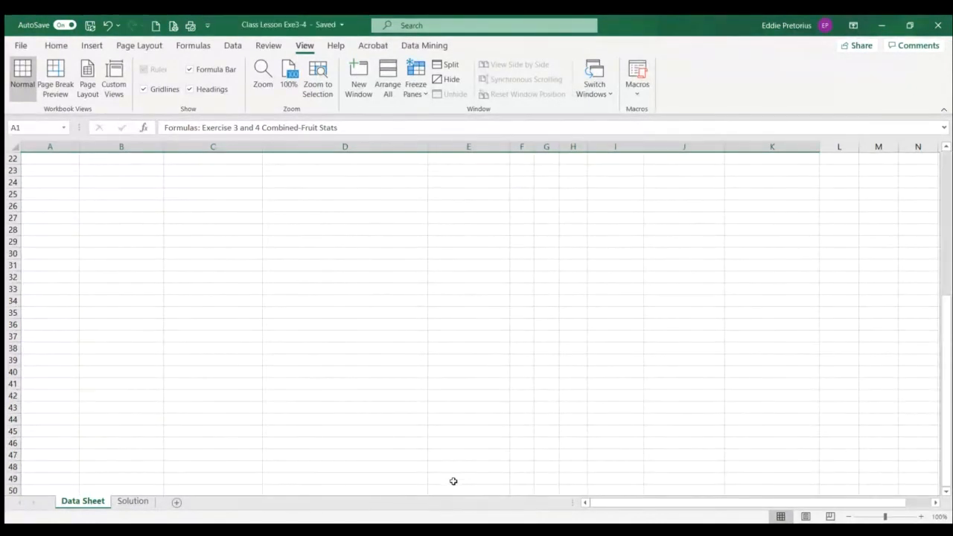
pyautogui.scroll(7, 458, 469)
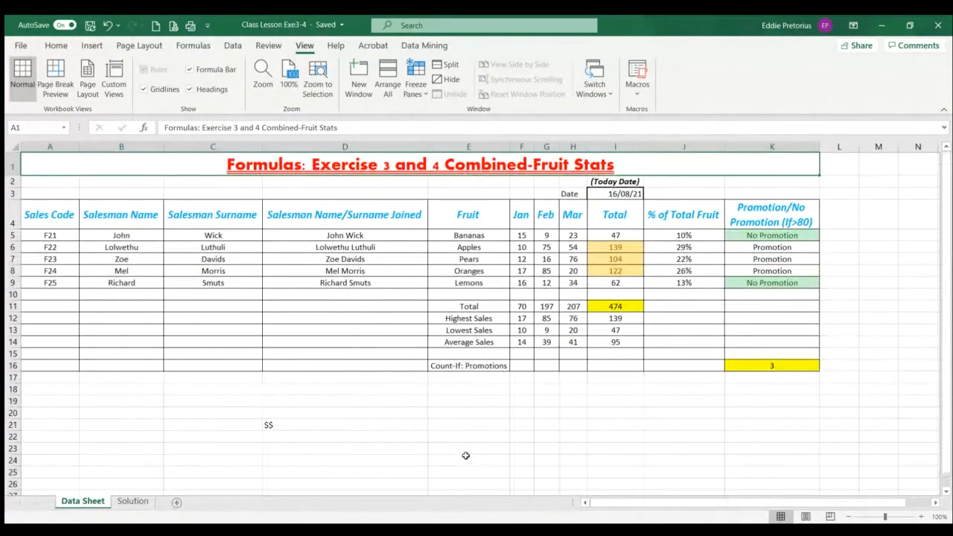
pyautogui.click(268, 425)
pyautogui.press('Delete')
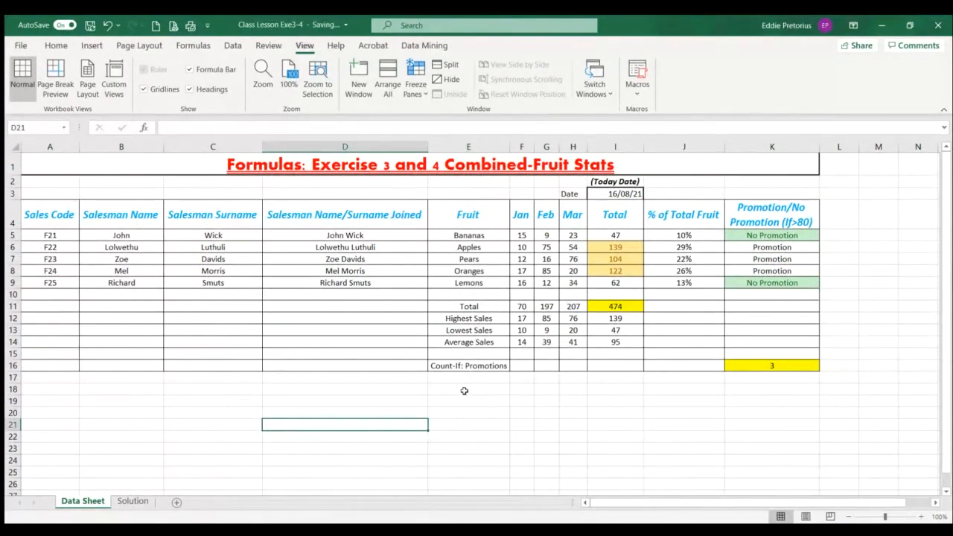
pyautogui.scroll(-6, 464, 390)
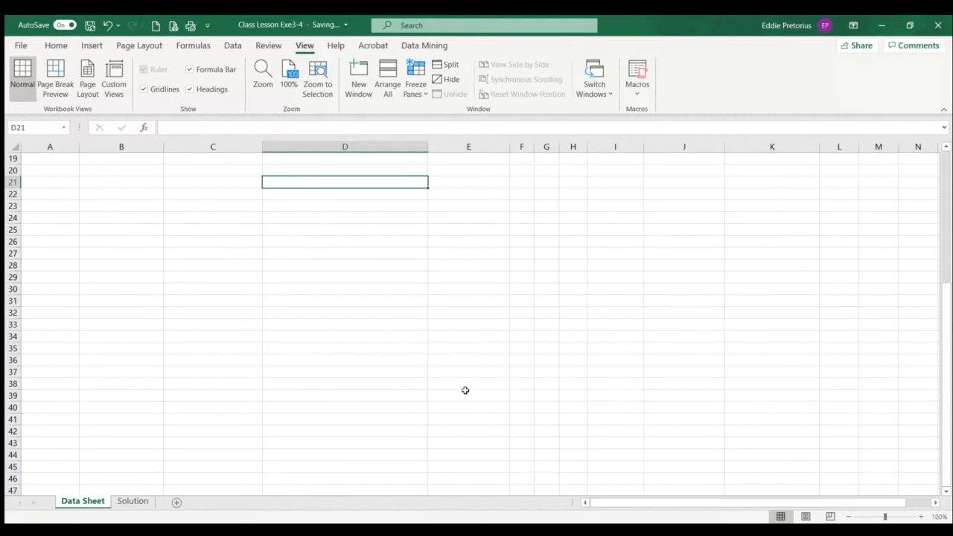
pyautogui.scroll(6, 464, 390)
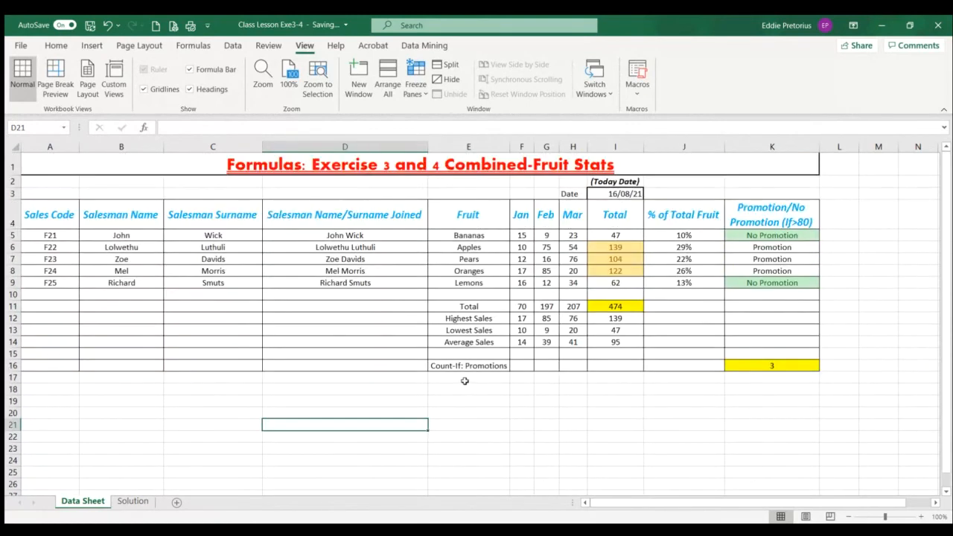
# Freeze the panes above cell A2 to keep the title in row 1 in view, and test it by scrolling
pyautogui.click(374, 163)
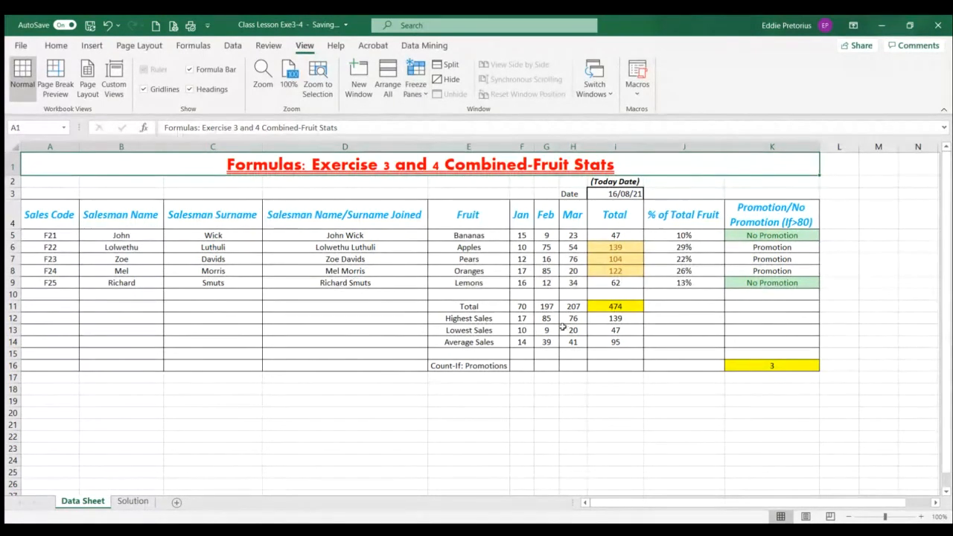
pyautogui.click(496, 421)
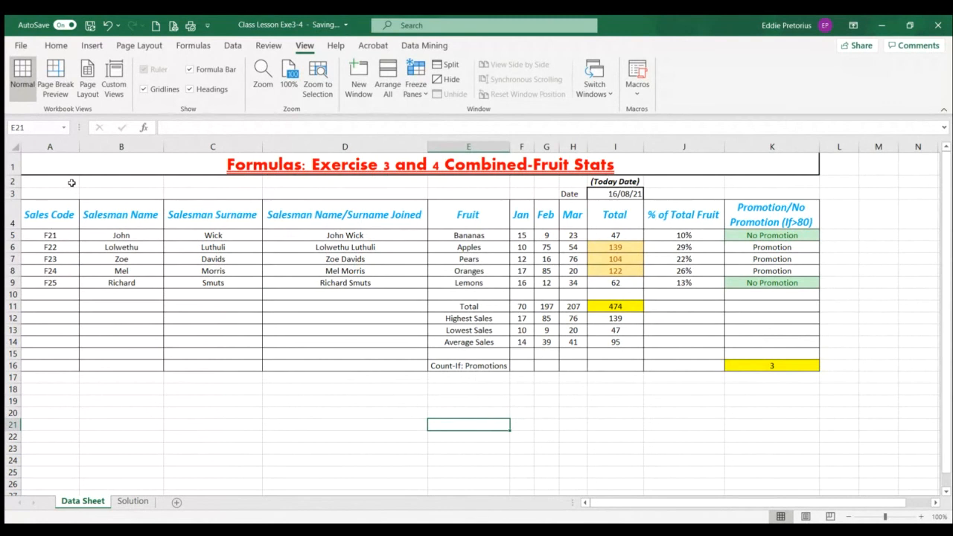
pyautogui.click(71, 183)
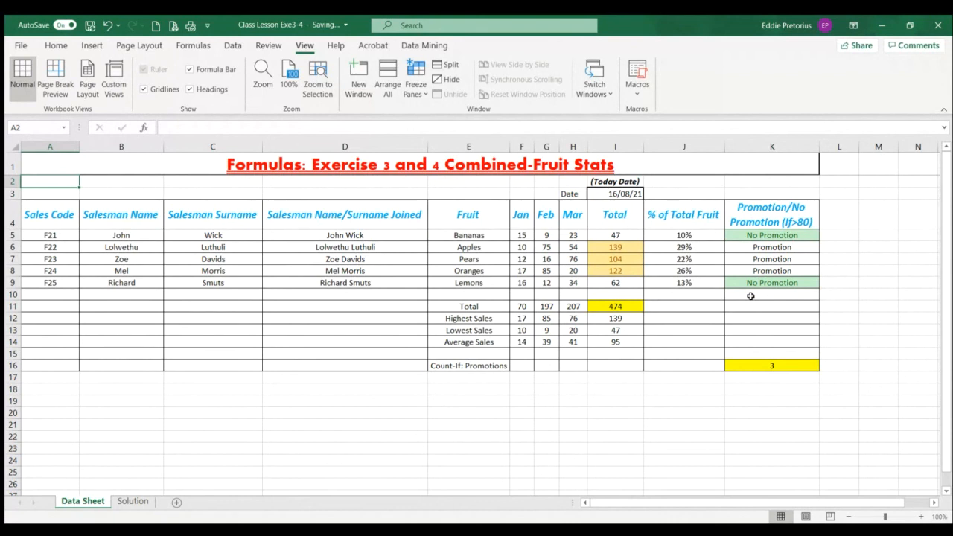
pyautogui.scroll(-7, 750, 295)
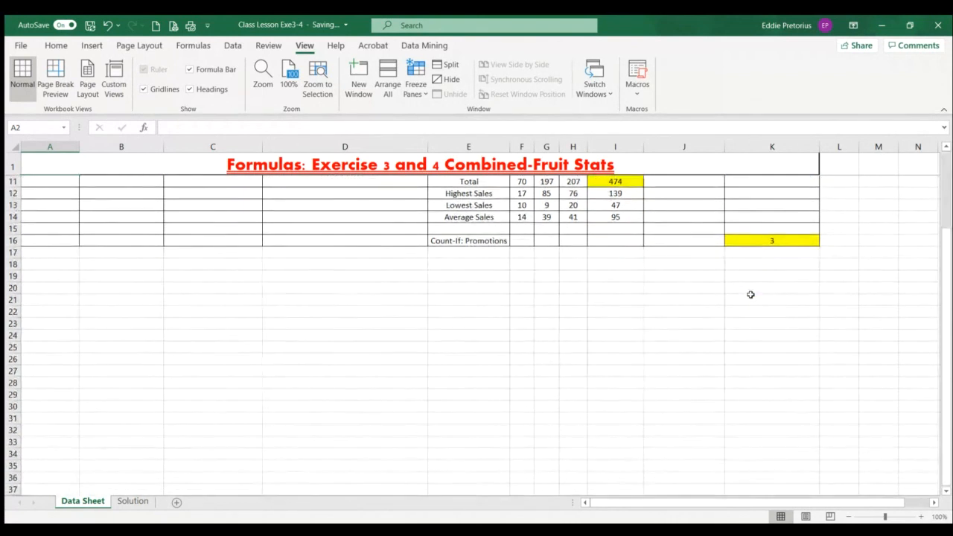
pyautogui.scroll(-2, 751, 294)
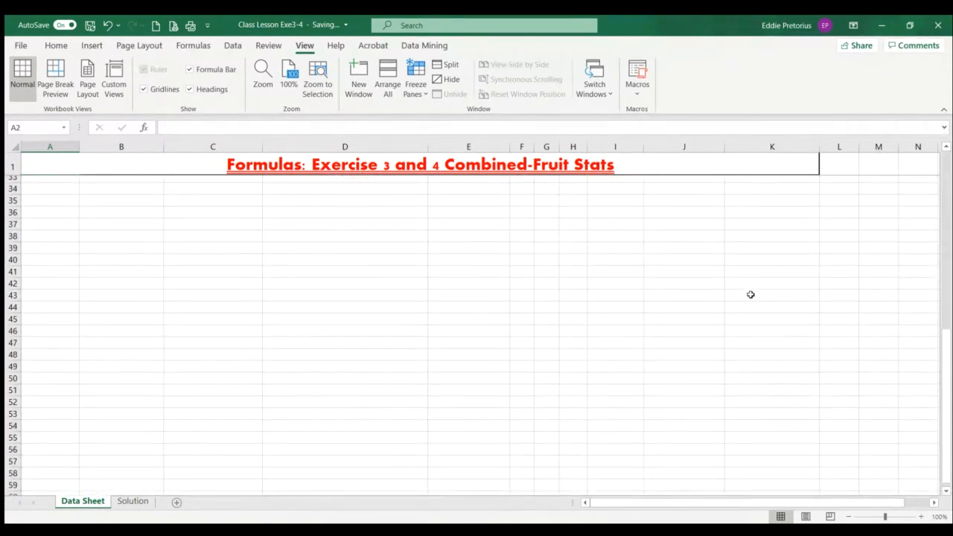
pyautogui.scroll(9, 750, 294)
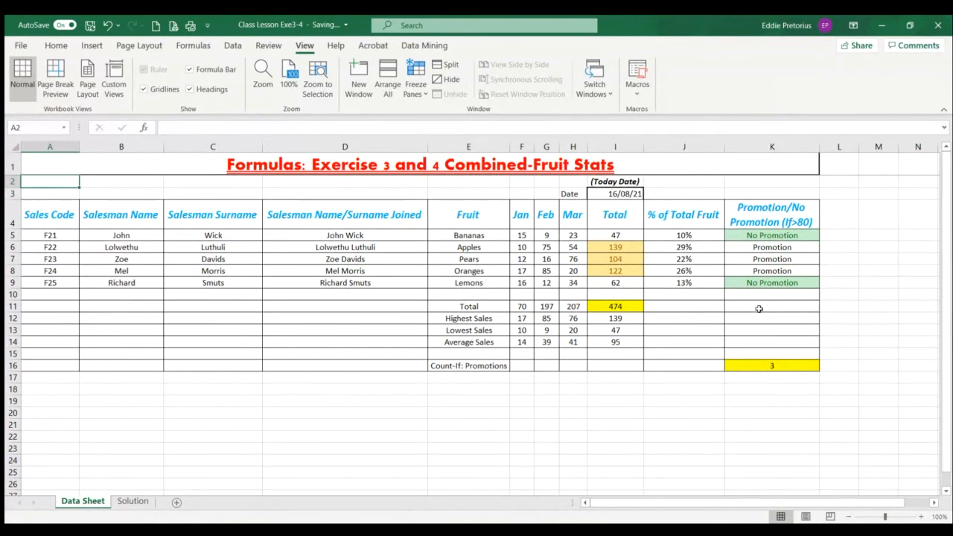
pyautogui.click(66, 234)
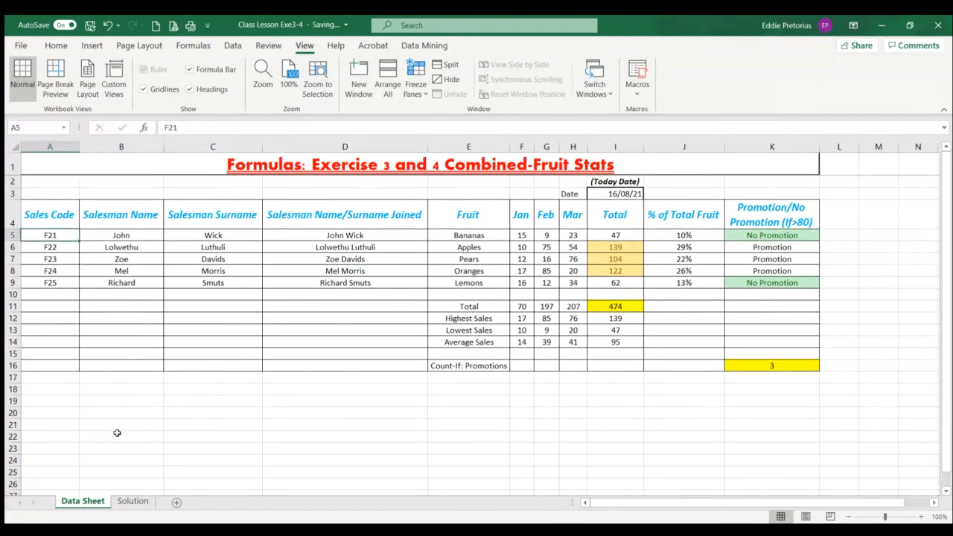
pyautogui.click(311, 167)
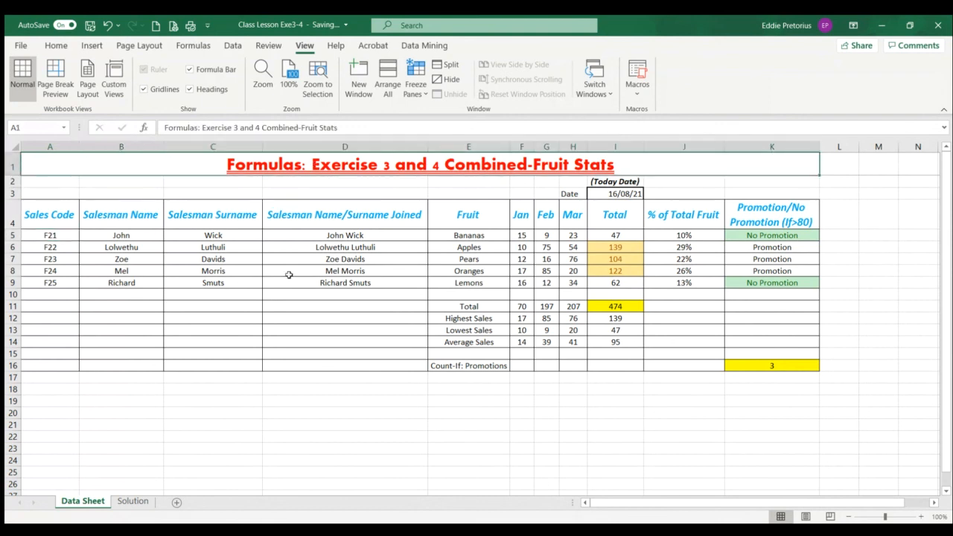
# Freeze the panes above cell A5 to keep the title and column headings in rows 1 to 4 in view, and test it by scrolling
pyautogui.click(606, 182)
pyautogui.click(613, 194)
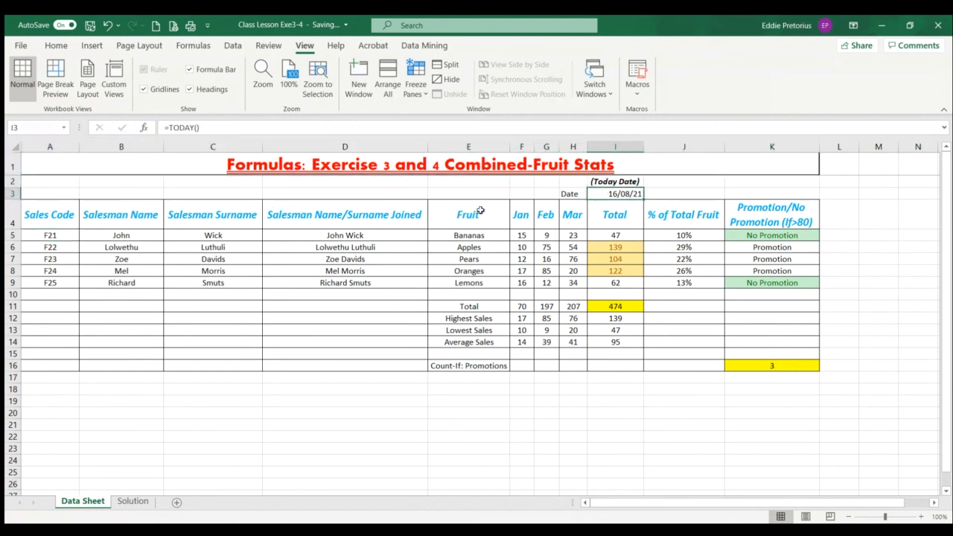
pyautogui.click(274, 216)
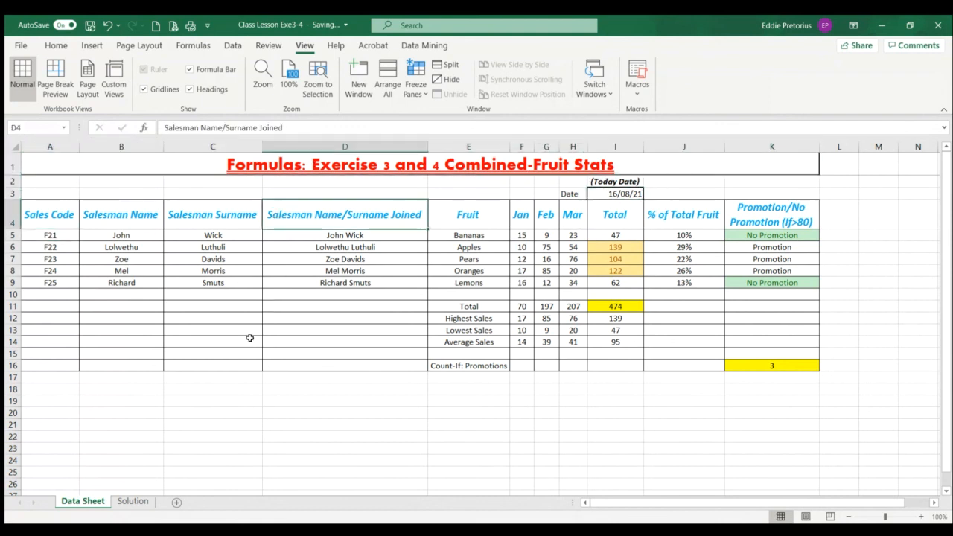
pyautogui.click(48, 235)
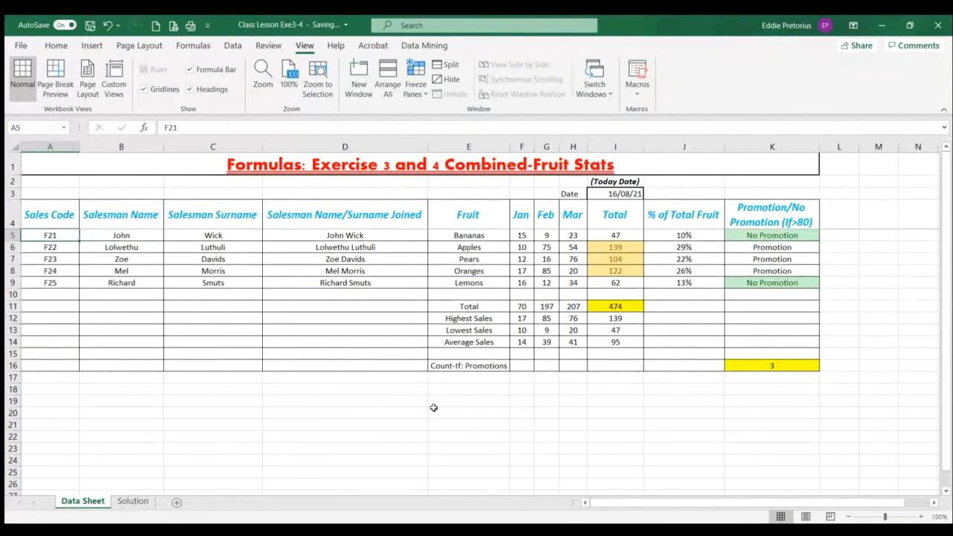
pyautogui.scroll(-11, 433, 408)
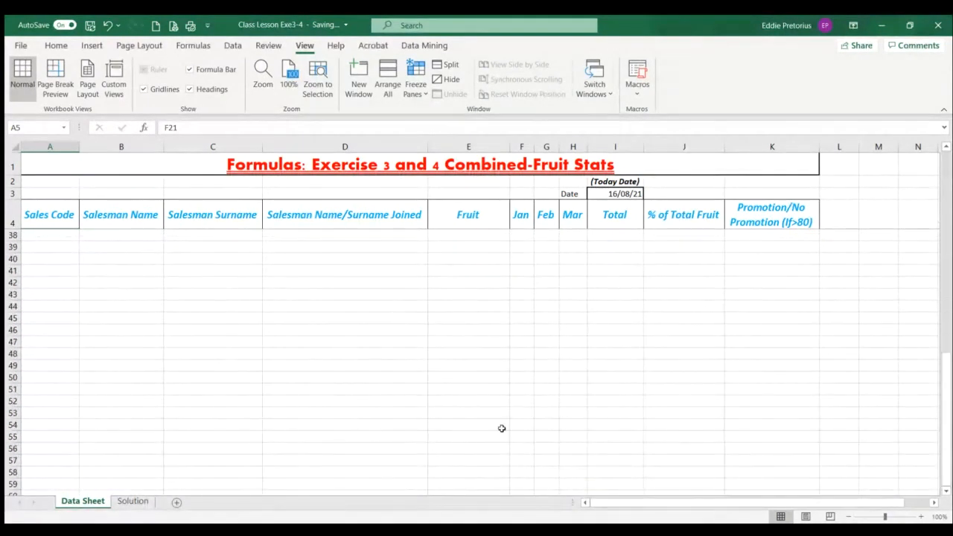
pyautogui.scroll(11, 507, 430)
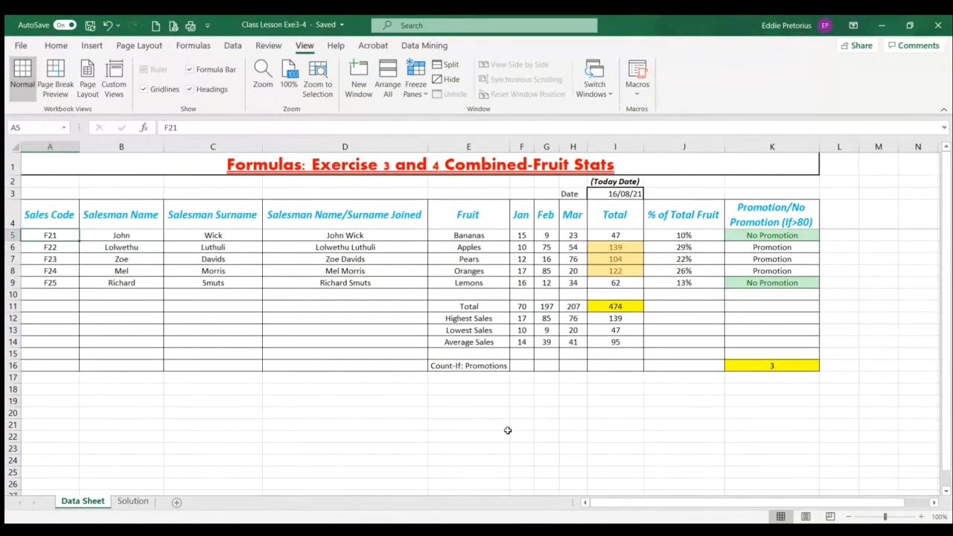
# Apply the Currency number format to the Jan, Feb and Mar fruit sales in F5:H9
pyautogui.click(52, 47)
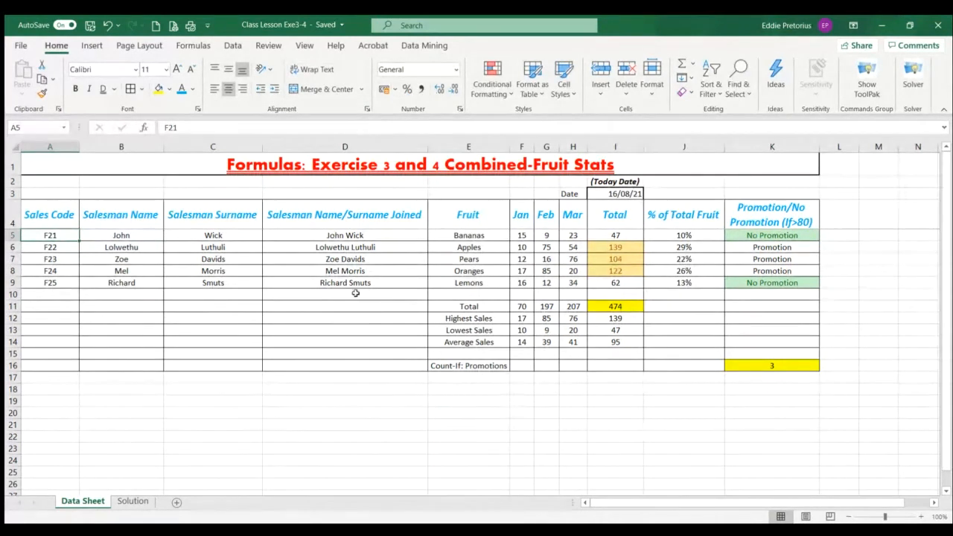
pyautogui.moveTo(515, 236); pyautogui.dragTo(578, 341)
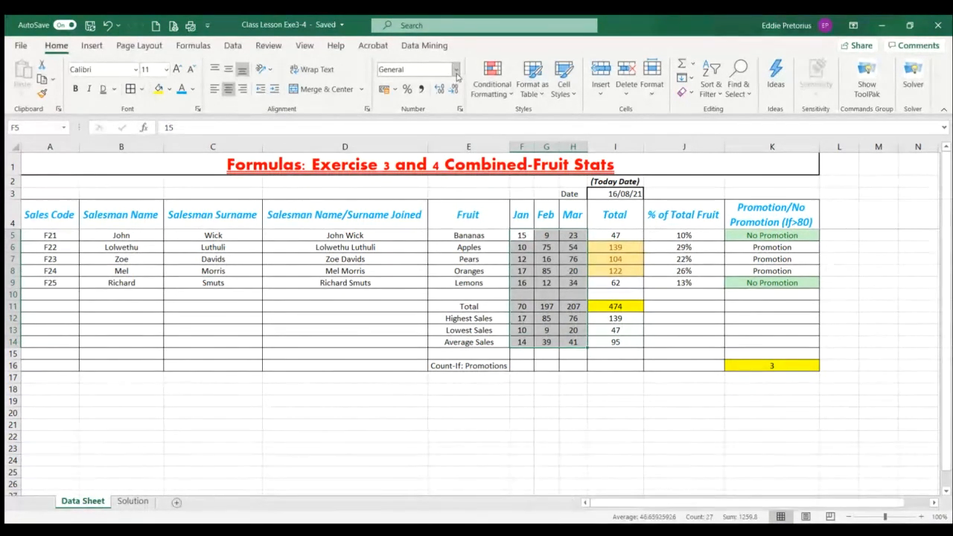
pyautogui.click(525, 237)
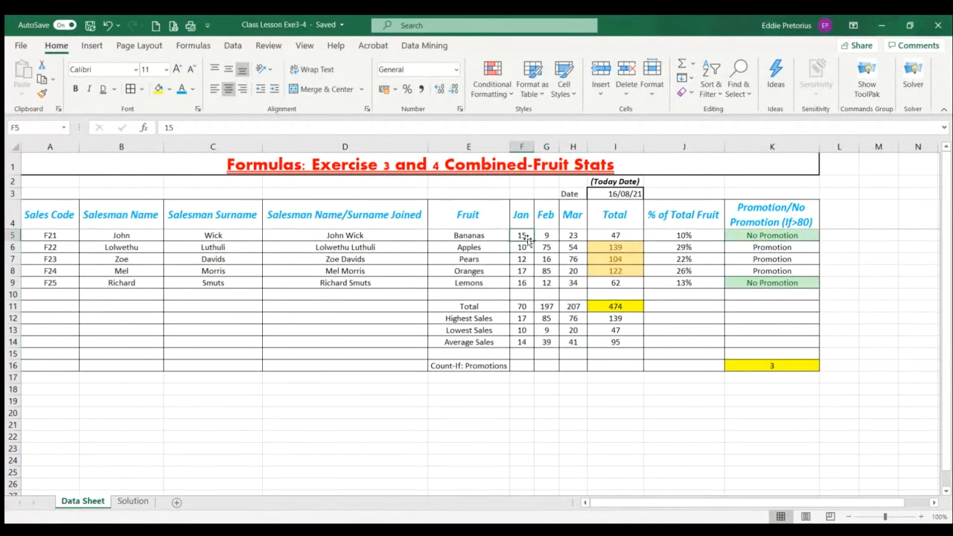
pyautogui.click(523, 283)
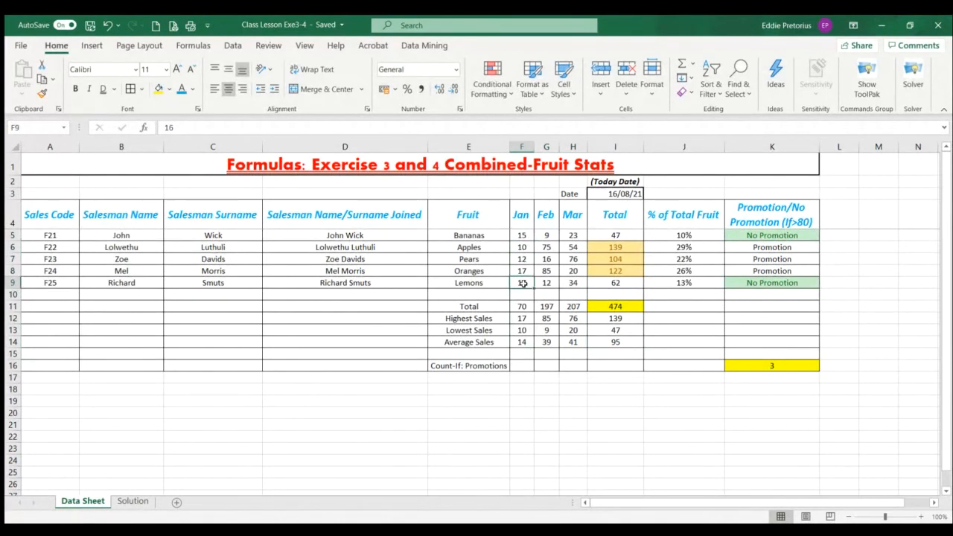
pyautogui.click(520, 235)
pyautogui.moveTo(520, 236); pyautogui.dragTo(573, 282)
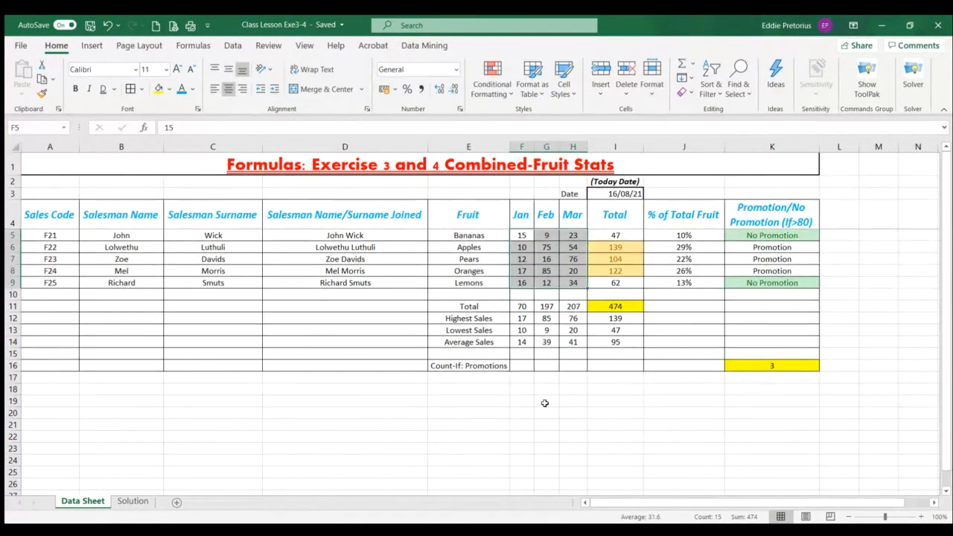
pyautogui.click(453, 71)
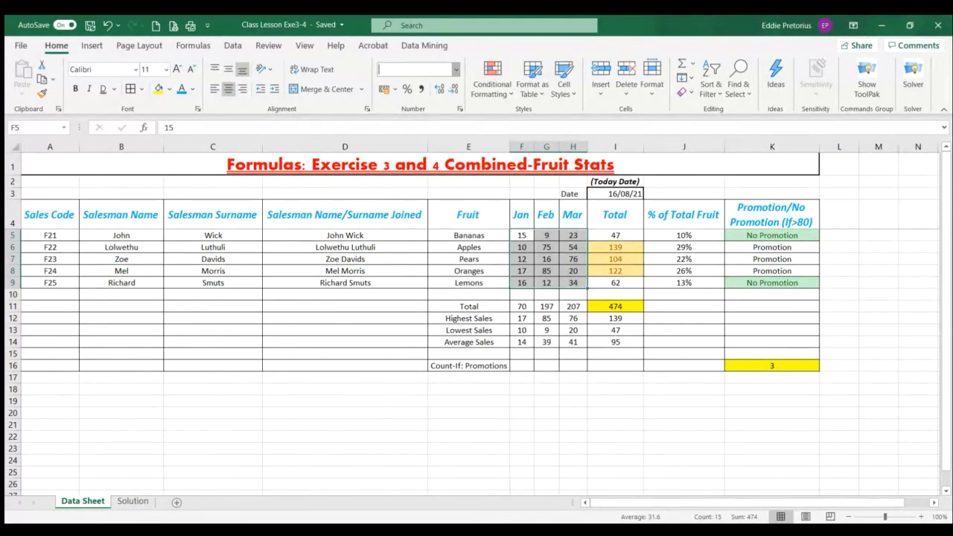
pyautogui.write('Currency')
pyautogui.press('Return')
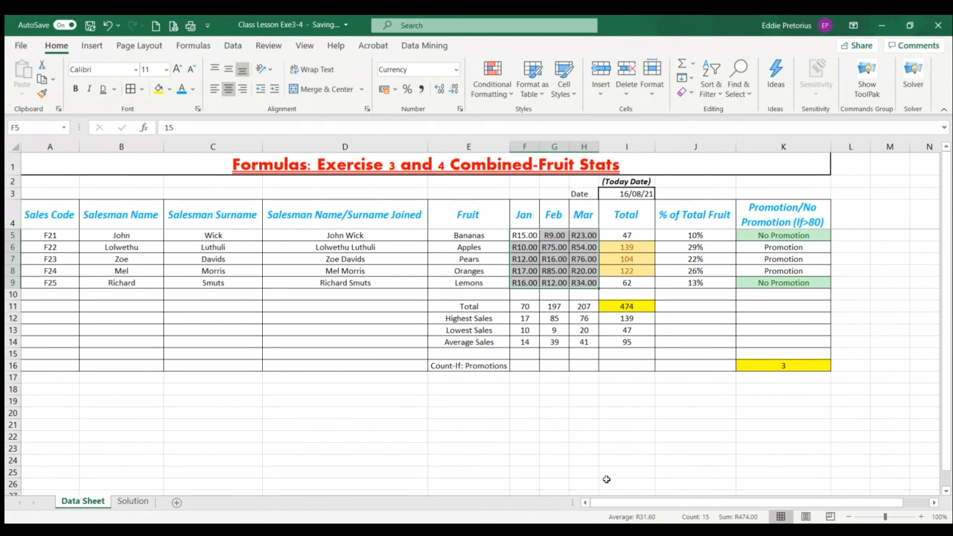
# Try fewer and more decimal places on the currency values in F5:H9, from one up to four, and finish with two
pyautogui.click(451, 90)
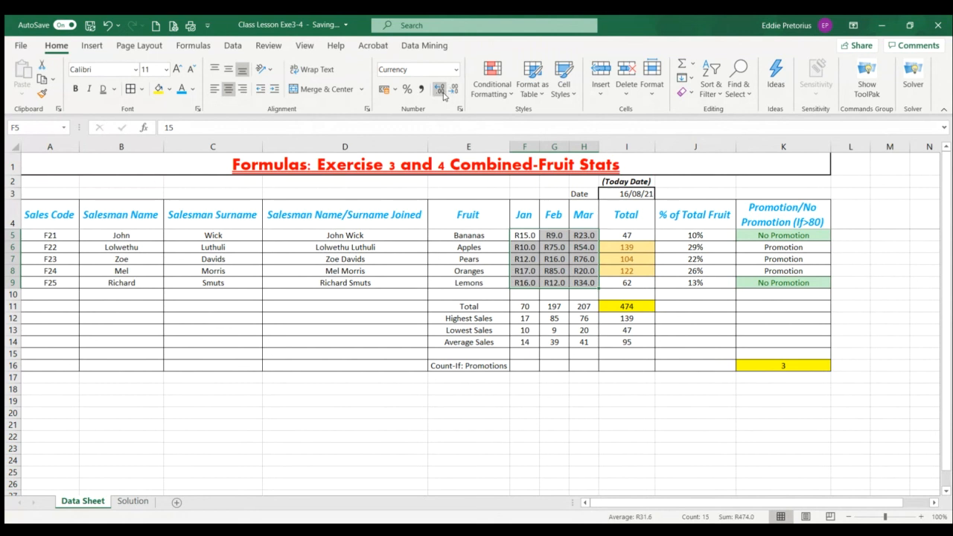
pyautogui.click(440, 90)
pyautogui.click(441, 90)
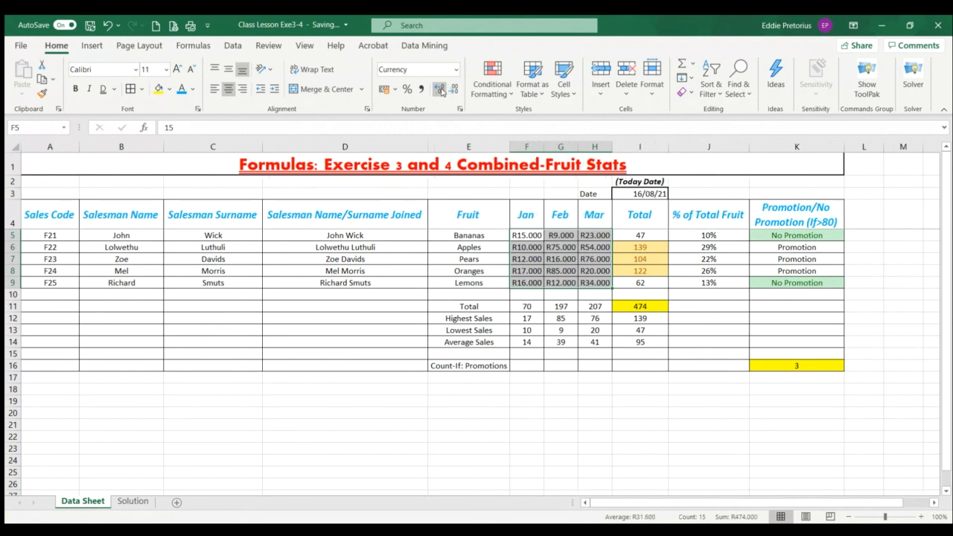
pyautogui.click(441, 90)
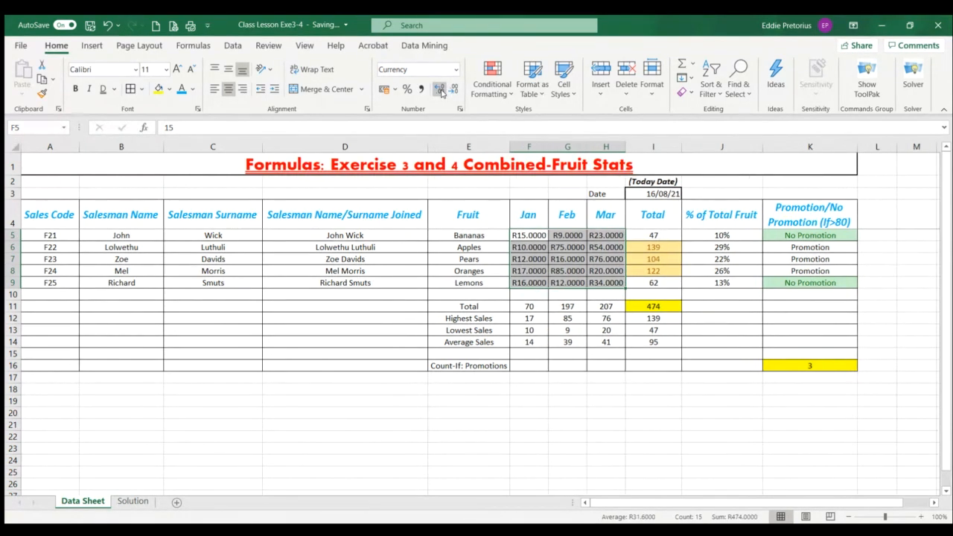
pyautogui.click(453, 91)
pyautogui.click(453, 90)
pyautogui.click(453, 91)
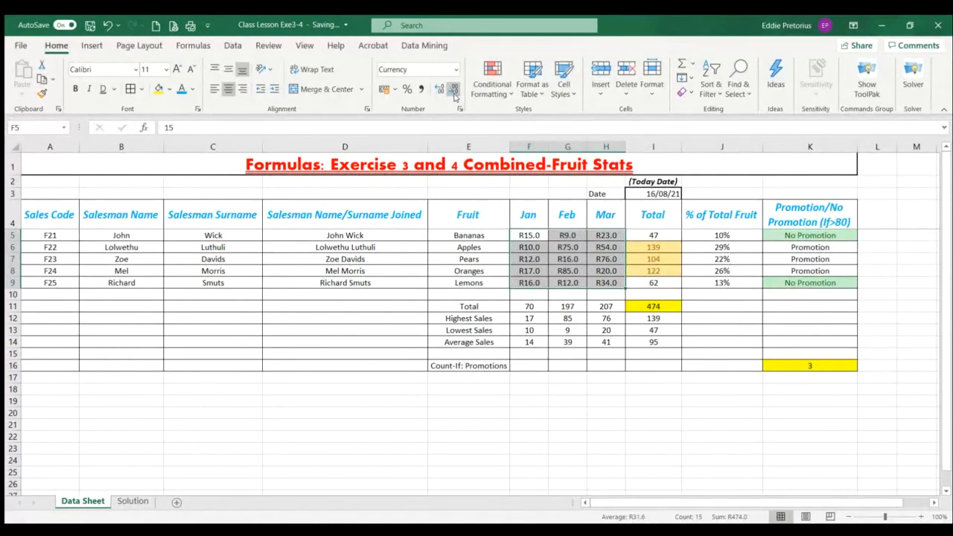
pyautogui.click(440, 91)
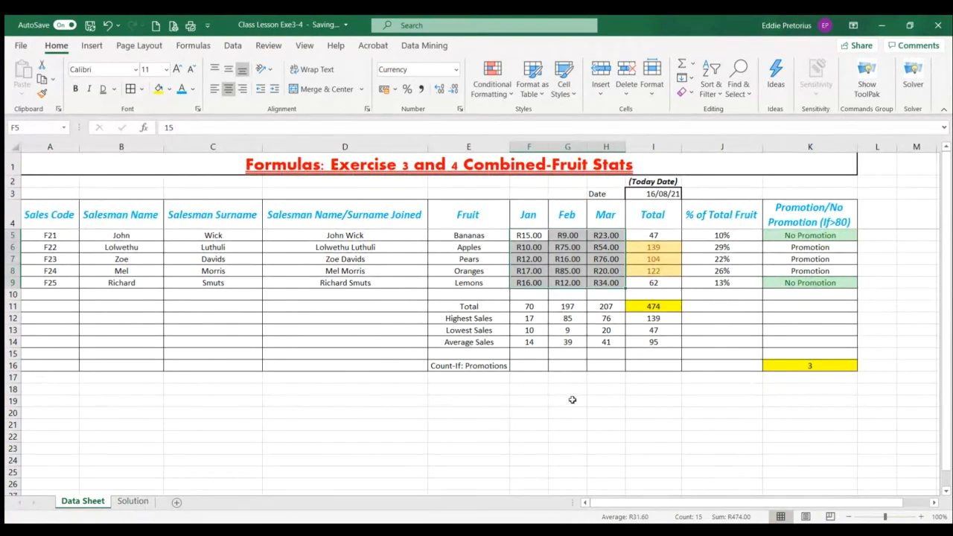
# Undo all the decimal place changes and the Currency format on F5:H9, and deselect the range
pyautogui.click(107, 27)
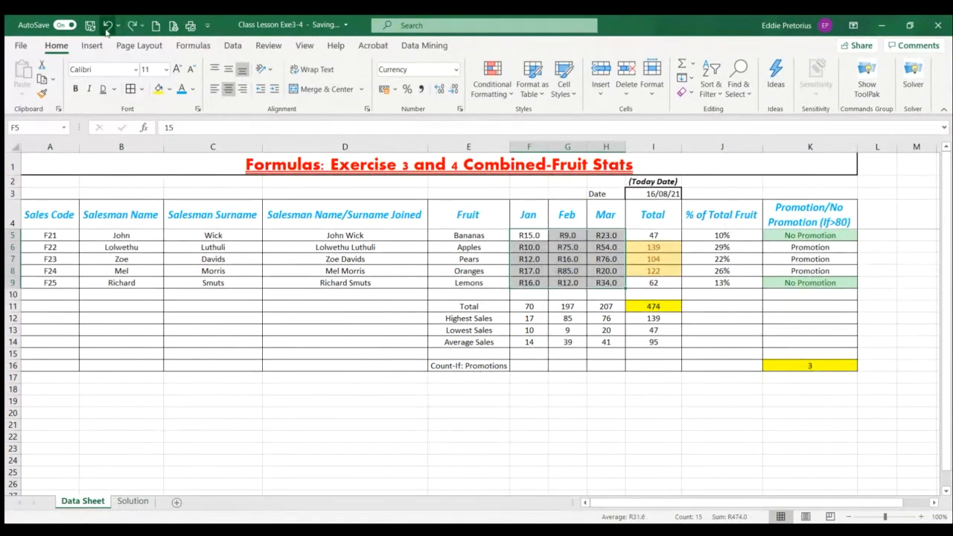
pyautogui.click(107, 28)
pyautogui.click(107, 27)
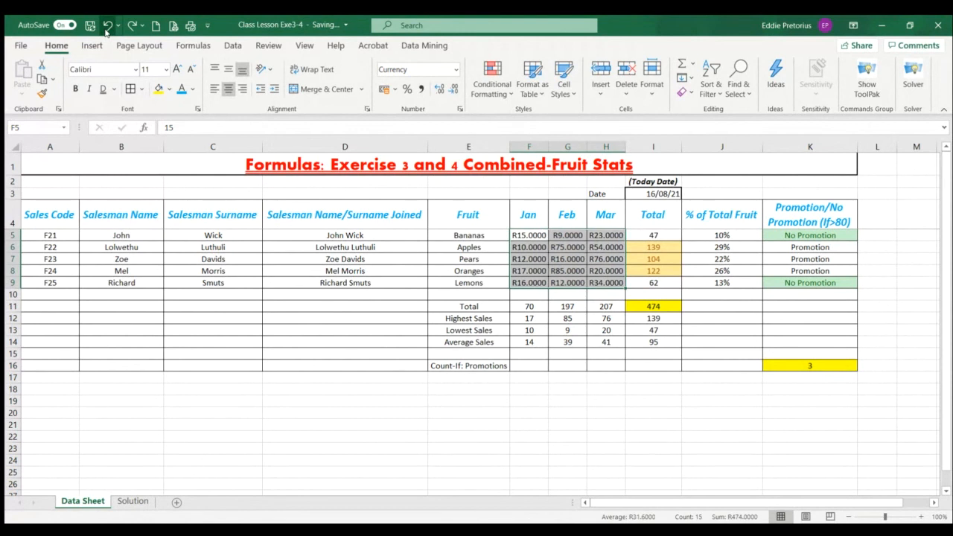
pyautogui.click(107, 28)
pyautogui.click(107, 27)
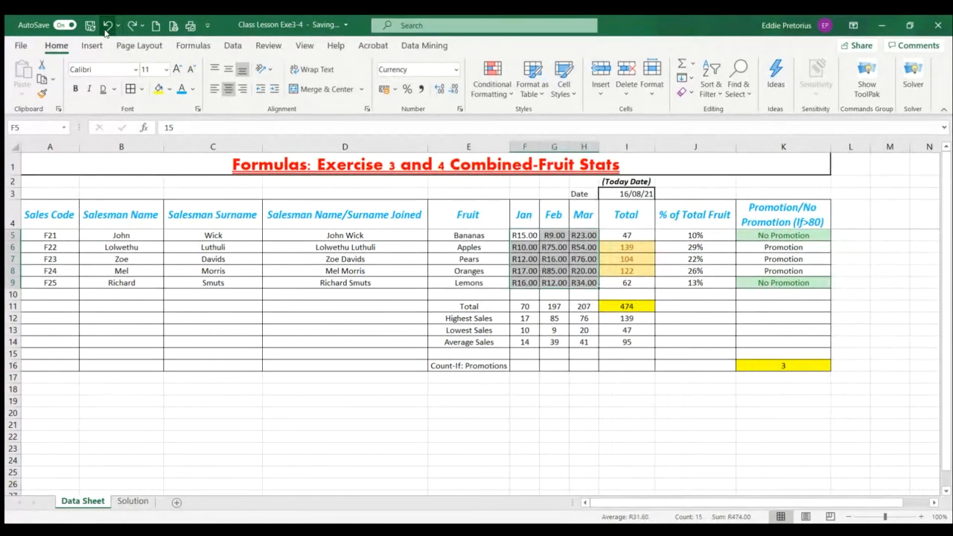
pyautogui.click(107, 28)
pyautogui.click(108, 27)
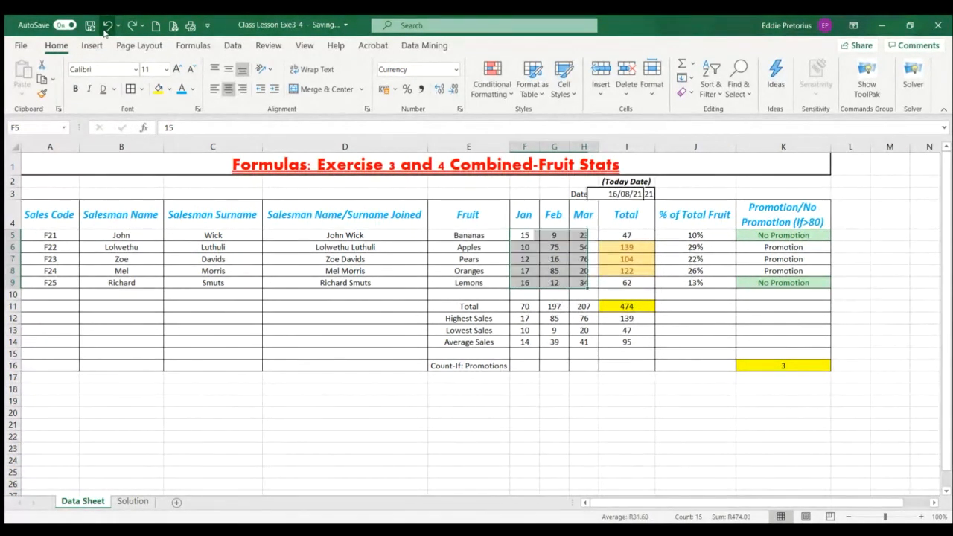
pyautogui.click(107, 27)
pyautogui.click(530, 409)
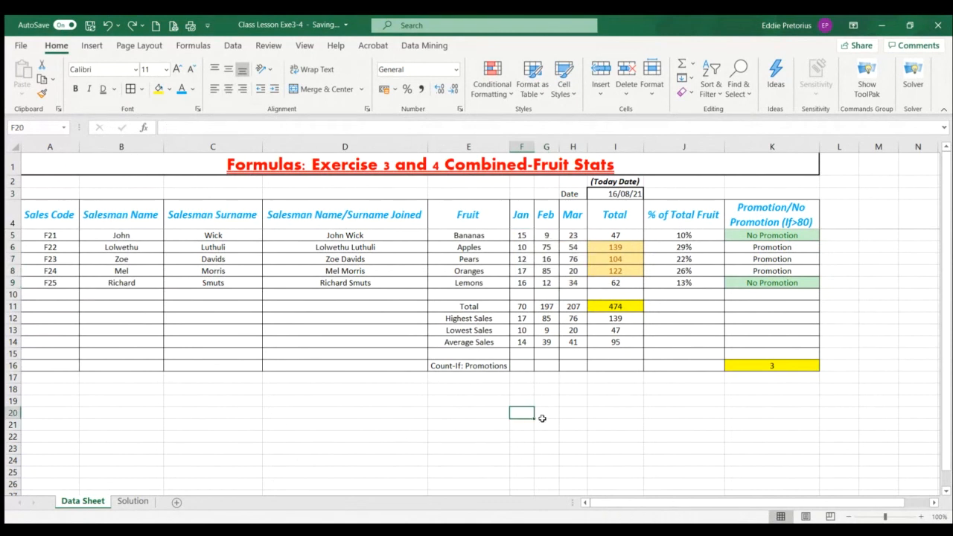